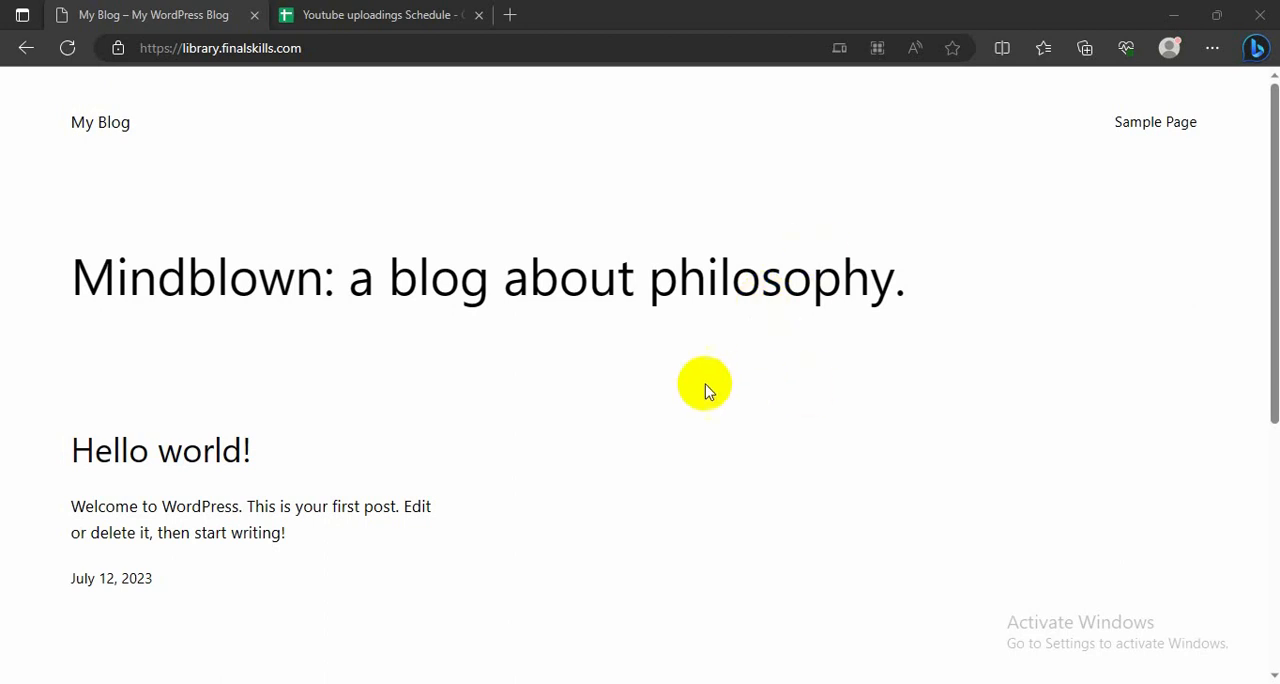
# Step: Examine the blog's home page from header to footer, along with its web address
pyautogui.scroll(-3, 706, 386)
pyautogui.scroll(3, 546, 338)
pyautogui.moveTo(300, 48); pyautogui.dragTo(150, 48)
pyautogui.click(2, 165)
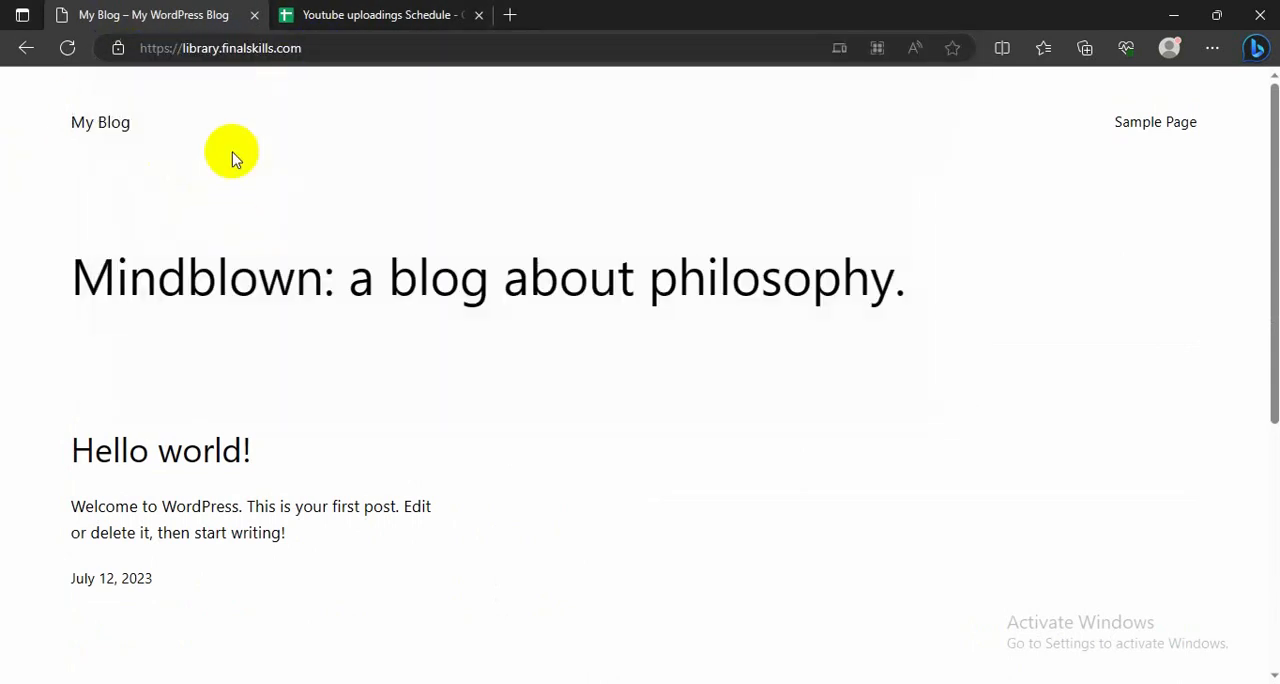
pyautogui.scroll(-3, 223, 334)
pyautogui.scroll(-1, 223, 337)
pyautogui.scroll(4, 226, 343)
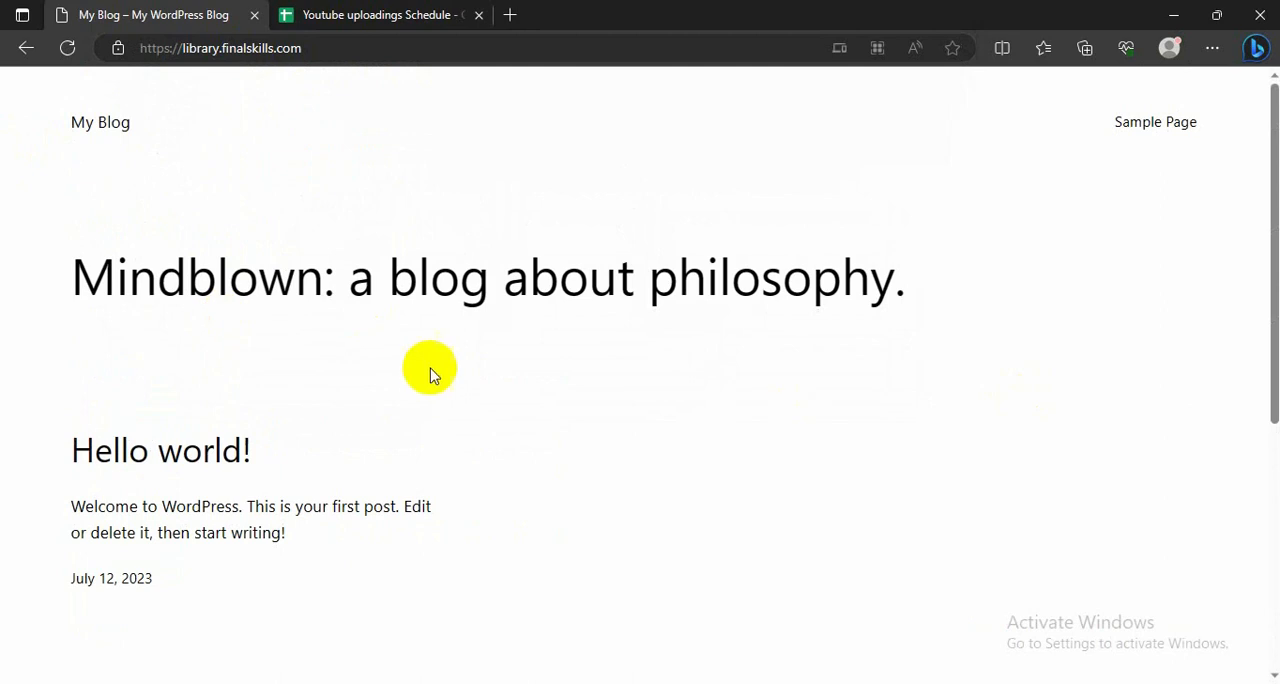
pyautogui.scroll(-4, 426, 374)
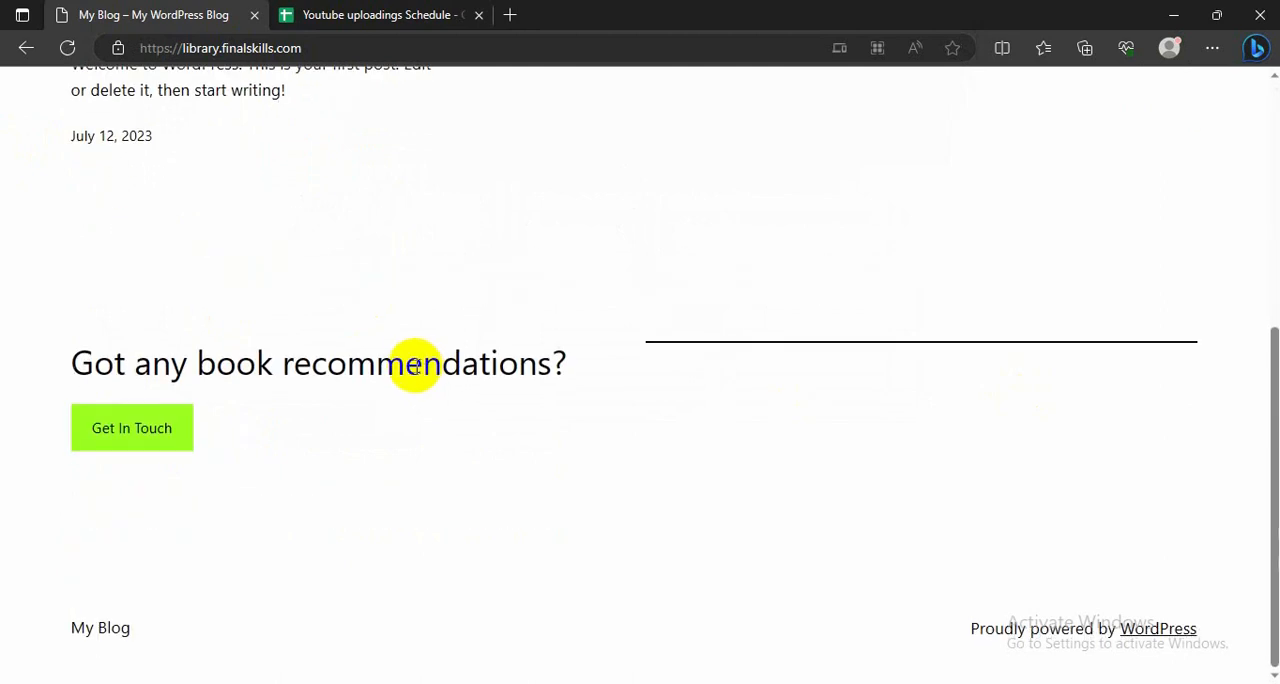
pyautogui.scroll(5, 410, 363)
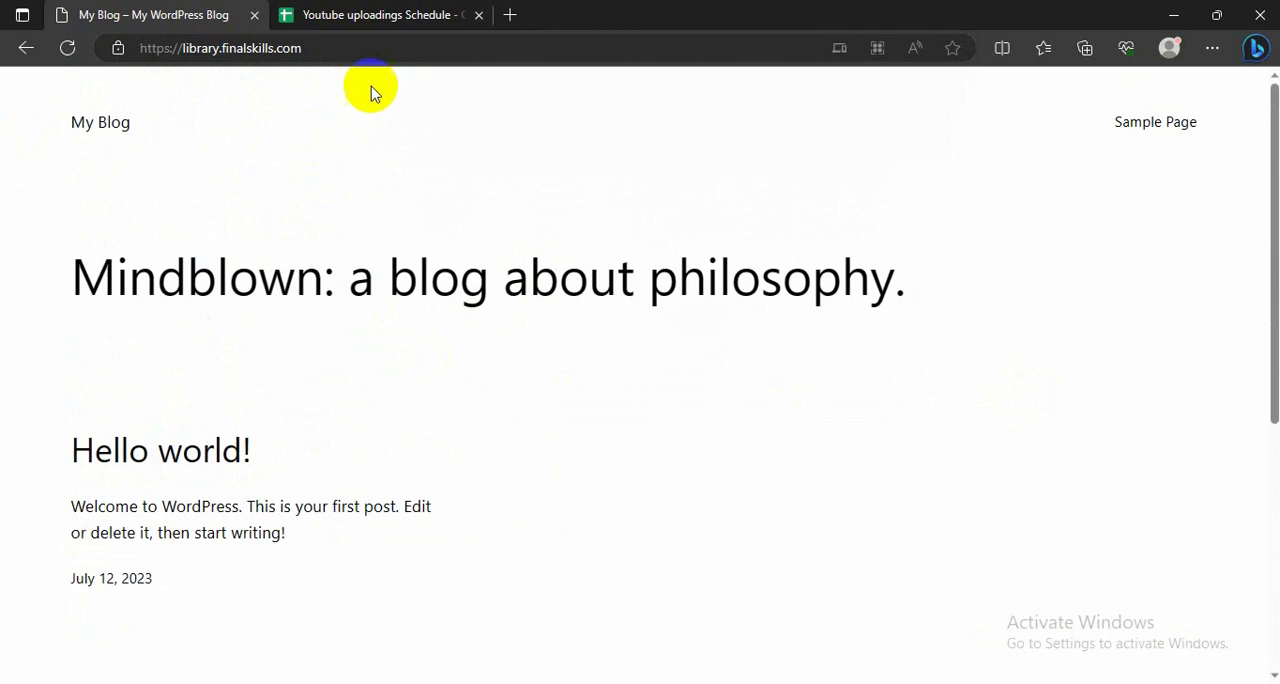
pyautogui.moveTo(311, 52); pyautogui.dragTo(153, 53)
pyautogui.click(2, 225)
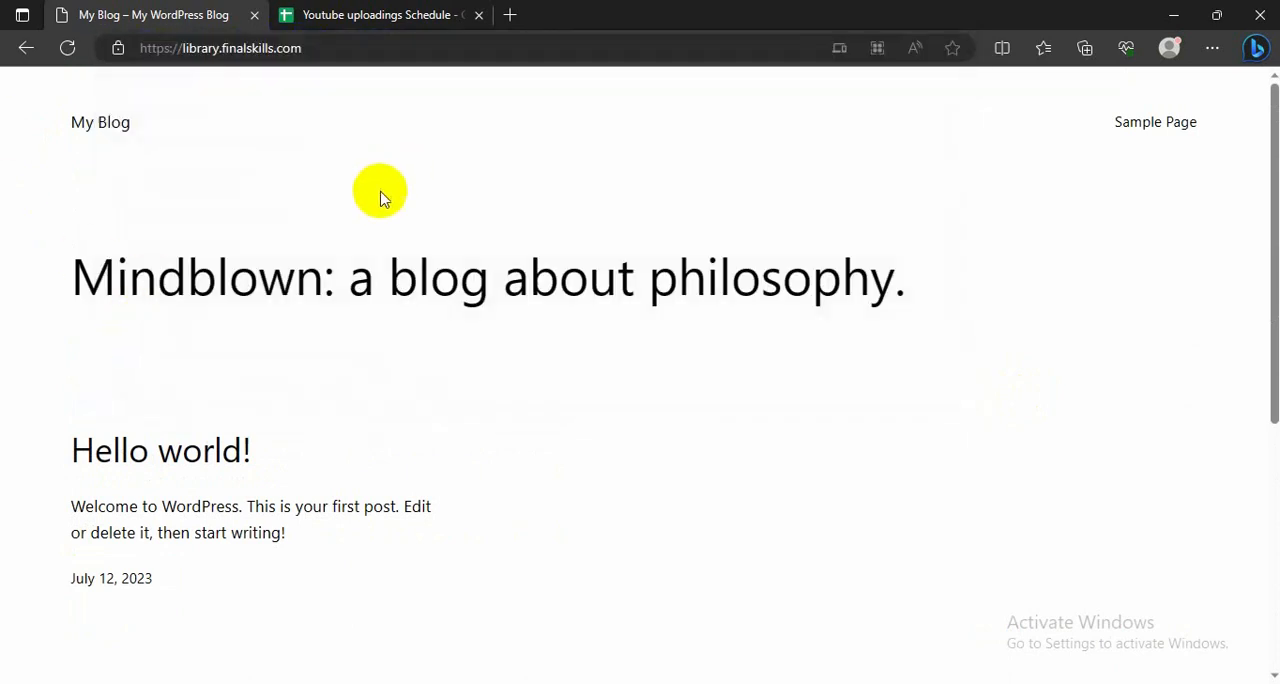
pyautogui.moveTo(651, 282); pyautogui.dragTo(675, 285)
pyautogui.scroll(-5, 673, 277)
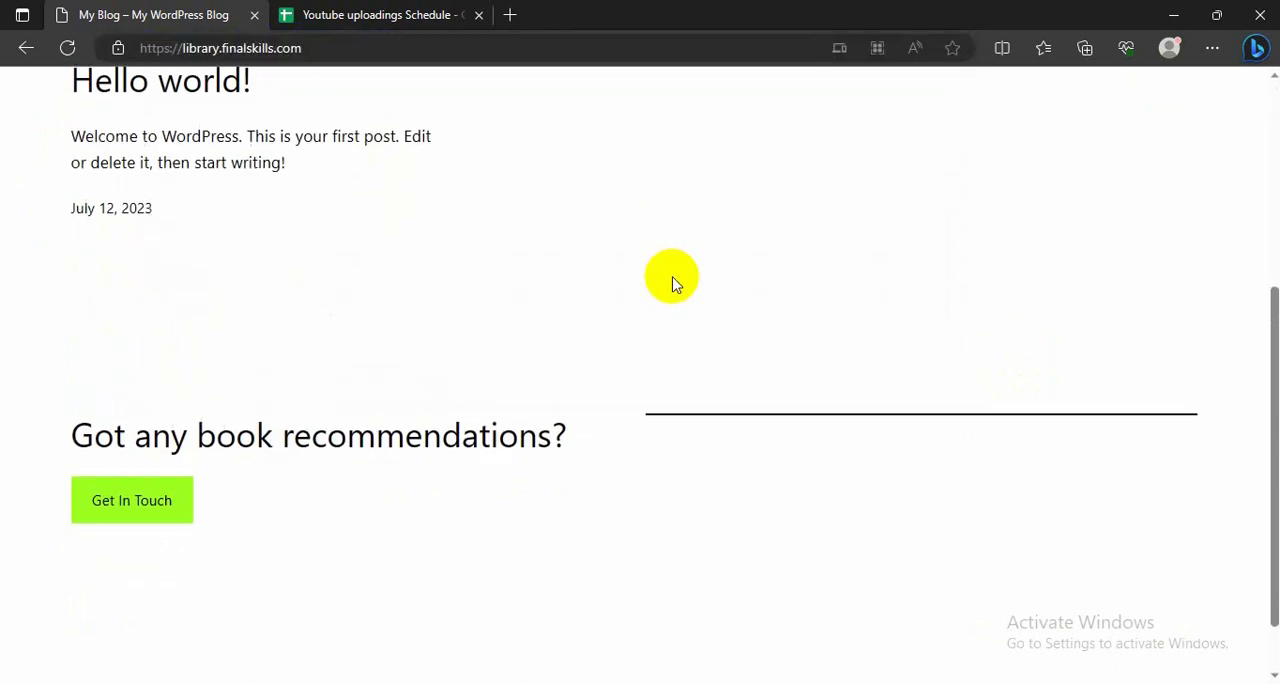
pyautogui.scroll(5, 404, 314)
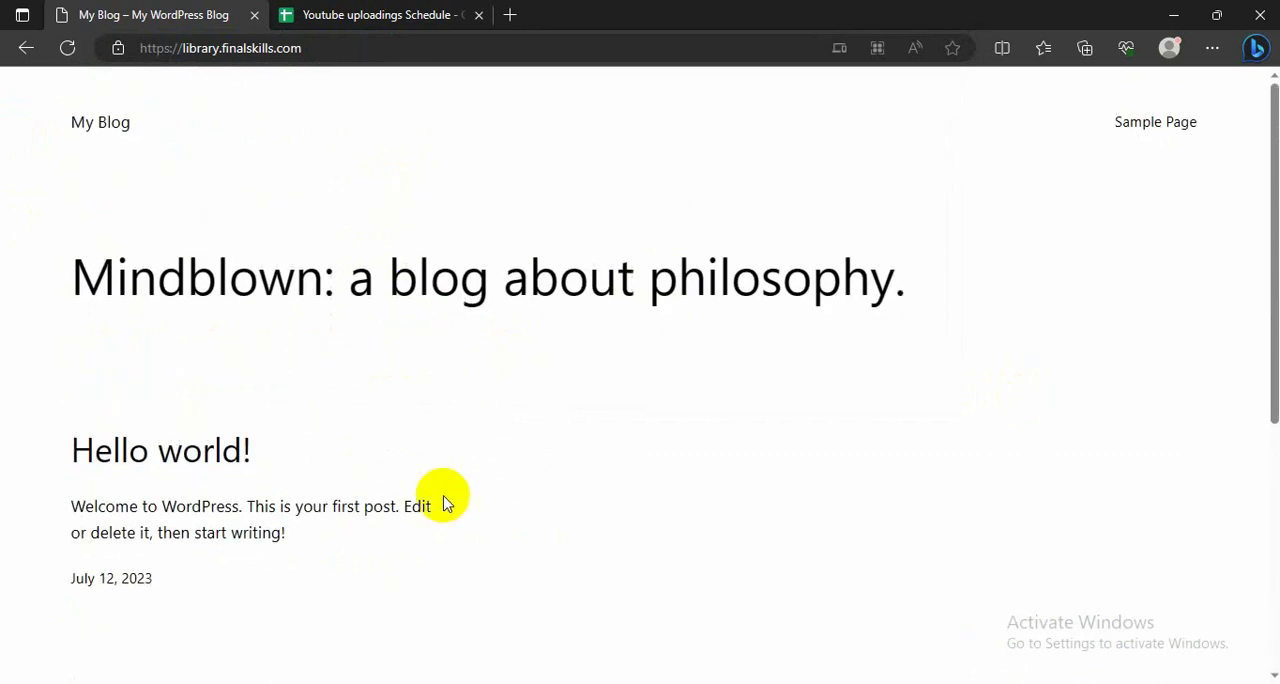
pyautogui.scroll(-4, 626, 371)
pyautogui.scroll(2, 390, 449)
pyautogui.scroll(3, 386, 450)
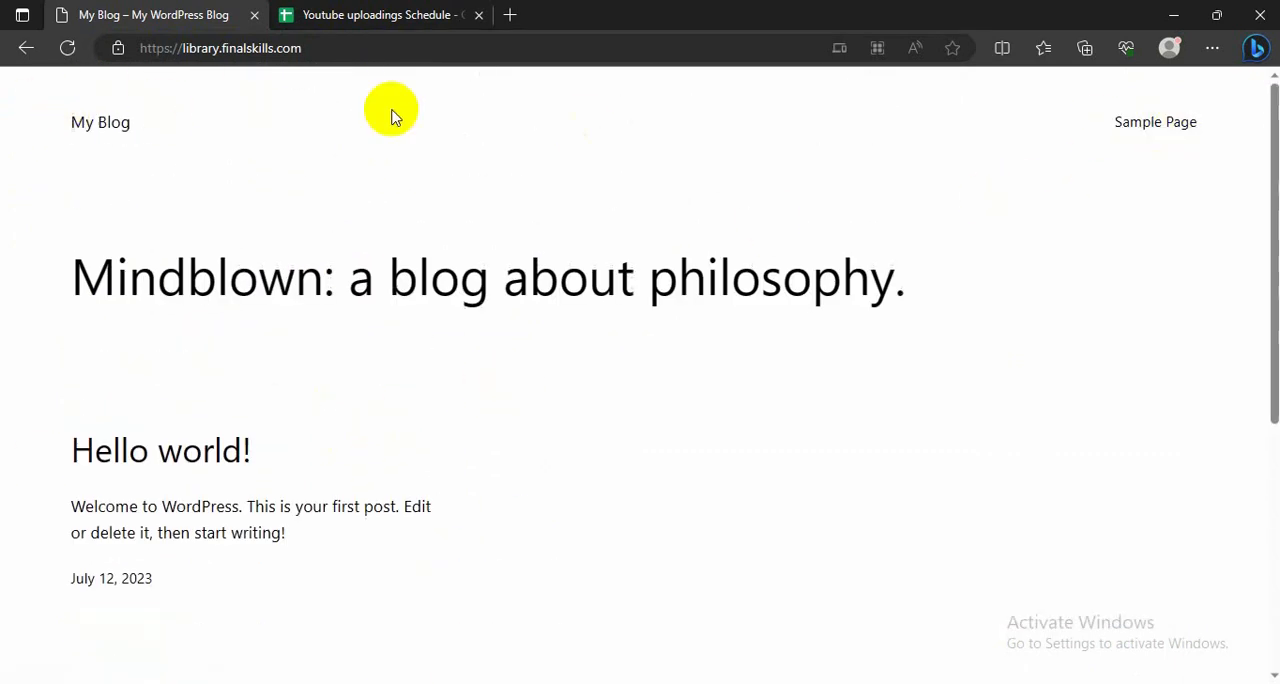
pyautogui.scroll(-4, 297, 358)
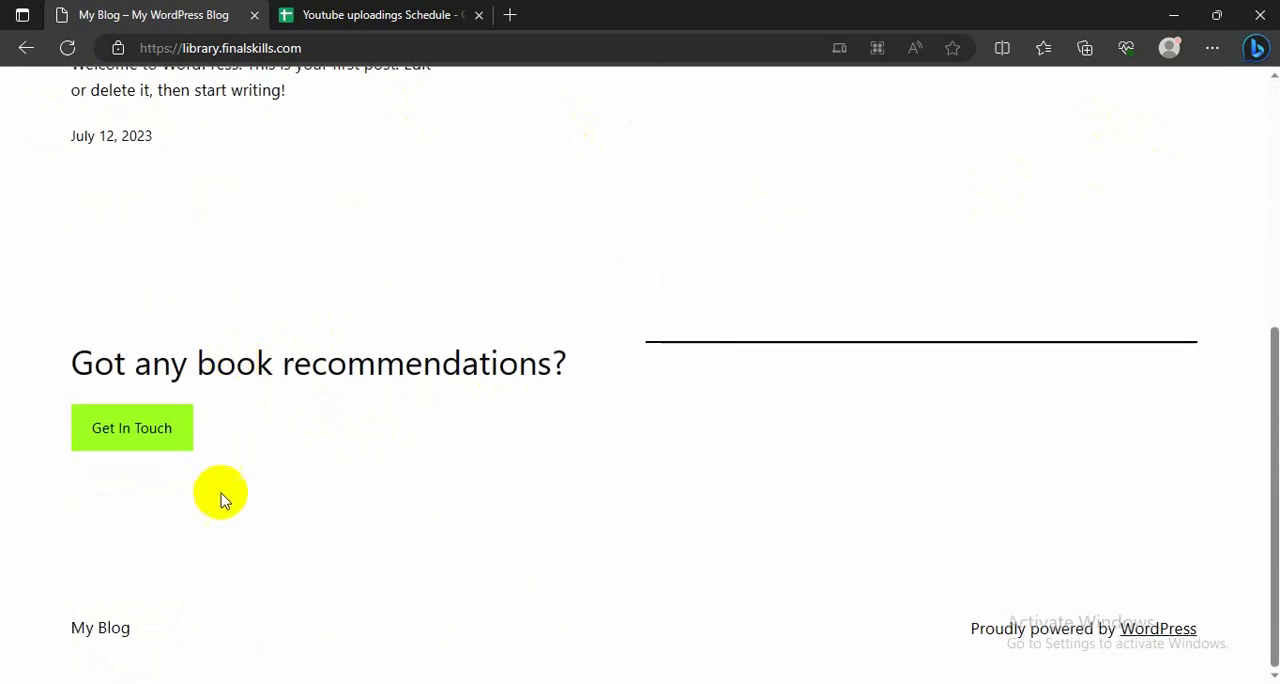
pyautogui.scroll(4, 246, 400)
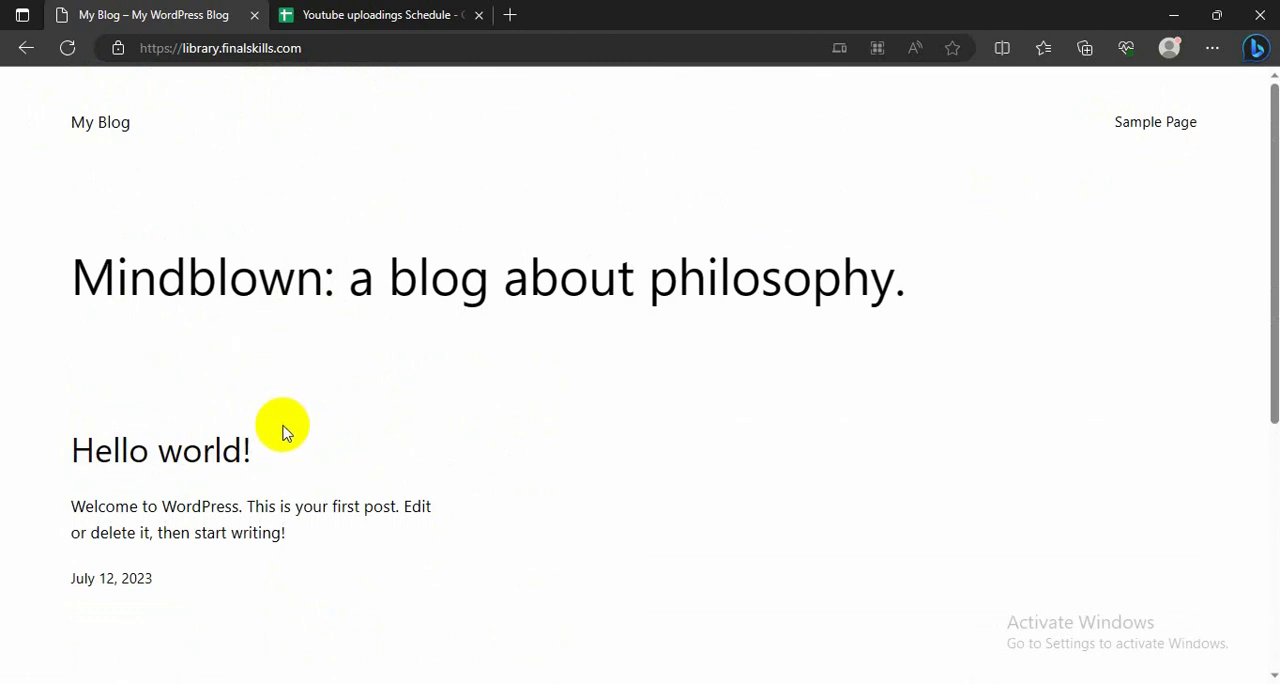
pyautogui.scroll(-3, 280, 425)
pyautogui.scroll(3, 280, 425)
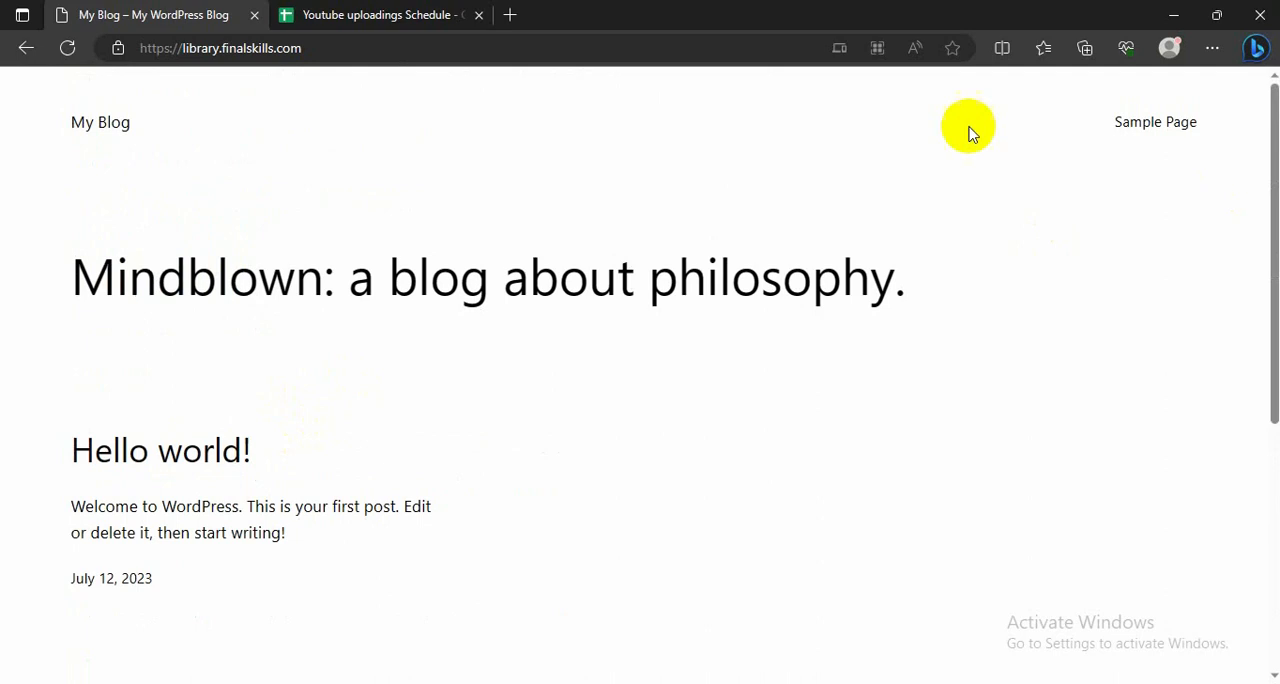
pyautogui.scroll(-1, 551, 451)
pyautogui.scroll(1, 551, 451)
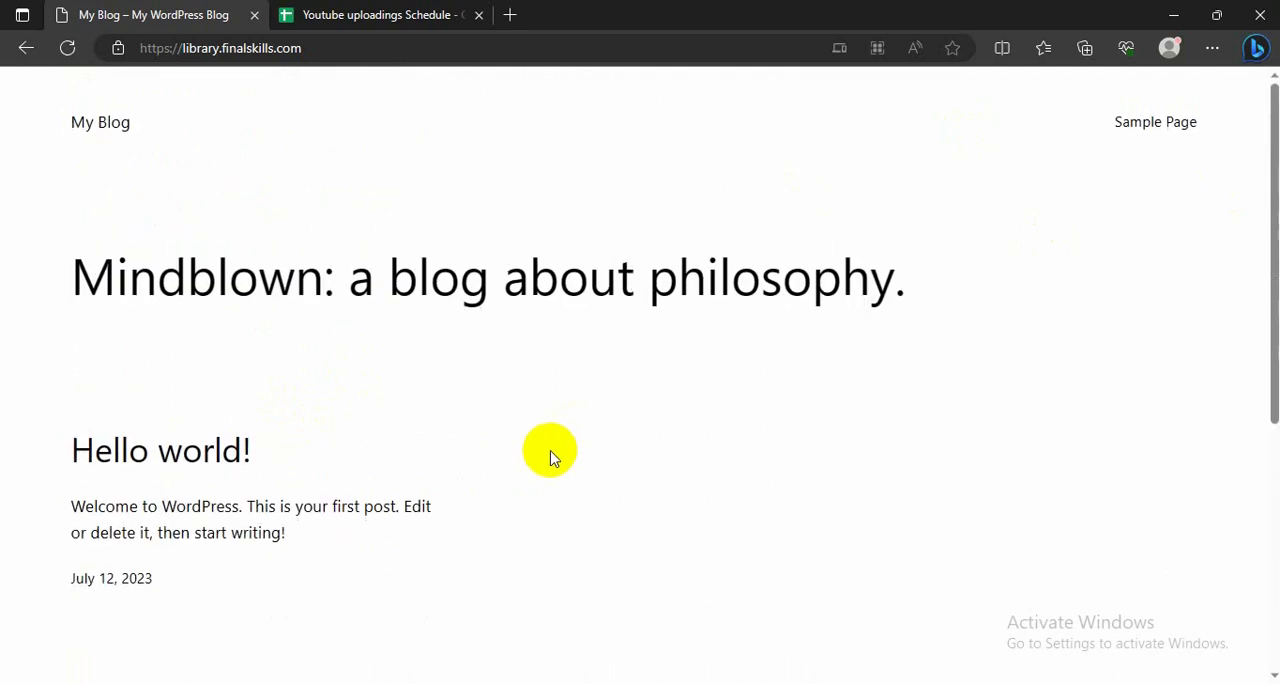
# Step: Go to the site's WordPress admin login at library.finalskills.com/wp-admin
pyautogui.click(338, 47)
pyautogui.click(341, 48)
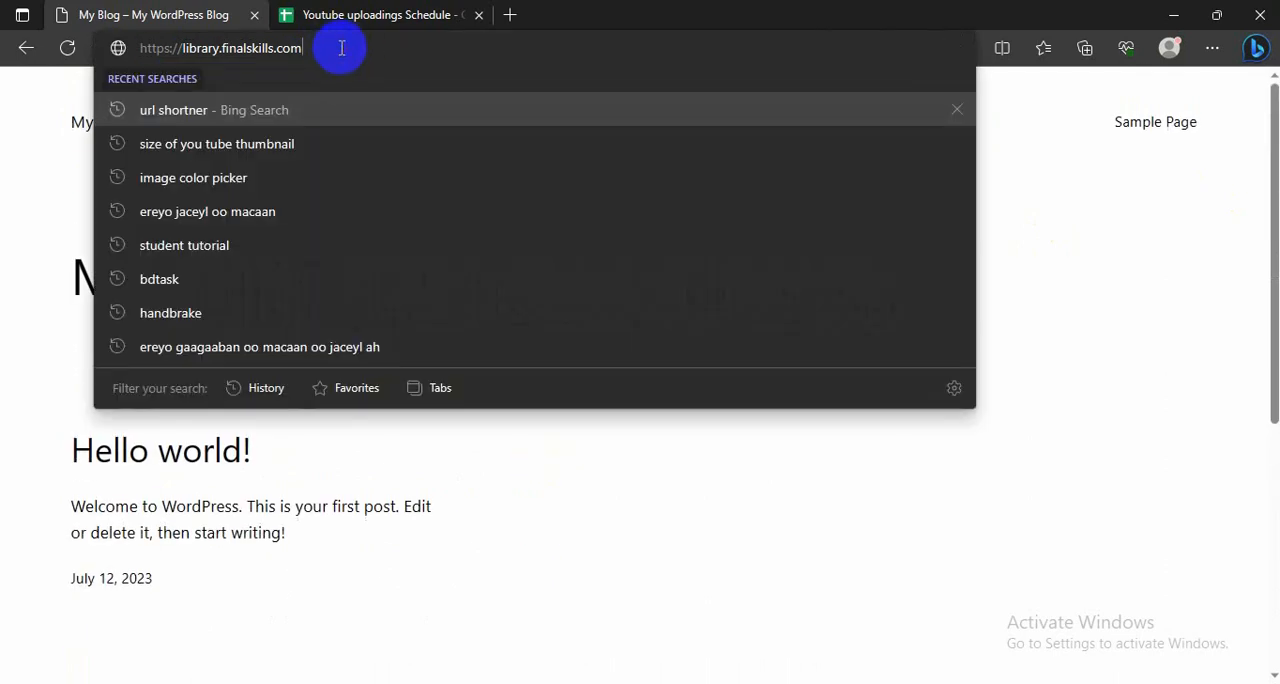
pyautogui.write('/a')
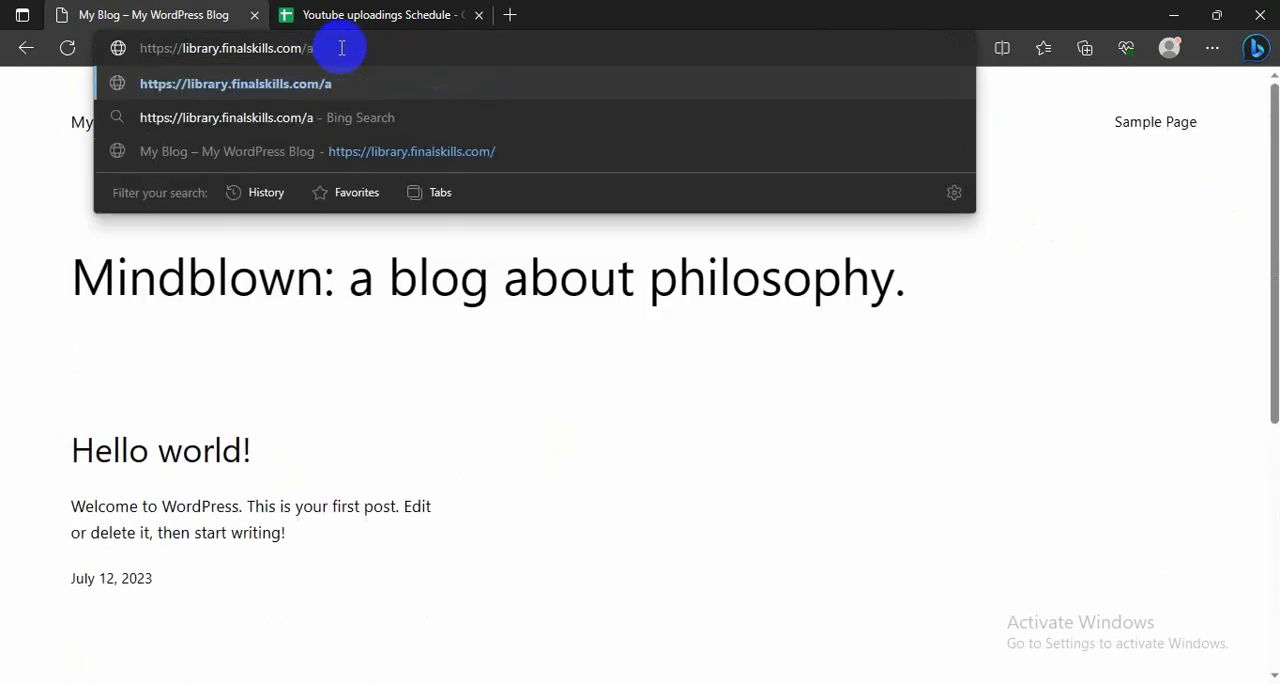
pyautogui.press('BackSpace')
pyautogui.write('wp')
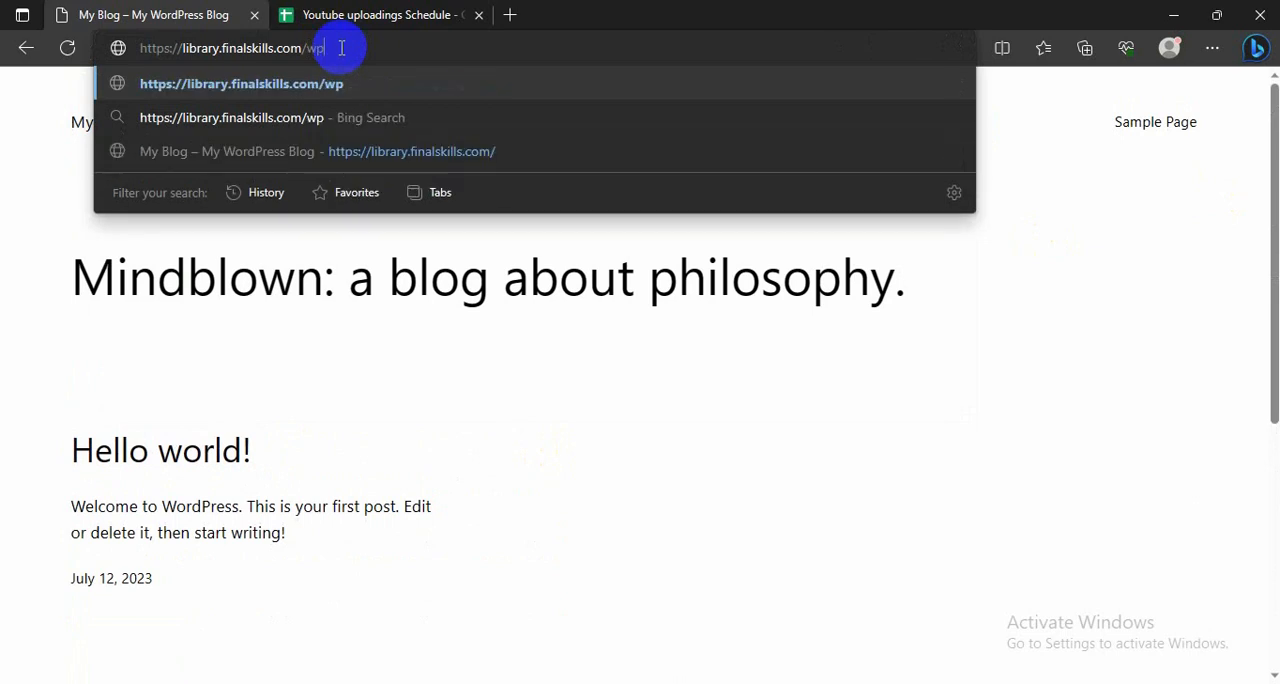
pyautogui.write('-admi')
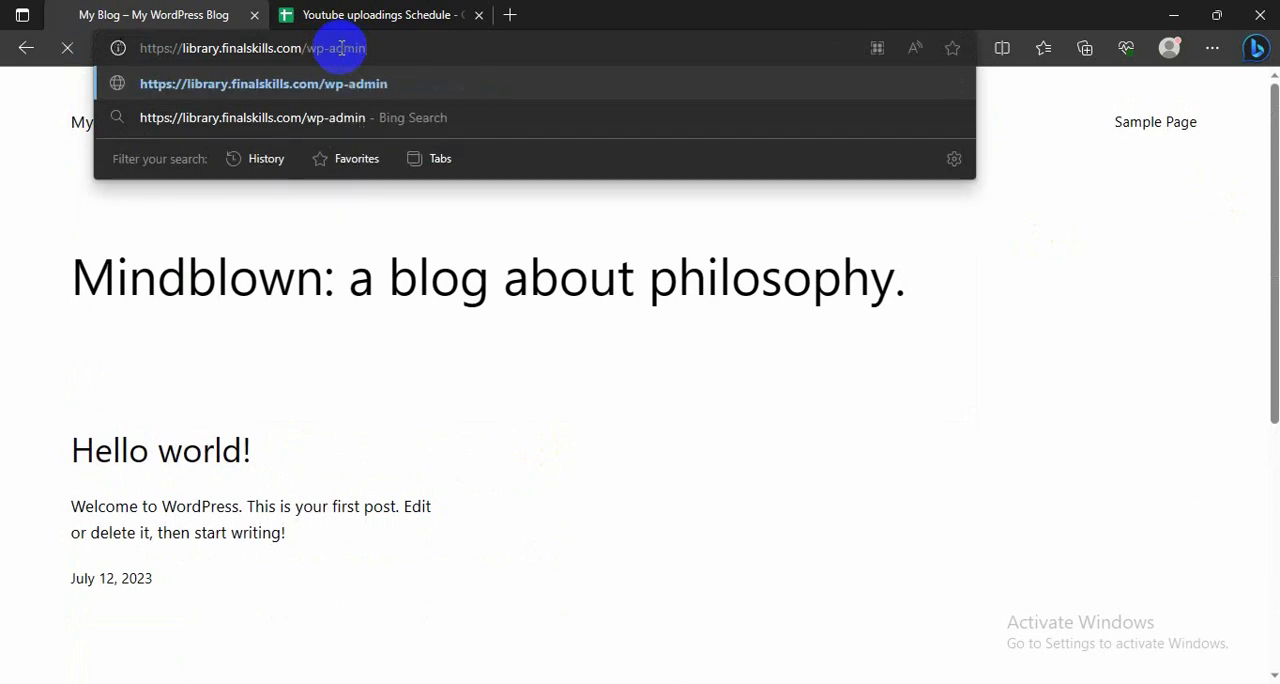
pyautogui.write('n')
pyautogui.press('Return')
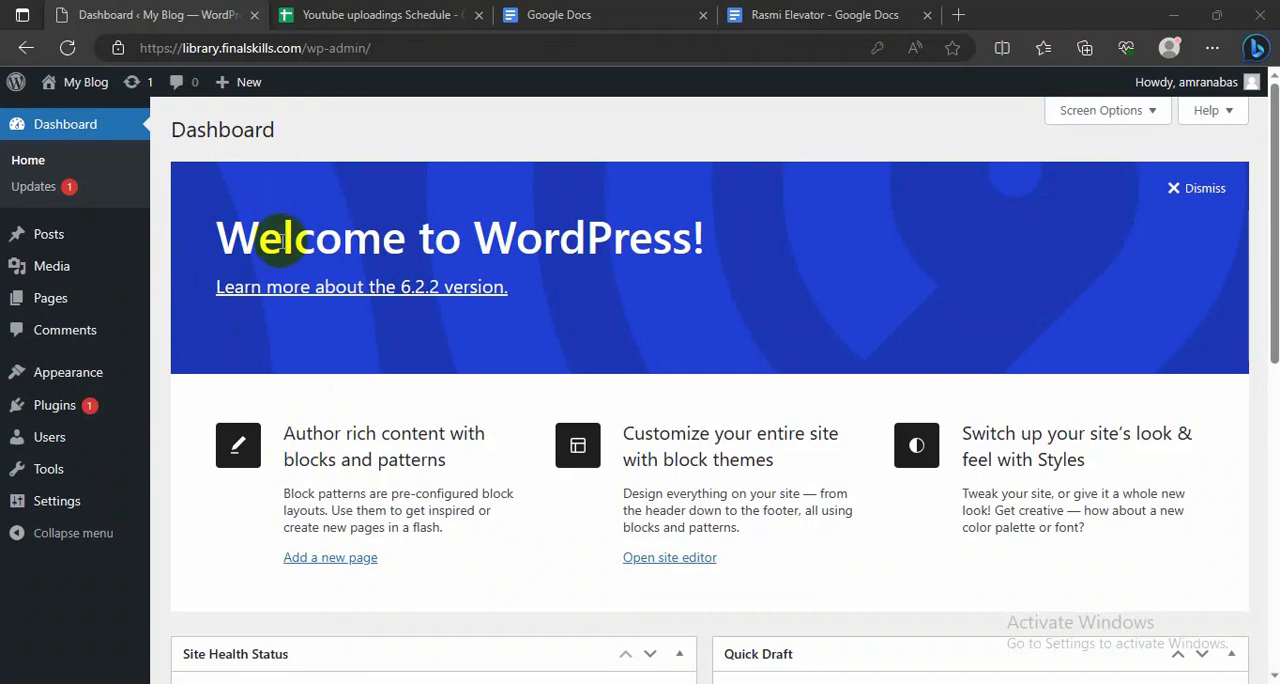
# Step: Open the public site from the WordPress dashboard in a new tab and close the two Google Docs tabs
pyautogui.scroll(-2, 258, 322)
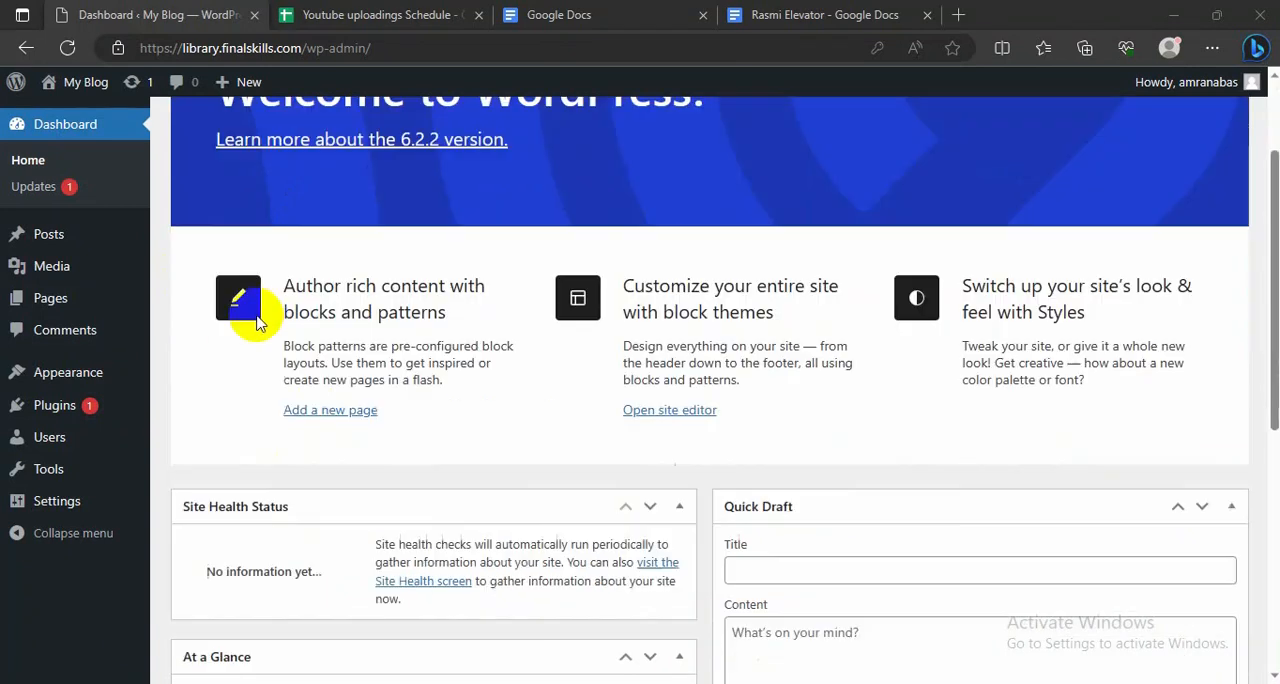
pyautogui.scroll(2, 258, 322)
pyautogui.scroll(-3, 349, 252)
pyautogui.scroll(3, 349, 262)
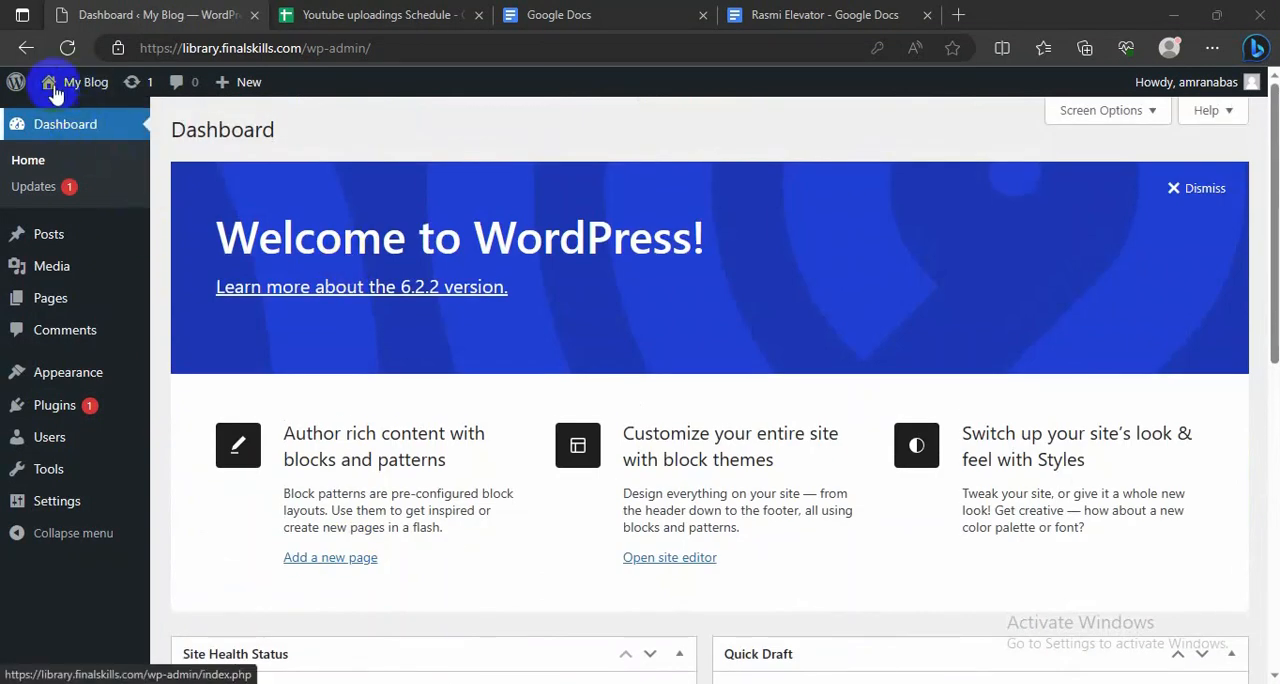
pyautogui.moveTo(50, 86)
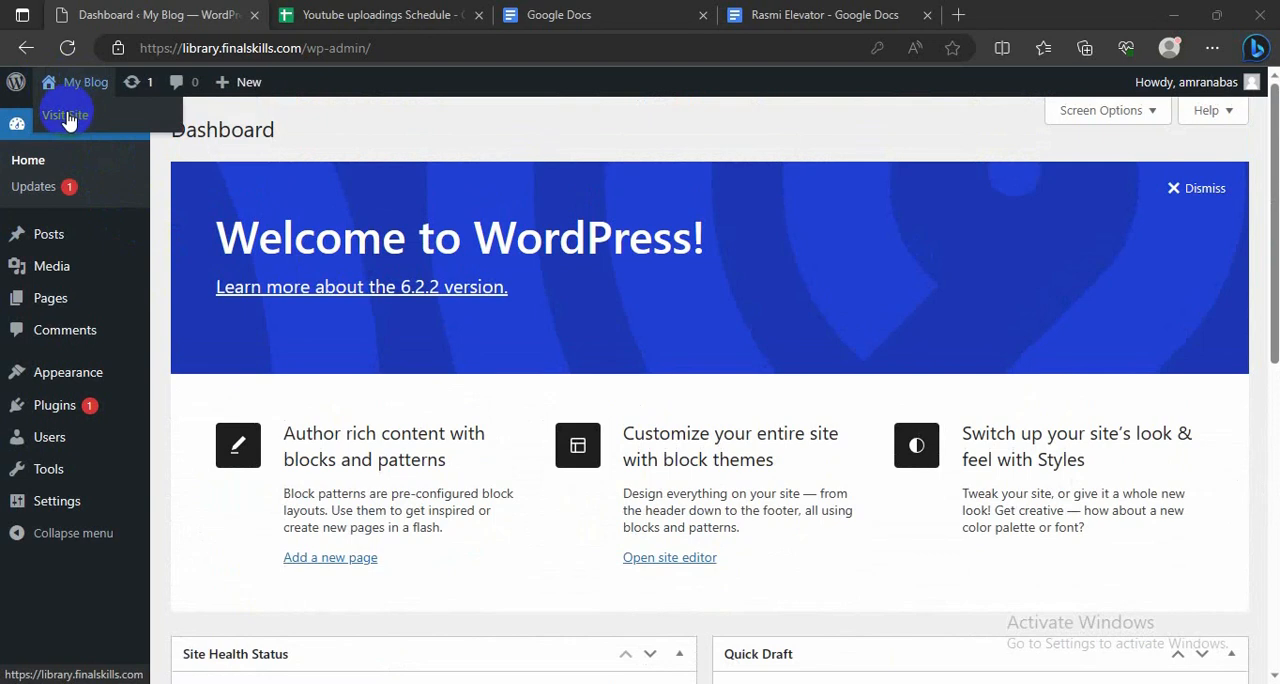
pyautogui.rightClick(66, 118)
pyautogui.click(150, 128)
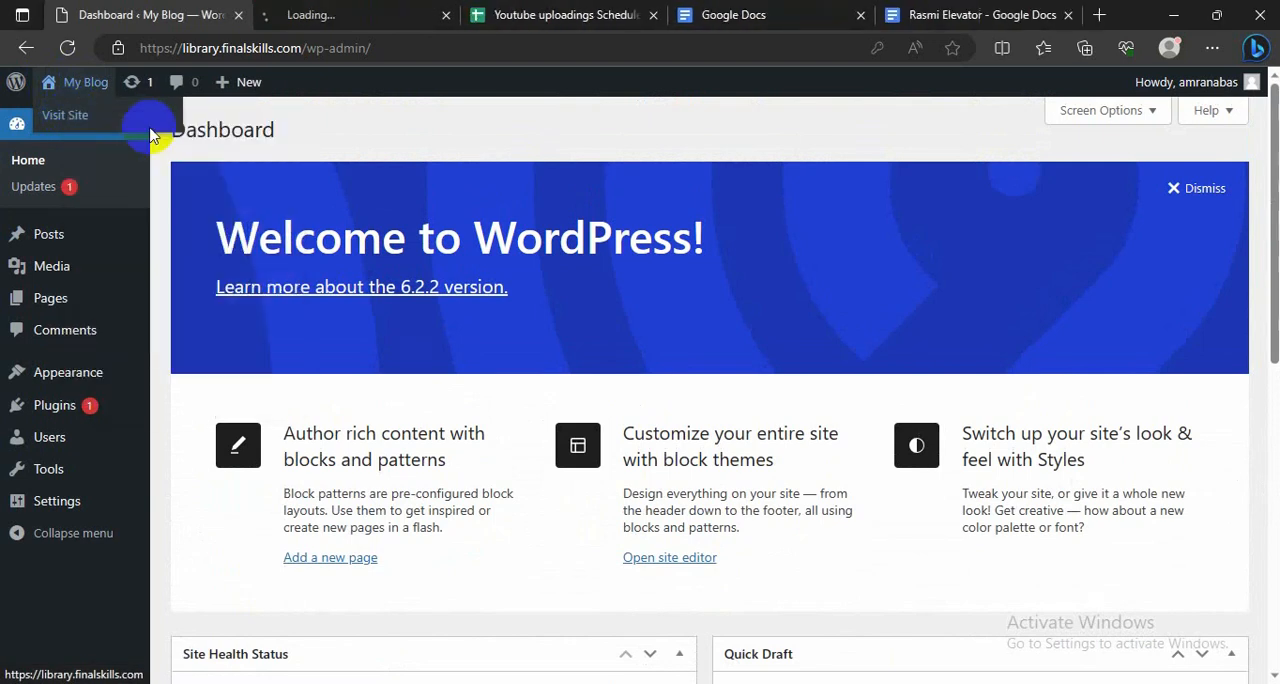
pyautogui.click(1068, 15)
pyautogui.click(927, 15)
# Step: Review the live blog's home page alongside the admin dashboard
pyautogui.click(366, 14)
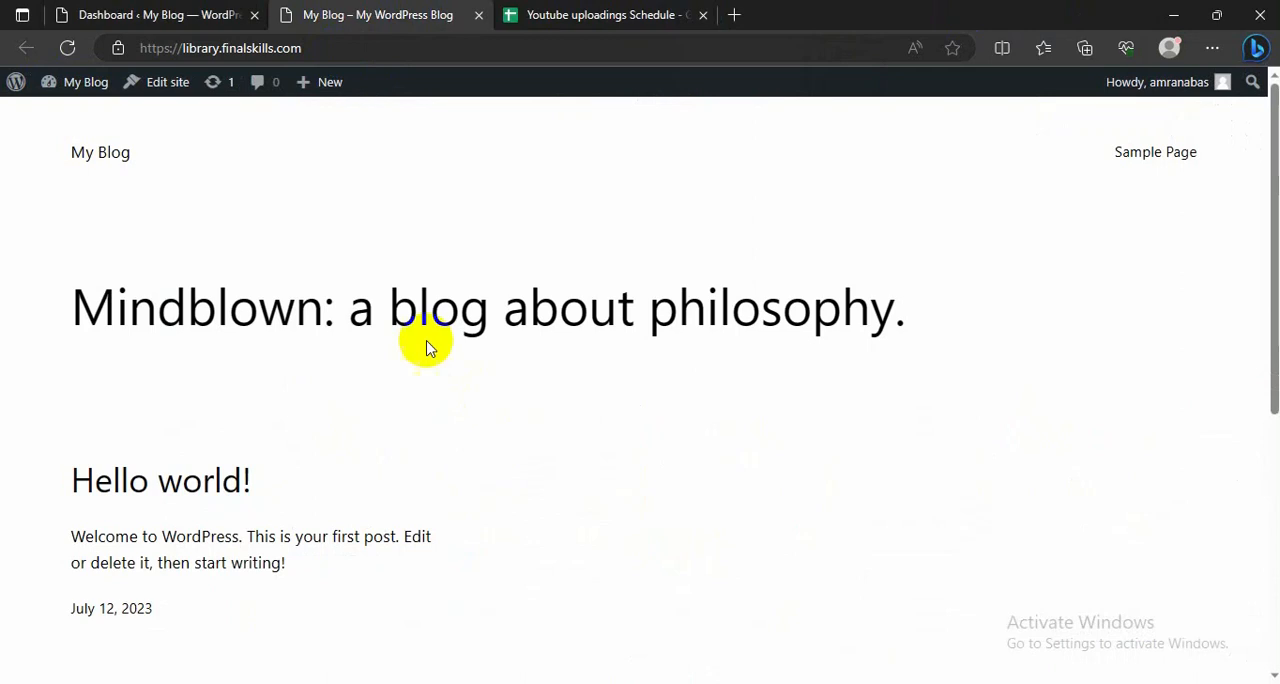
pyautogui.click(130, 14)
pyautogui.click(420, 14)
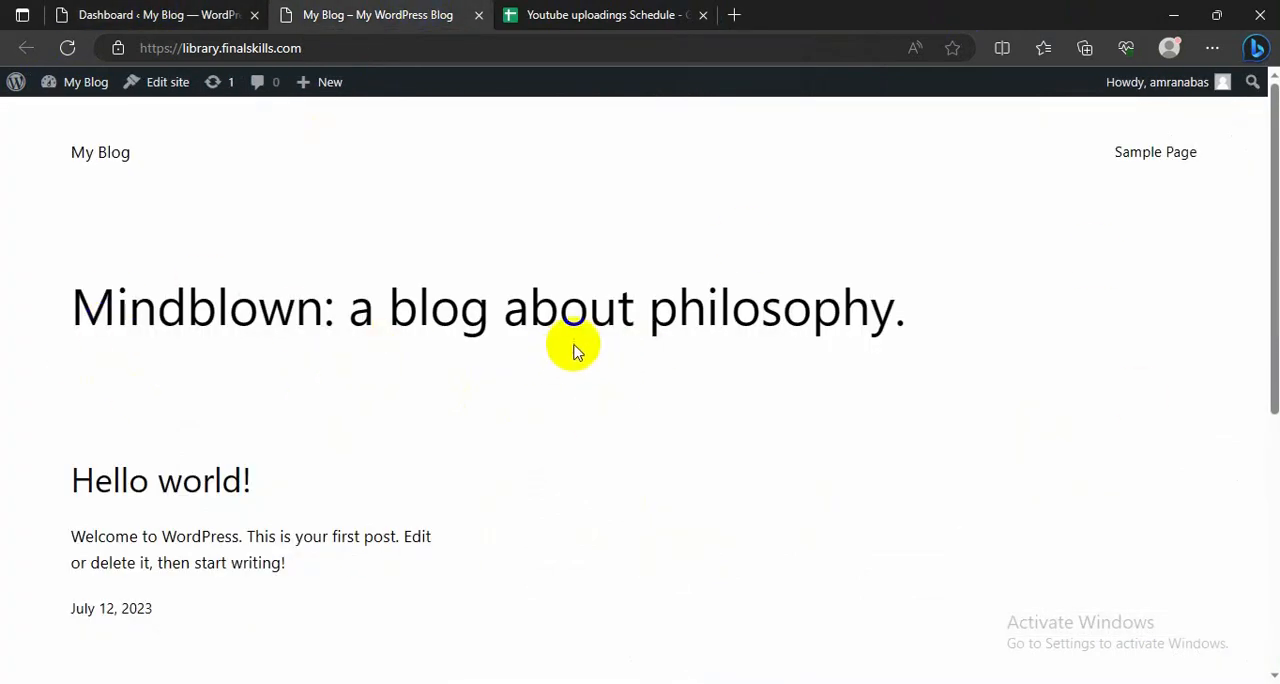
pyautogui.scroll(-1, 45, 312)
pyautogui.scroll(1, 40, 308)
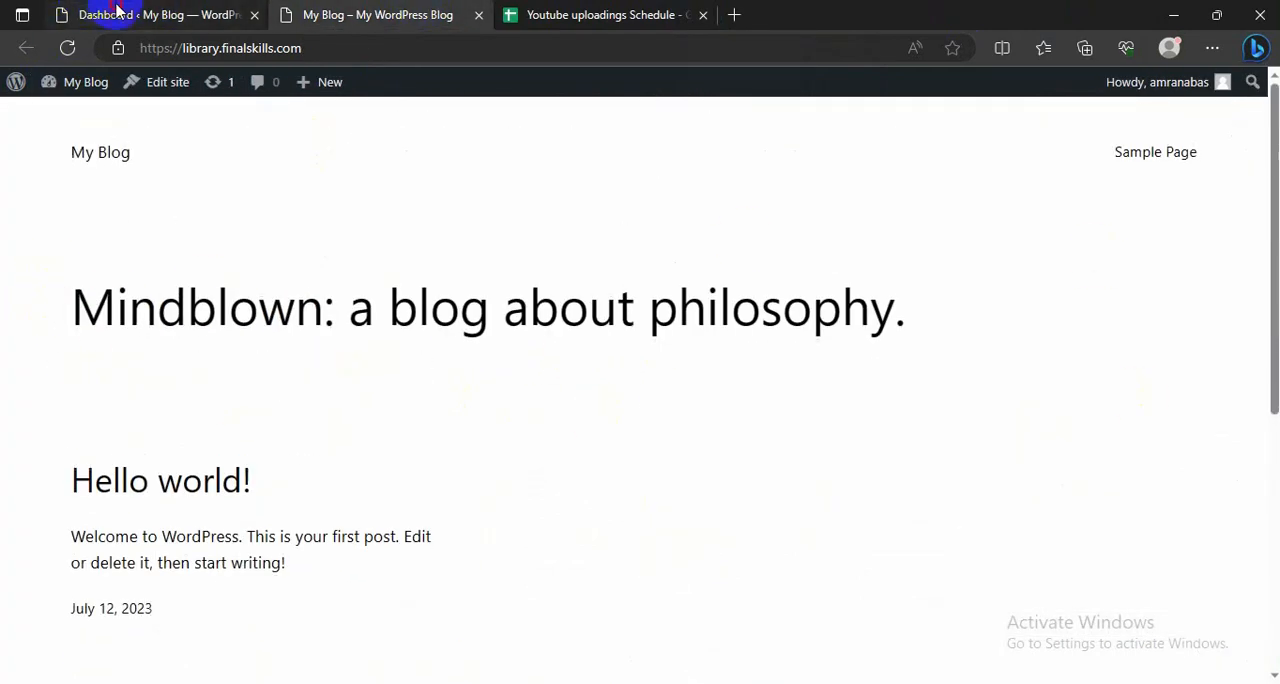
# Step: Return to the dashboard and open the page for adding new themes to the site
pyautogui.click(114, 15)
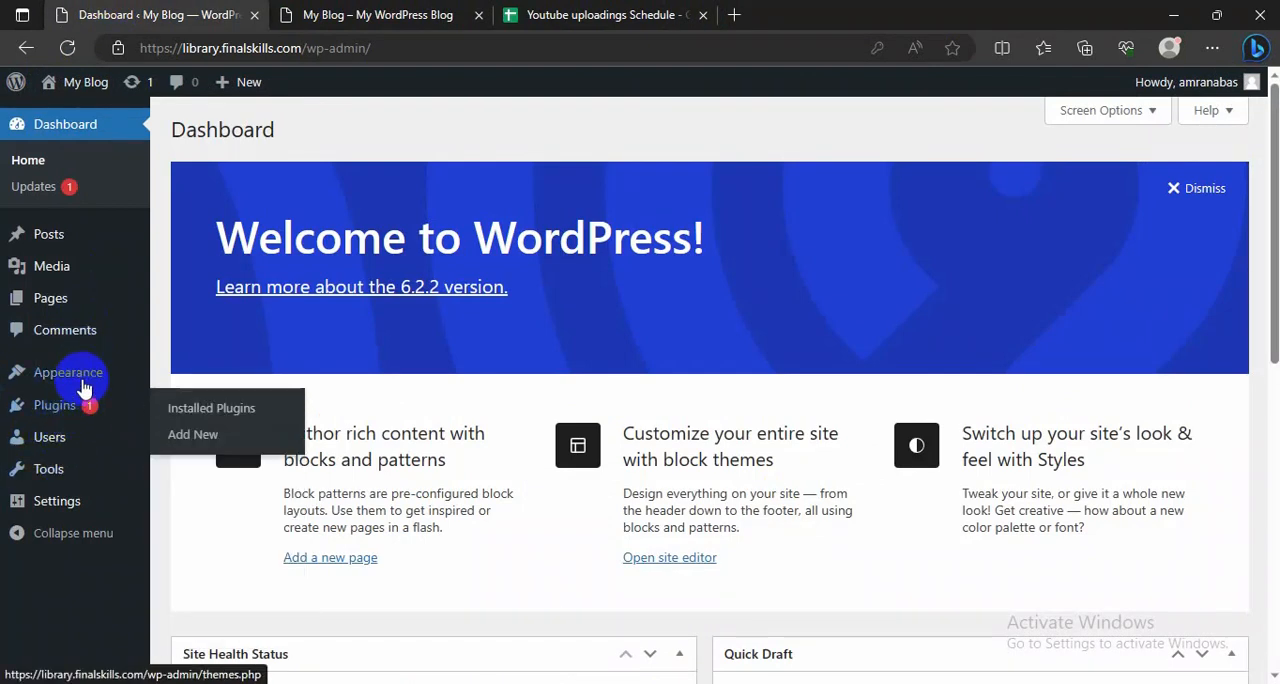
pyautogui.moveTo(84, 385)
pyautogui.click(177, 380)
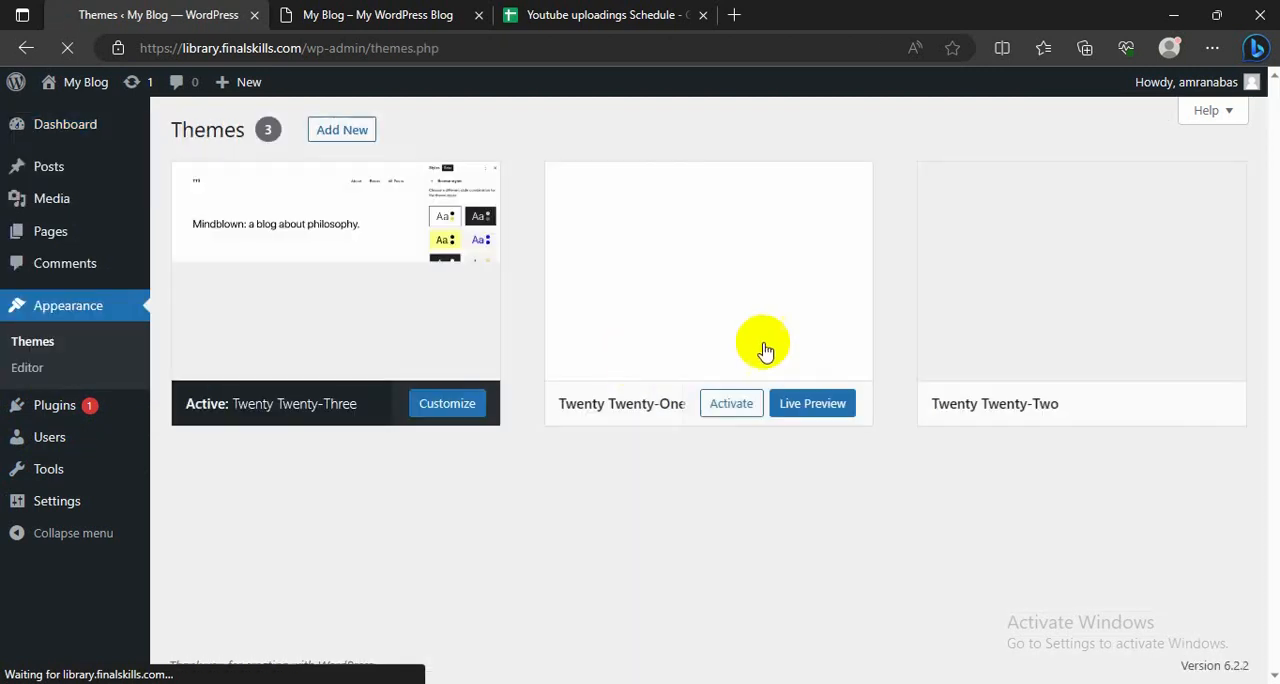
pyautogui.scroll(-2, 406, 524)
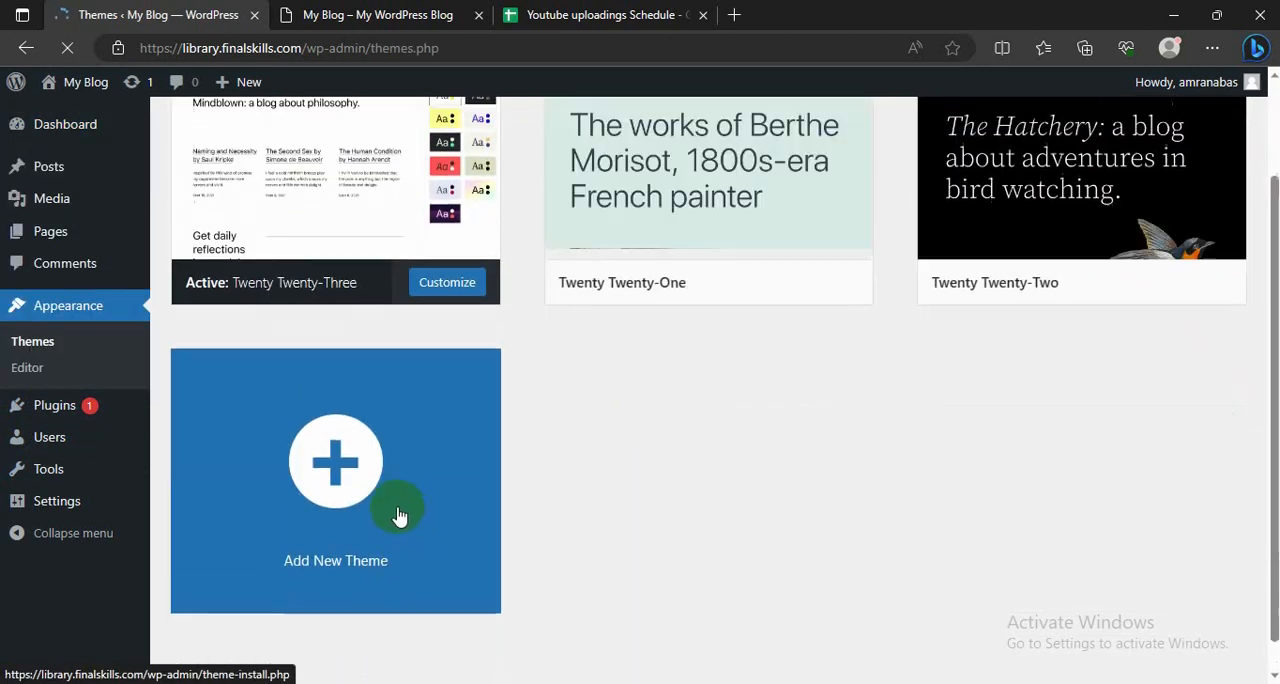
pyautogui.scroll(2, 398, 517)
pyautogui.click(341, 139)
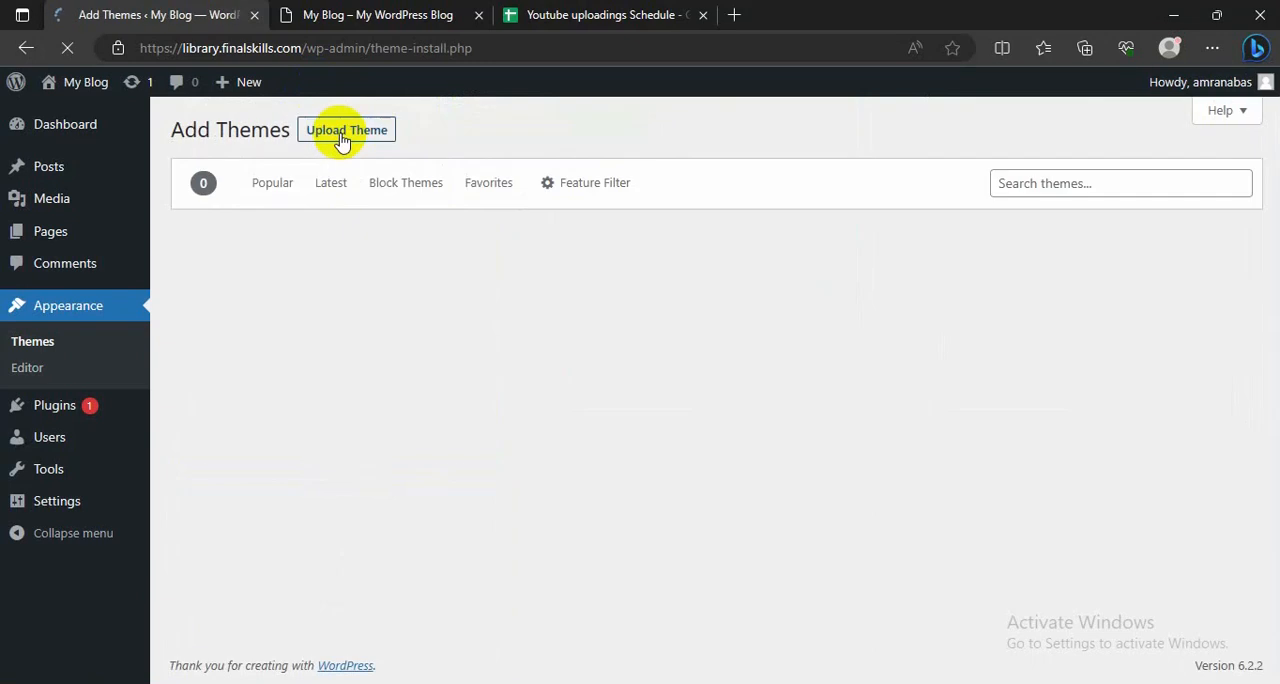
# Step: Search the theme library for "astra", then install and activate the Astra theme
pyautogui.click(1043, 177)
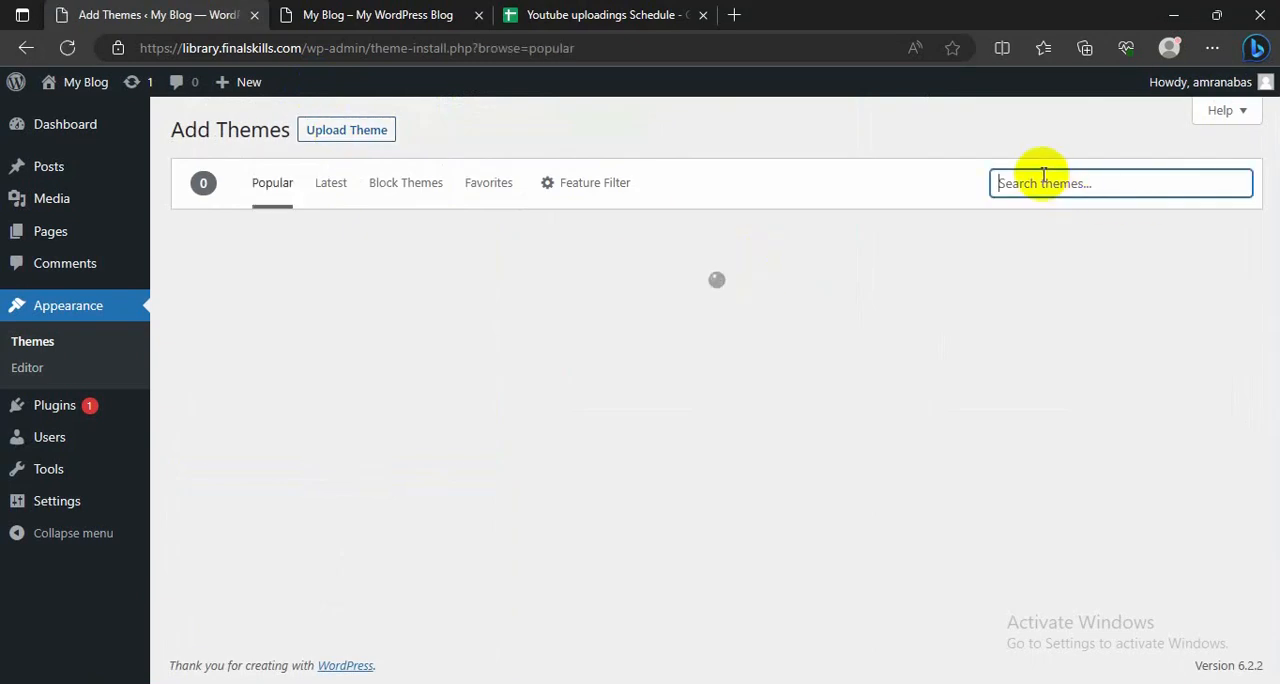
pyautogui.write('astra')
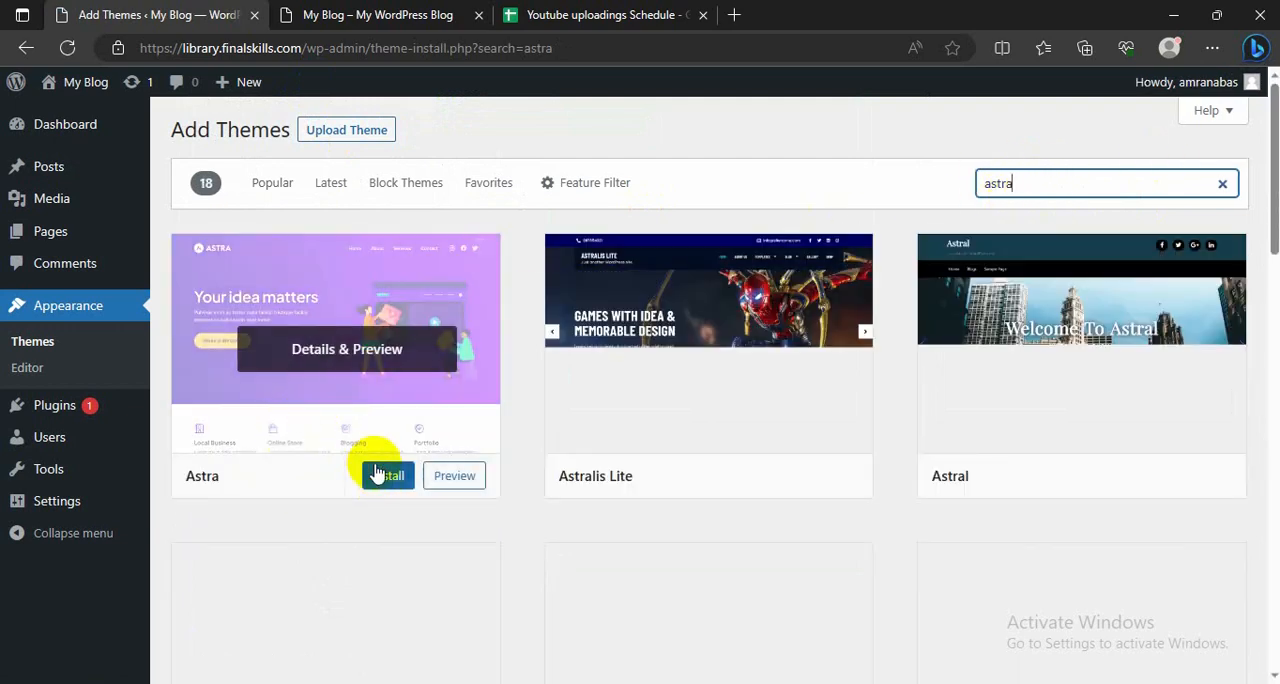
pyautogui.click(382, 475)
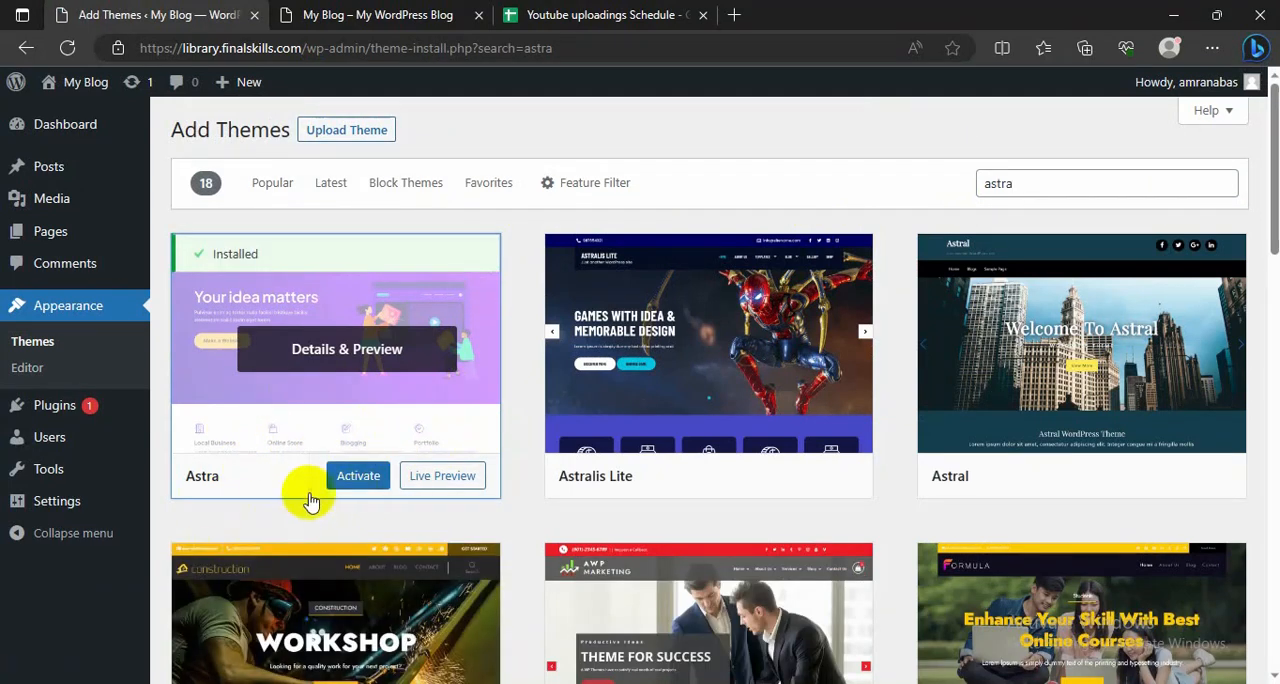
pyautogui.click(352, 477)
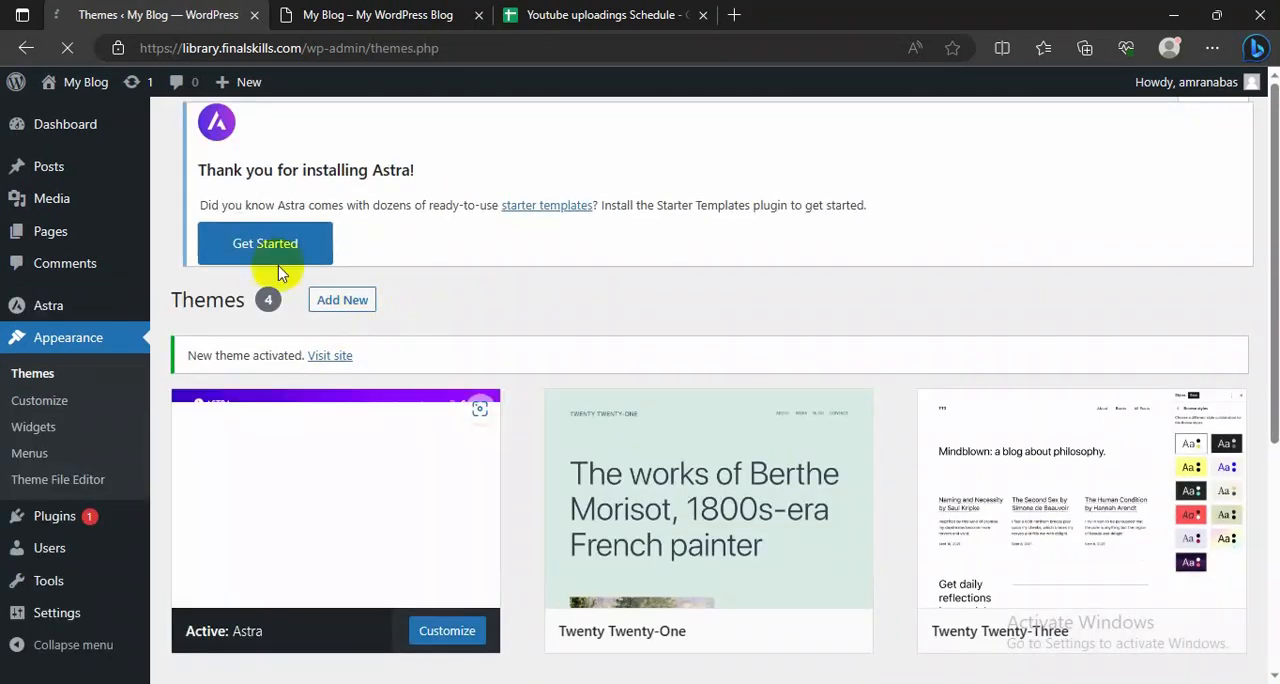
# Step: Reload the live blog to check its appearance with the Astra theme, and return to the installed themes page
pyautogui.click(362, 15)
pyautogui.click(66, 48)
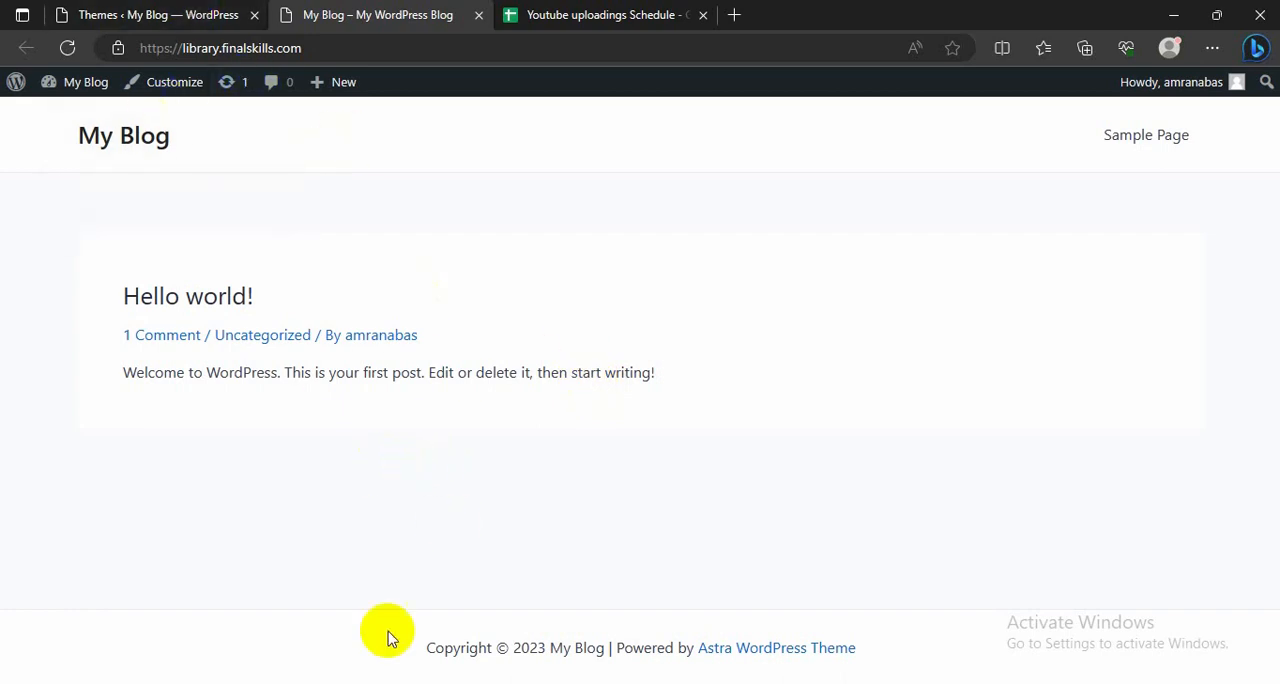
pyautogui.click(222, 16)
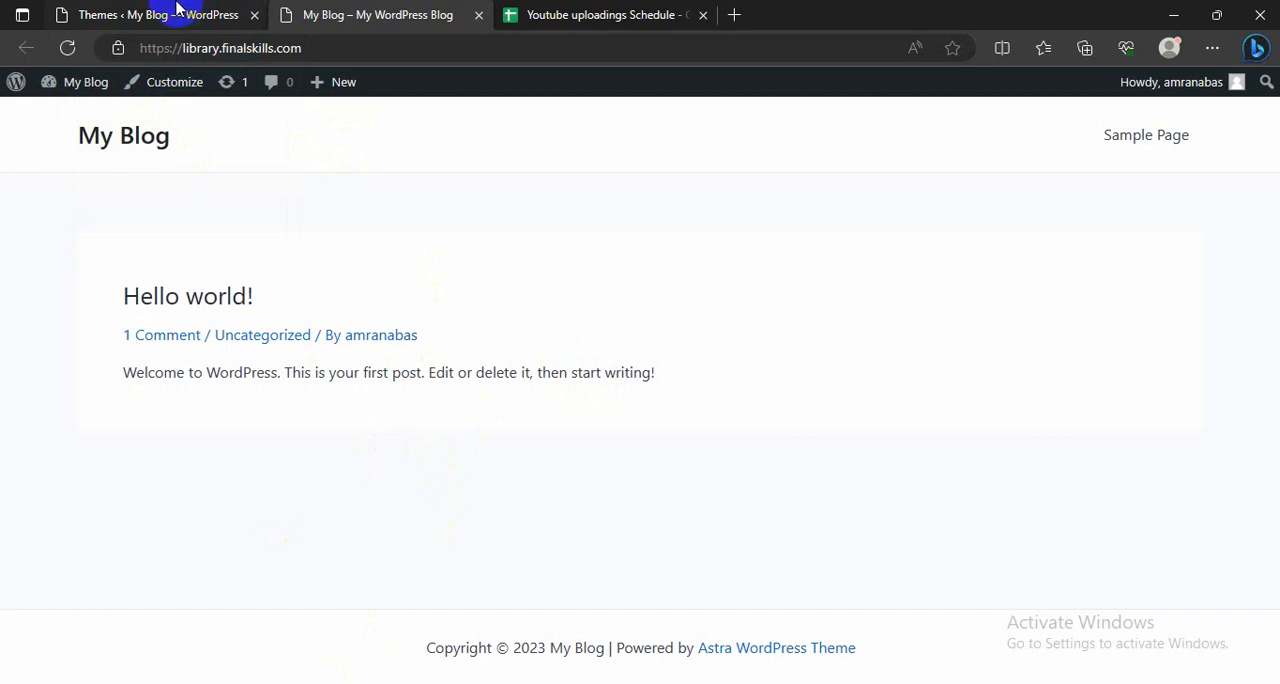
pyautogui.scroll(-2, 120, 320)
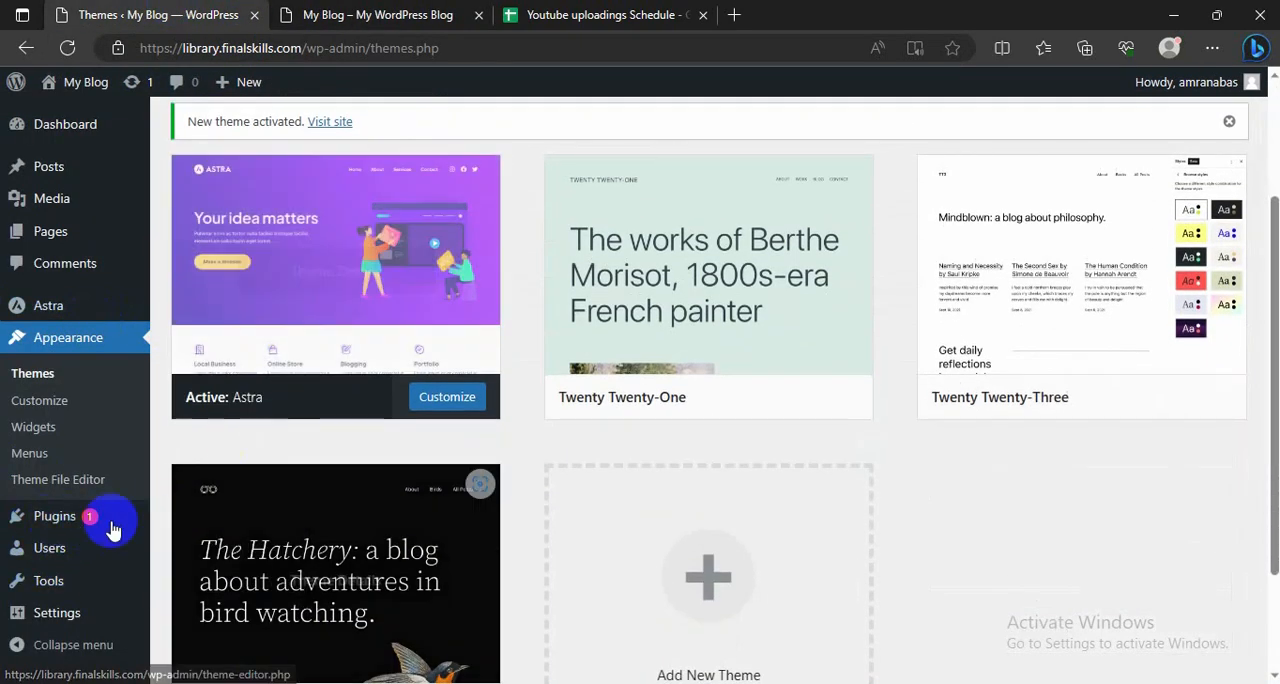
# Step: Search the plugin library for "elementor", then install and activate the Elementor Website Builder plugin
pyautogui.moveTo(75, 527)
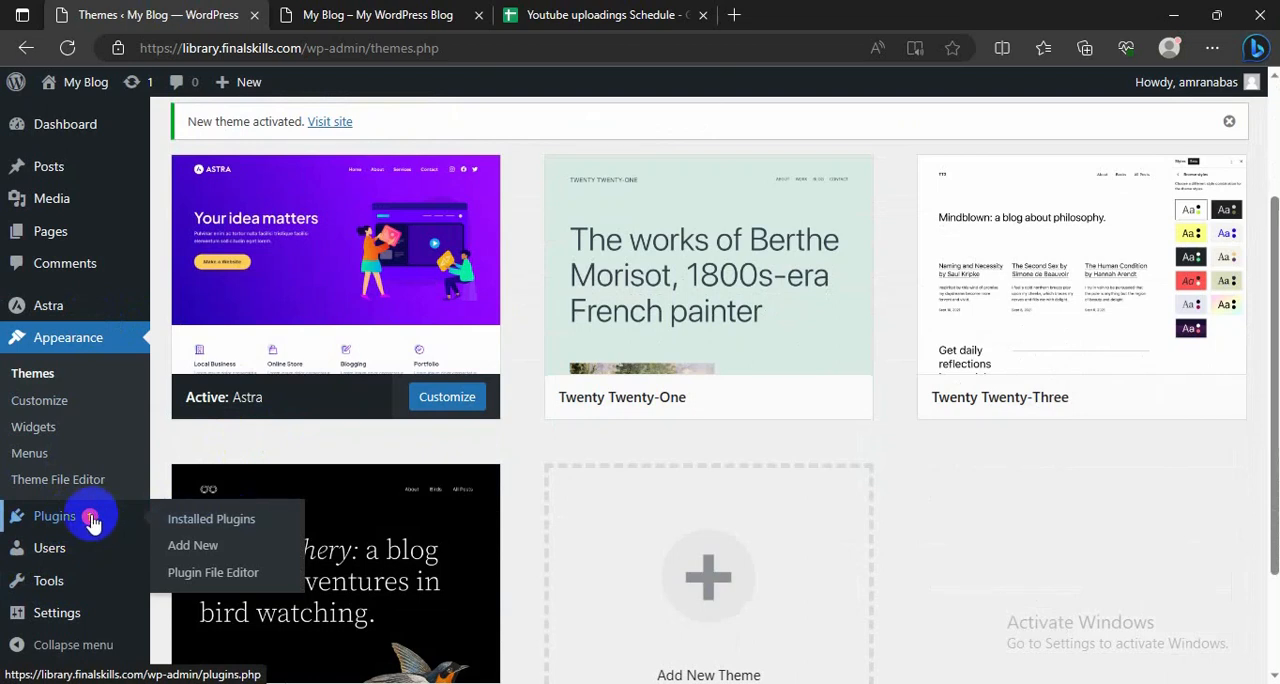
pyautogui.click(194, 547)
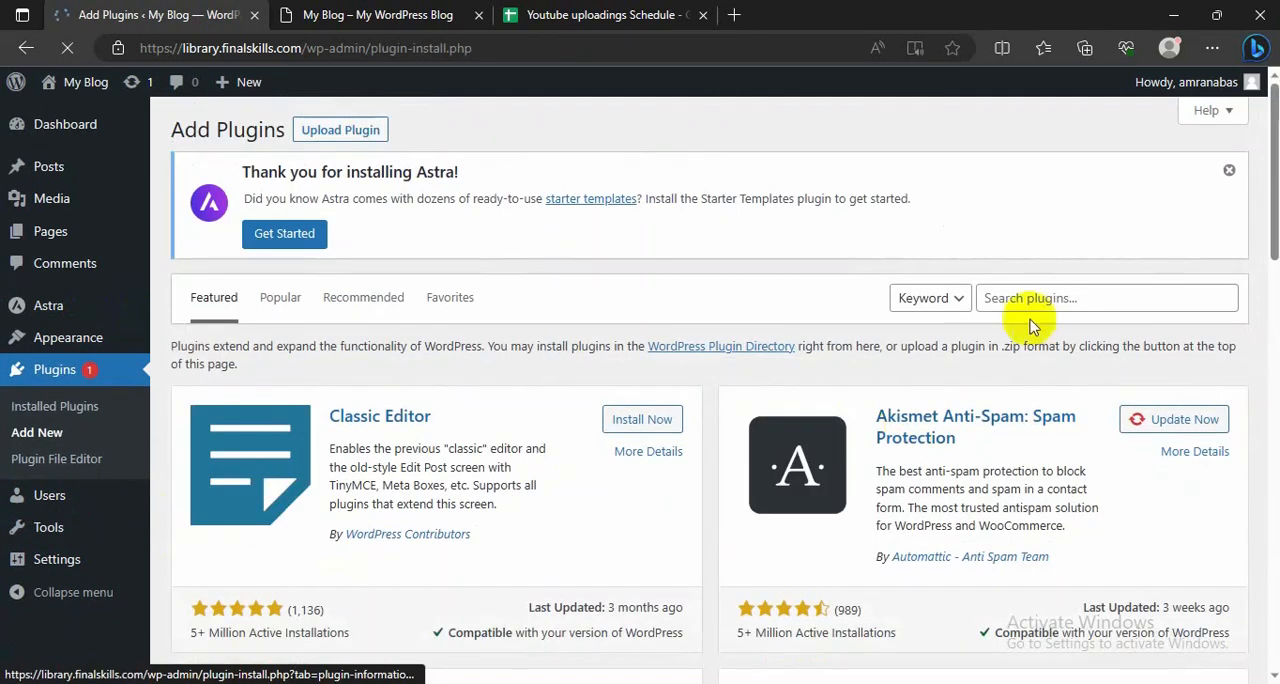
pyautogui.click(1009, 297)
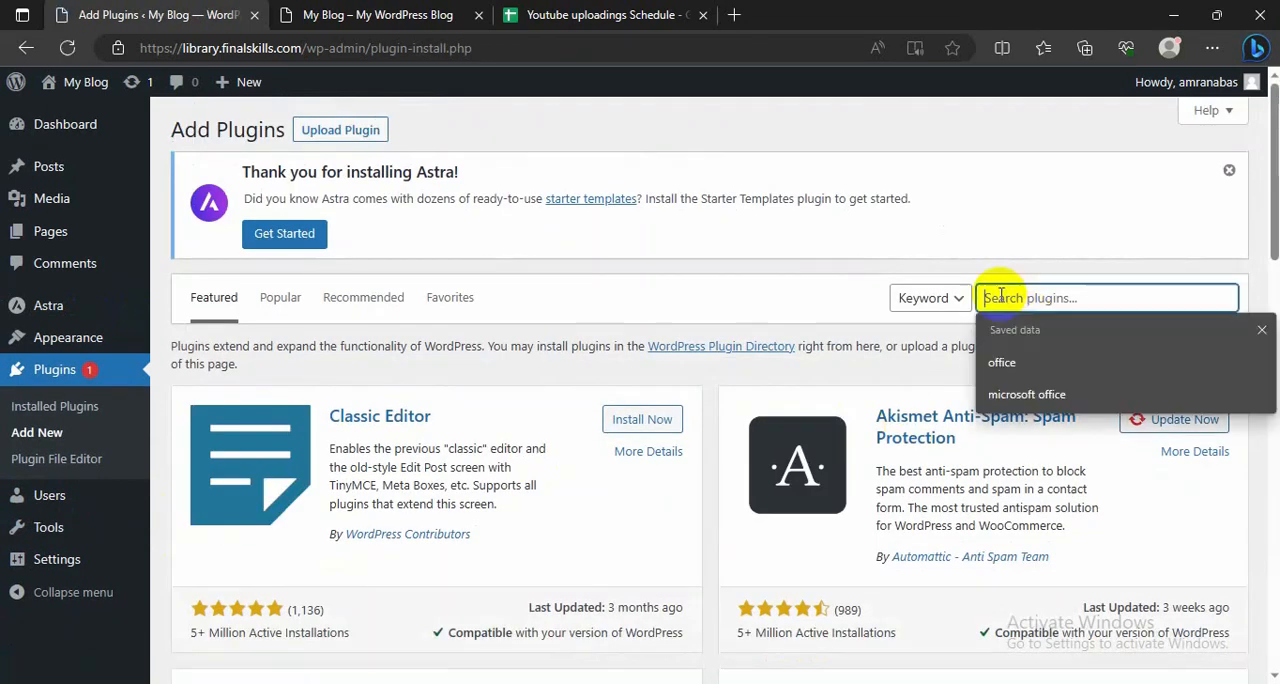
pyautogui.write('elementor')
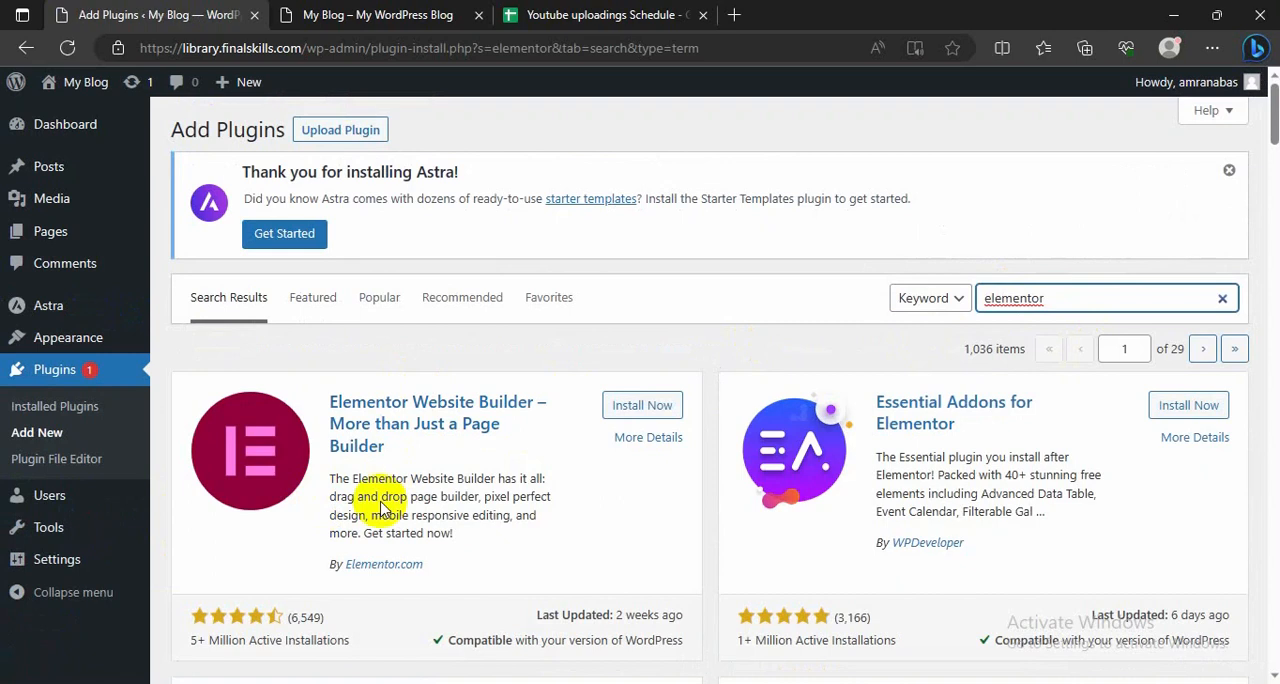
pyautogui.click(640, 412)
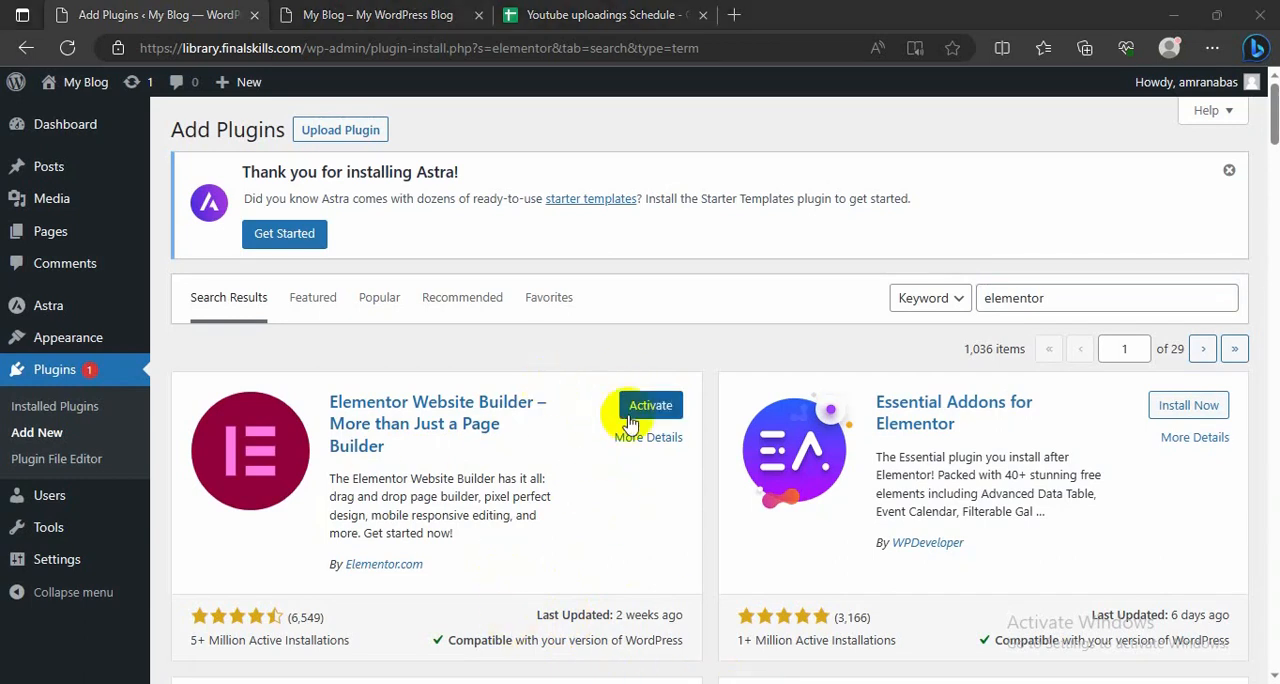
pyautogui.click(648, 410)
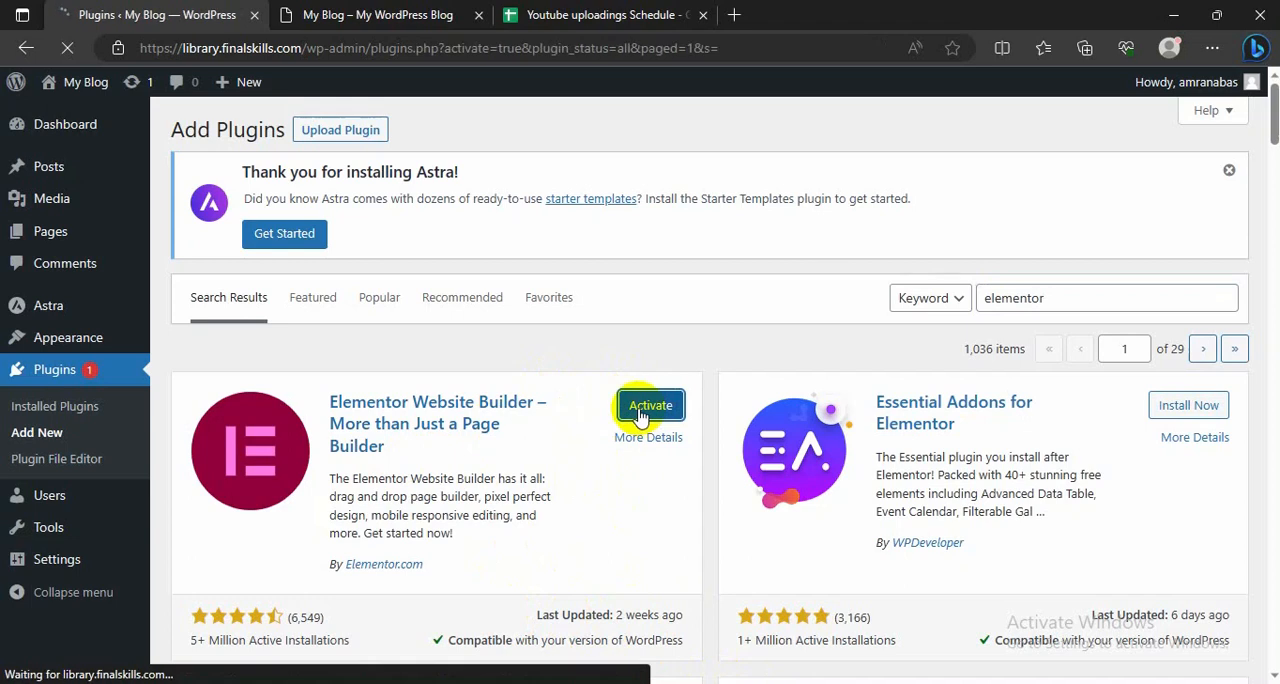
pyautogui.scroll(-3, 537, 484)
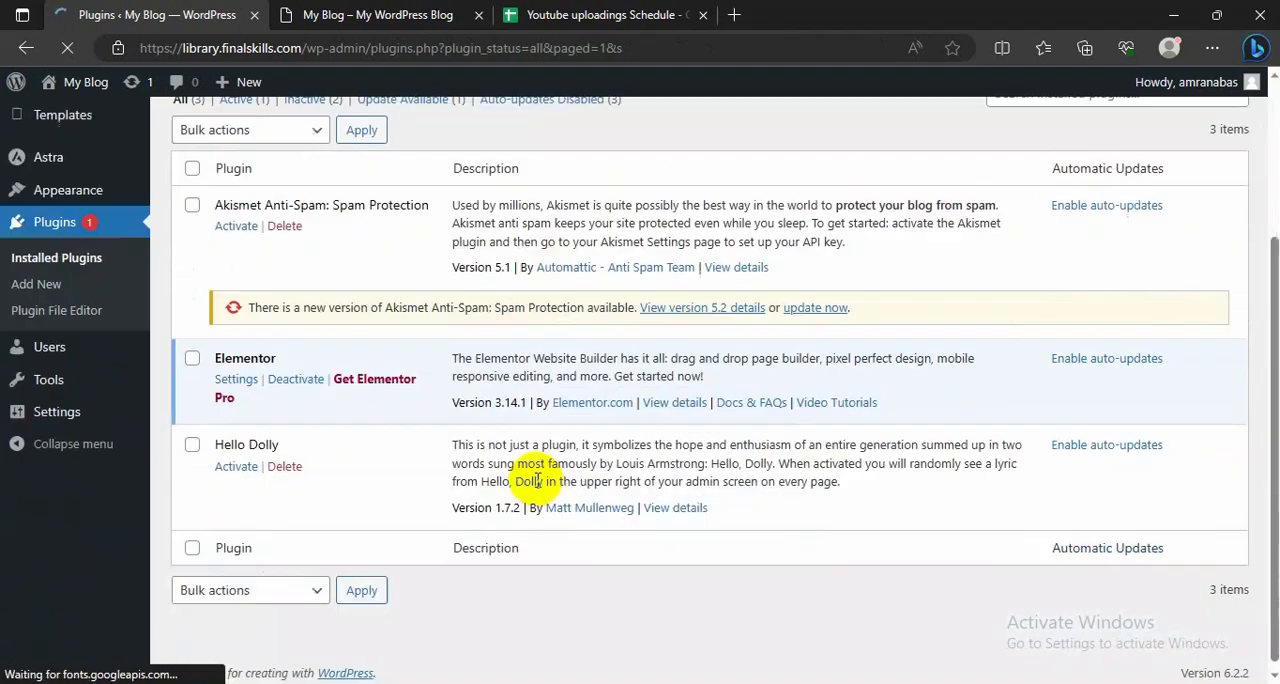
pyautogui.scroll(2, 263, 457)
pyautogui.scroll(-2, 251, 449)
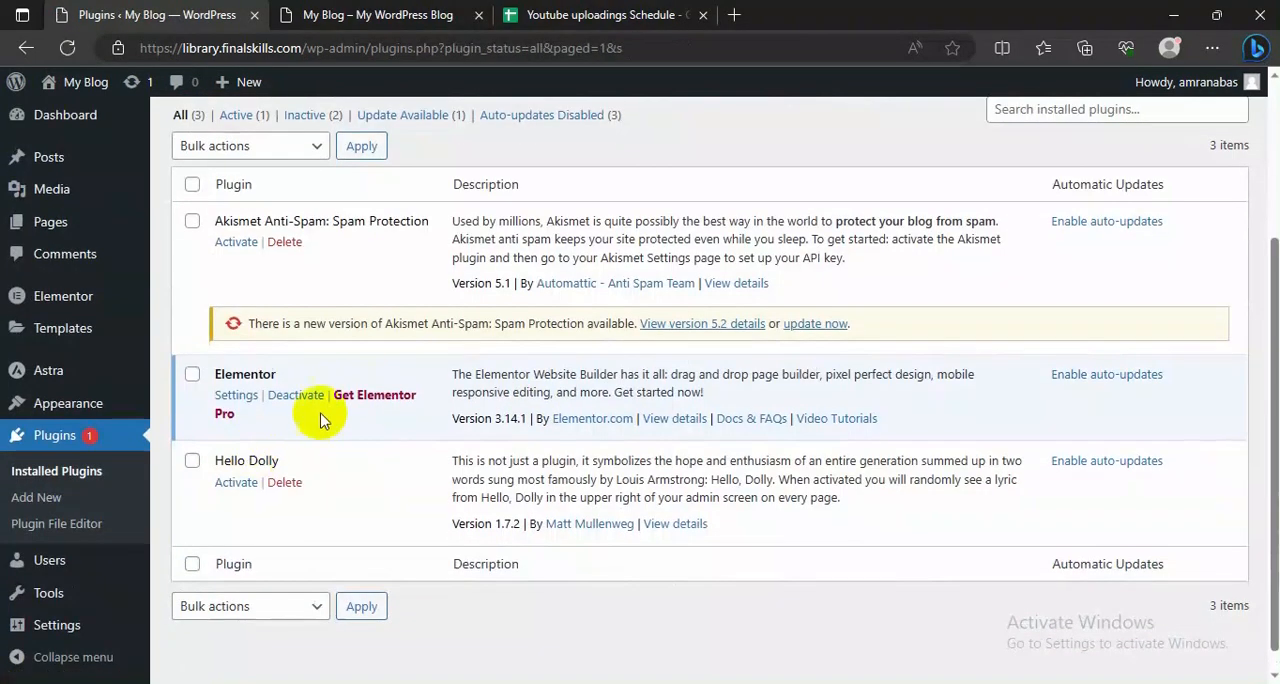
# Step: Reload the live blog to check it with Elementor active, and return to the installed plugins page
pyautogui.click(323, 17)
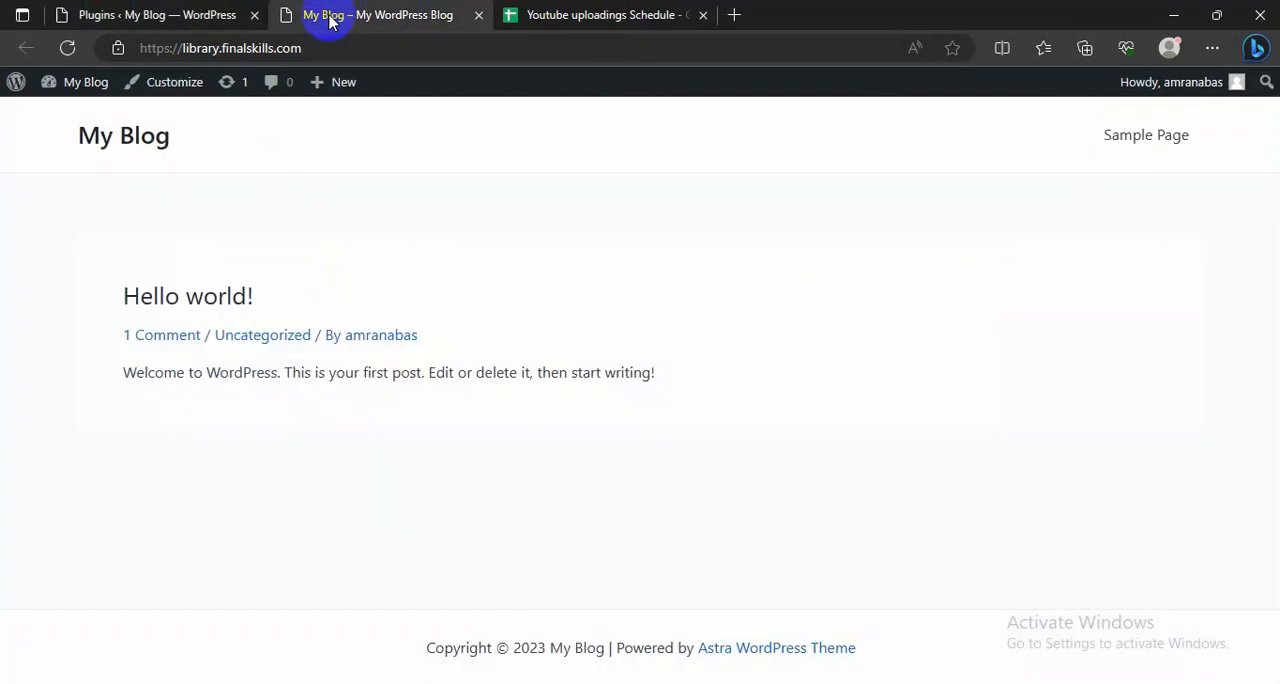
pyautogui.click(66, 47)
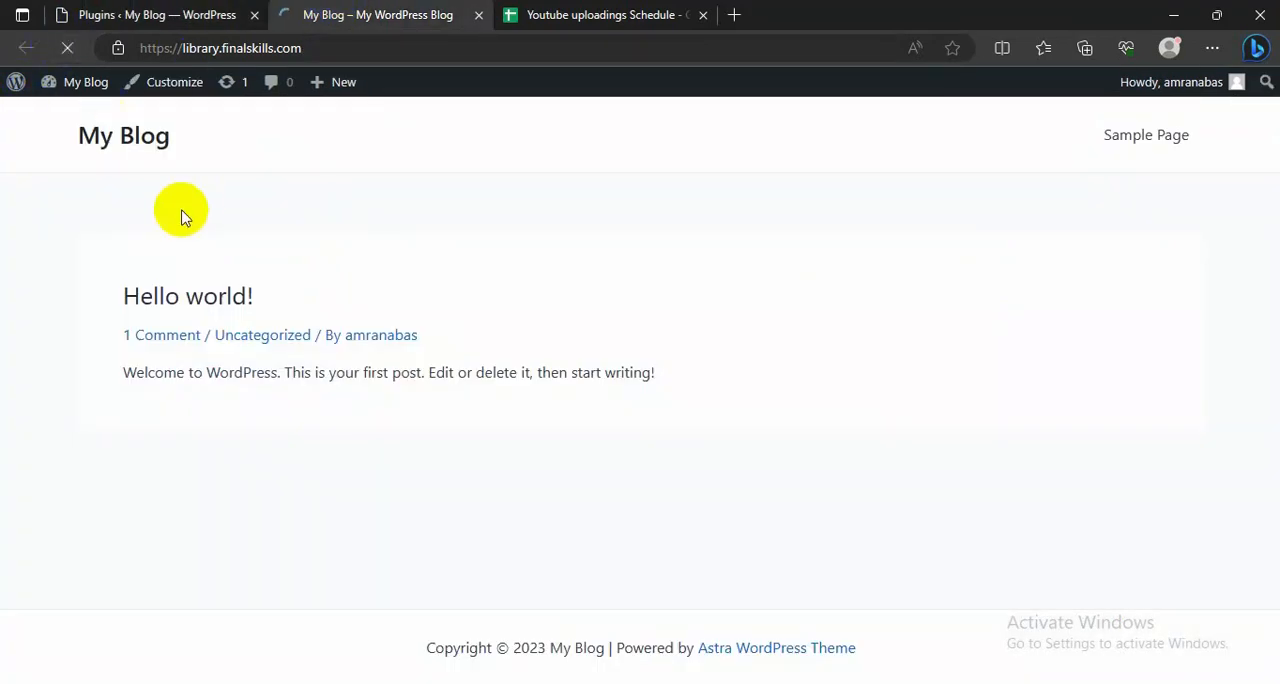
pyautogui.click(143, 14)
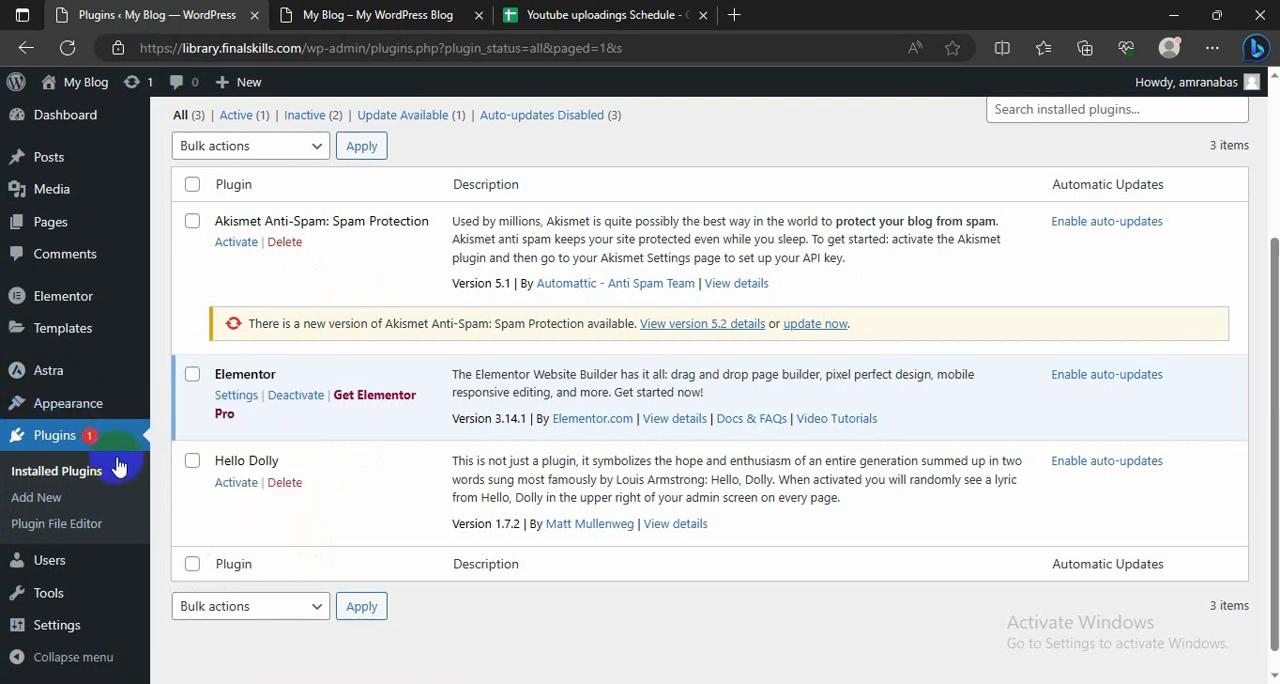
# Step: Open the list of all pages in the dashboard and compare it with the live blog's home page
pyautogui.moveTo(80, 413)
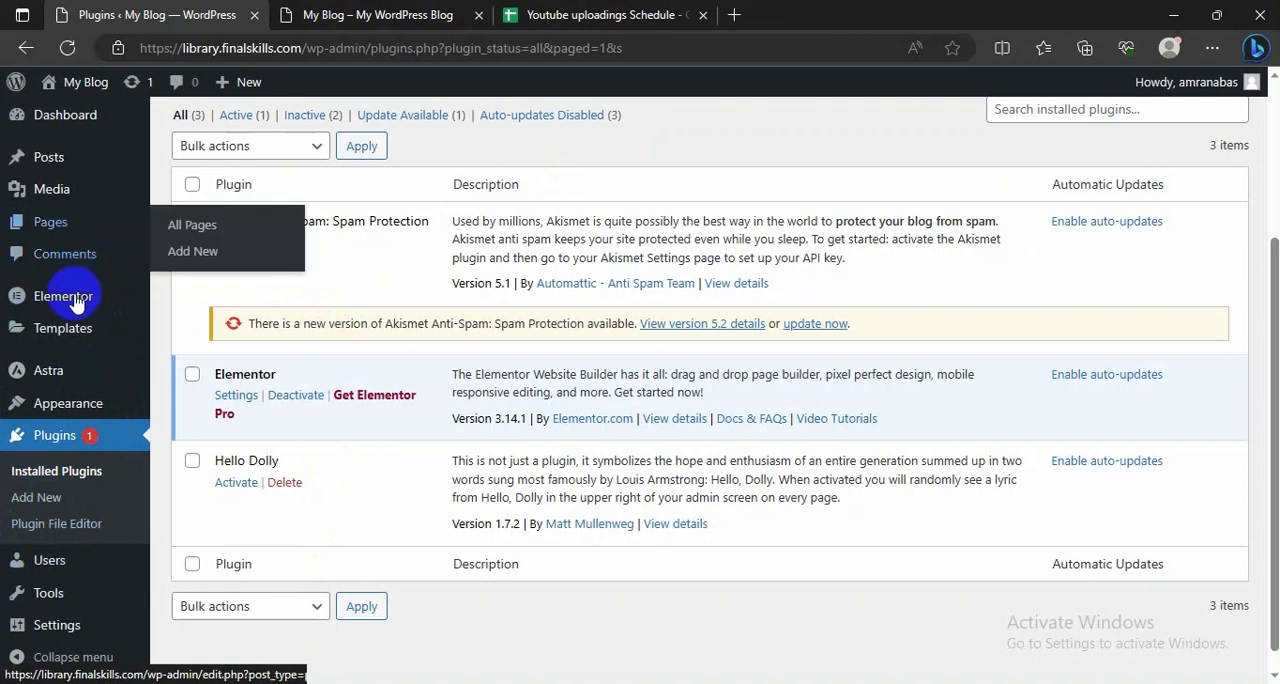
pyautogui.click(180, 230)
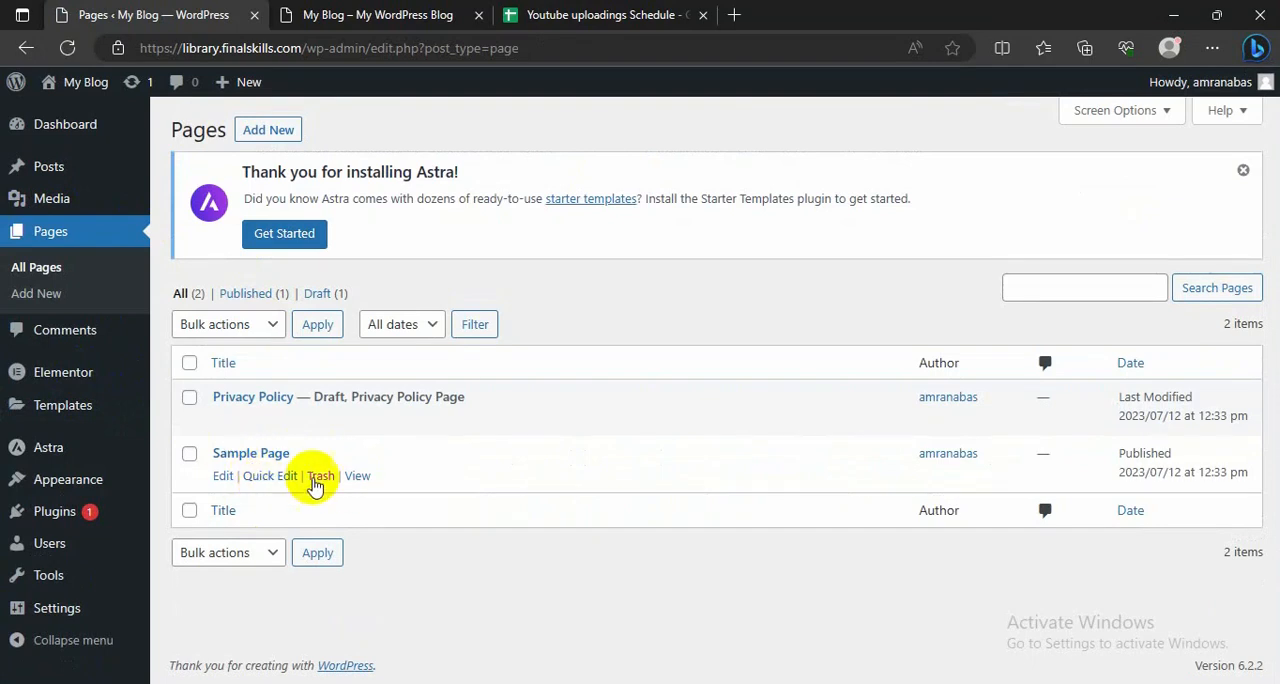
pyautogui.click(49, 578)
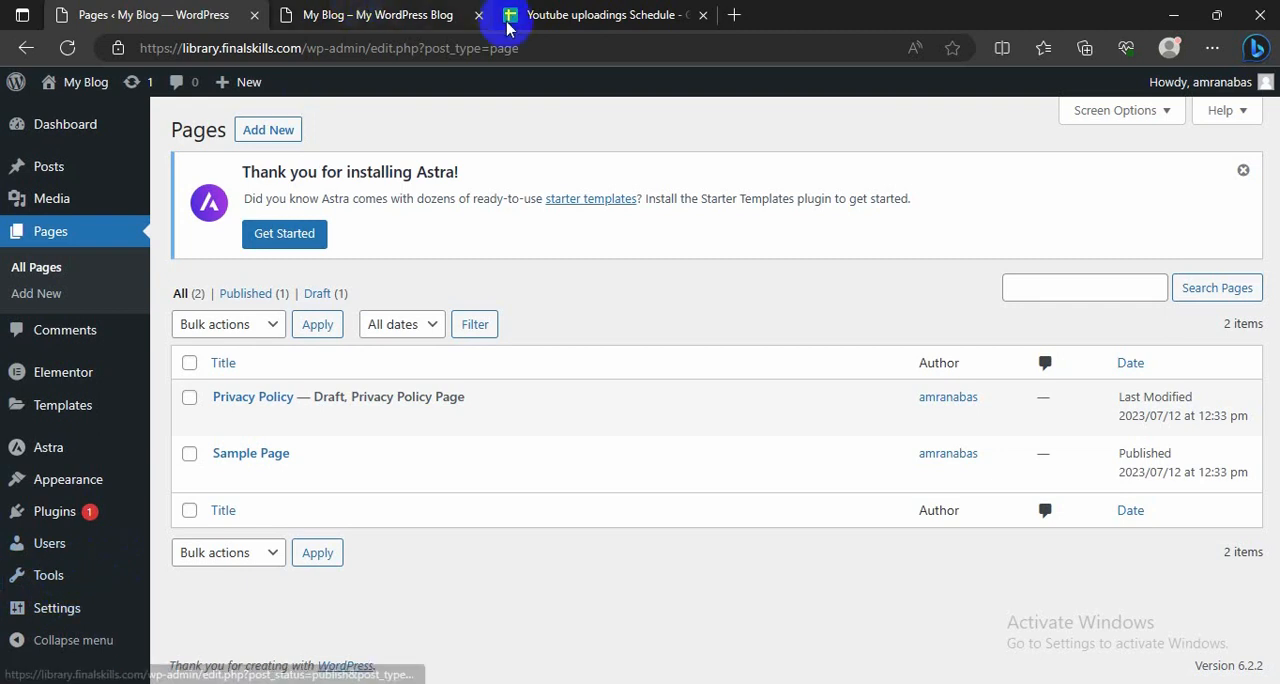
pyautogui.click(420, 14)
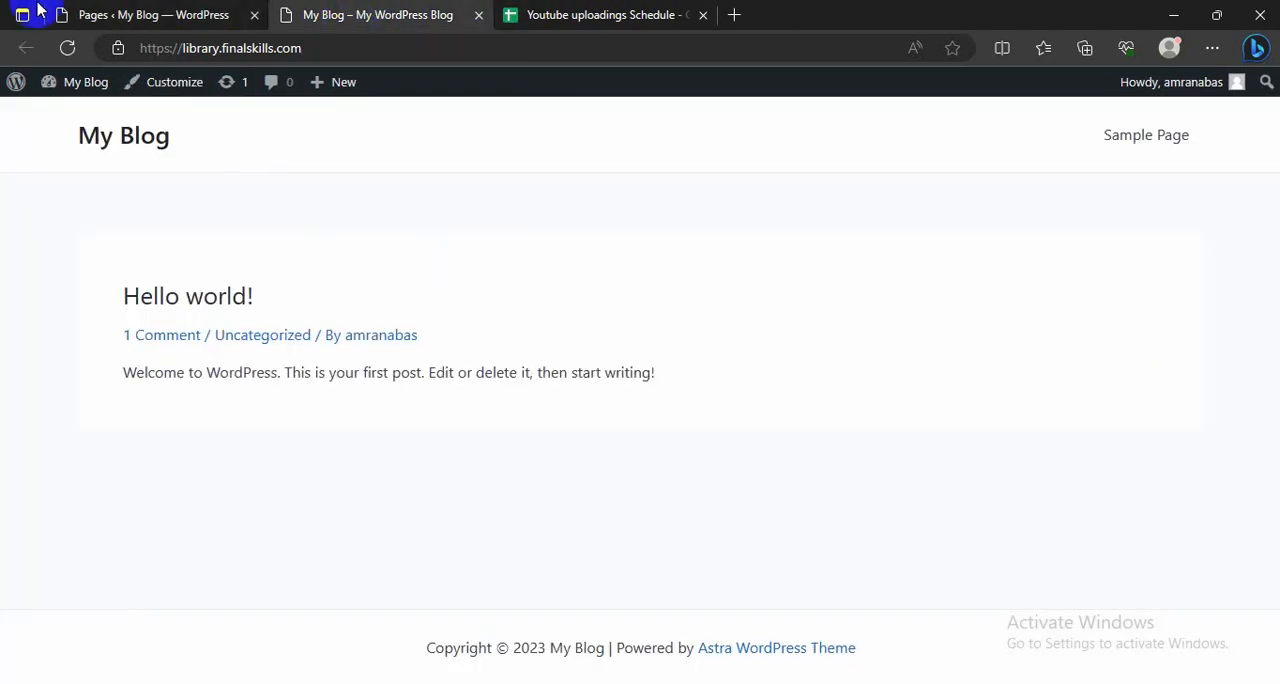
pyautogui.click(105, 18)
# Step: Open the Reading settings and compare the homepage display option with the post shown on the live blog
pyautogui.moveTo(60, 605)
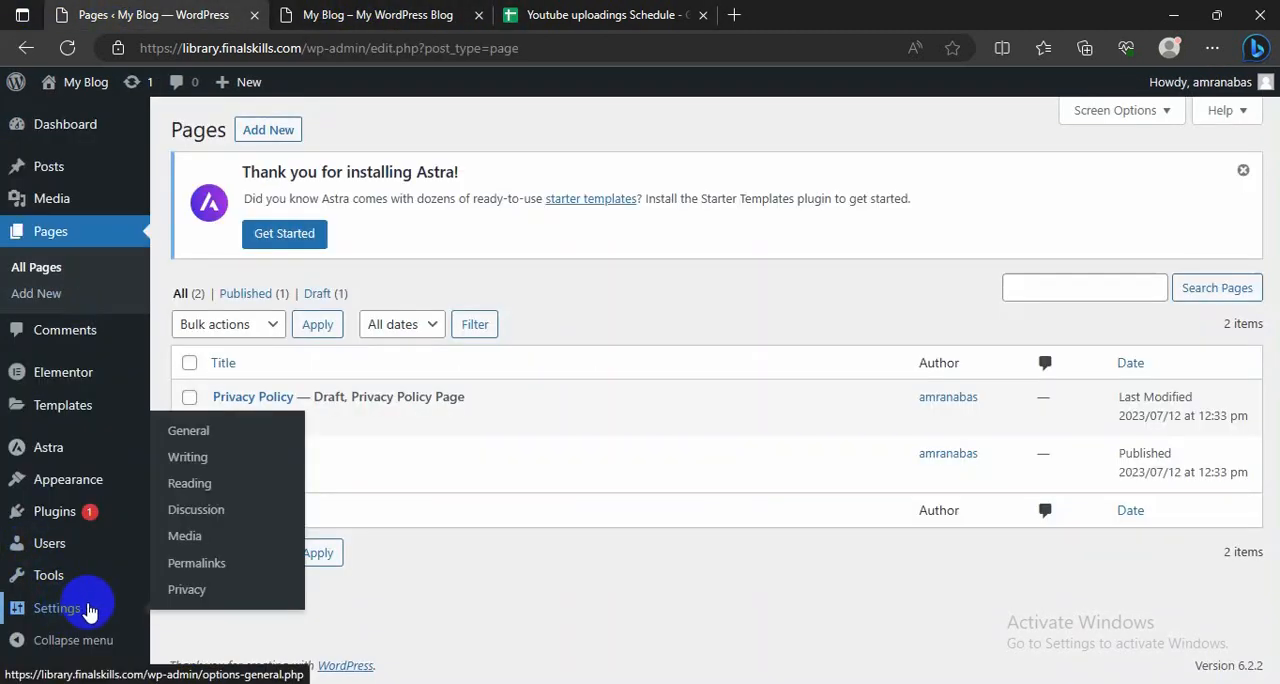
pyautogui.click(189, 488)
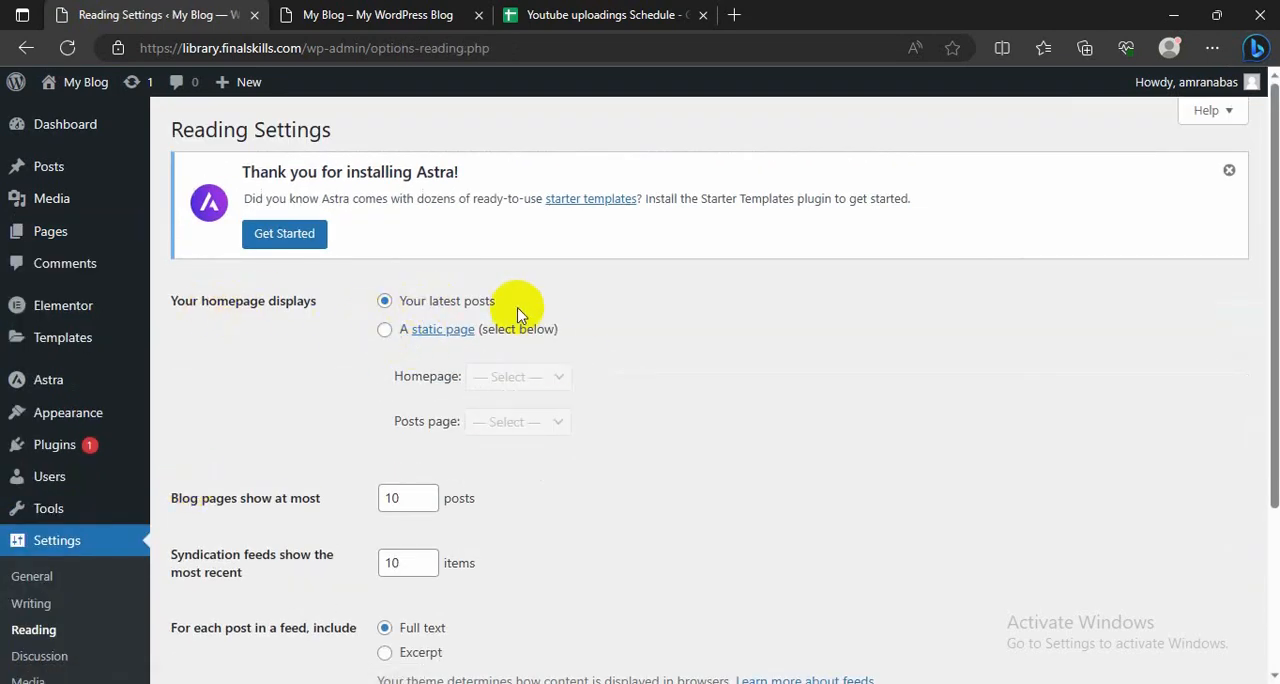
pyautogui.tripleClick(456, 300)
pyautogui.click(309, 18)
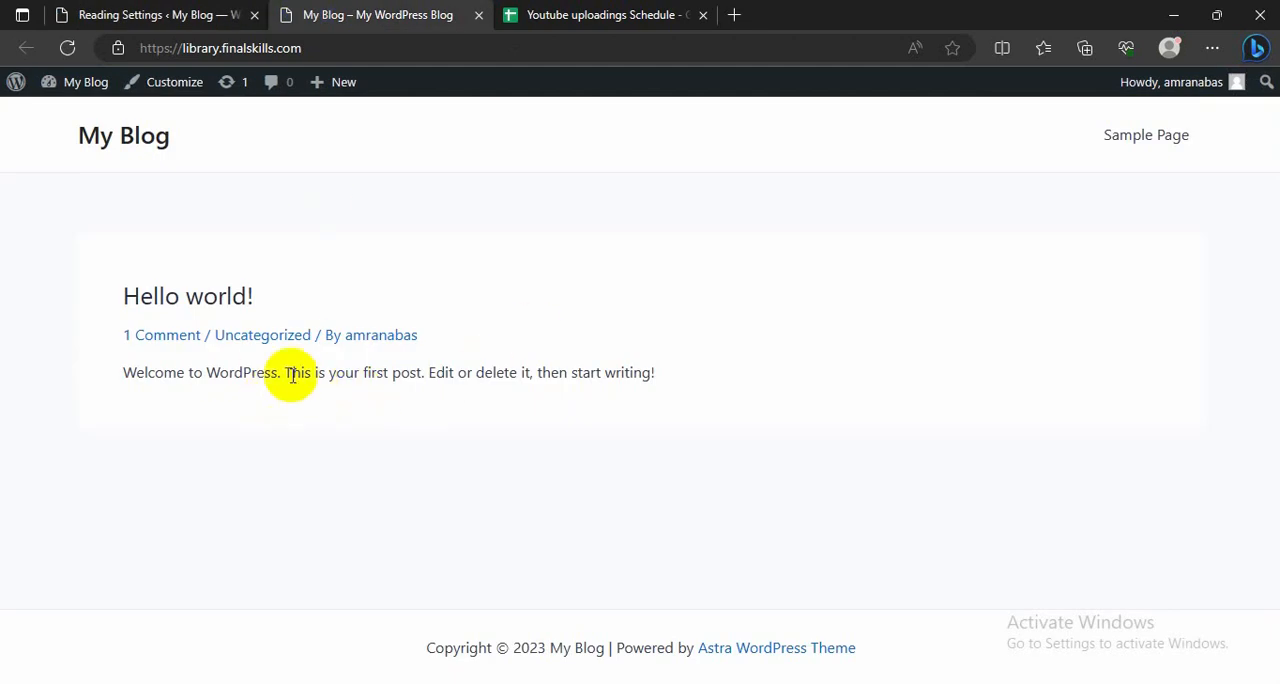
pyautogui.moveTo(643, 372); pyautogui.dragTo(219, 372)
pyautogui.click(170, 10)
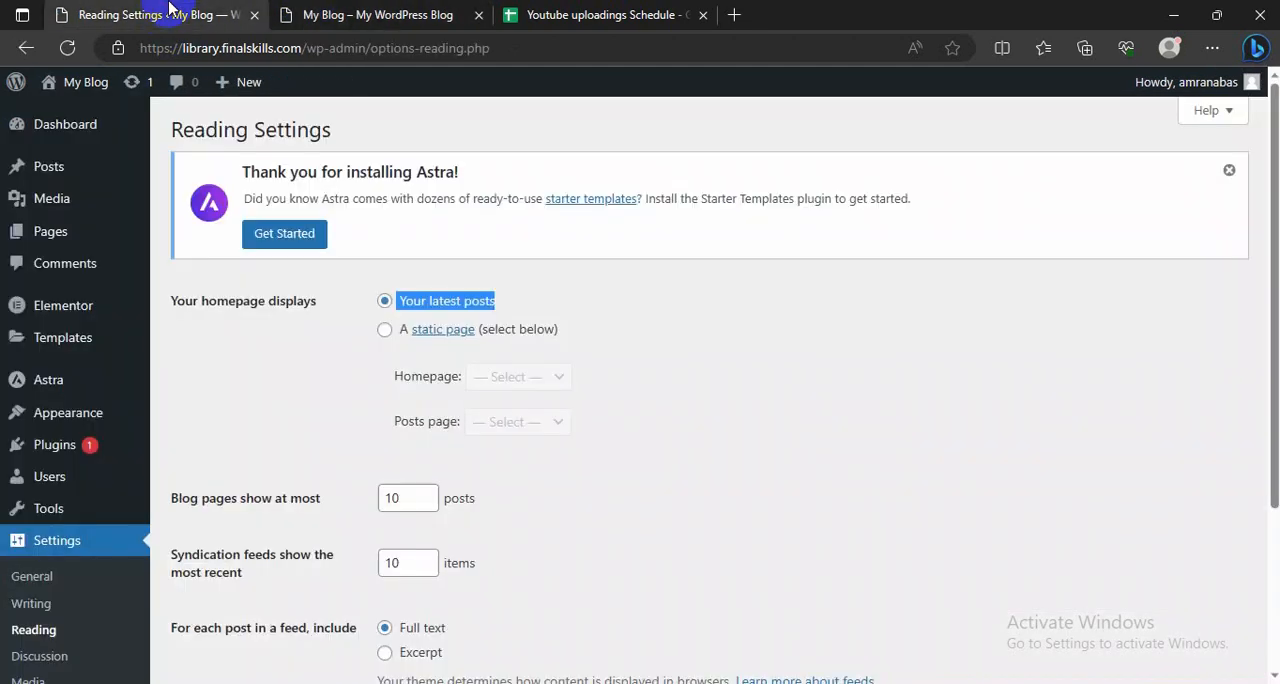
# Step: Make the homepage display a static page, choose Sample Page as the homepage, and save the changes
pyautogui.click(386, 331)
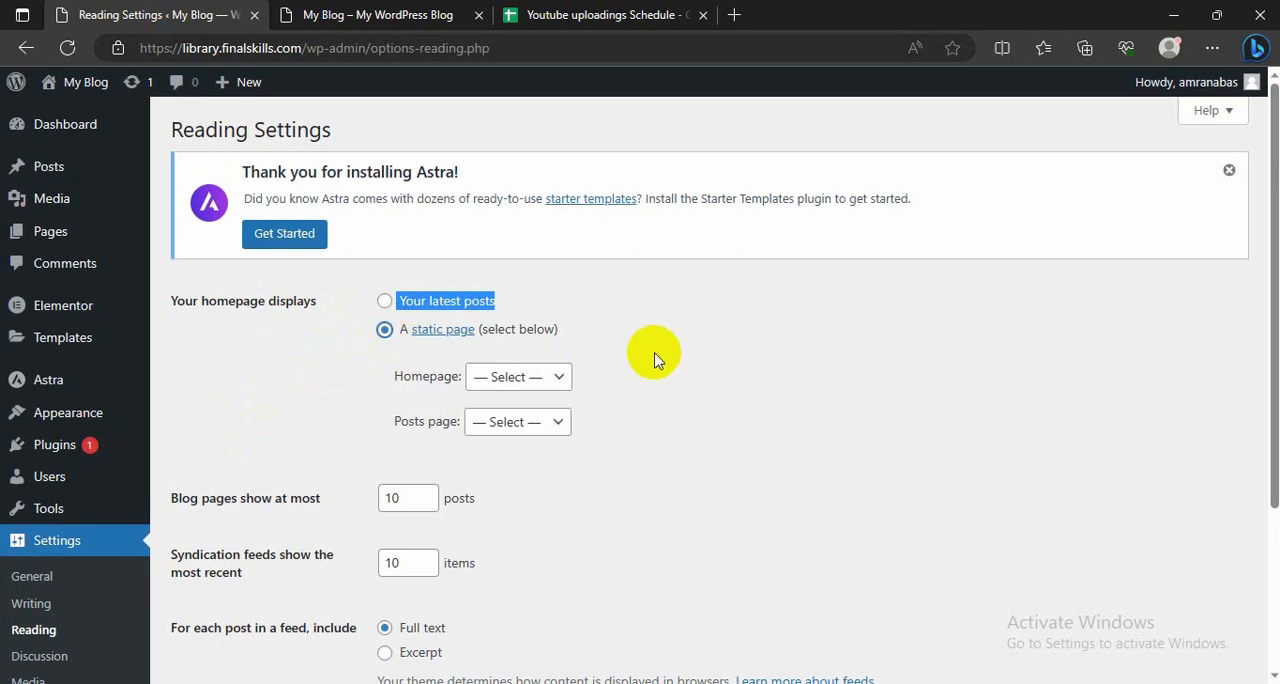
pyautogui.click(552, 376)
pyautogui.click(483, 429)
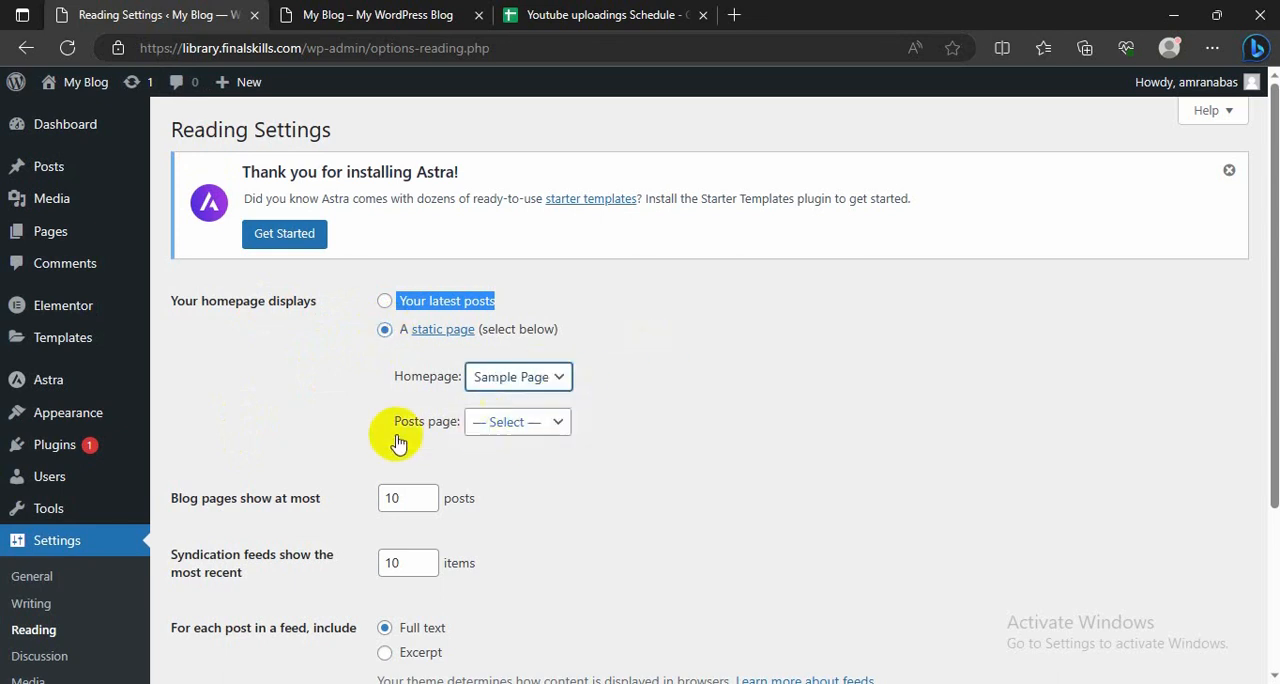
pyautogui.click(560, 425)
pyautogui.click(654, 420)
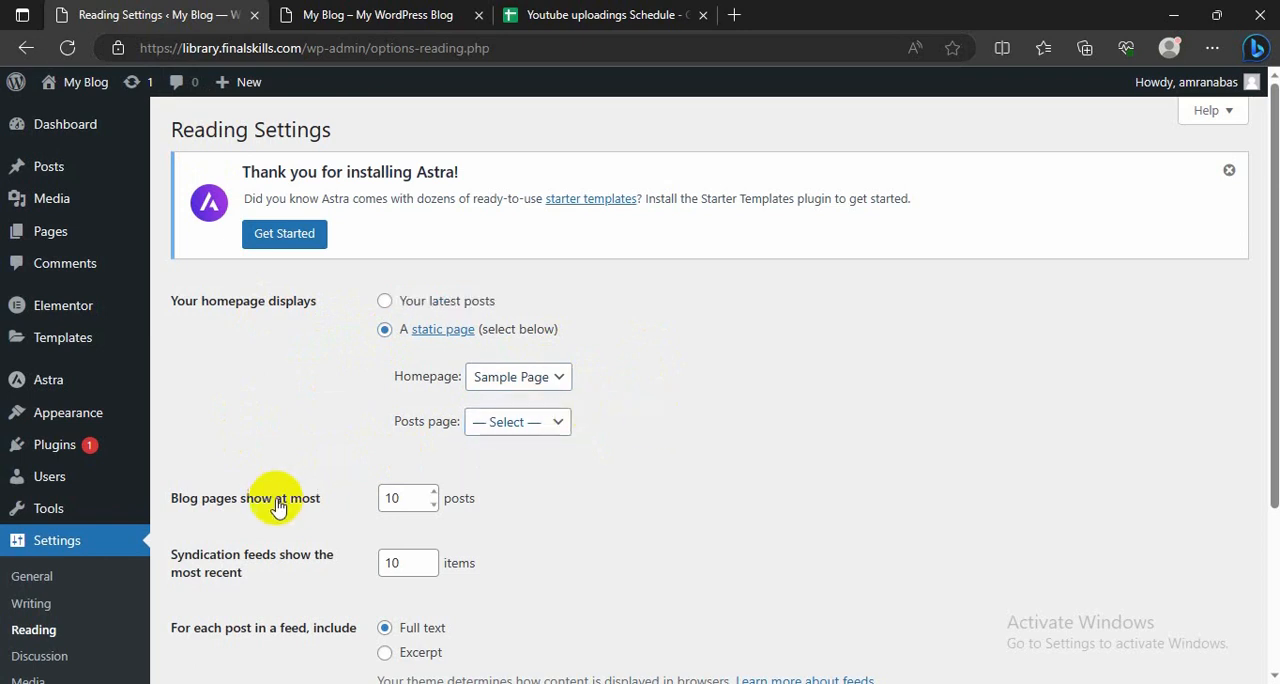
pyautogui.scroll(-2, 280, 470)
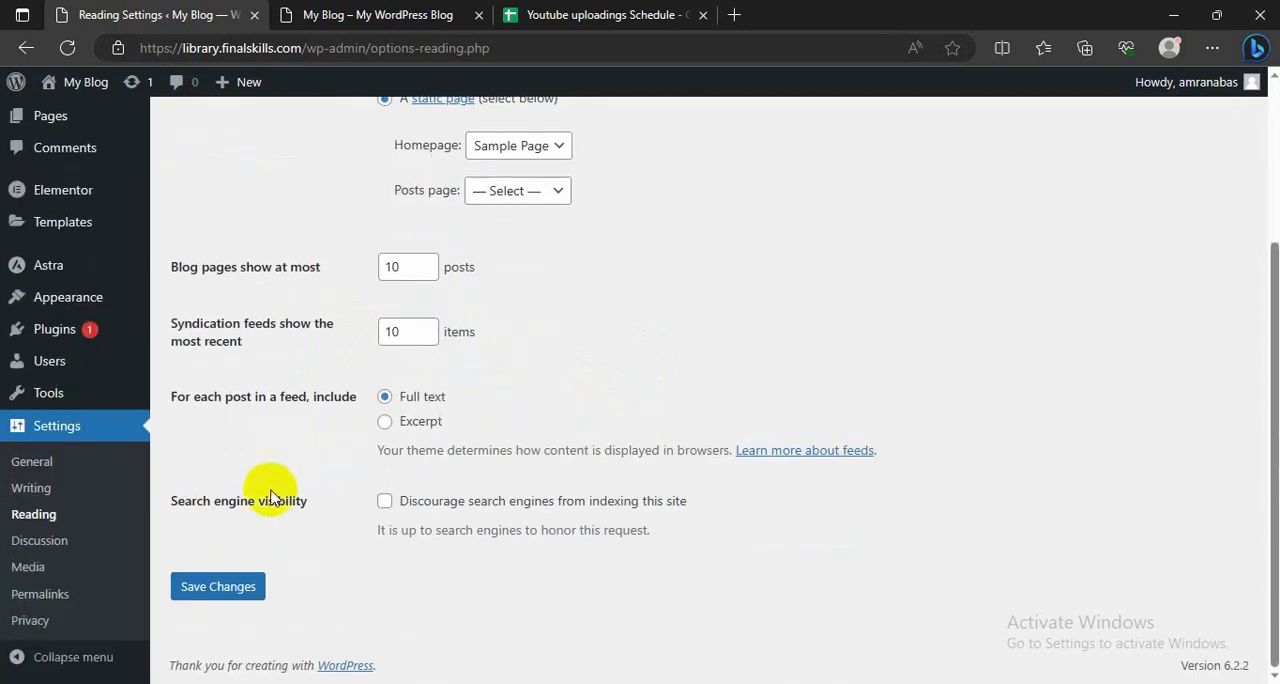
pyautogui.click(222, 584)
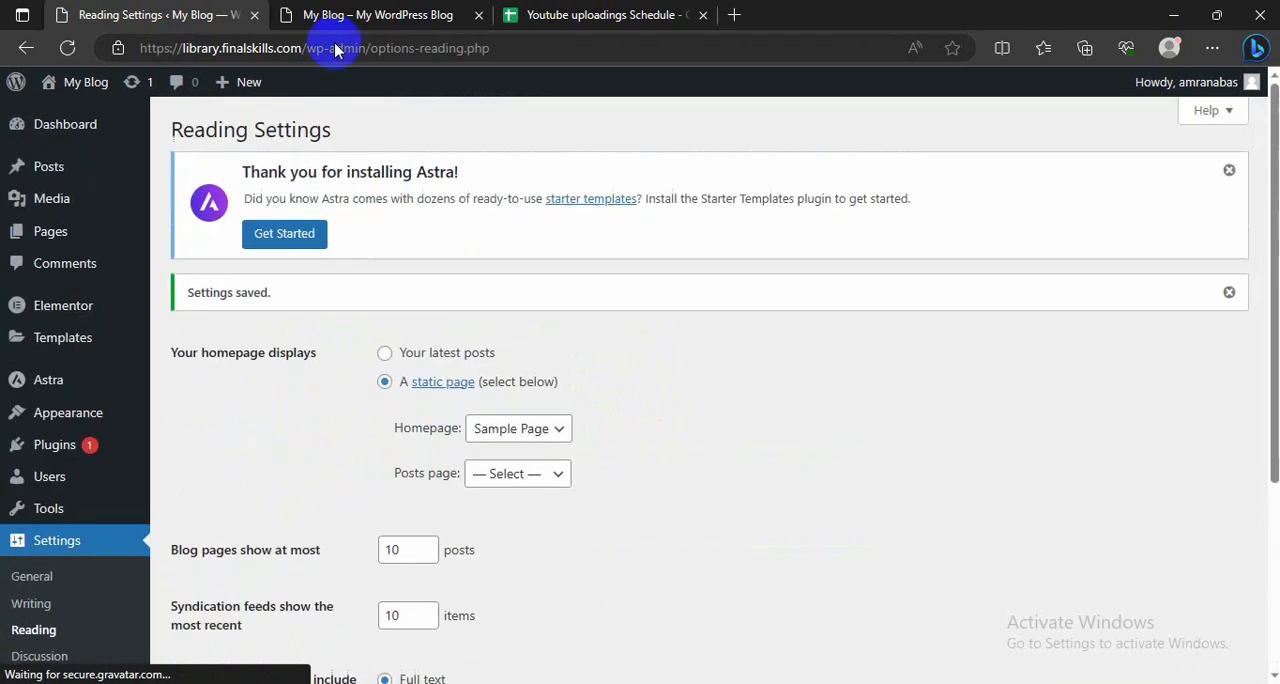
# Step: Reload the live blog and look through its home page from top to bottom
pyautogui.click(357, 12)
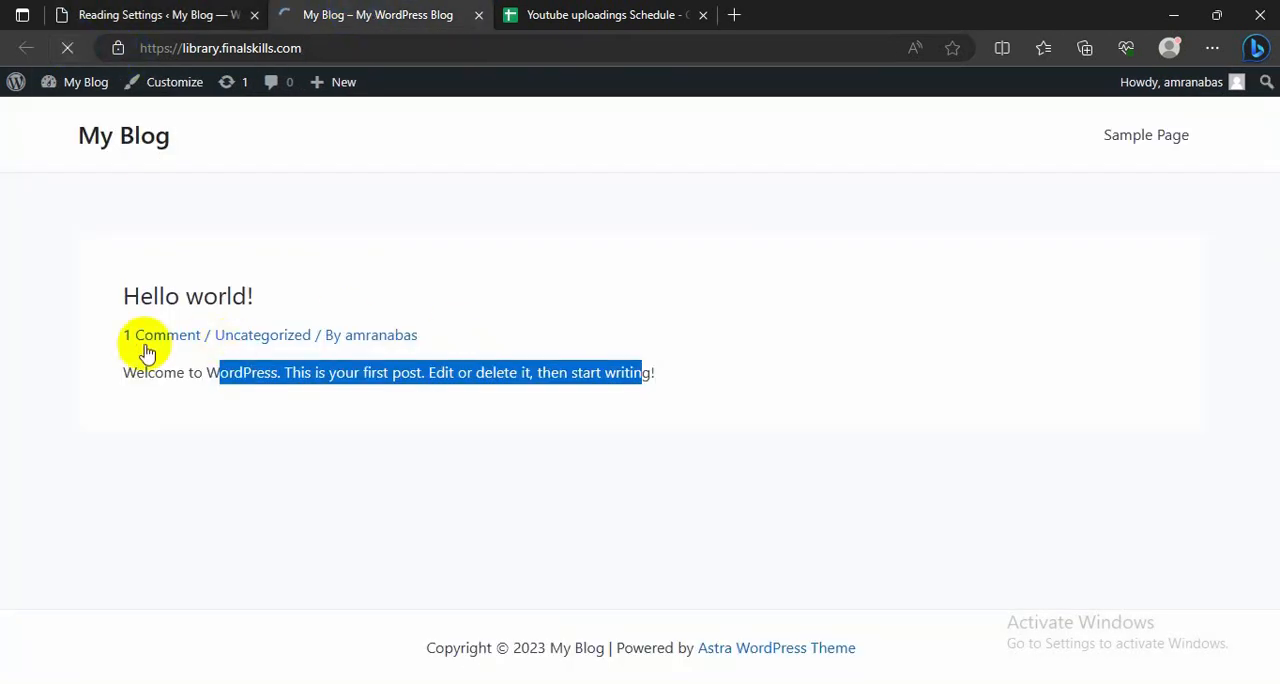
pyautogui.scroll(-2, 240, 387)
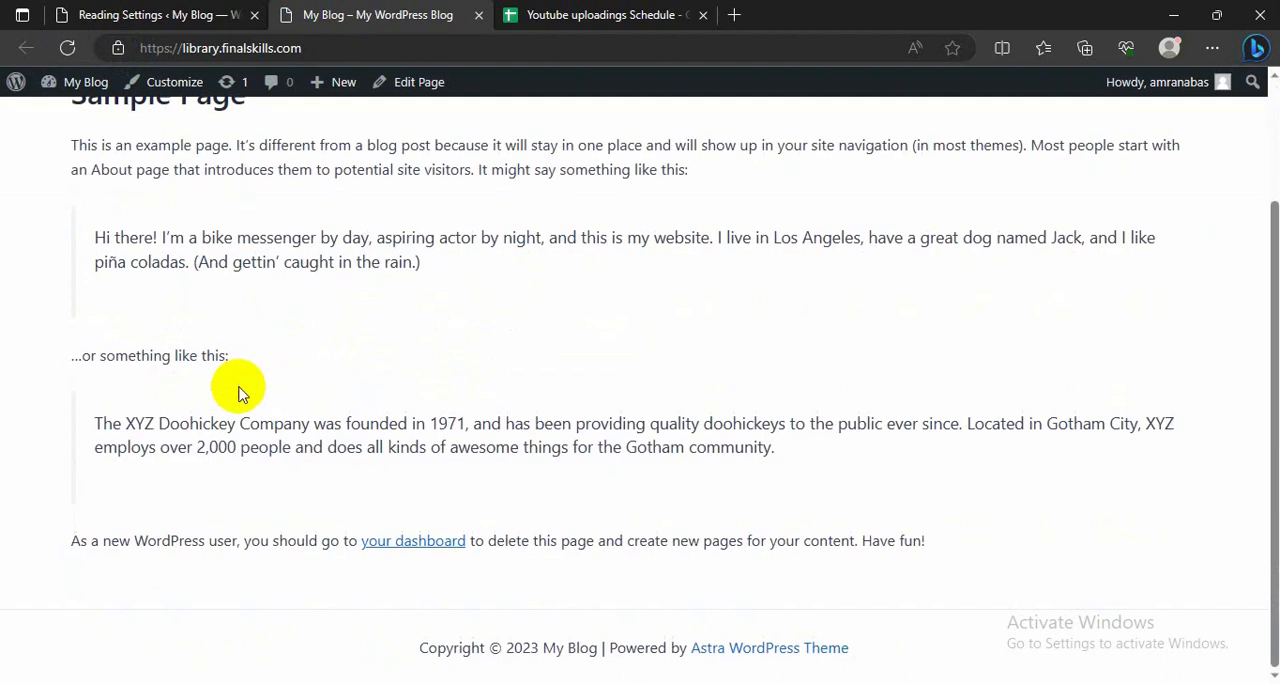
pyautogui.scroll(2, 240, 387)
pyautogui.scroll(-2, 170, 338)
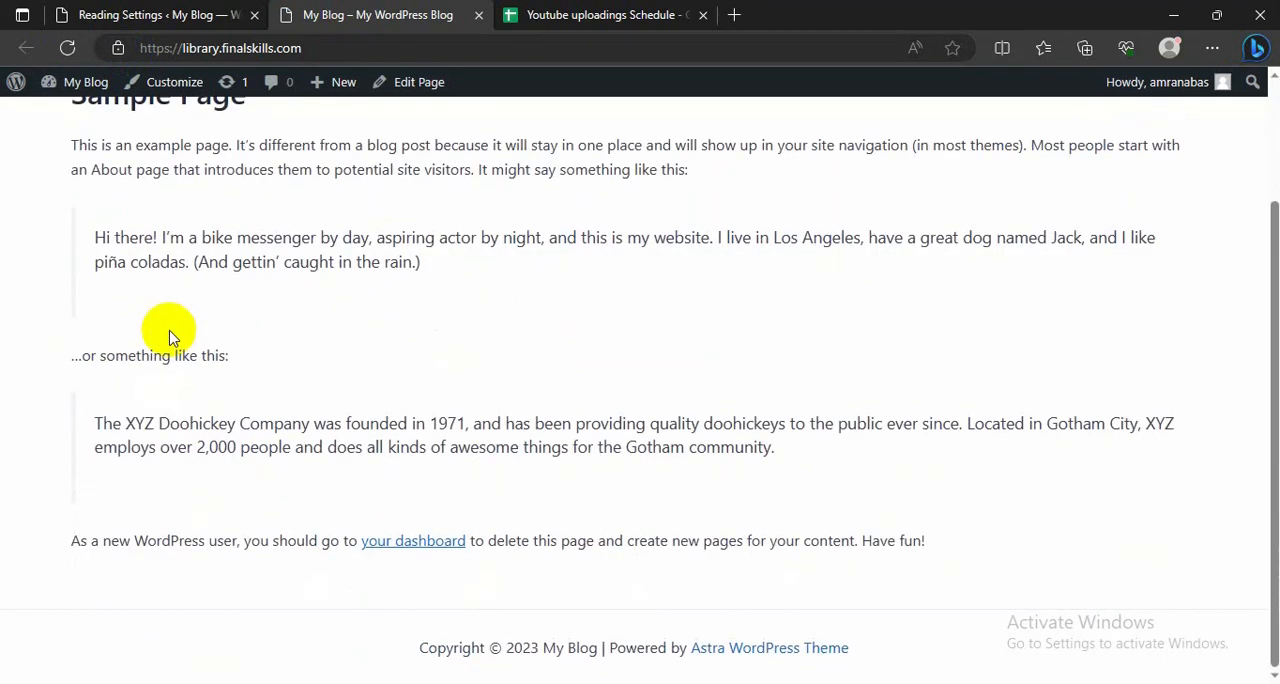
pyautogui.scroll(2, 257, 429)
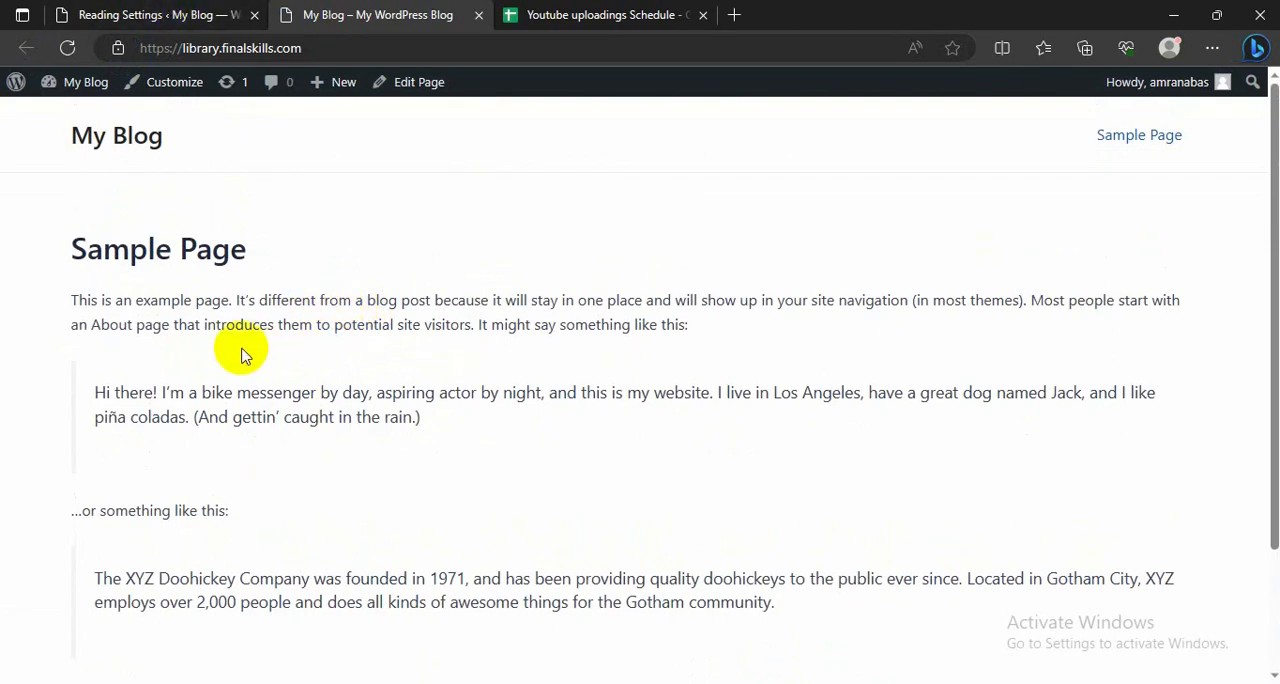
pyautogui.scroll(-2, 224, 297)
pyautogui.scroll(1, 224, 297)
# Step: Open Sample Page for editing from the dashboard's list of all pages and dismiss the block editor welcome guide
pyautogui.click(133, 14)
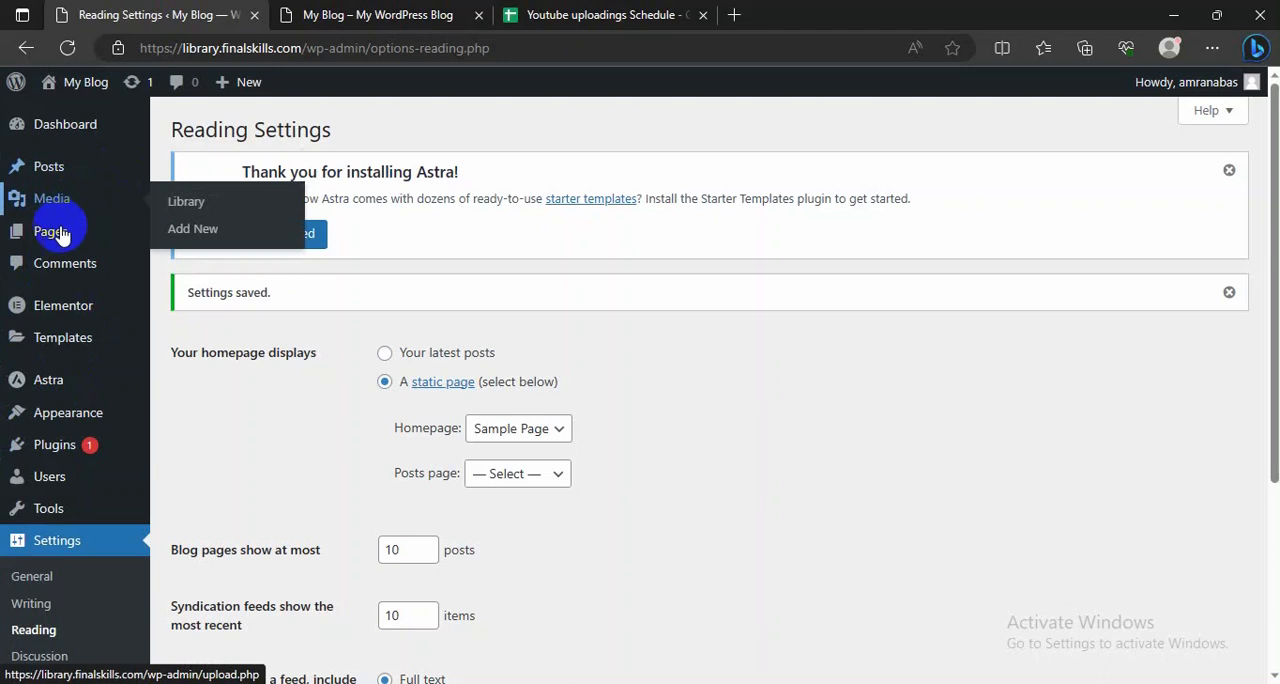
pyautogui.click(164, 238)
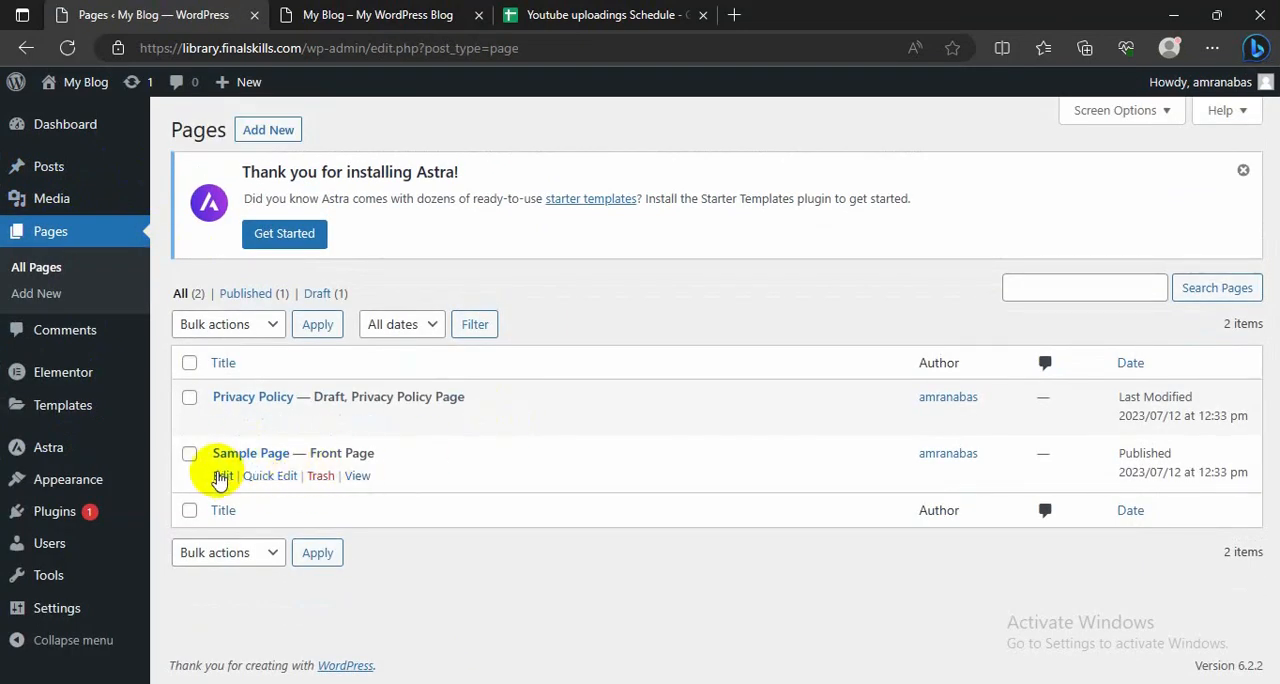
pyautogui.click(223, 476)
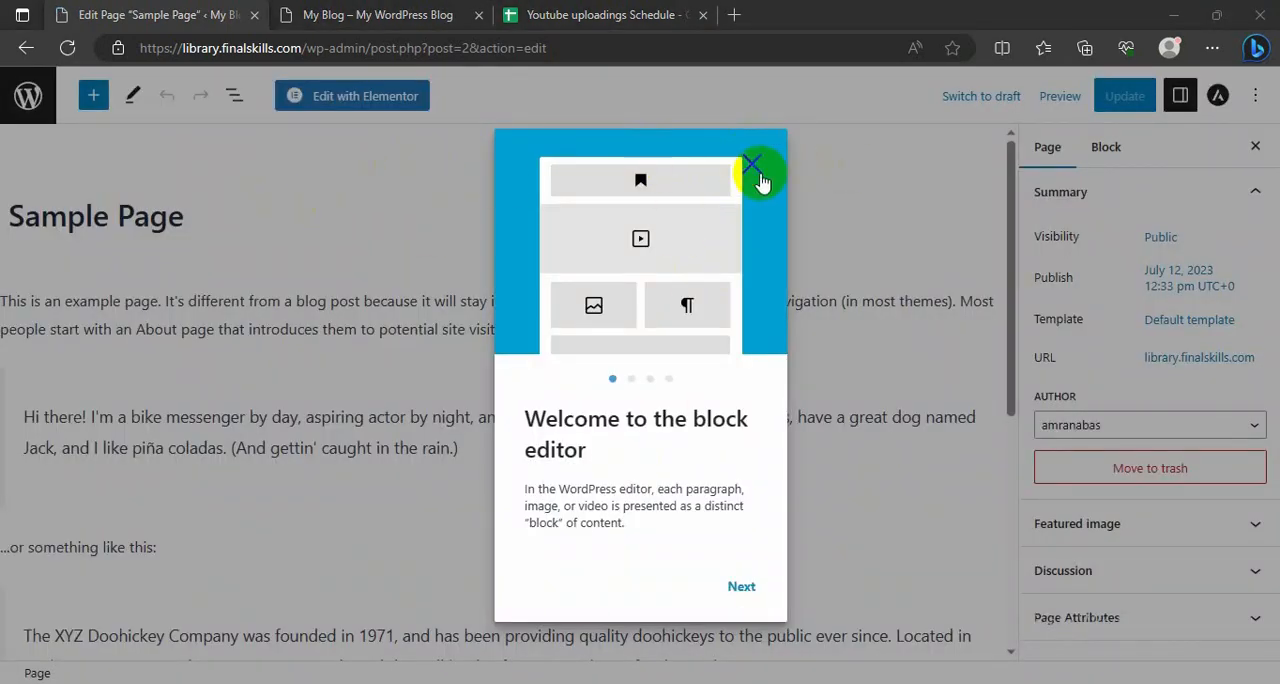
pyautogui.click(753, 165)
# Step: Set the Sample Page's template to Elementor Full Width and view the live blog for comparison
pyautogui.scroll(-3, 871, 421)
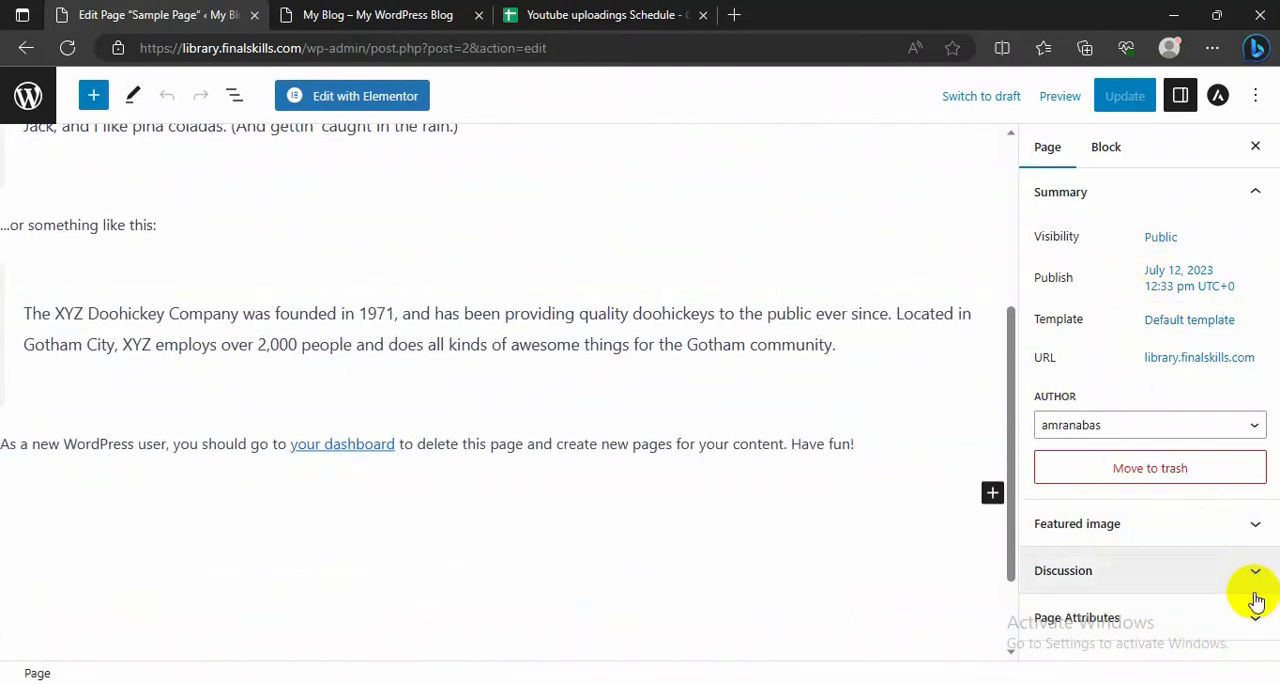
pyautogui.click(1175, 335)
pyautogui.click(1113, 458)
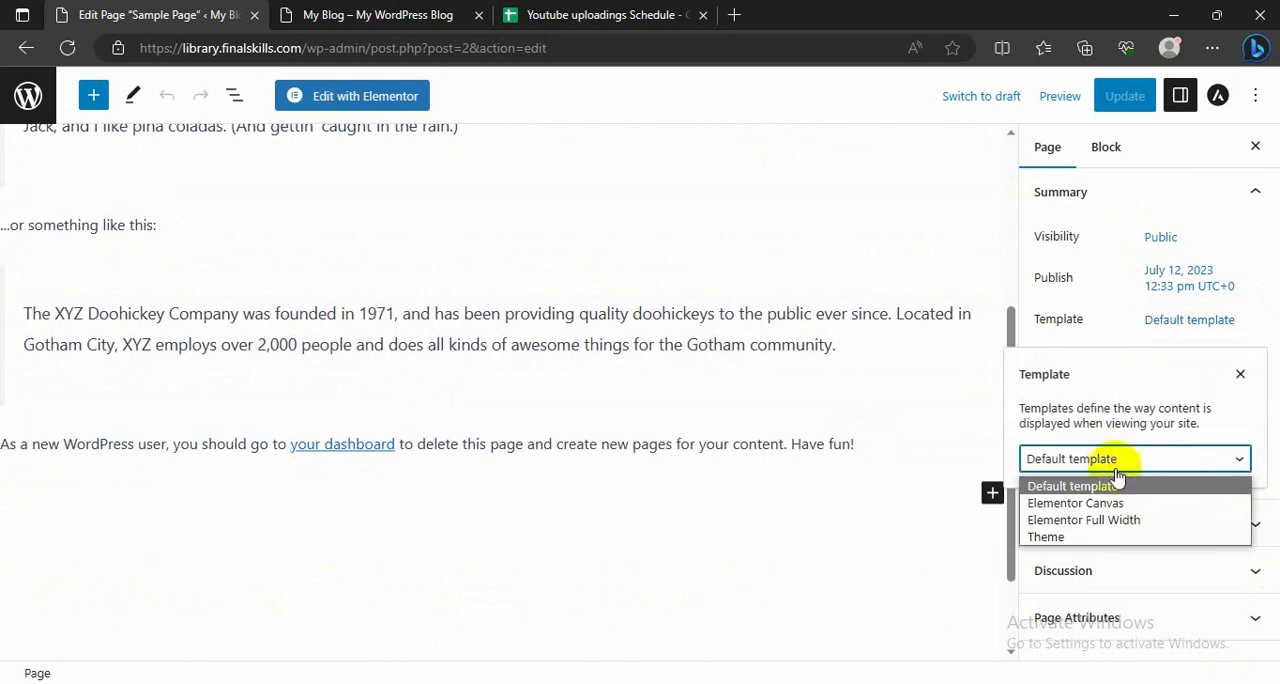
pyautogui.click(1100, 521)
pyautogui.scroll(5, 951, 418)
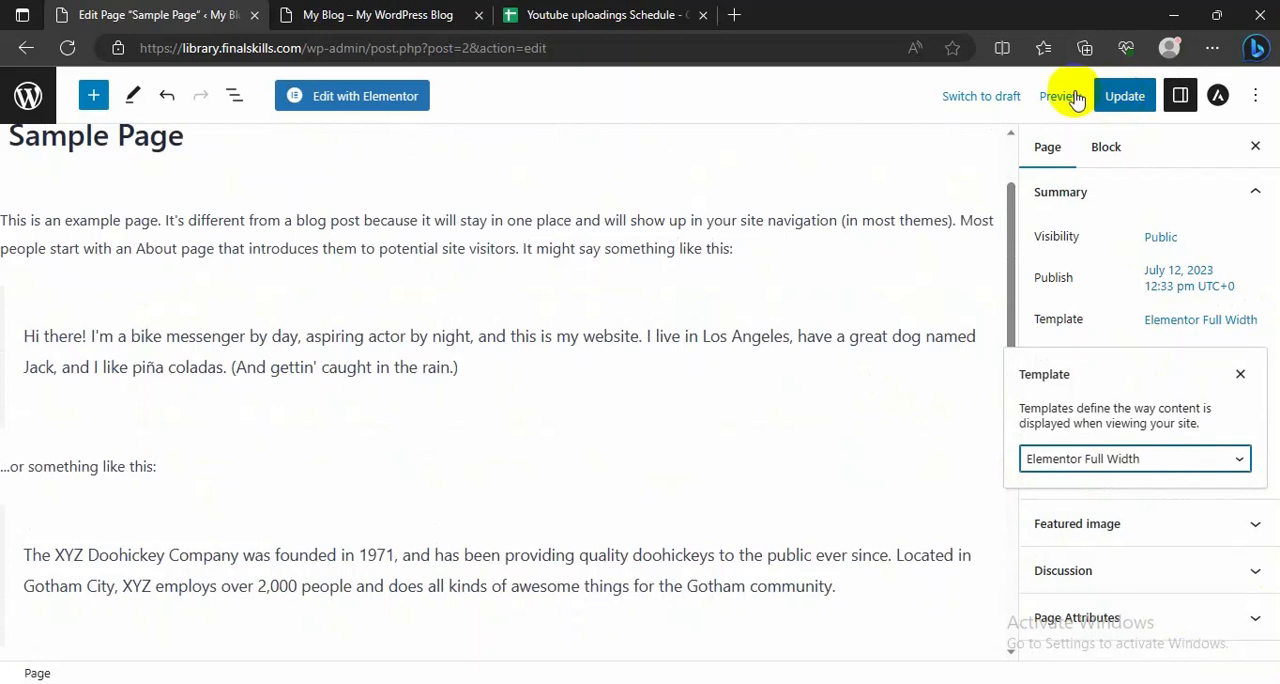
pyautogui.click(411, 12)
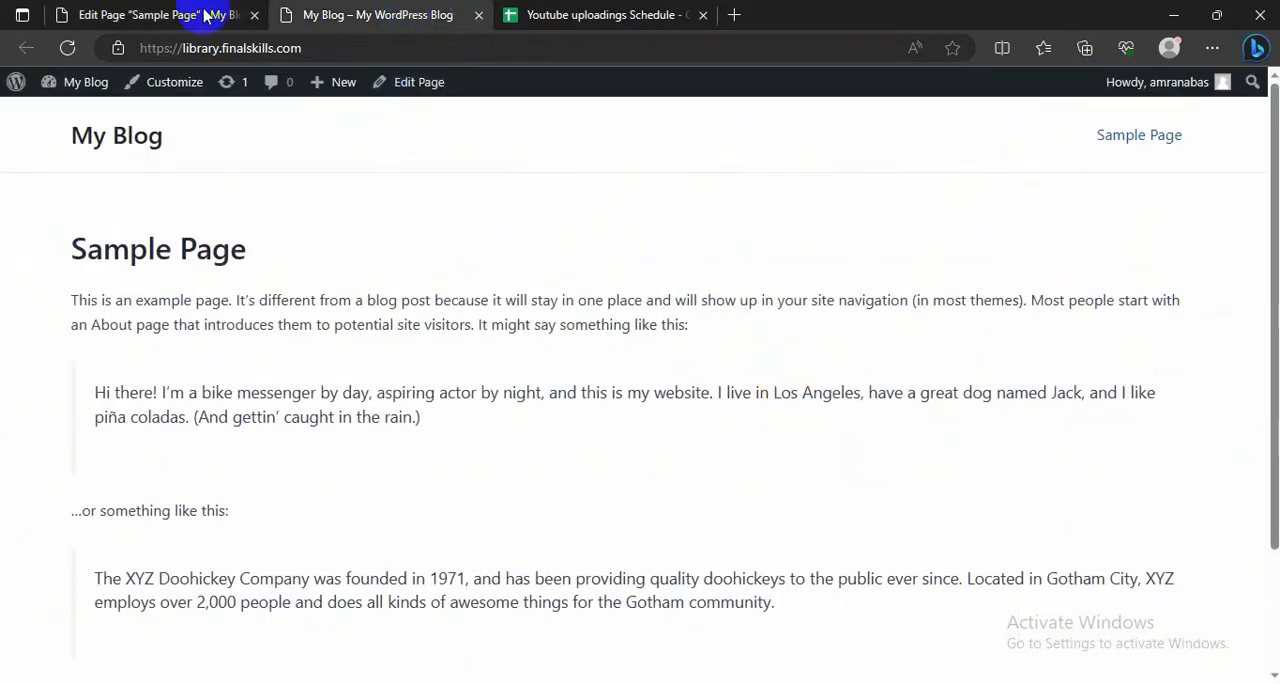
# Step: Update Sample Page to save its Elementor Full Width template and reload the live blog to check the new layout
pyautogui.click(110, 12)
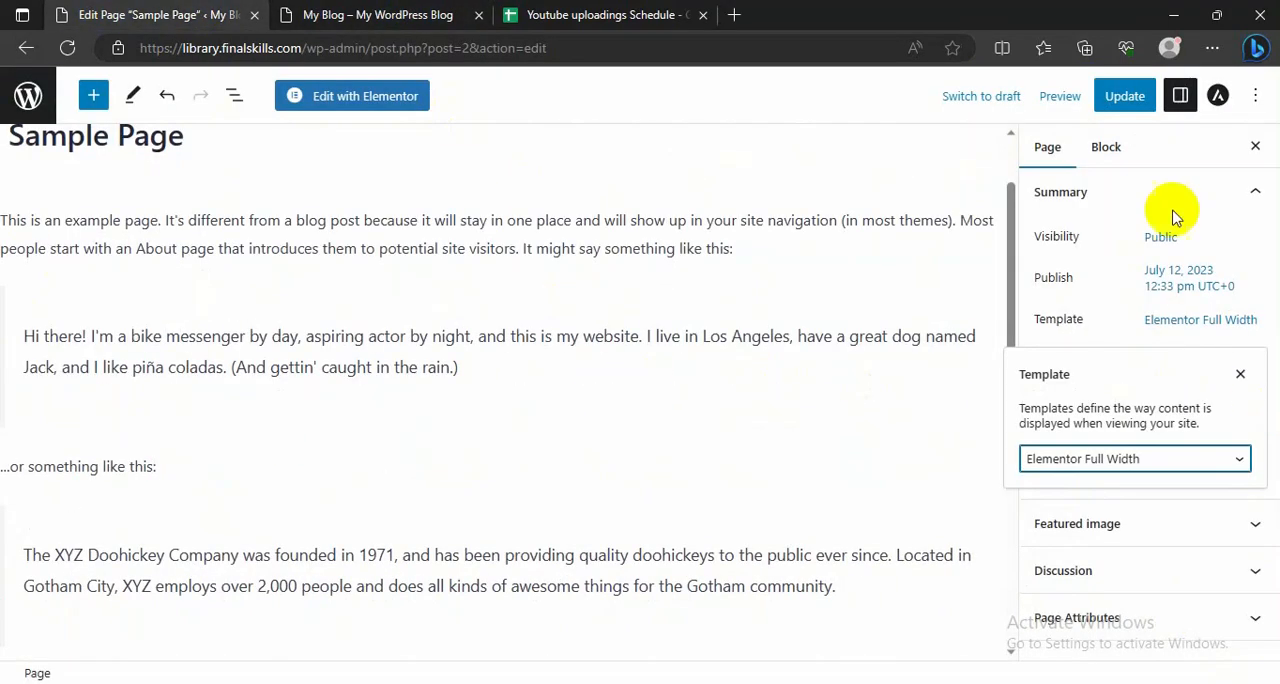
pyautogui.click(1124, 96)
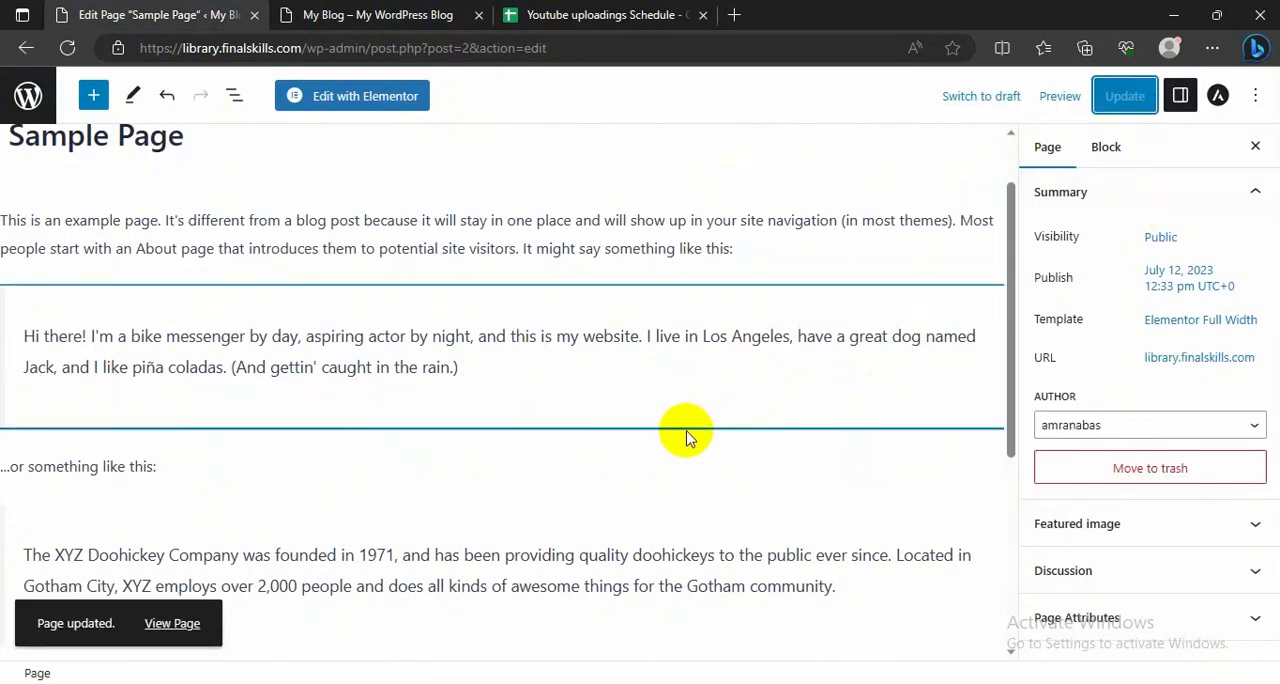
pyautogui.click(375, 14)
pyautogui.click(66, 50)
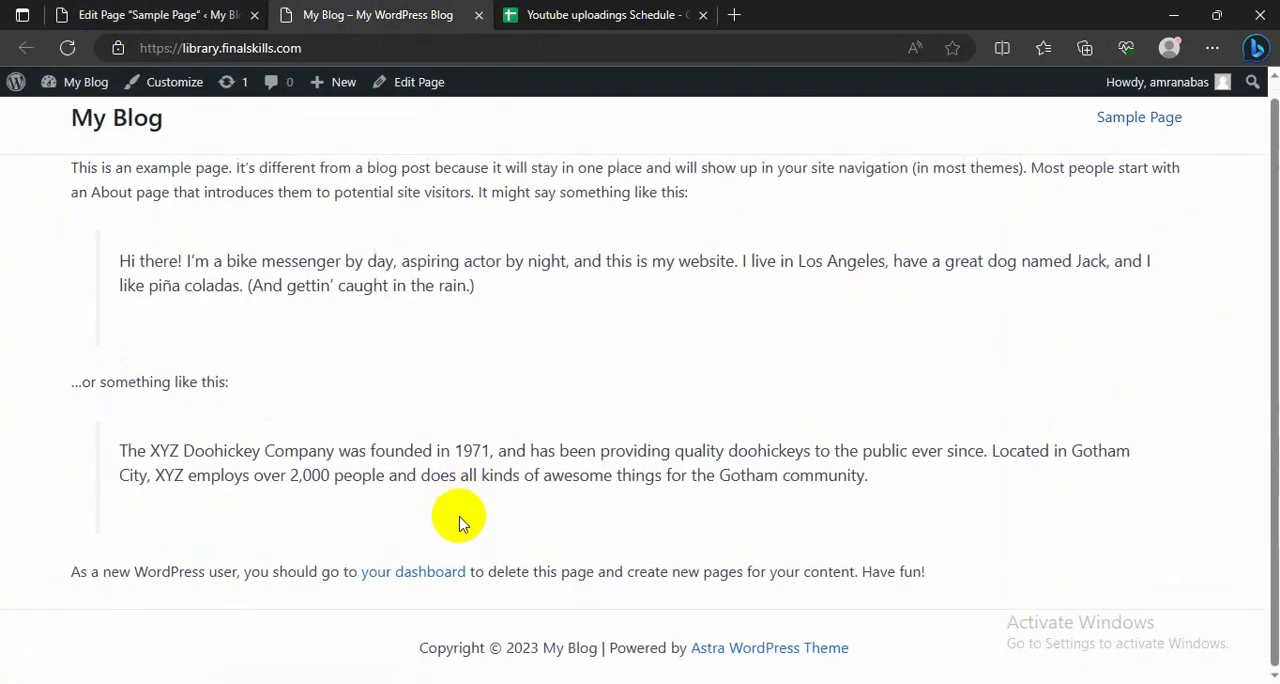
# Step: Open Sample Page in the Elementor editor and dismiss the What's New announcements
pyautogui.click(192, 10)
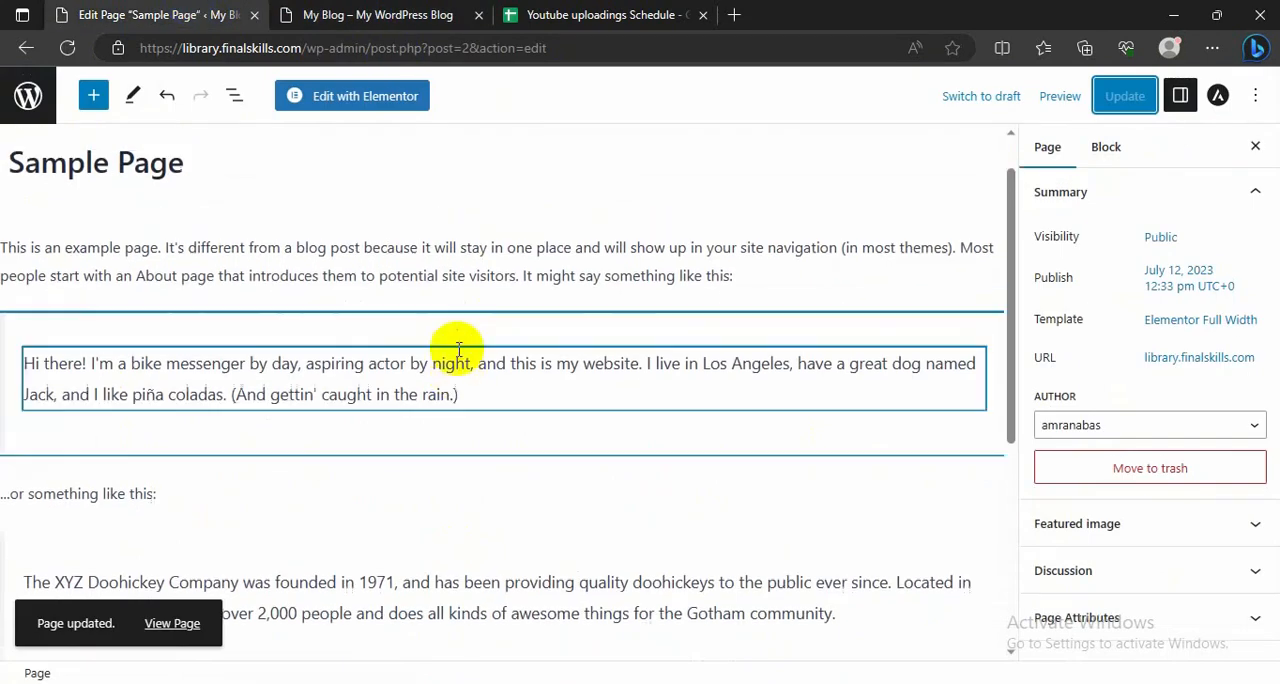
pyautogui.click(349, 100)
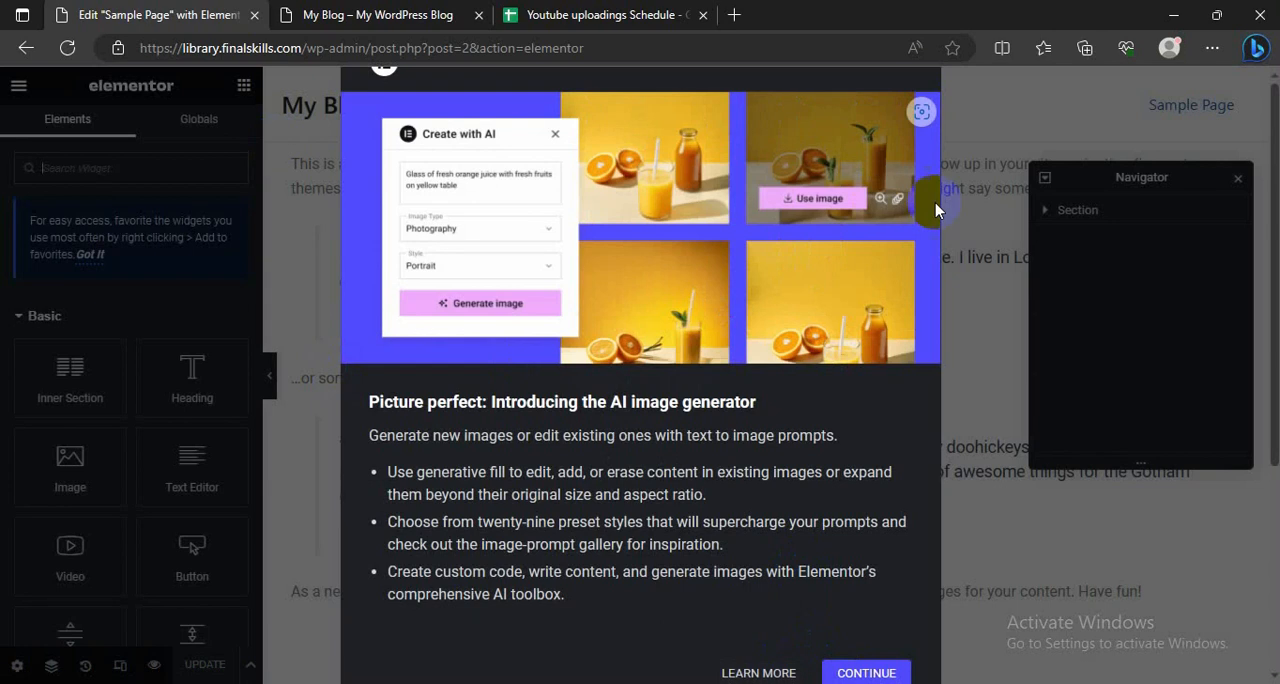
pyautogui.click(862, 673)
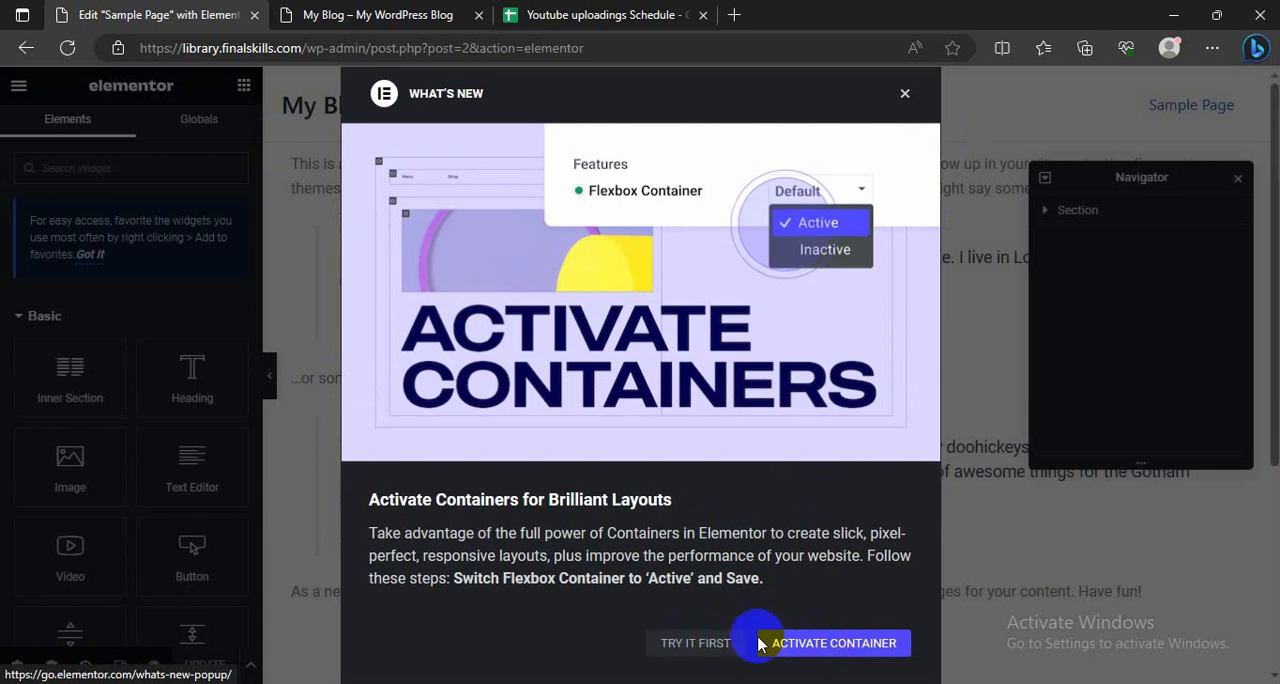
pyautogui.click(903, 97)
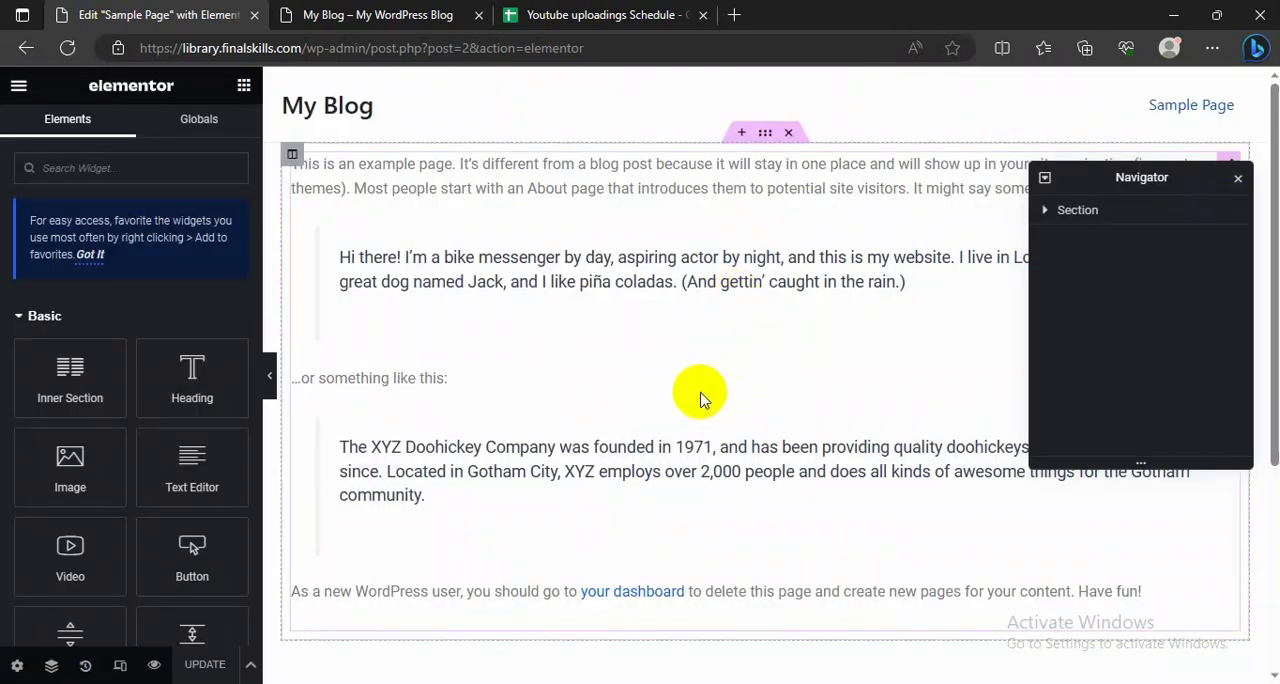
# Step: Delete the section containing the sample text from the page and close the Navigator
pyautogui.scroll(-3, 712, 370)
pyautogui.scroll(3, 697, 389)
pyautogui.scroll(-1, 705, 400)
pyautogui.scroll(-3, 712, 410)
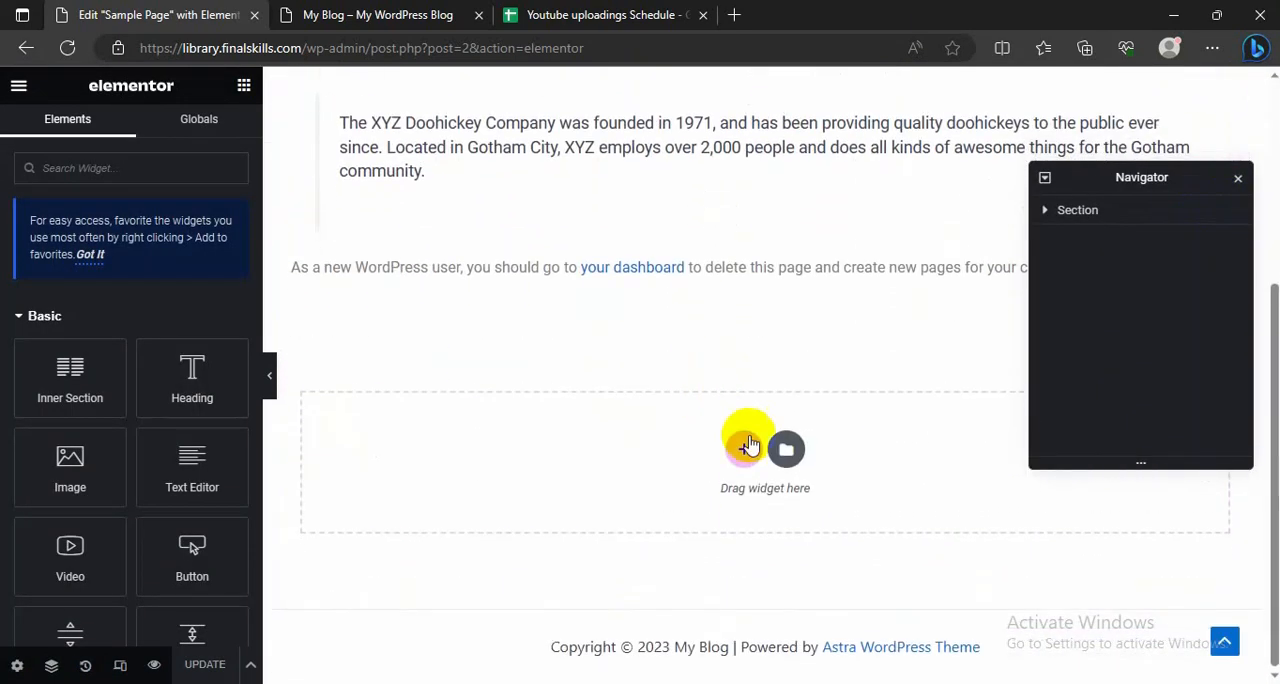
pyautogui.click(740, 452)
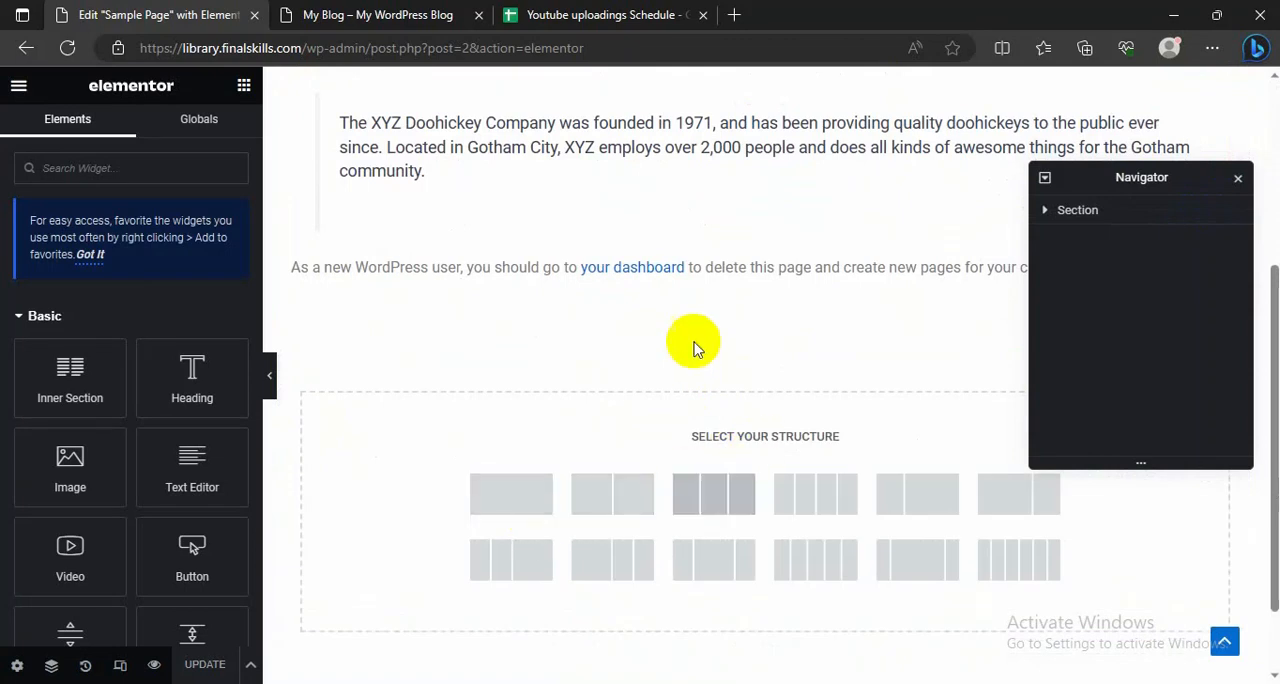
pyautogui.scroll(5, 752, 368)
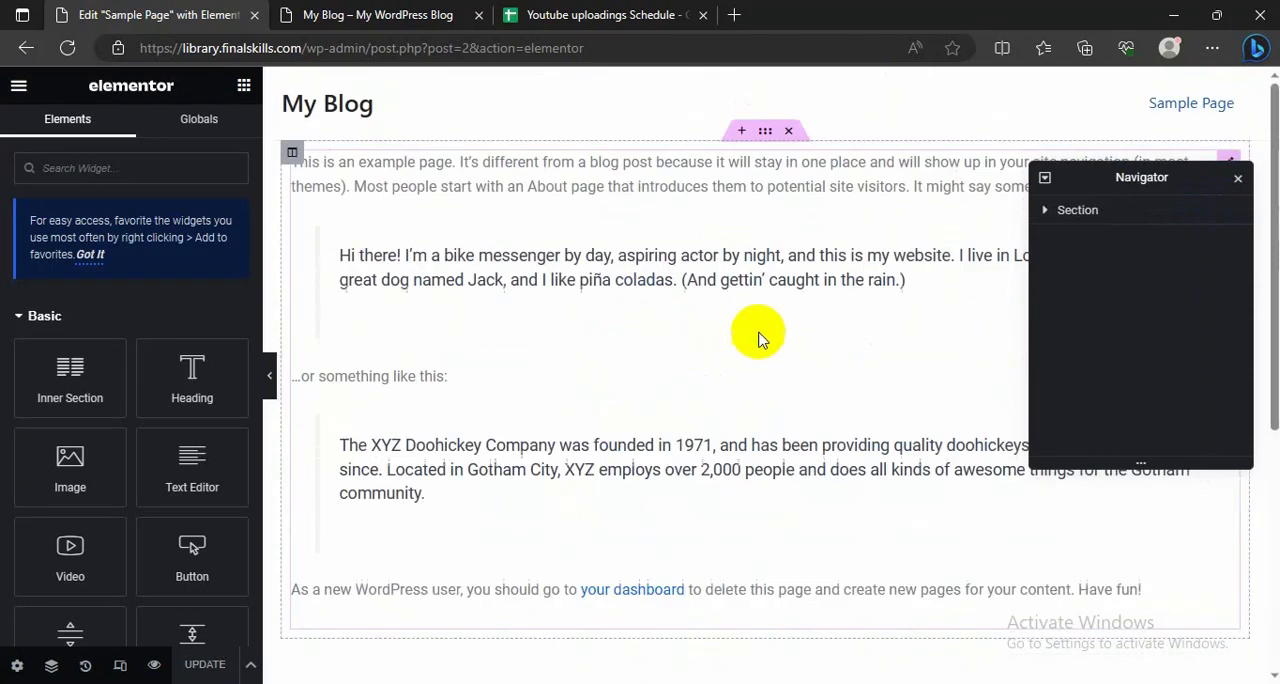
pyautogui.click(784, 131)
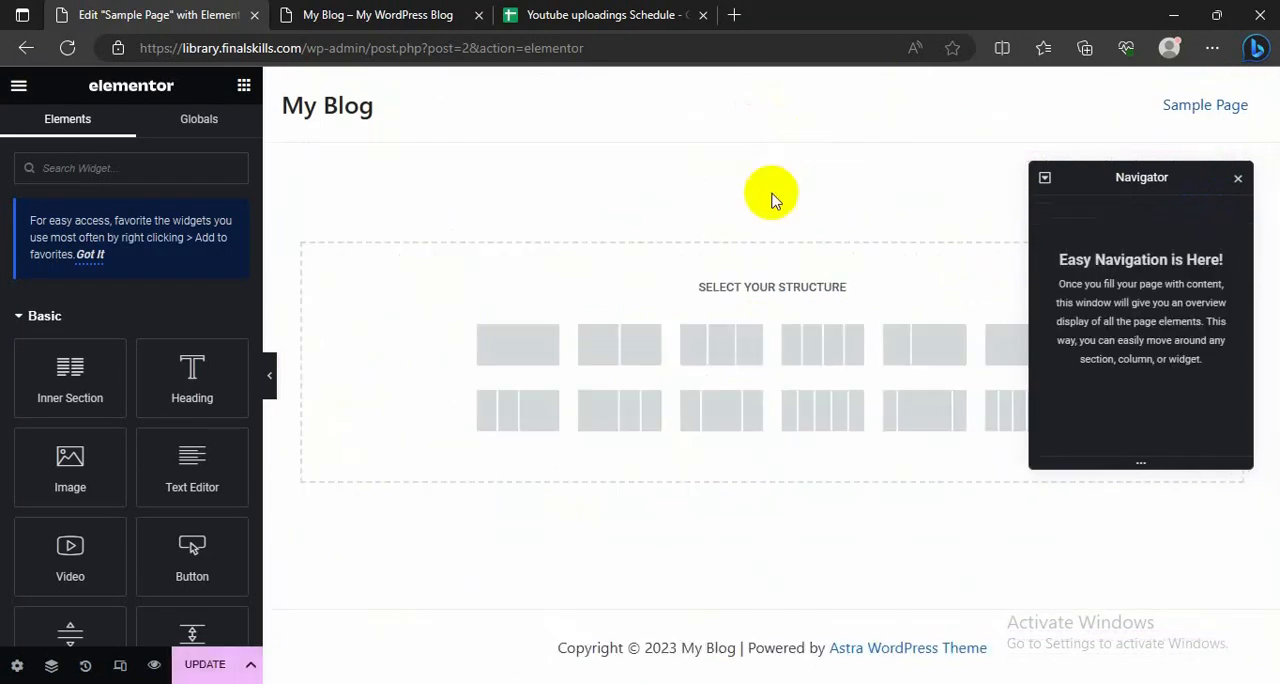
pyautogui.click(1238, 177)
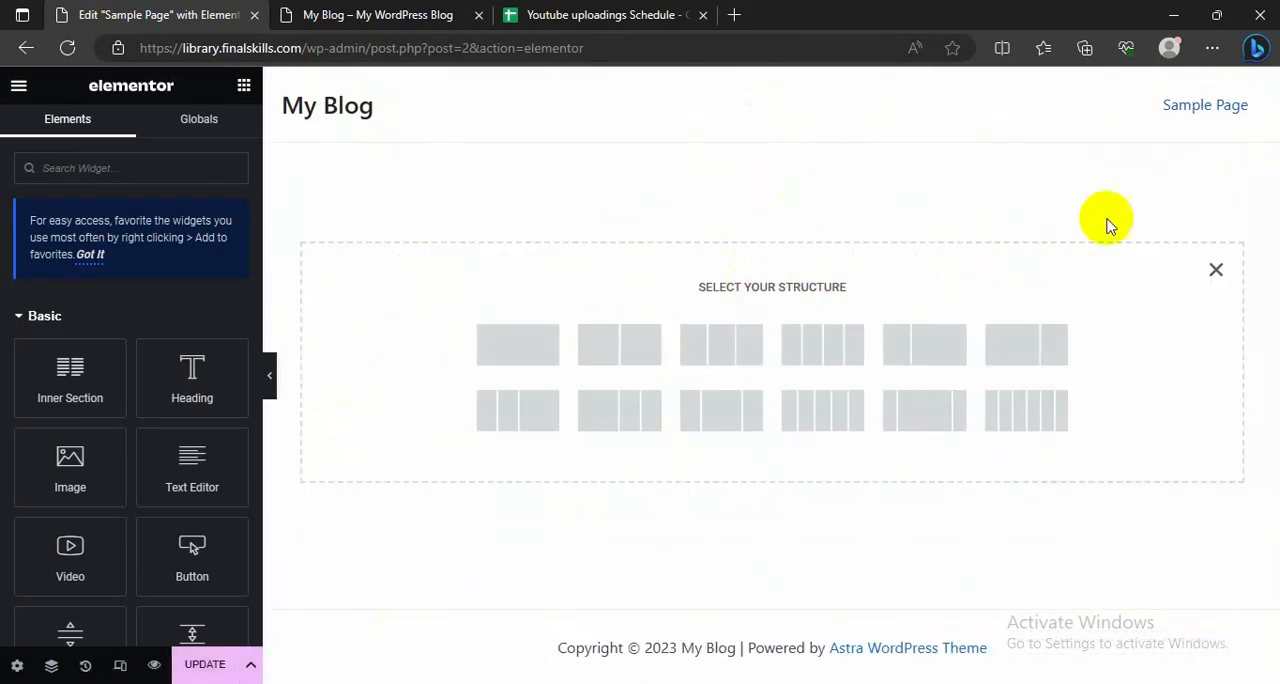
# Step: Add a single-column section and set its content width to Full Width, then glance at the live blog for comparison
pyautogui.click(516, 350)
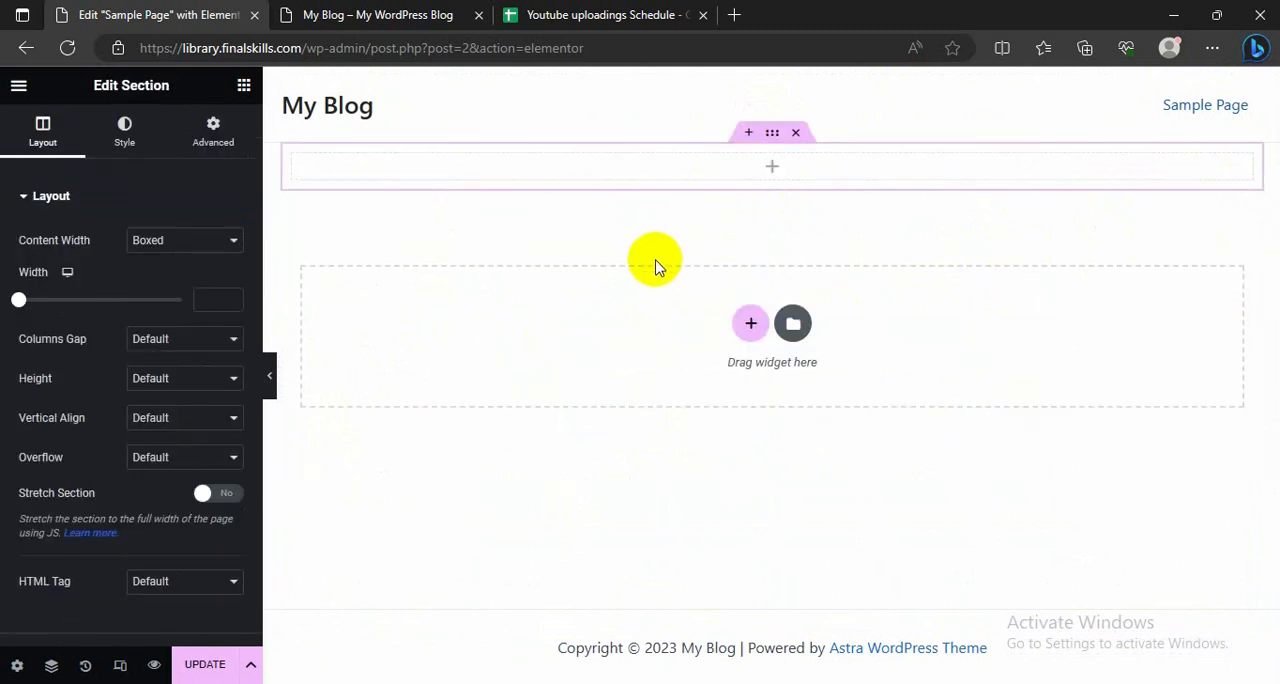
pyautogui.click(771, 169)
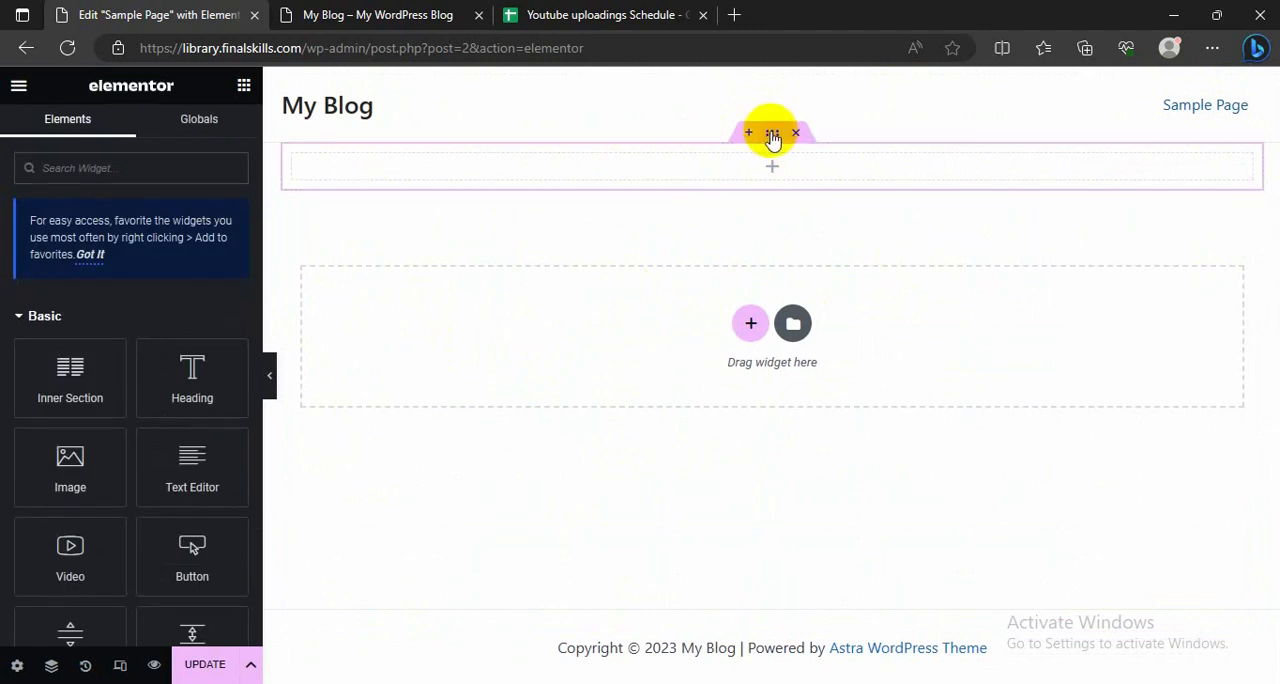
pyautogui.click(772, 136)
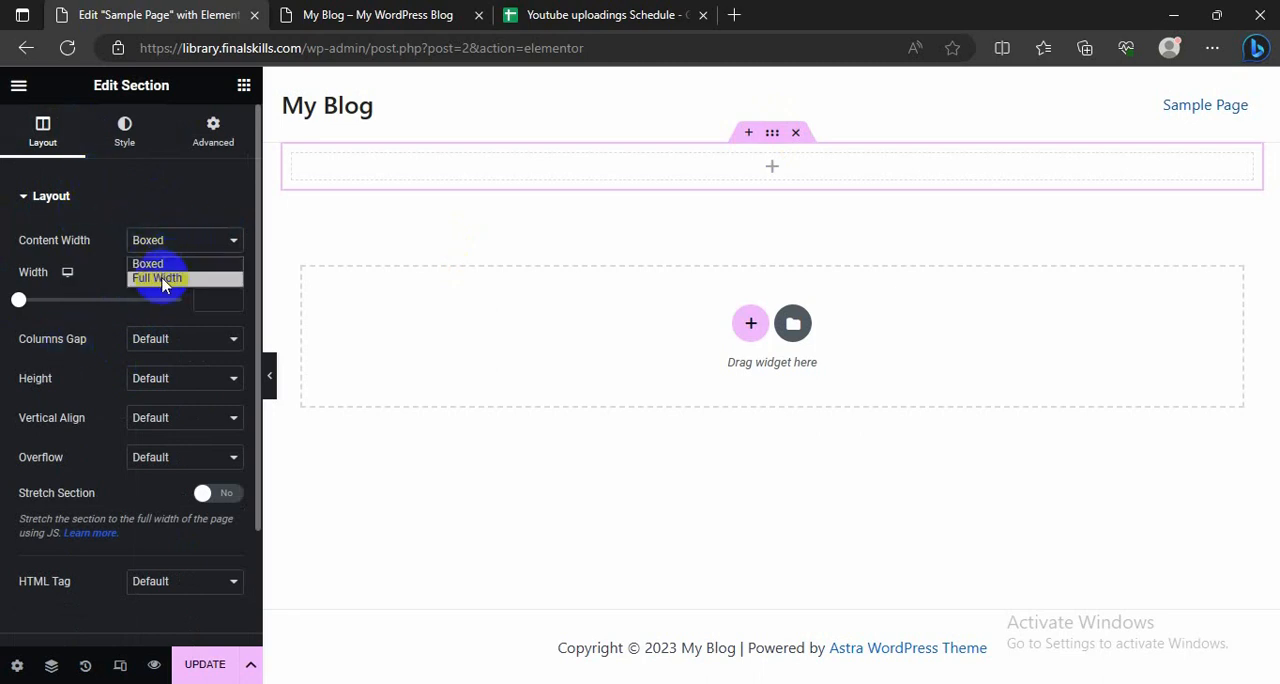
pyautogui.click(163, 278)
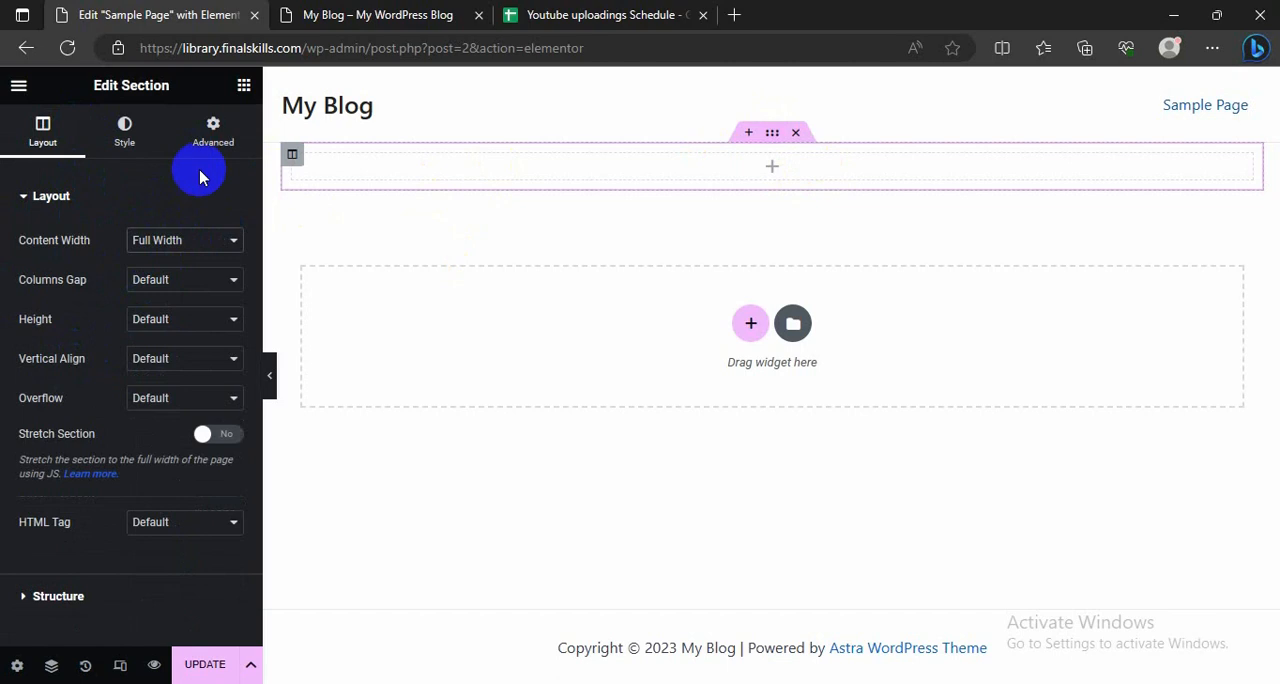
pyautogui.click(390, 12)
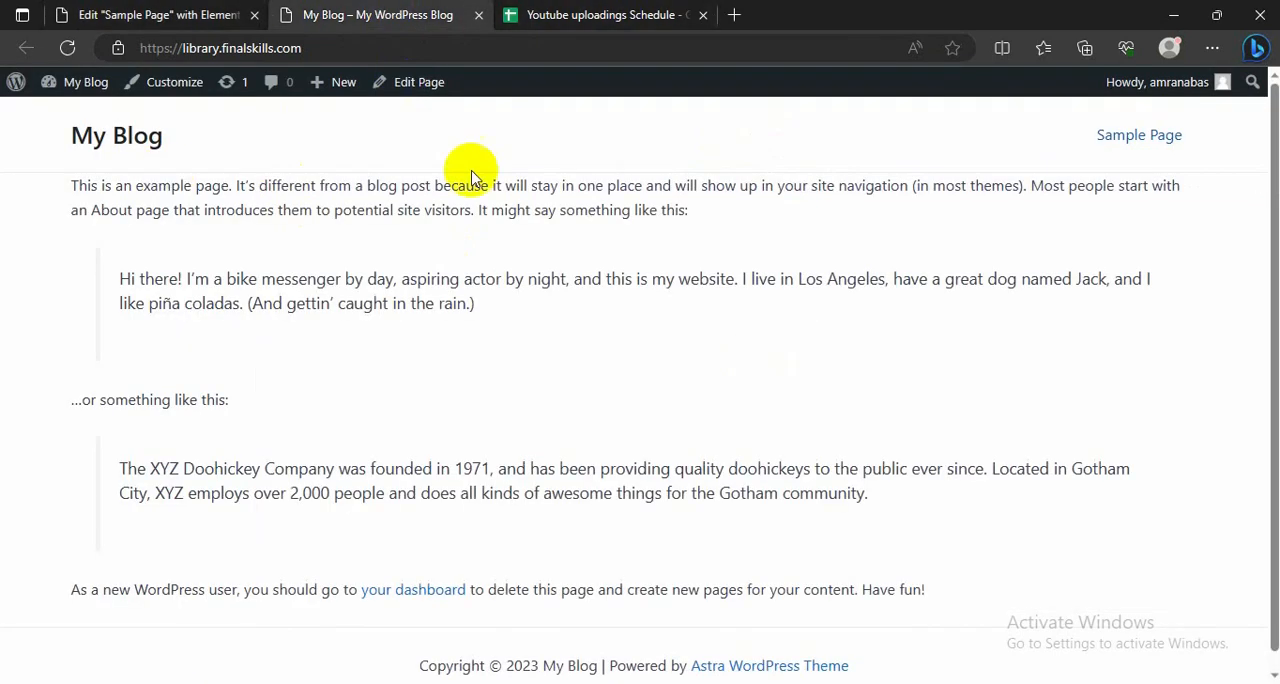
pyautogui.click(178, 8)
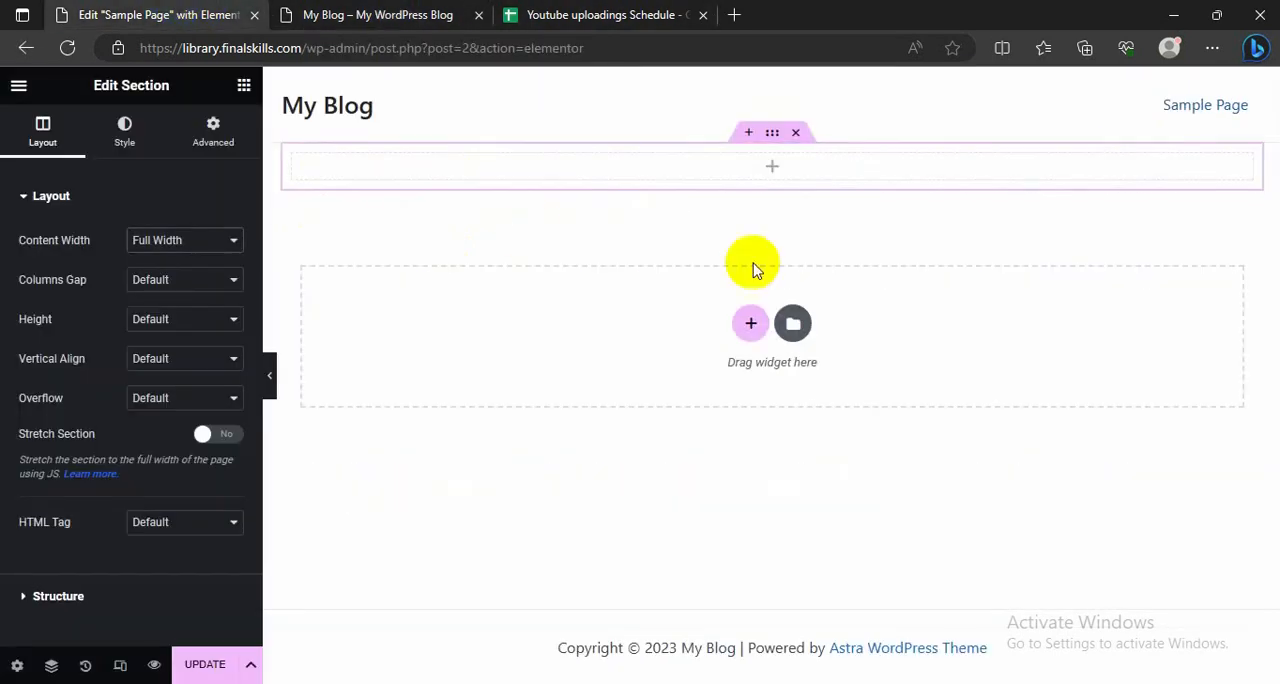
# Step: Give the new section a classic background in dark blue, #151568
pyautogui.click(775, 170)
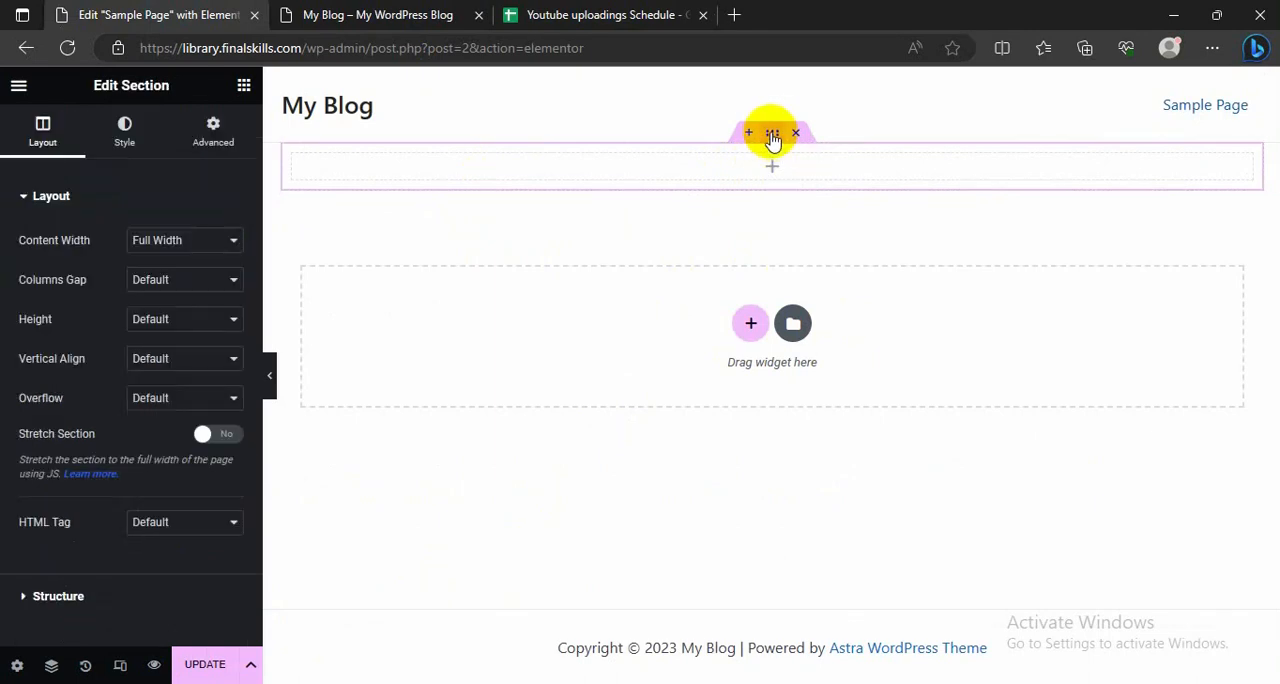
pyautogui.click(124, 130)
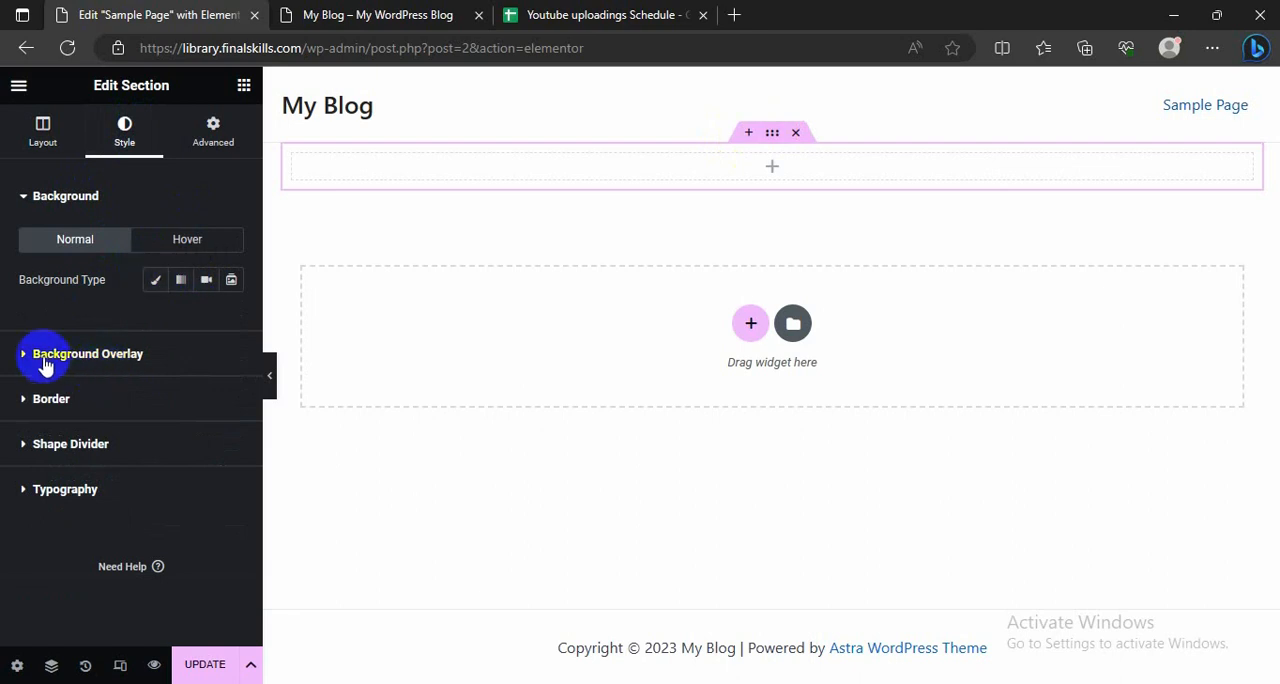
pyautogui.click(157, 282)
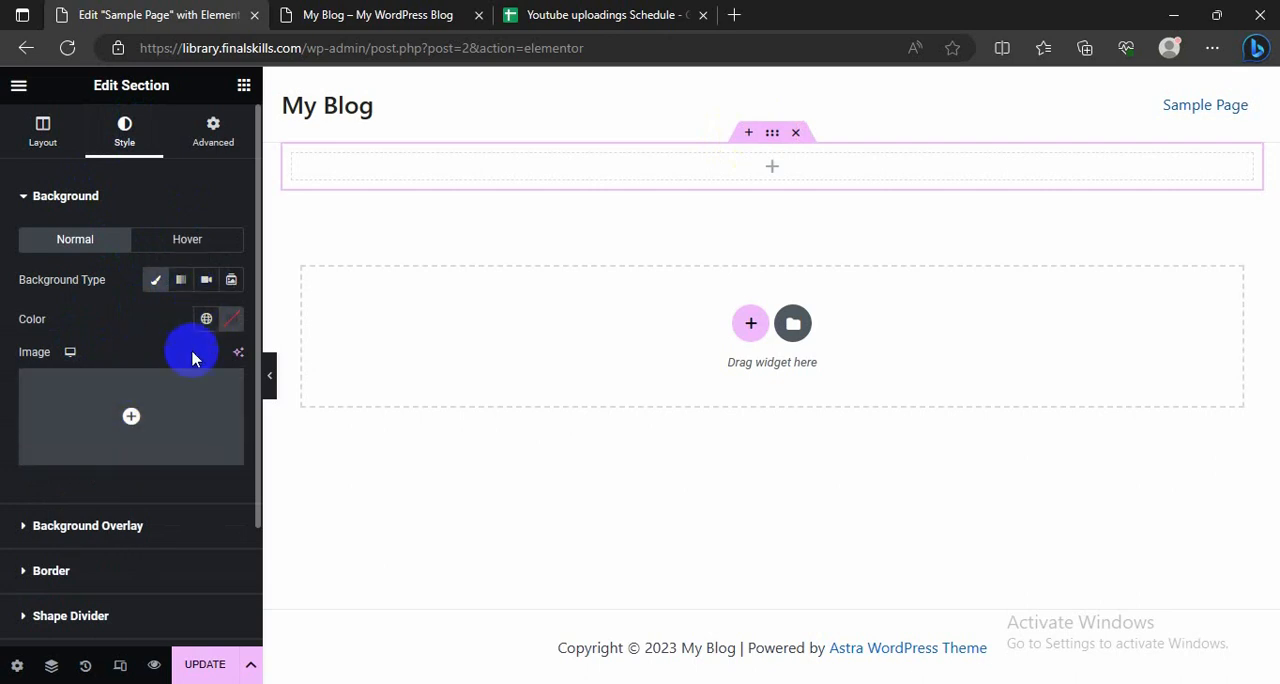
pyautogui.click(228, 322)
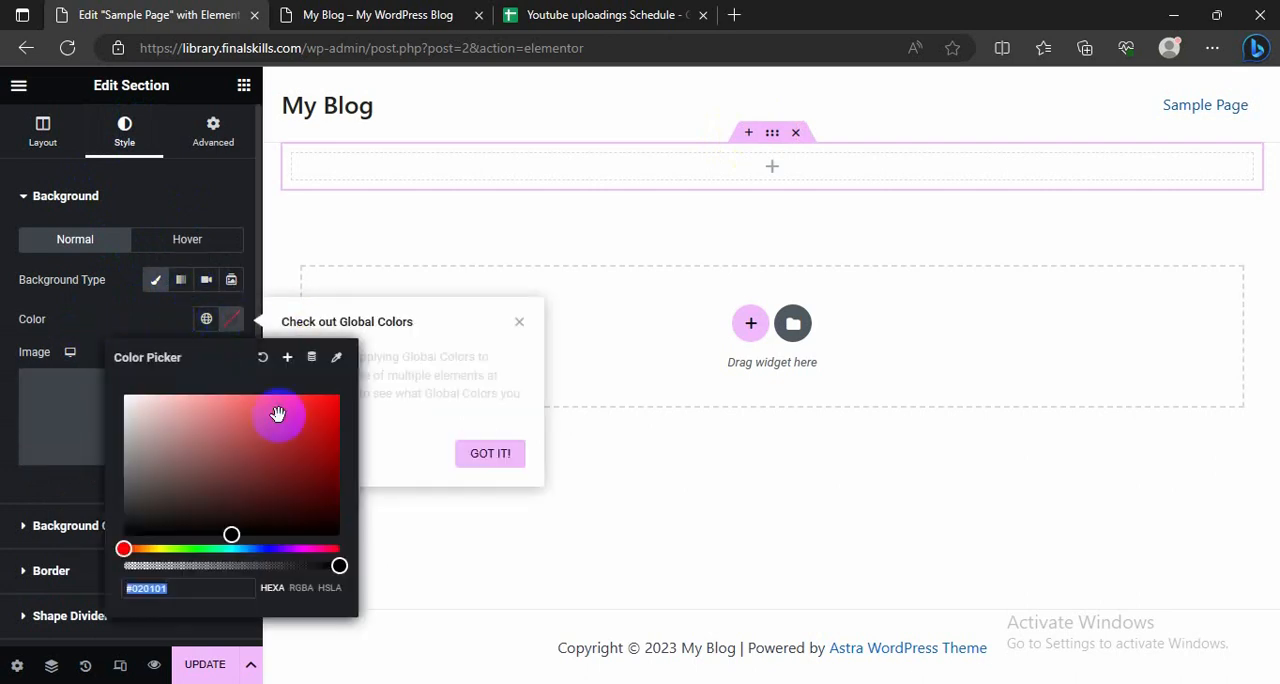
pyautogui.click(233, 446)
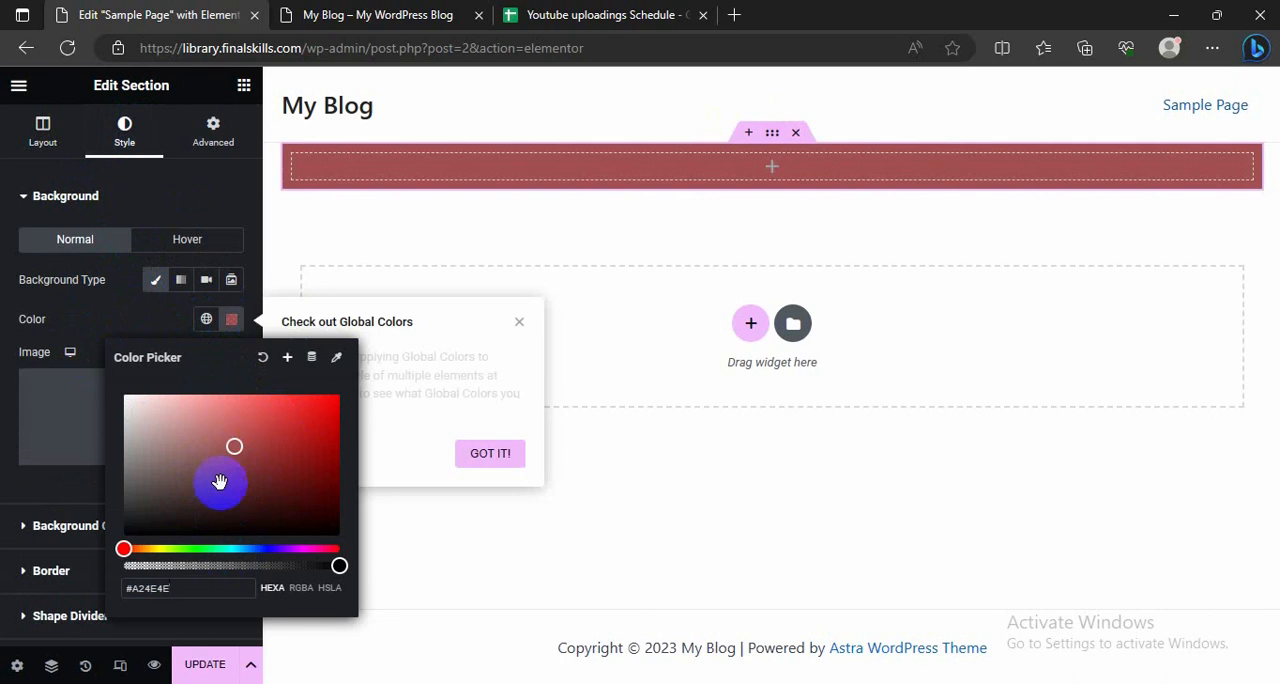
pyautogui.click(267, 549)
pyautogui.click(278, 485)
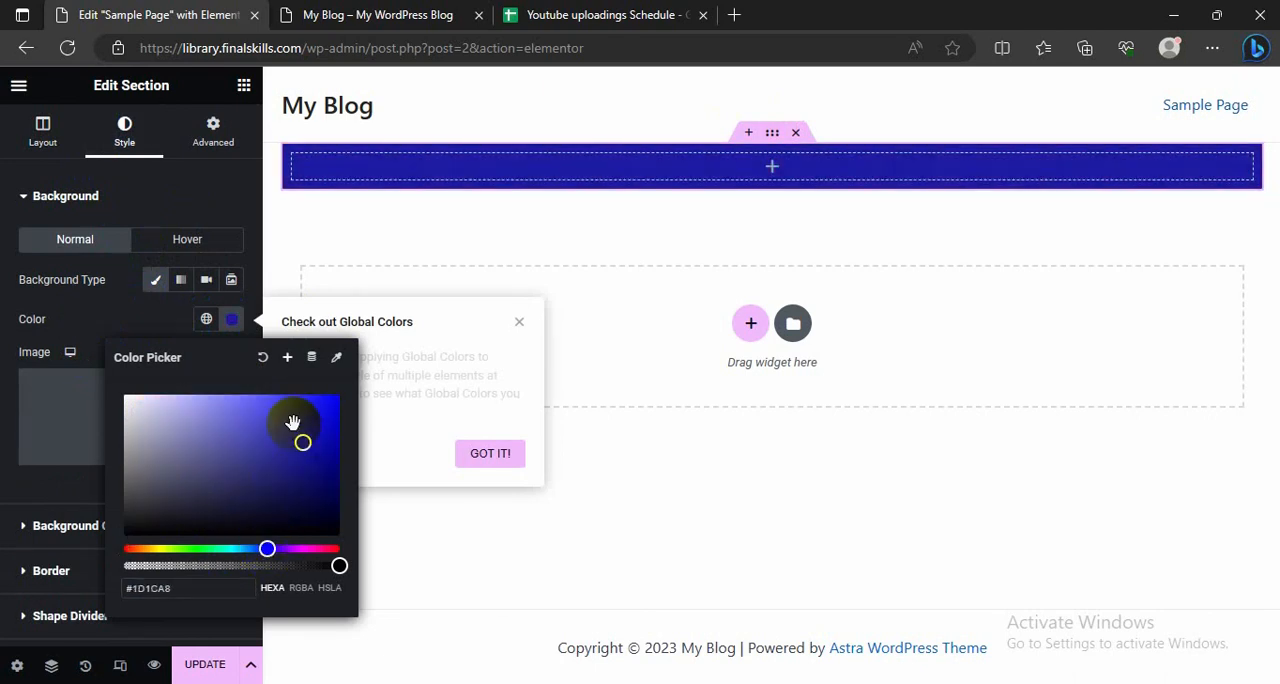
pyautogui.click(296, 478)
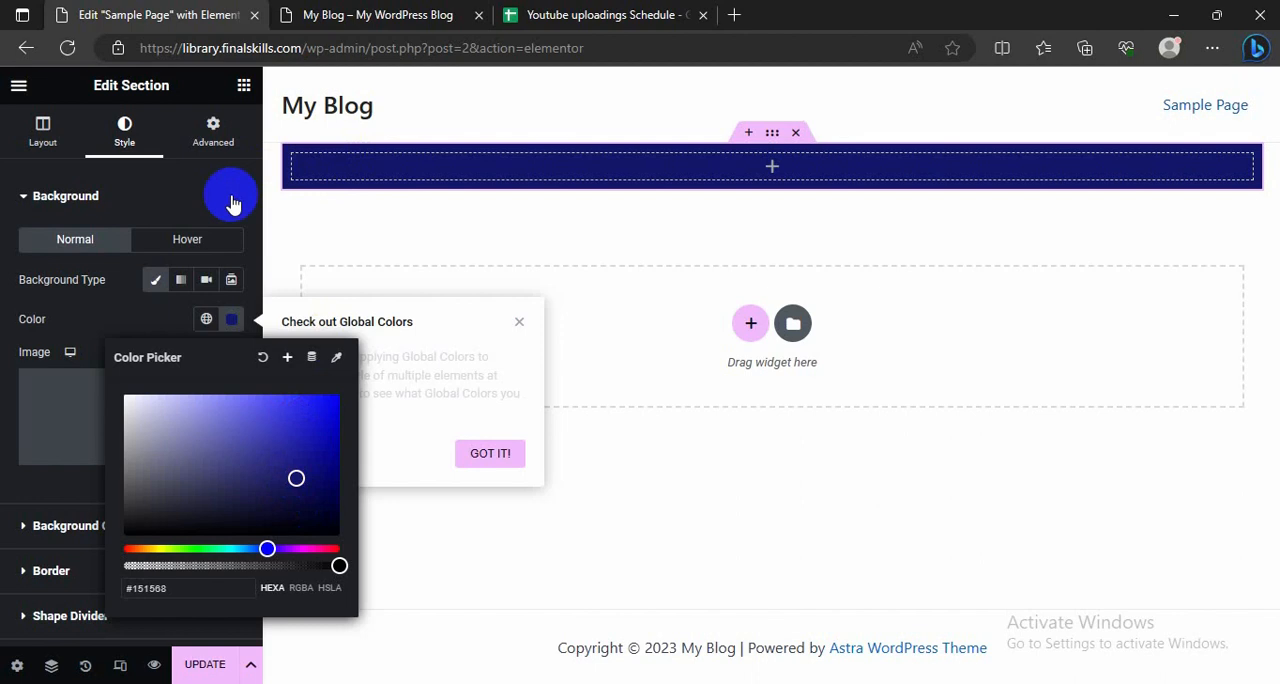
pyautogui.click(366, 158)
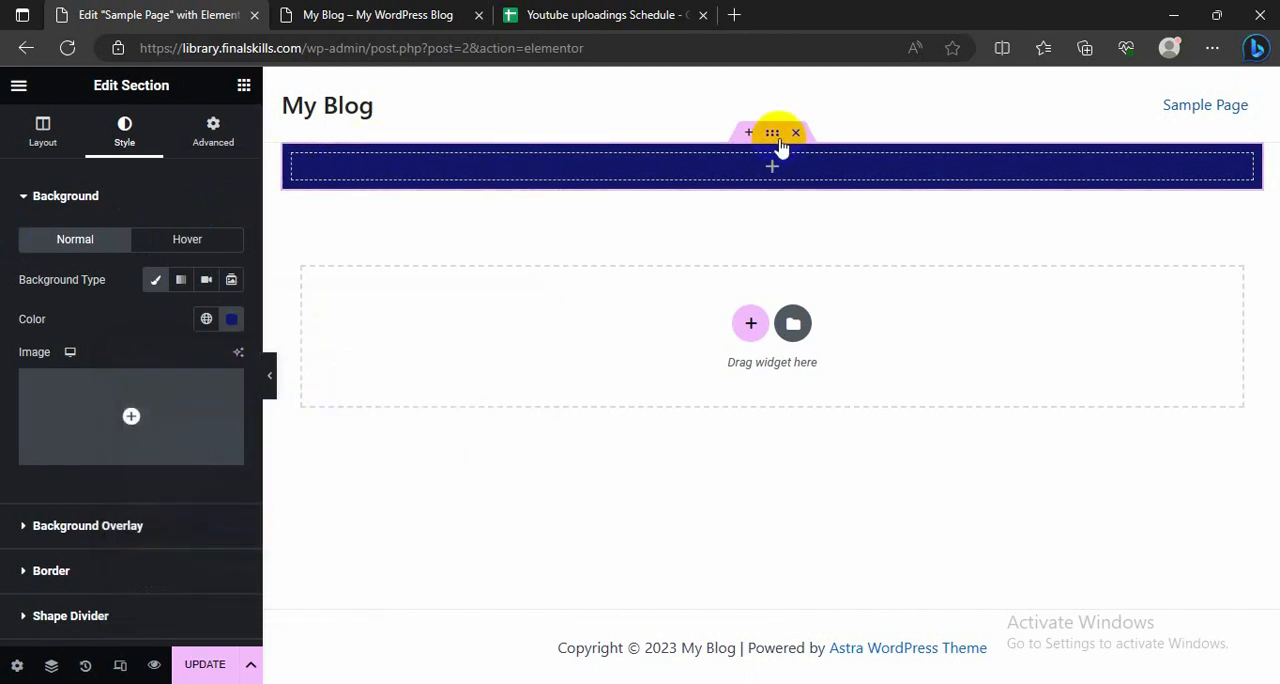
# Step: Try the Fit To Screen height on the dark blue section and look over the result
pyautogui.click(43, 133)
pyautogui.click(166, 320)
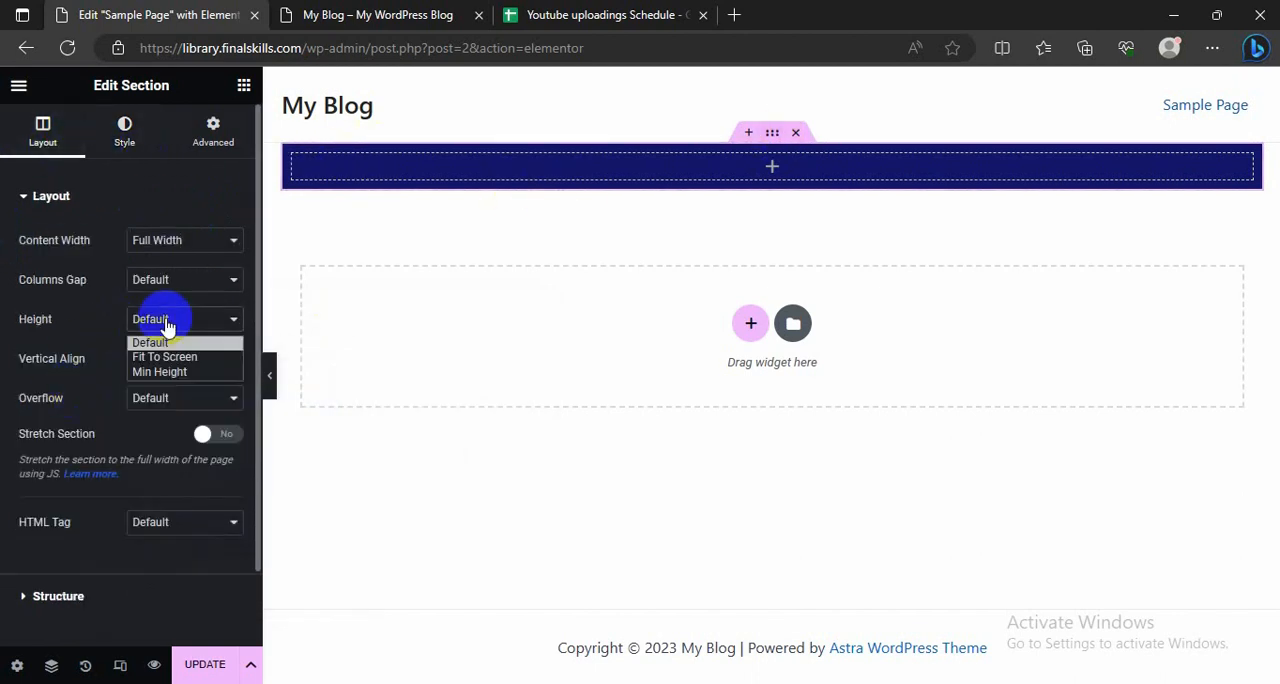
pyautogui.click(160, 357)
pyautogui.scroll(-1, 672, 437)
pyautogui.scroll(-4, 672, 437)
pyautogui.scroll(5, 645, 425)
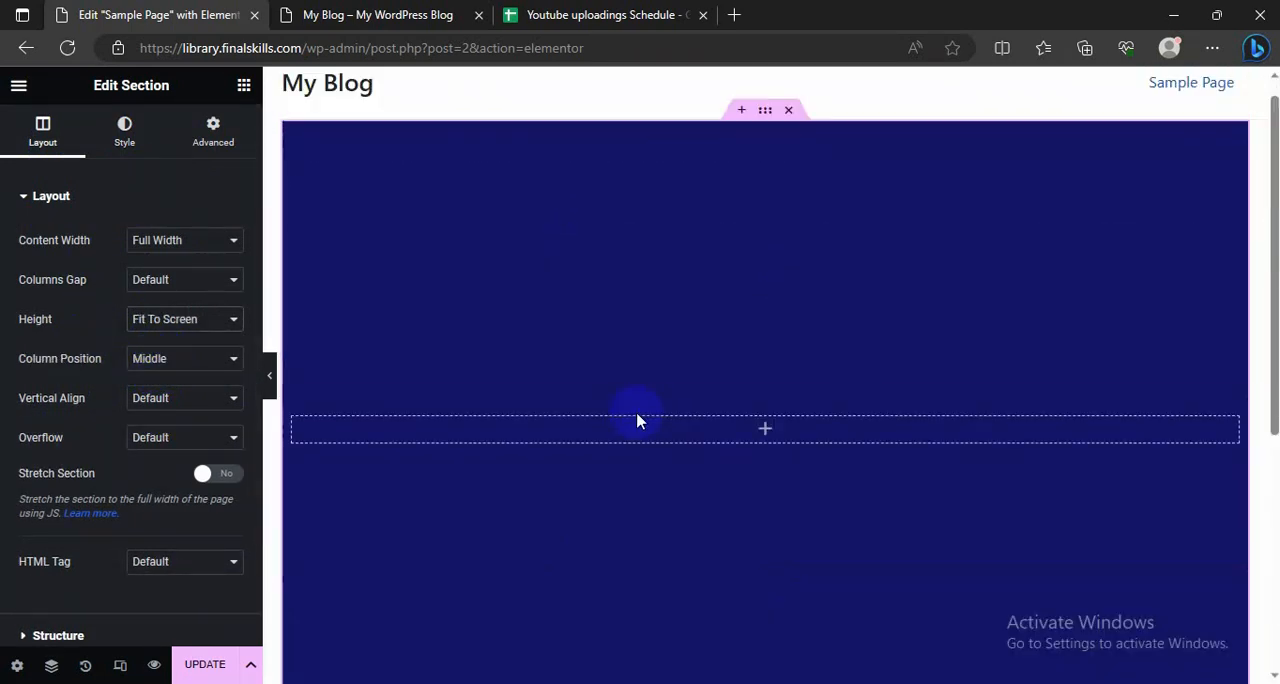
# Step: Set the dark blue section's height to Min Height with a minimum height of about 541 px
pyautogui.click(165, 319)
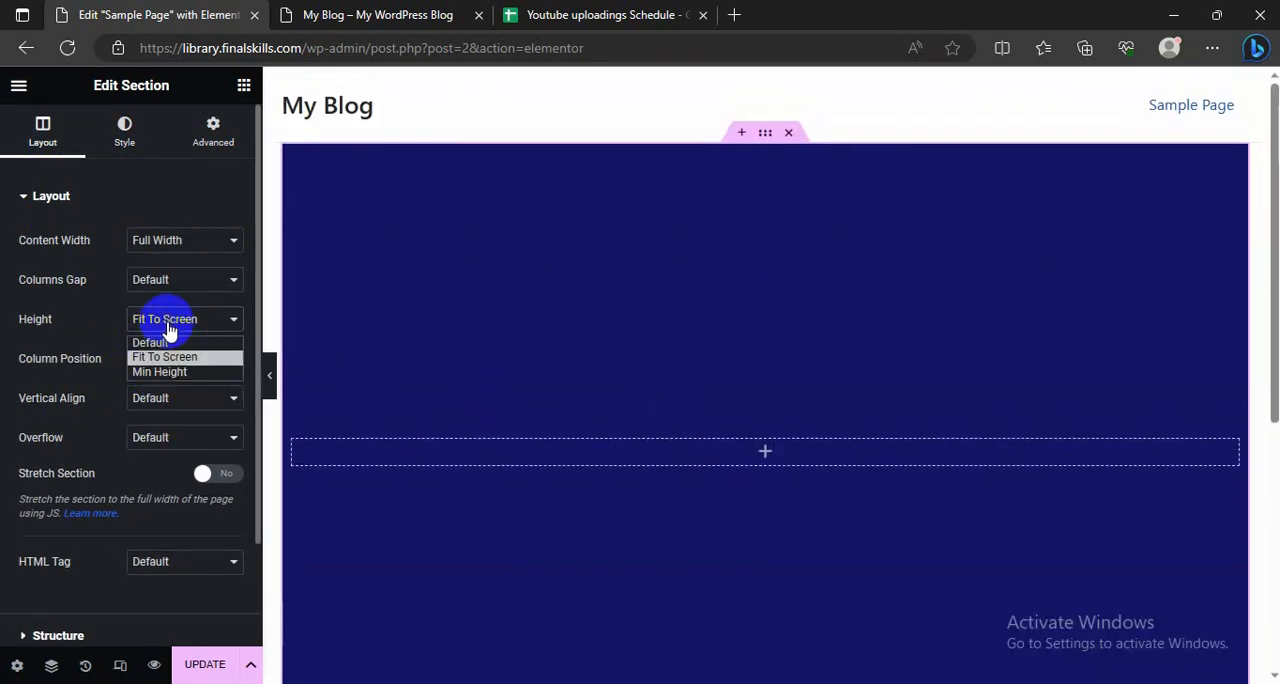
pyautogui.click(163, 368)
pyautogui.moveTo(63, 378)
pyautogui.mouseDown()
pyautogui.moveTo(91, 380)
pyautogui.moveTo(63, 385)
pyautogui.moveTo(80, 381)
pyautogui.mouseUp()
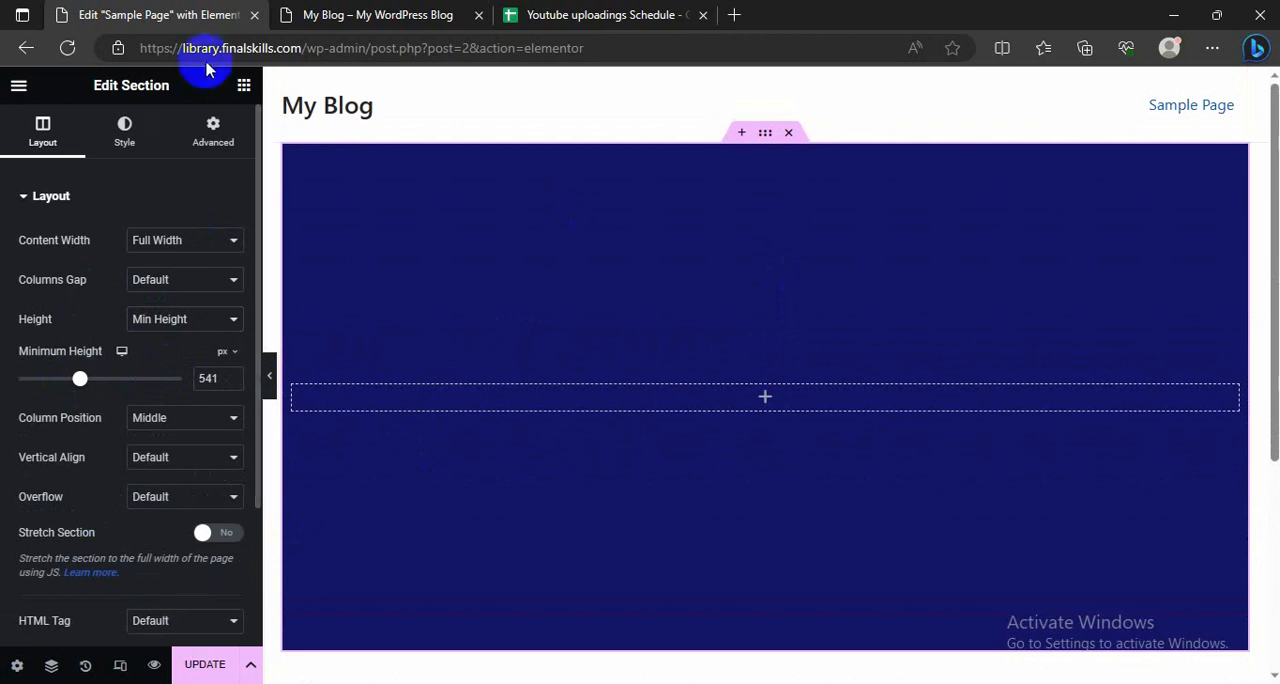
# Step: Add a centered heading to the dark blue section with the title "Food Delivery Website"
pyautogui.click(243, 84)
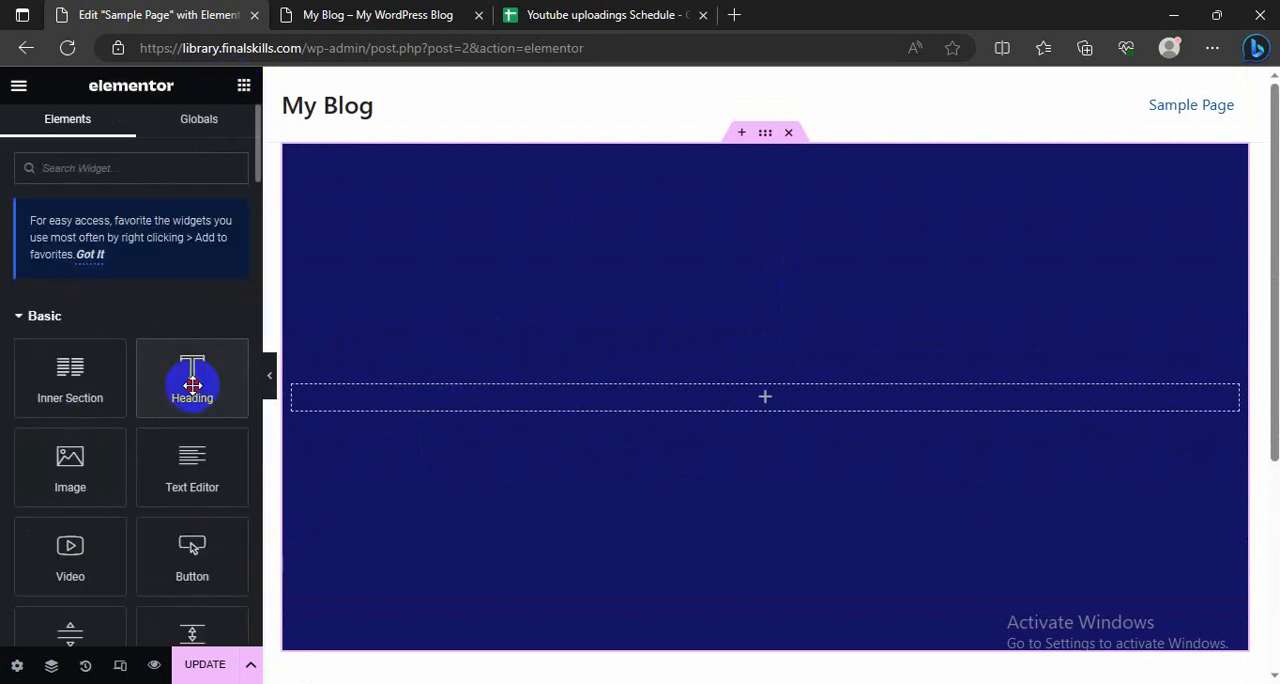
pyautogui.moveTo(192, 385); pyautogui.dragTo(491, 403)
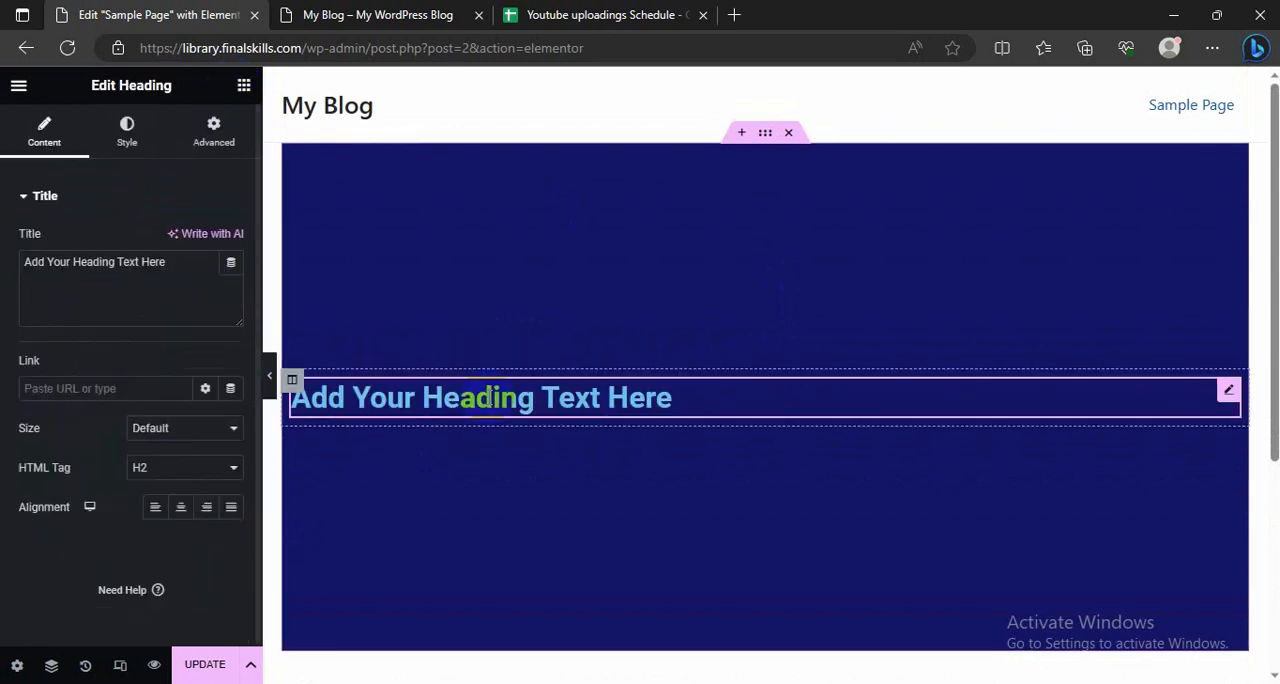
pyautogui.click(181, 508)
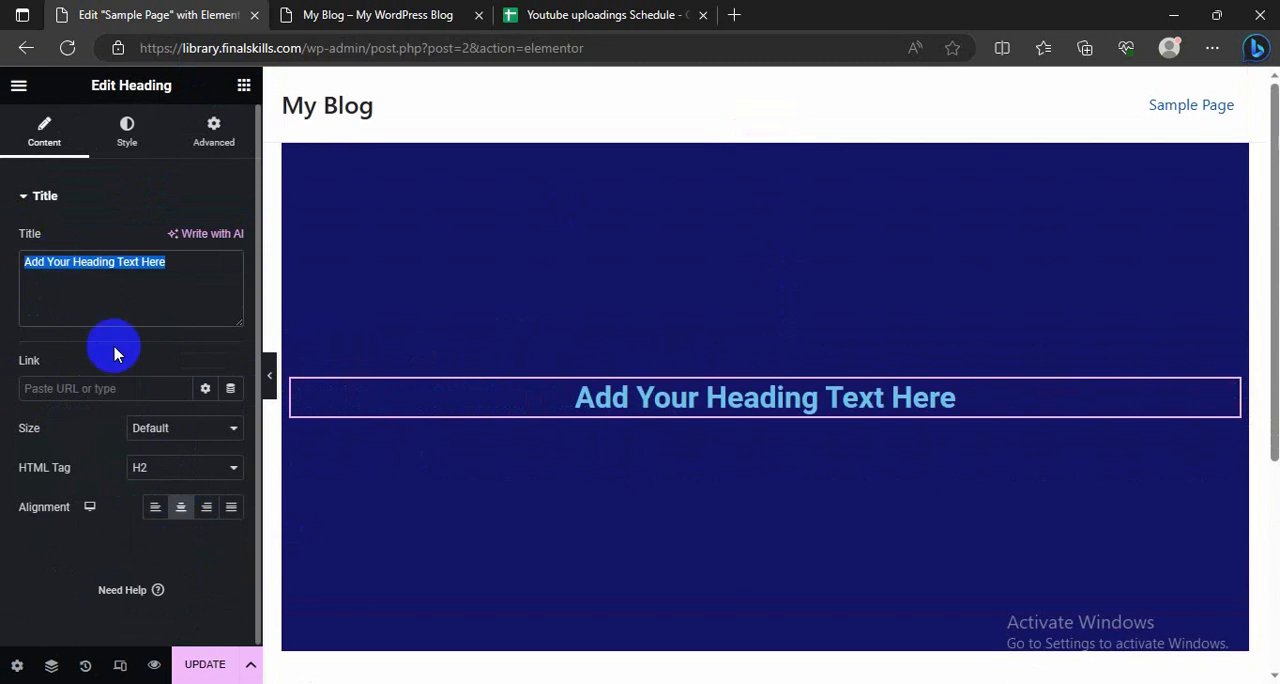
pyautogui.write('Fo')
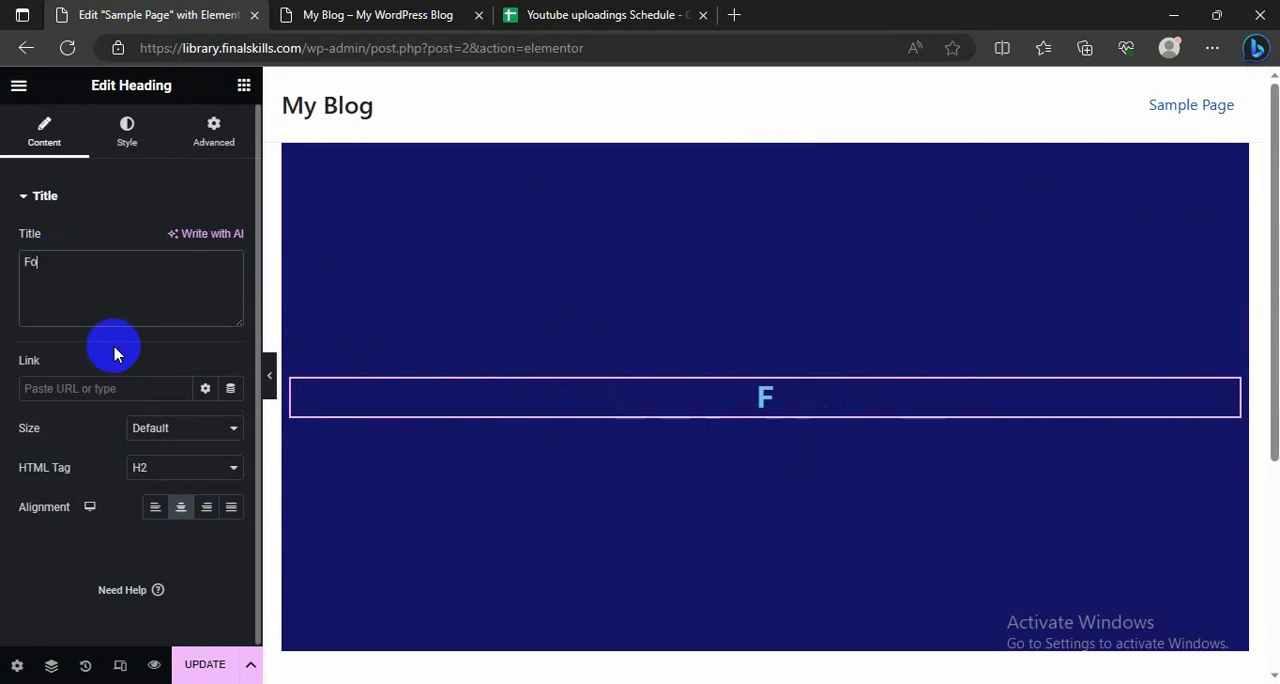
pyautogui.write('od Del')
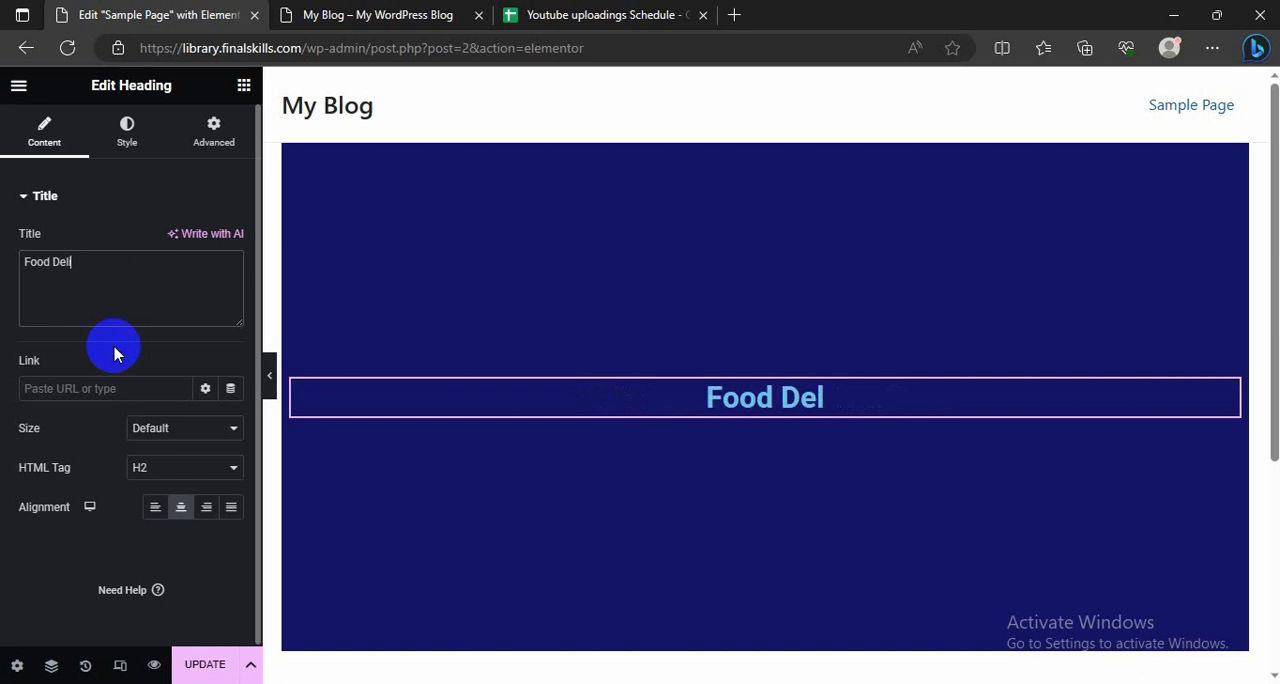
pyautogui.write('ivery Website')
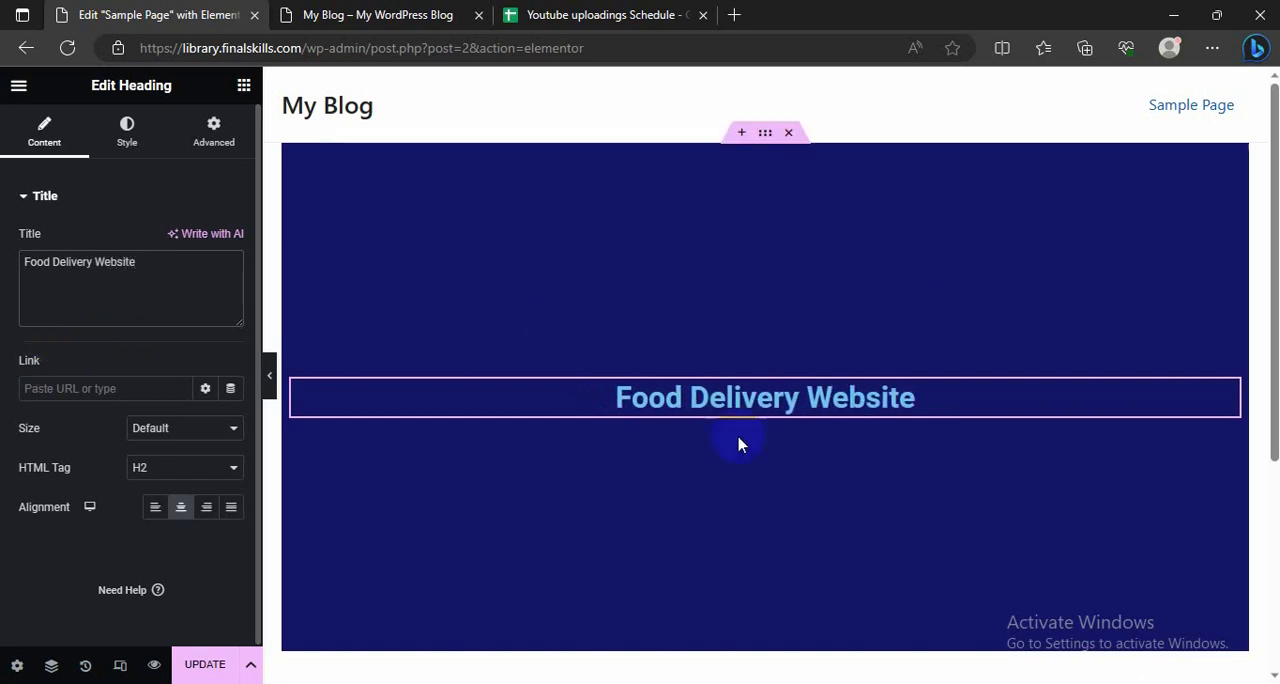
# Step: Give the heading a near-white text color and a font size of about 64 px
pyautogui.click(123, 130)
pyautogui.click(231, 240)
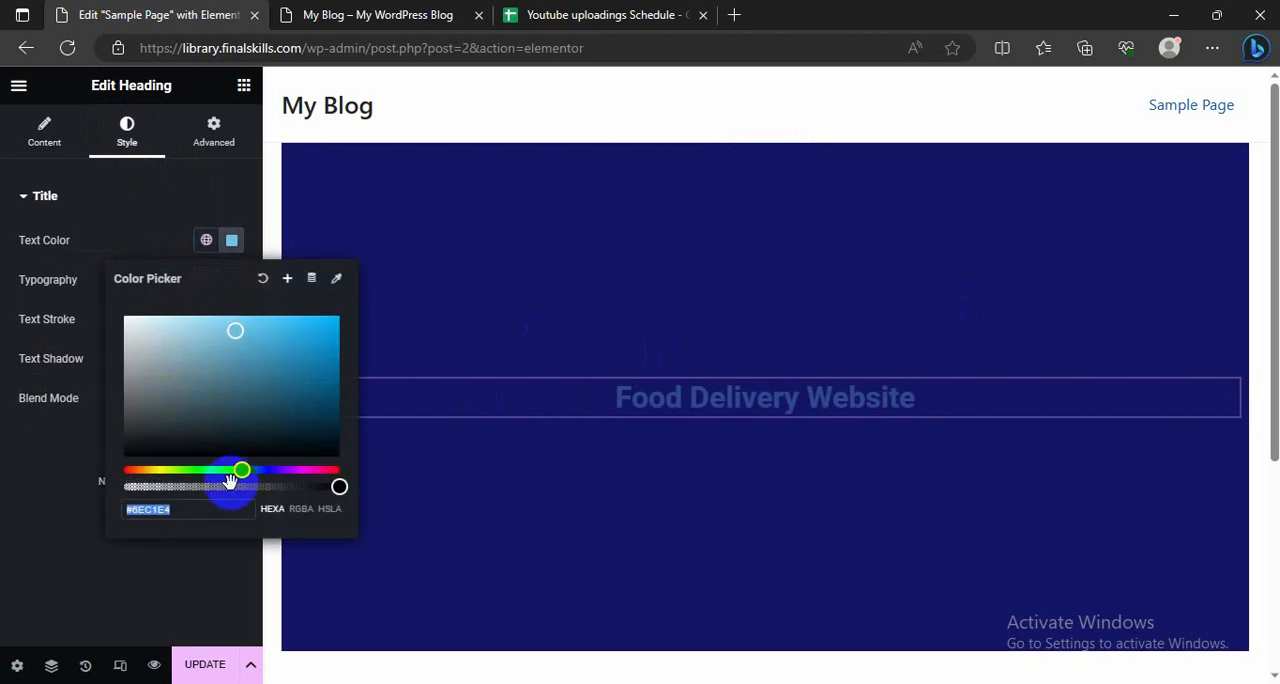
pyautogui.click(128, 328)
pyautogui.click(171, 280)
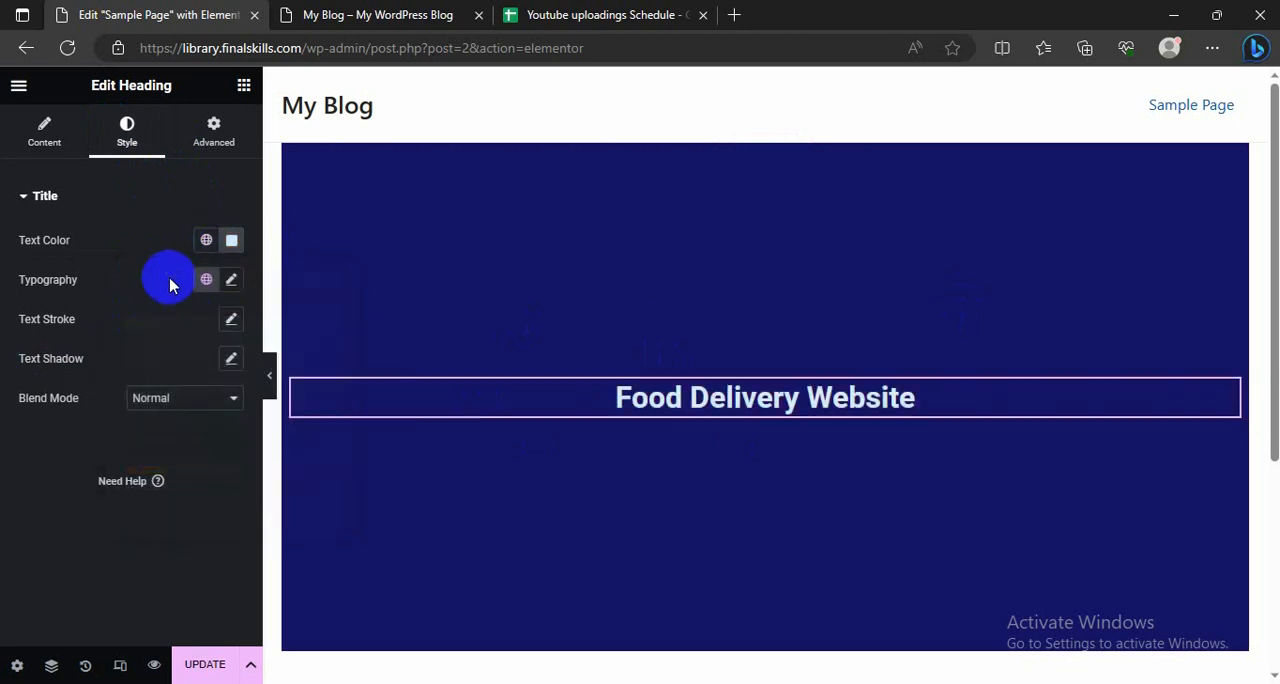
pyautogui.click(228, 281)
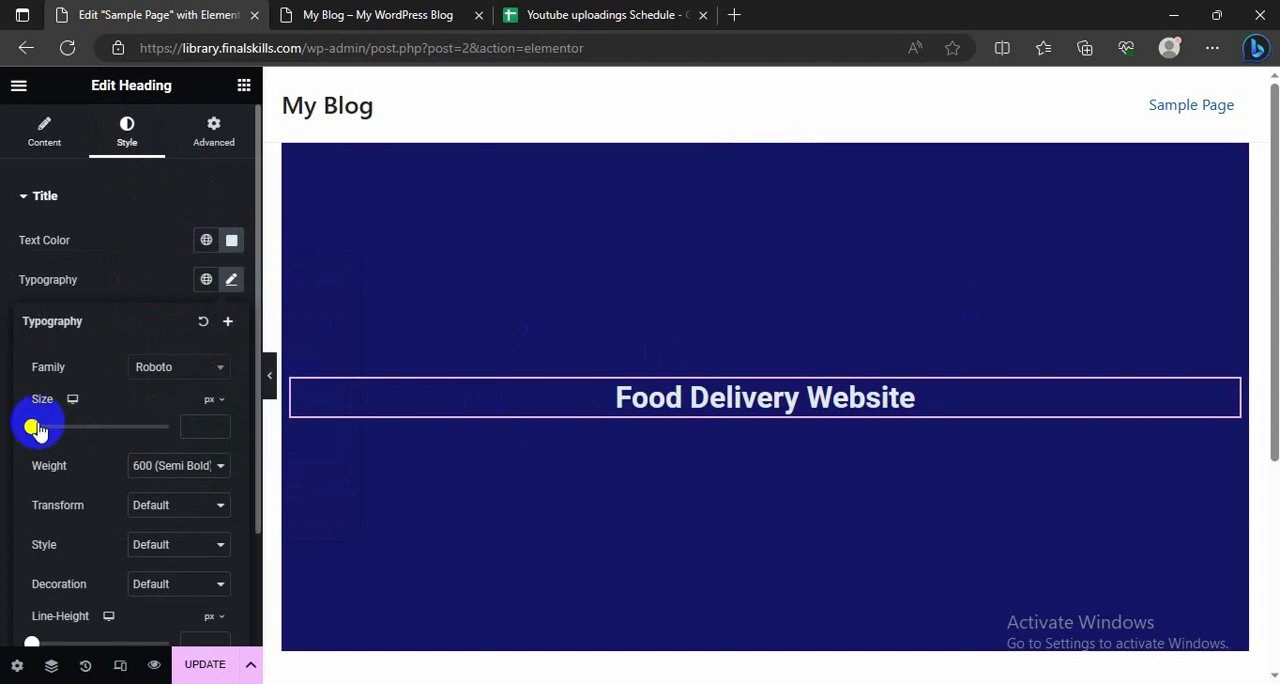
pyautogui.moveTo(33, 428); pyautogui.dragTo(80, 435)
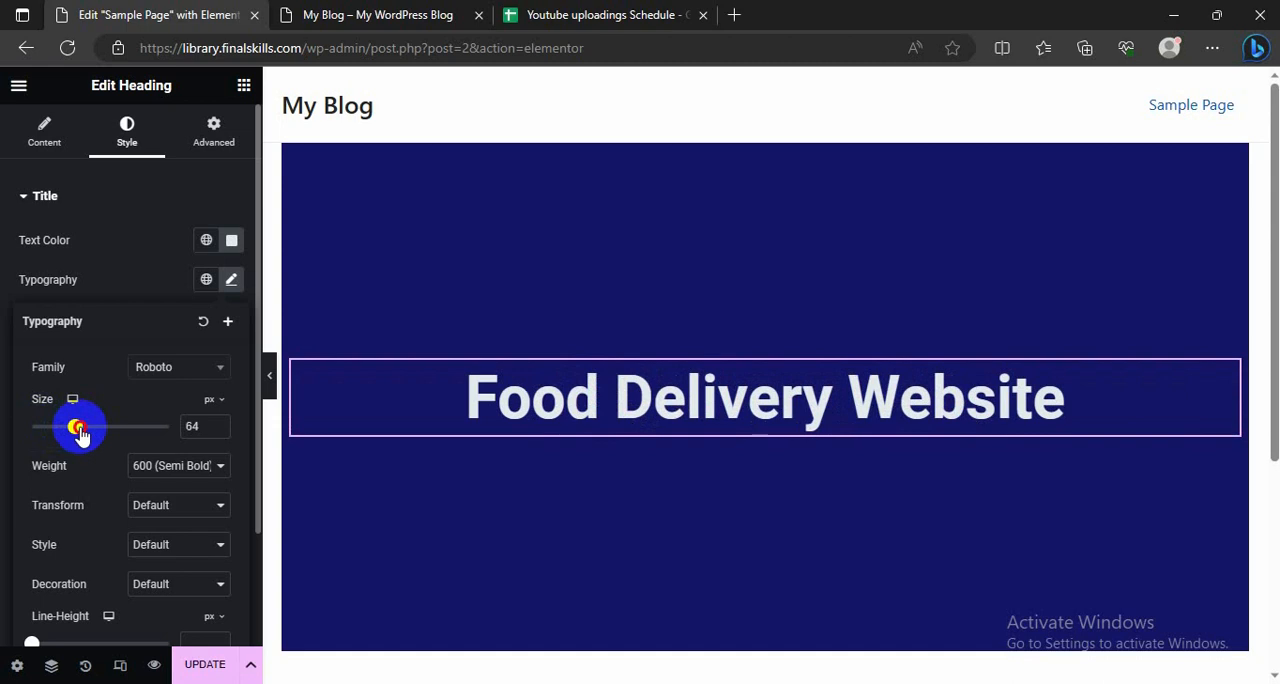
pyautogui.click(3, 428)
# Step: Update the page and check the hero section on the reloaded live blog
pyautogui.scroll(-2, 504, 331)
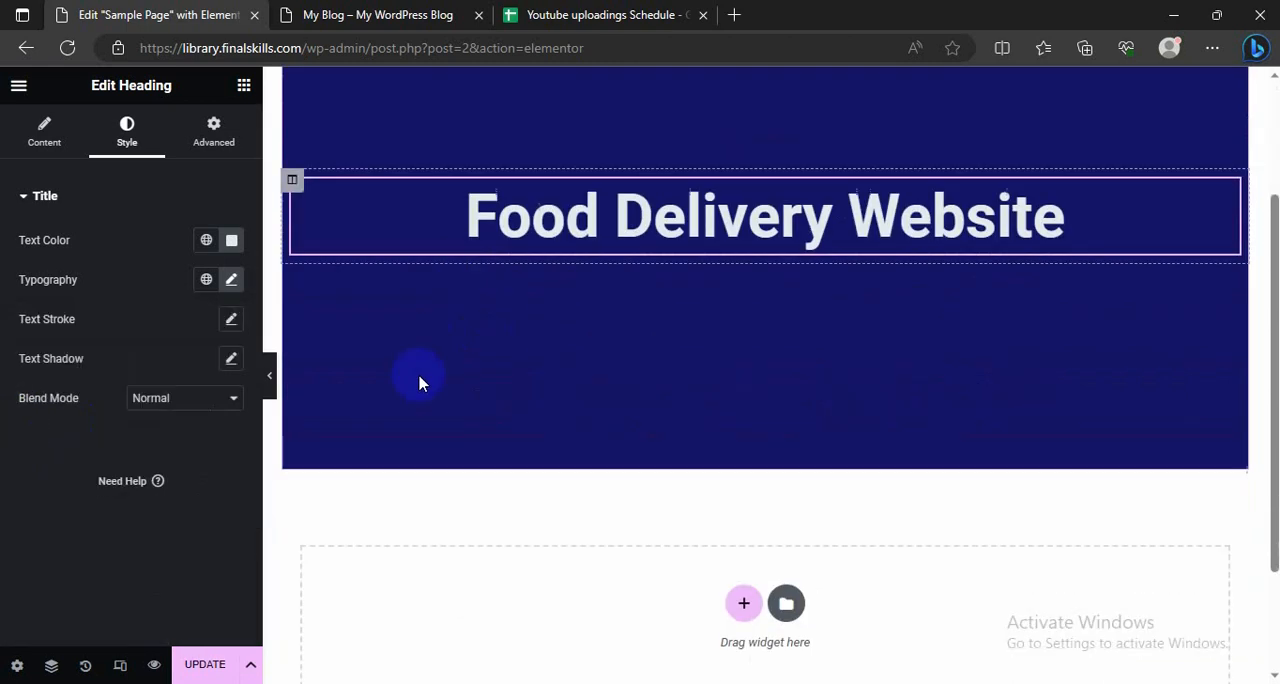
pyautogui.click(228, 663)
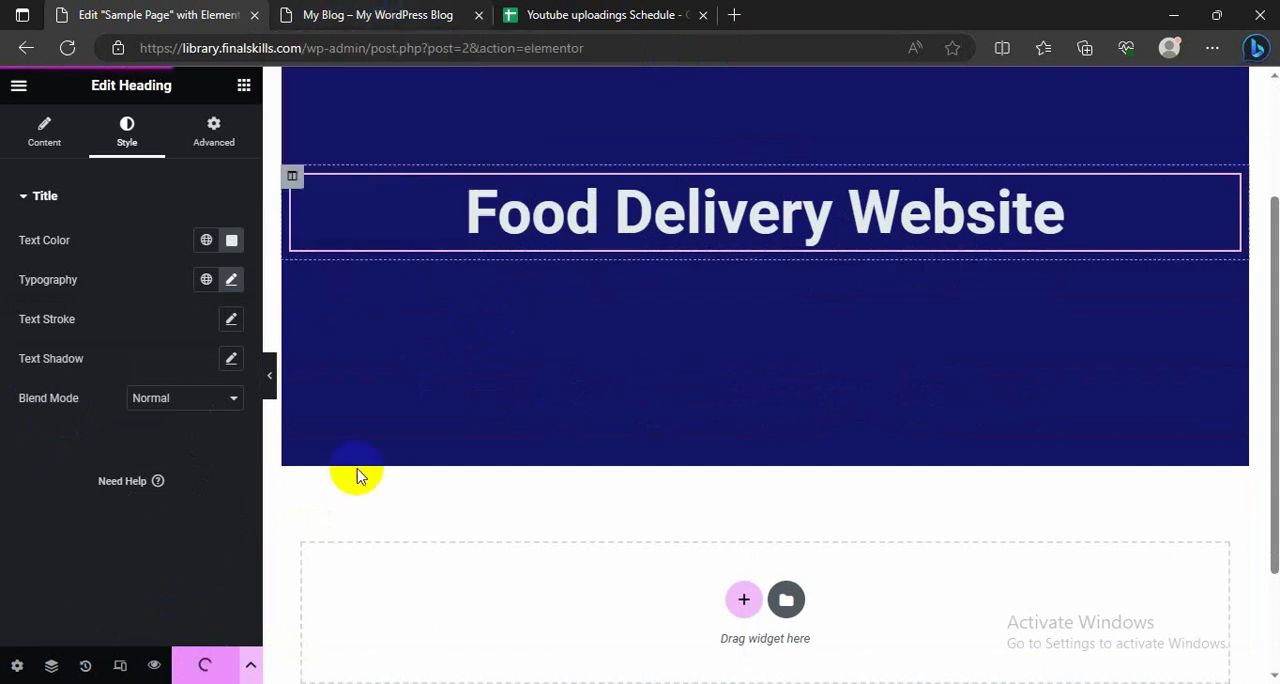
pyautogui.click(388, 13)
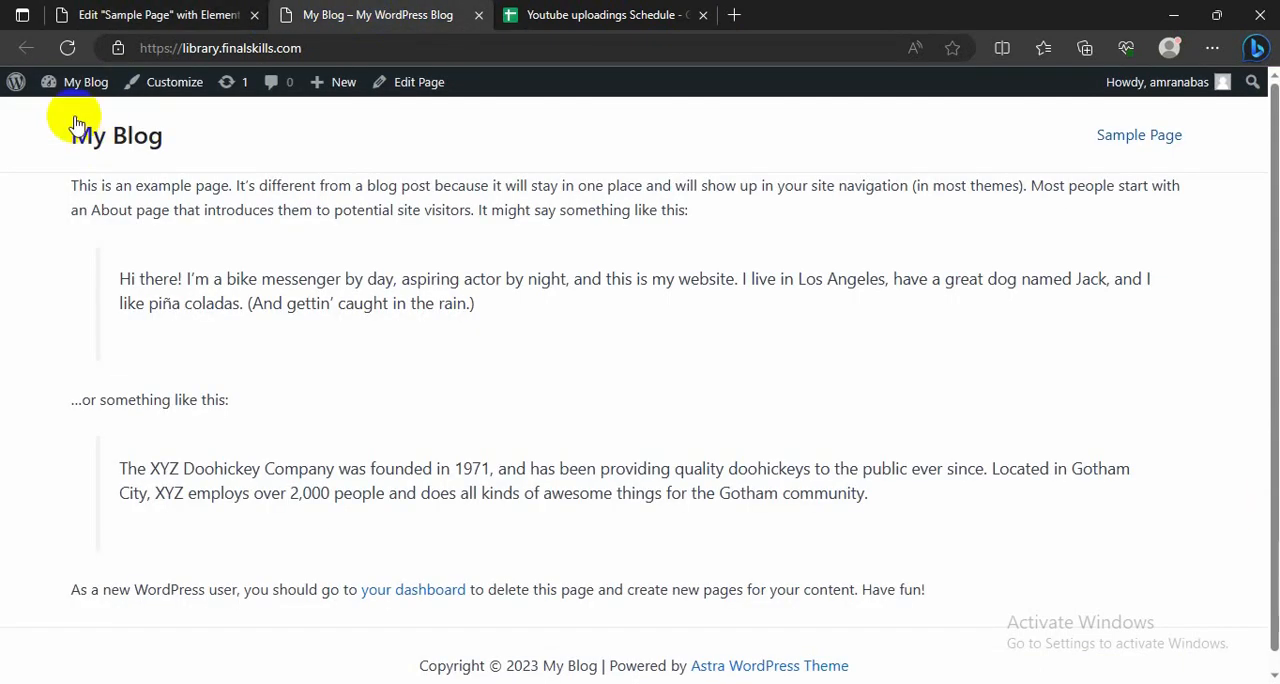
pyautogui.click(66, 48)
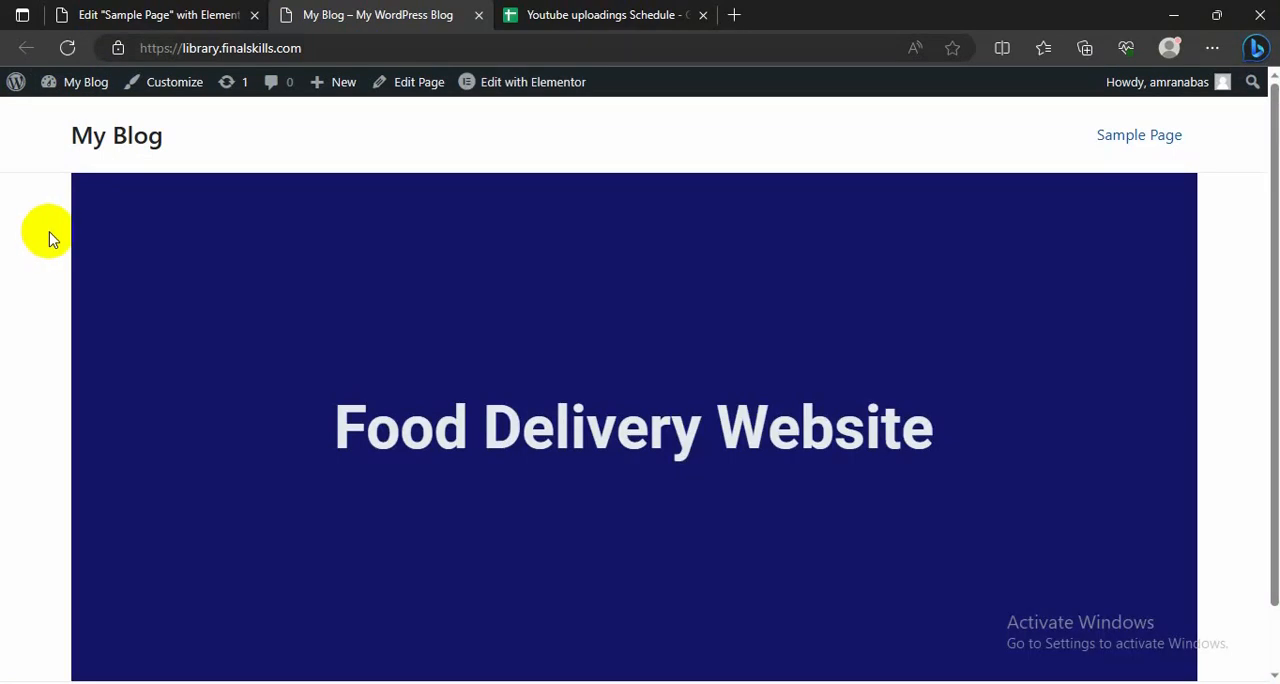
pyautogui.scroll(-2, 449, 457)
pyautogui.scroll(2, 437, 488)
# Step: Back in the page editor, review the dark blue section's content width and the heading column's layout and style settings
pyautogui.click(205, 15)
pyautogui.scroll(3, 620, 334)
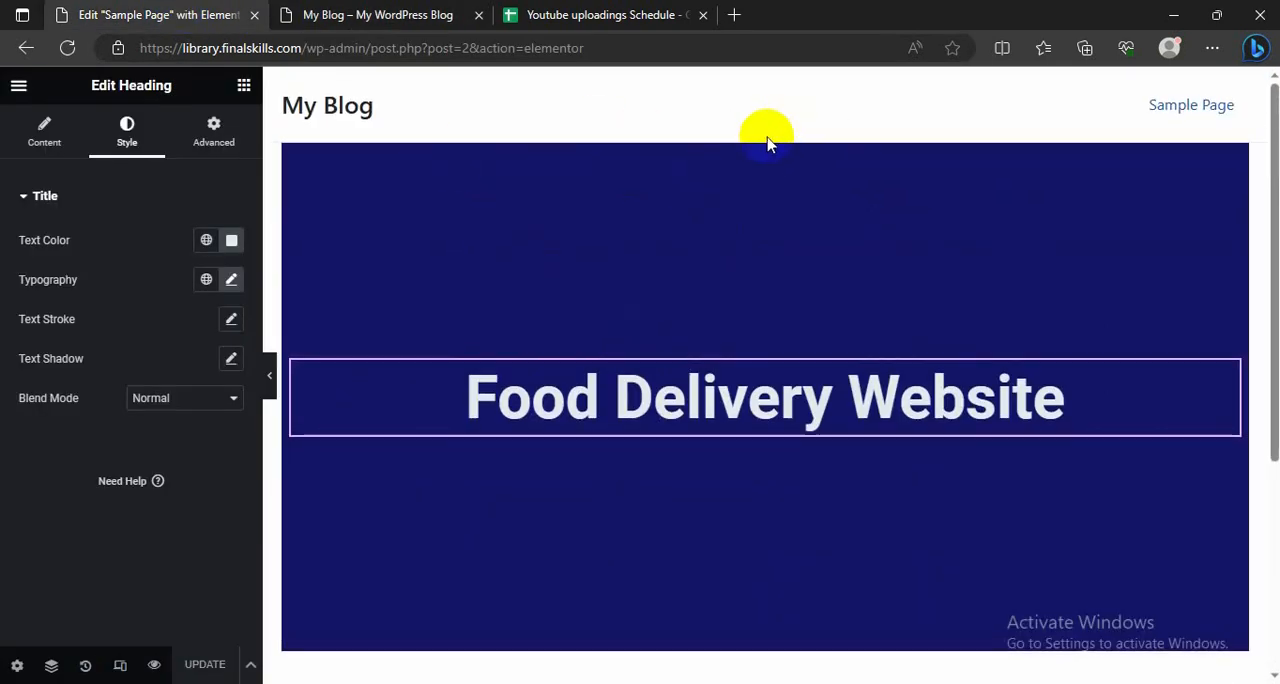
pyautogui.click(765, 137)
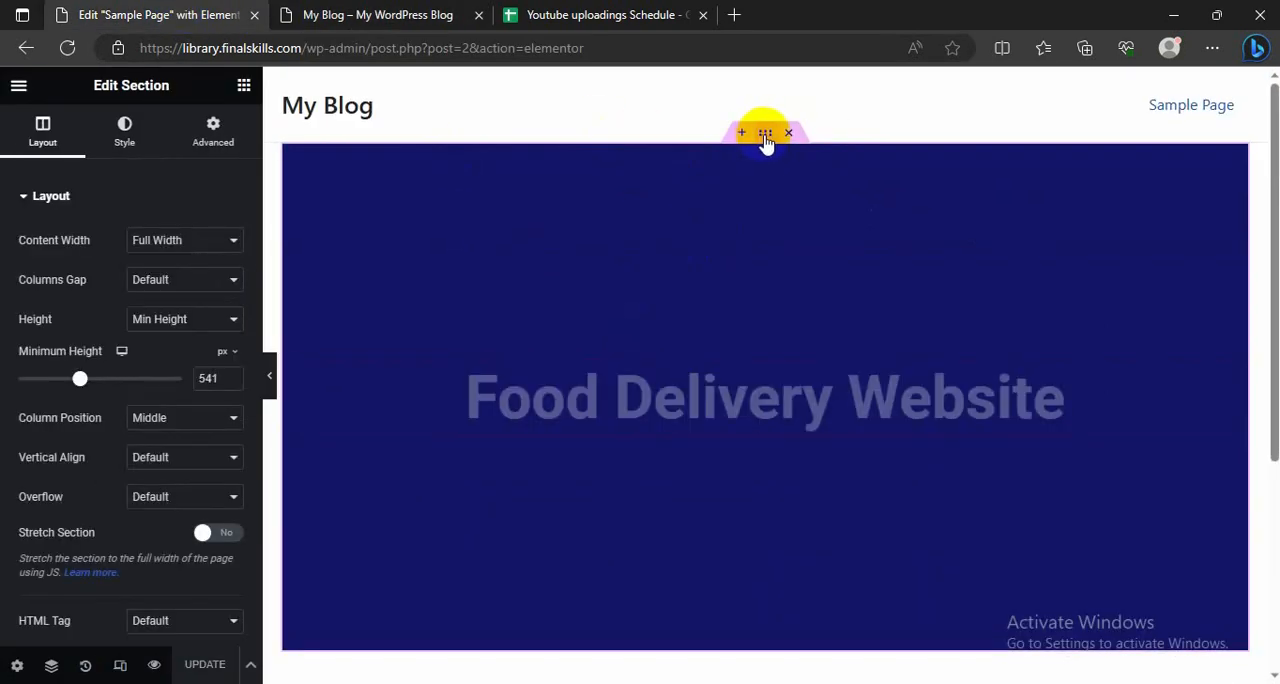
pyautogui.click(176, 248)
pyautogui.click(143, 279)
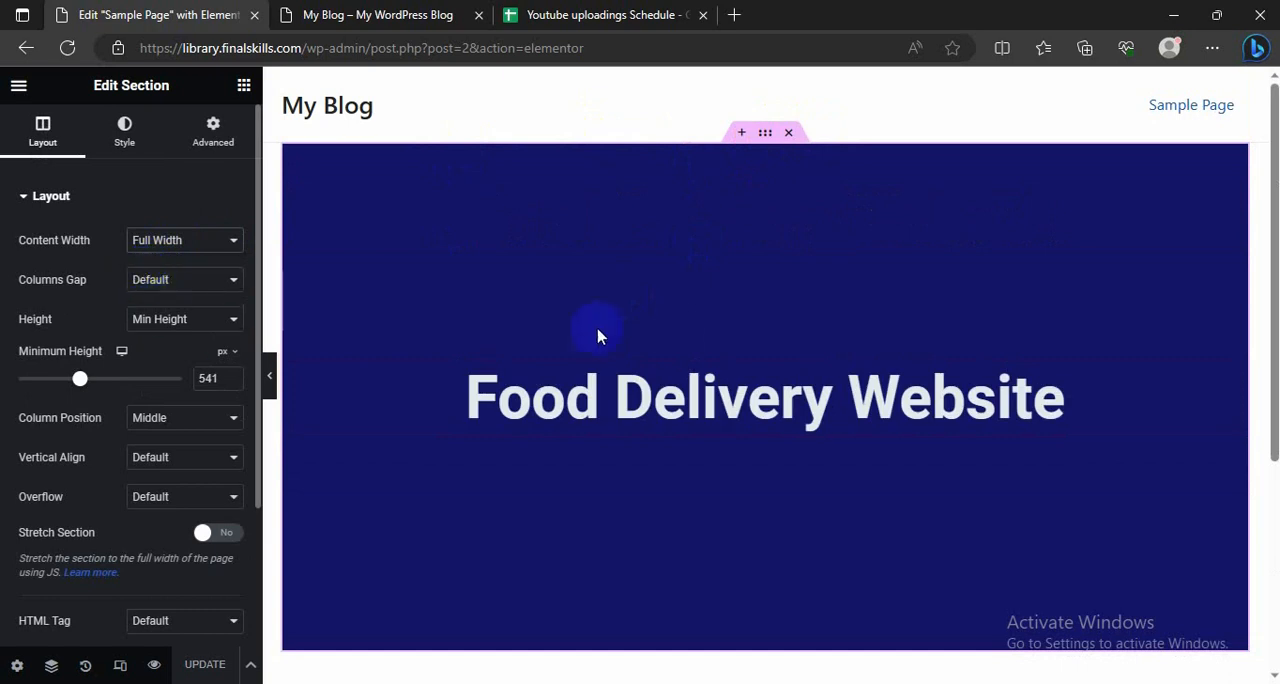
pyautogui.scroll(-1, 400, 371)
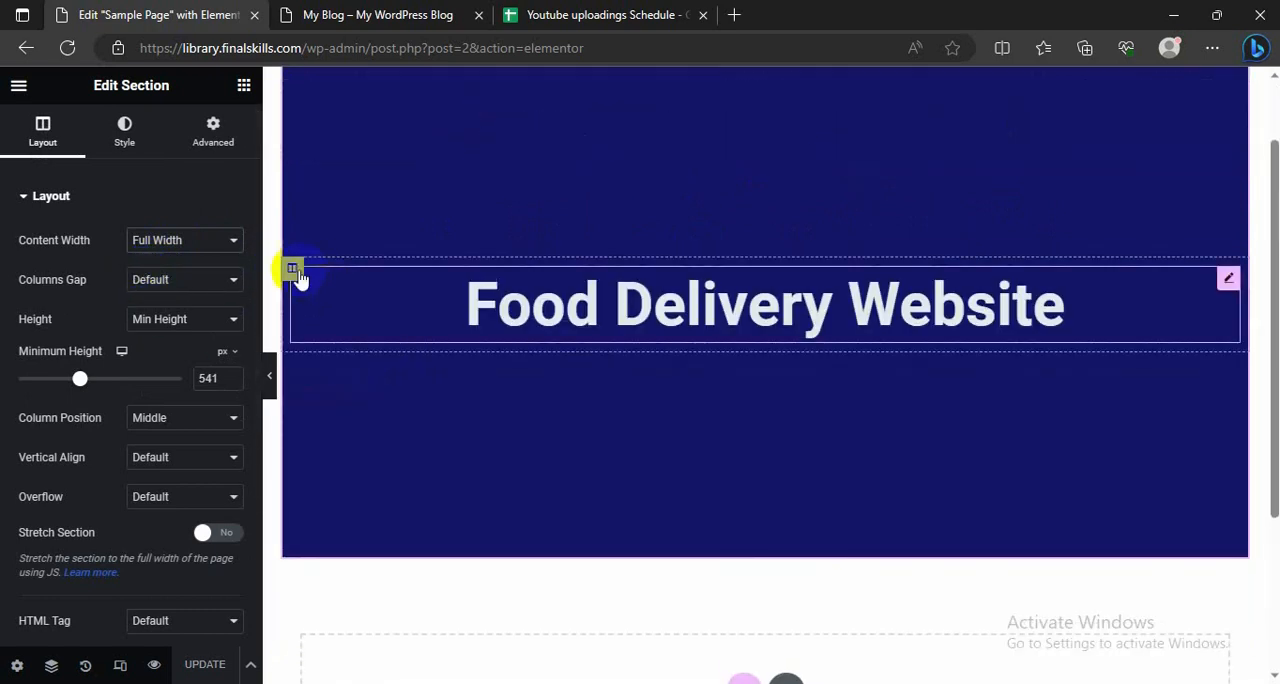
pyautogui.click(292, 268)
pyautogui.click(124, 135)
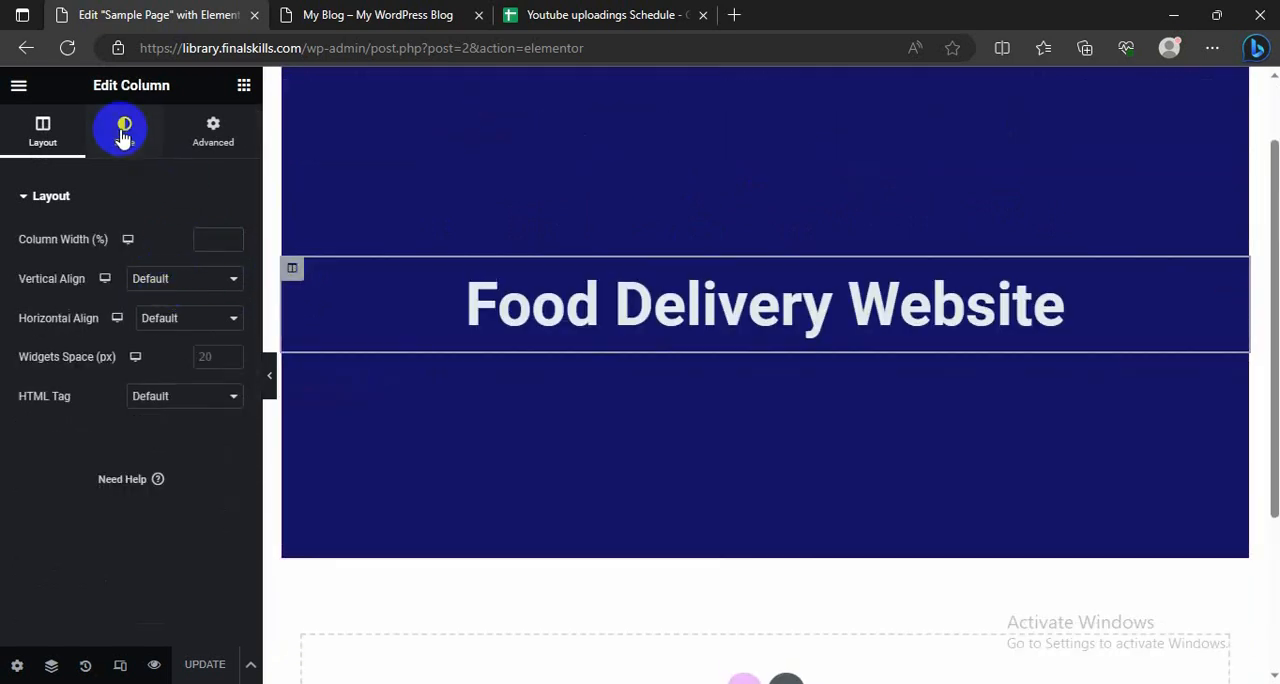
pyautogui.click(46, 138)
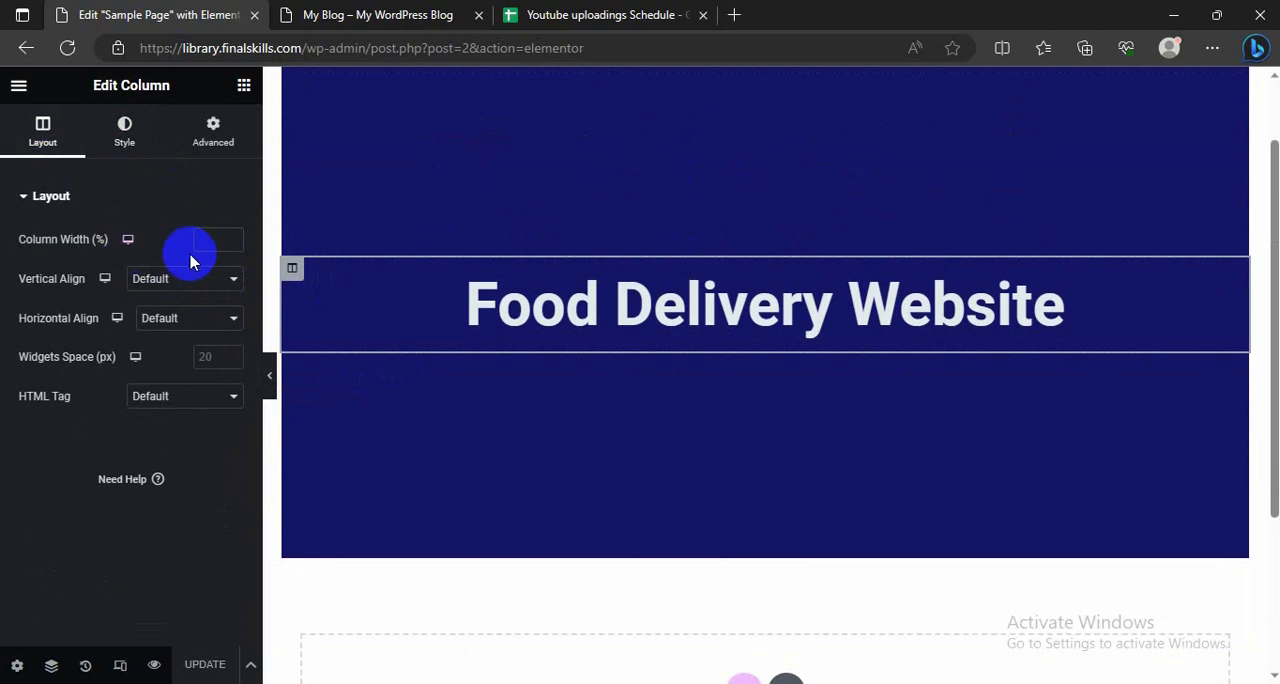
pyautogui.click(125, 145)
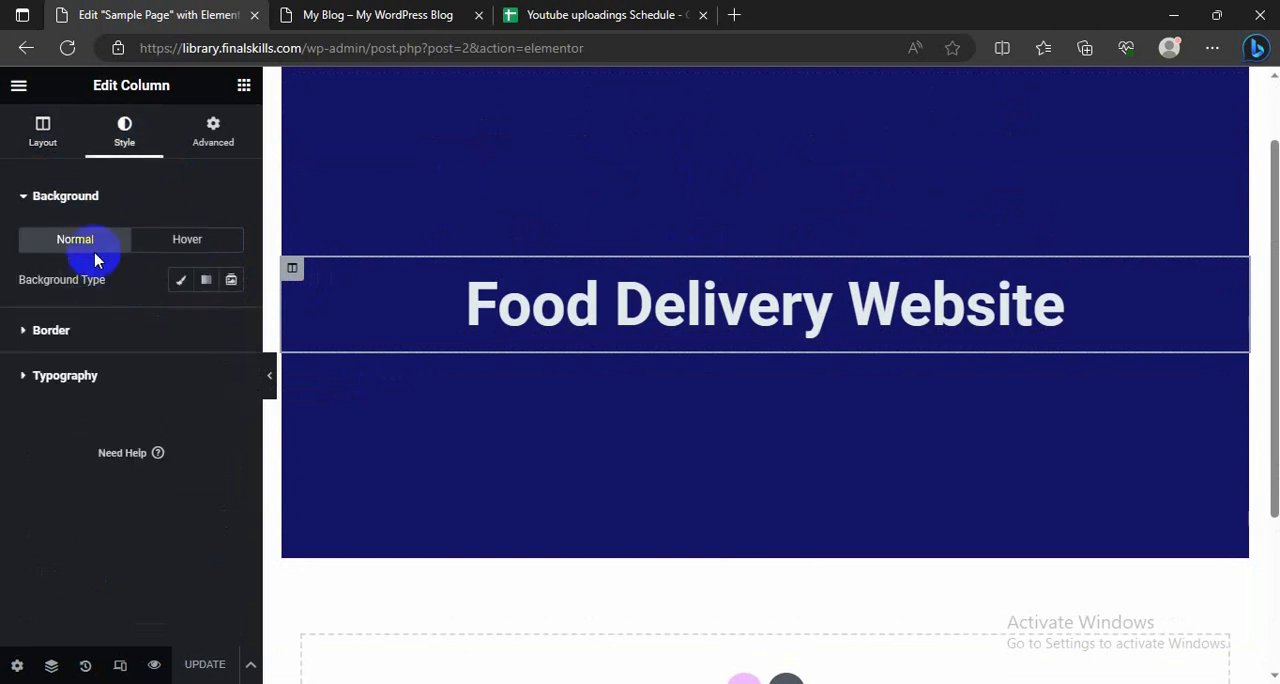
pyautogui.click(43, 130)
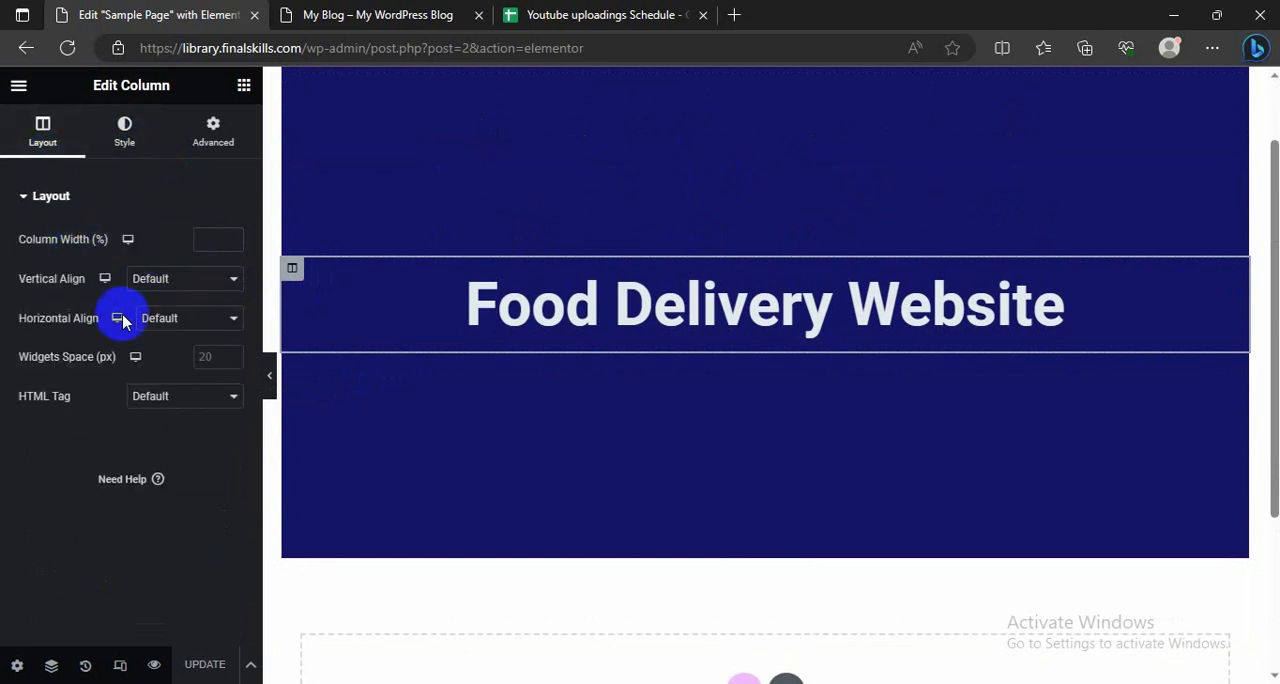
# Step: Examine the hero section's width and side margins on the live blog, from the header down to the footer
pyautogui.click(300, 14)
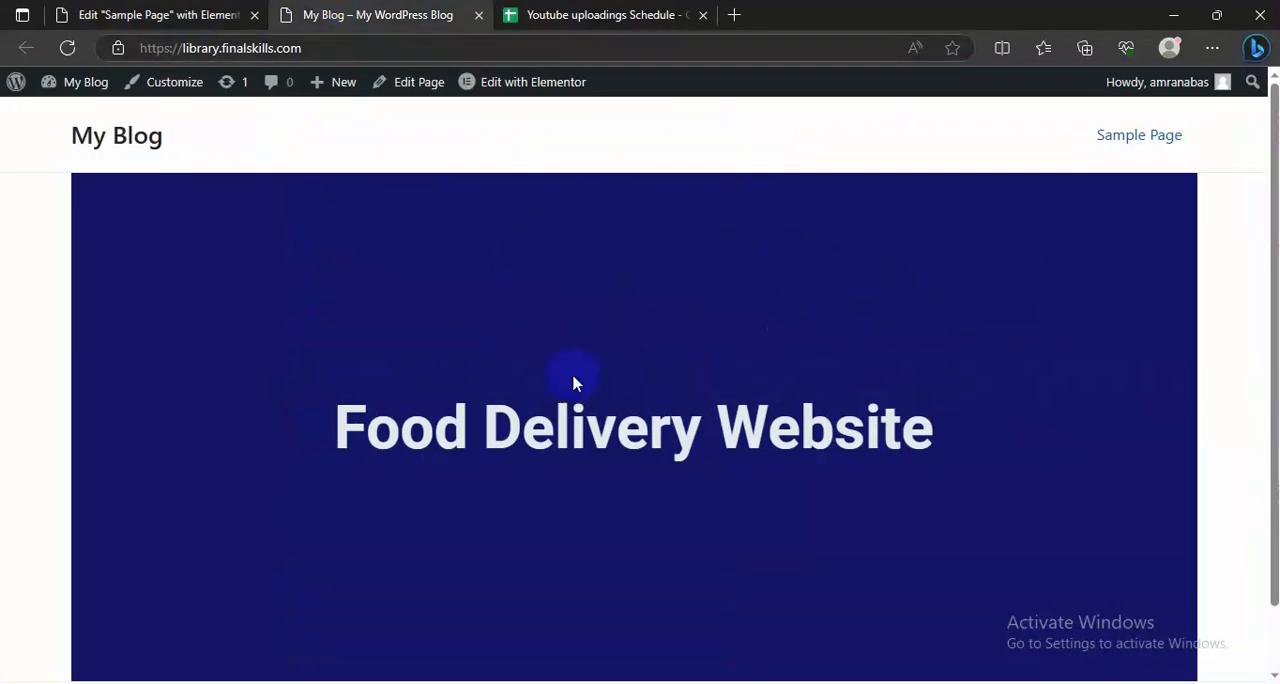
pyautogui.scroll(-1, 560, 400)
pyautogui.scroll(1, 551, 428)
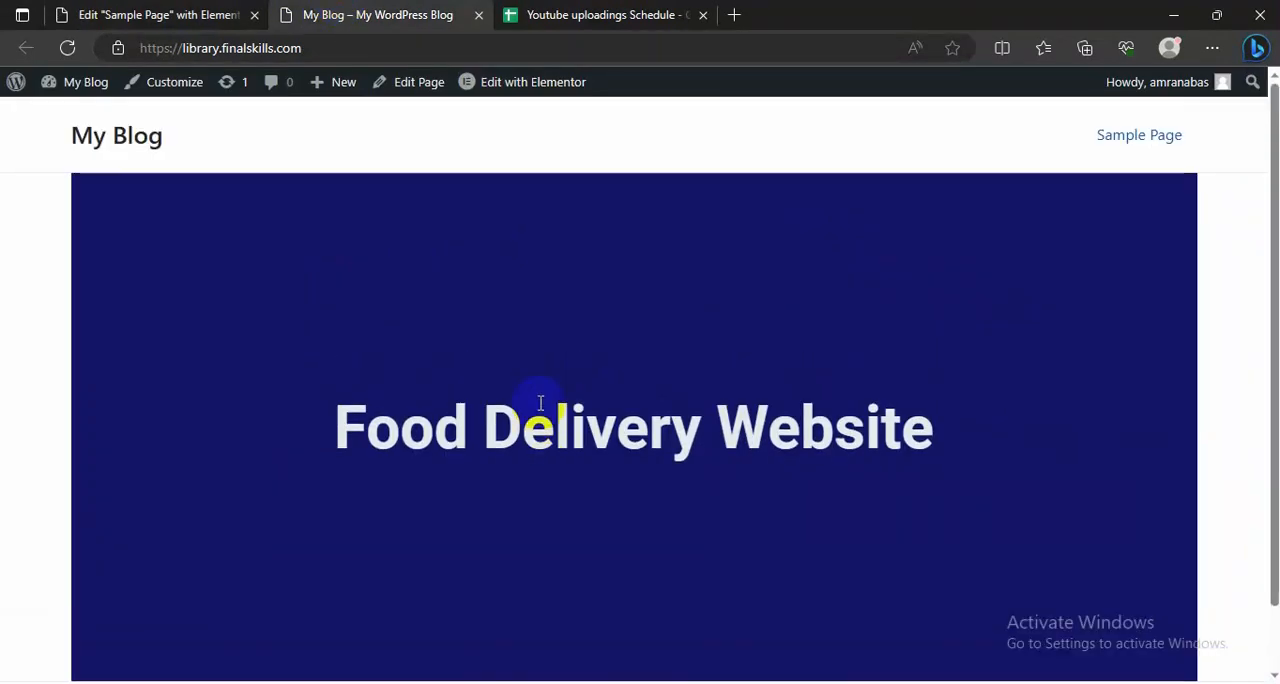
pyautogui.scroll(-1, 542, 428)
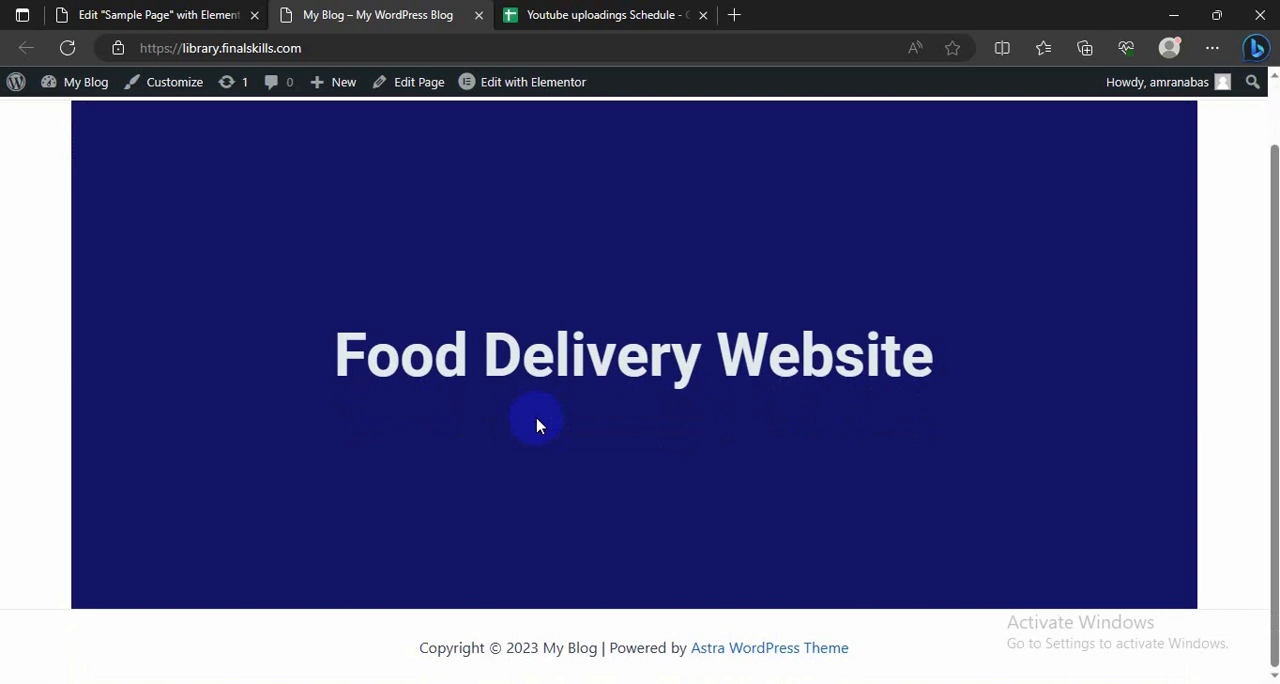
pyautogui.scroll(1, 495, 487)
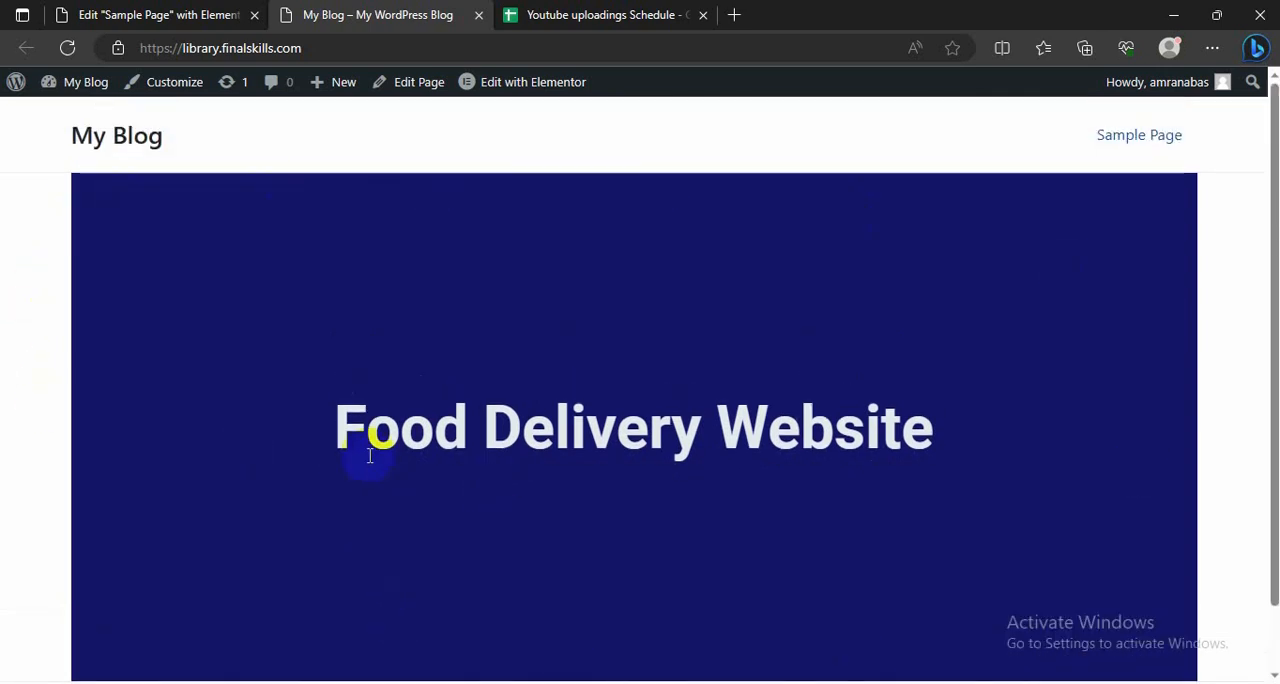
pyautogui.scroll(-1, 435, 473)
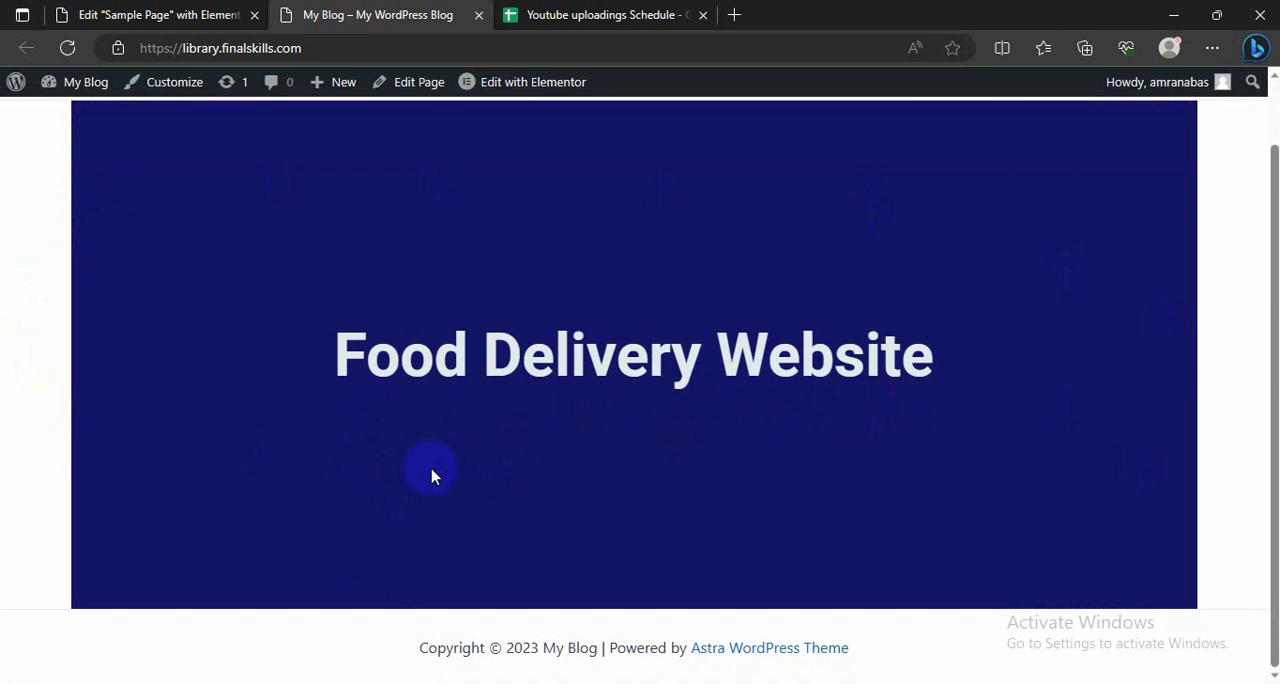
pyautogui.scroll(1, 420, 472)
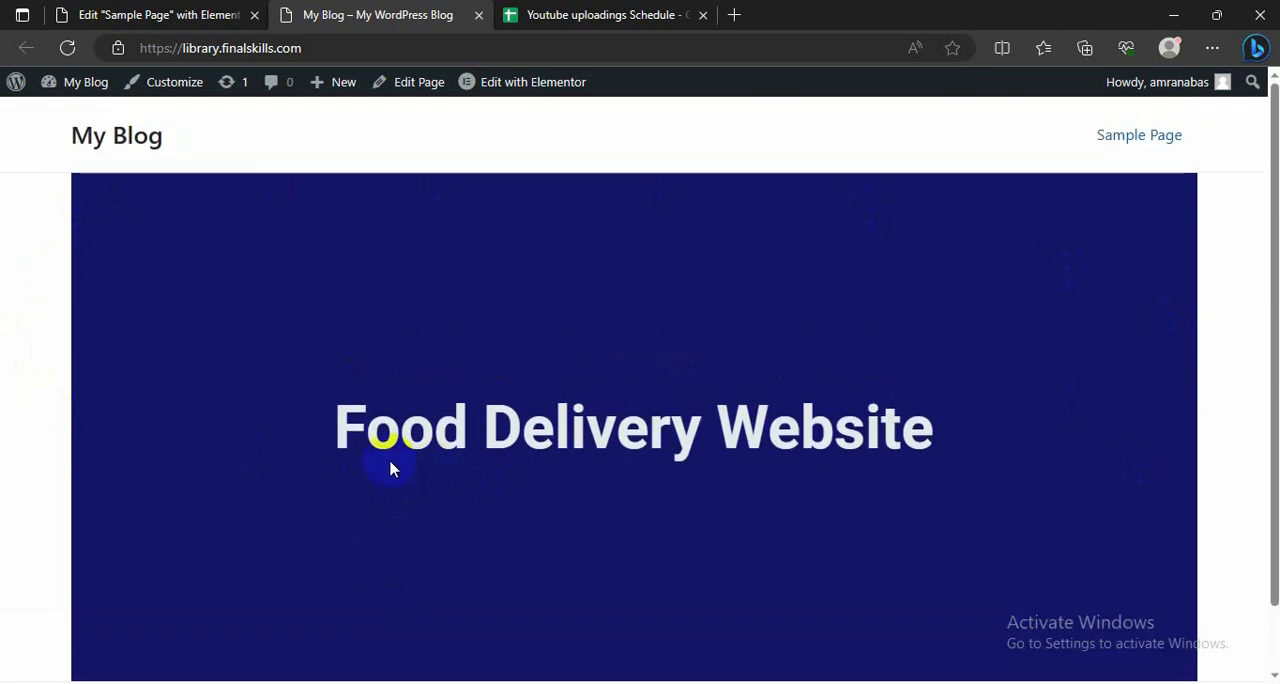
# Step: Return to the page editor, reset the dark blue section's column structure and reopen its layout settings
pyautogui.click(104, 13)
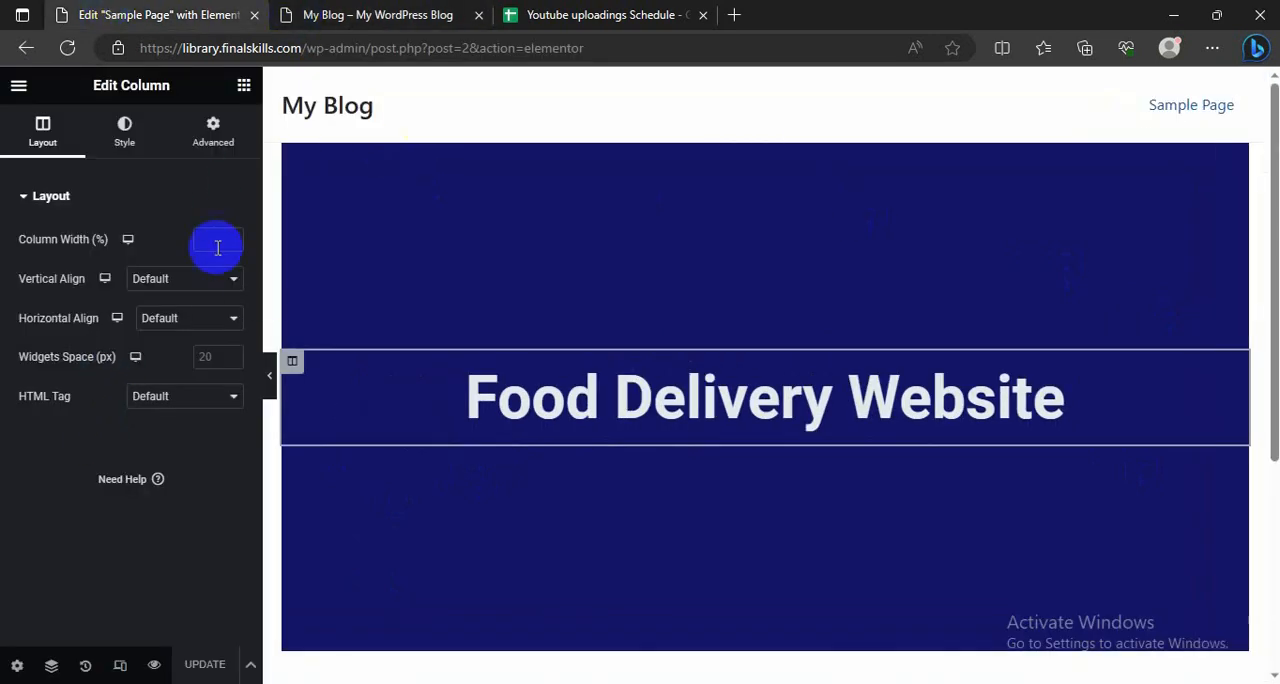
pyautogui.click(125, 133)
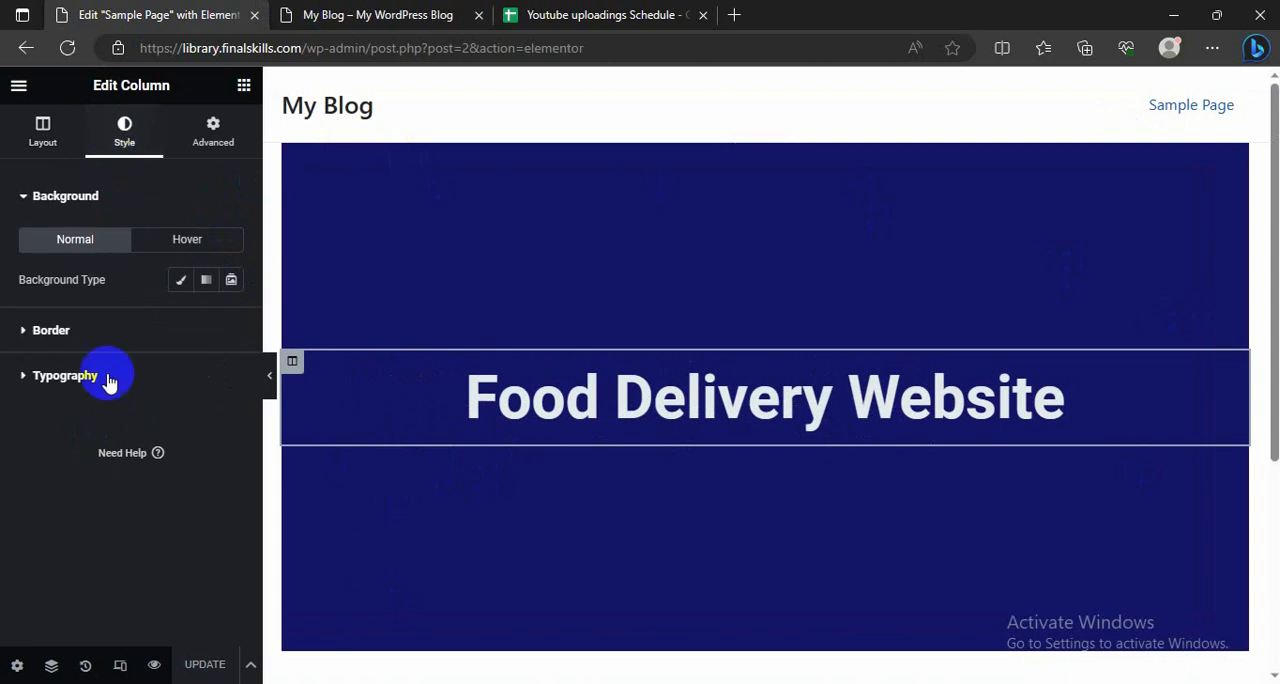
pyautogui.click(760, 140)
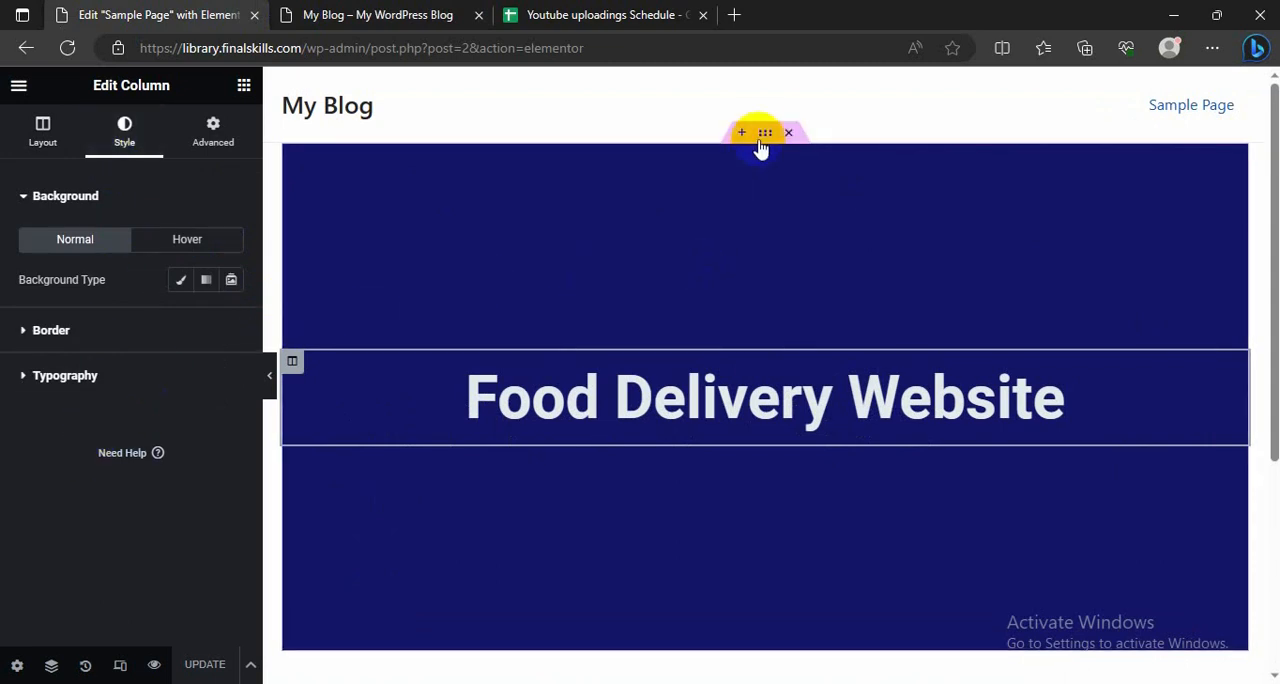
pyautogui.scroll(-2, 29, 324)
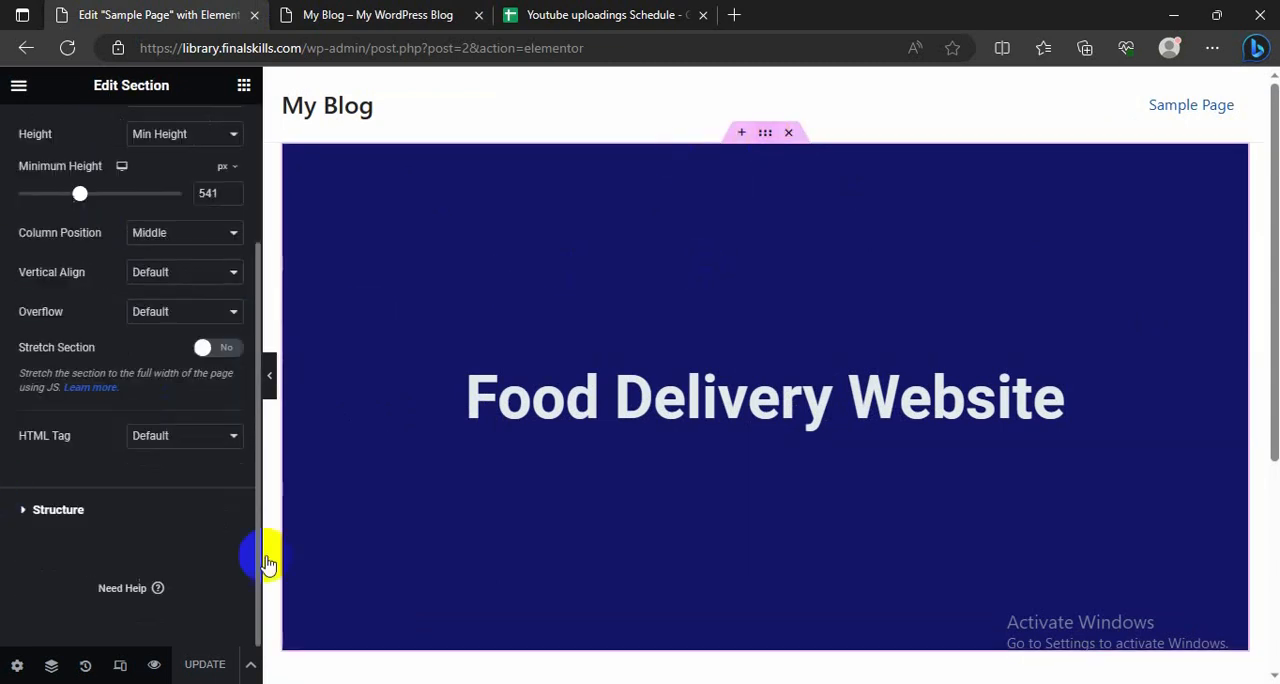
pyautogui.click(28, 510)
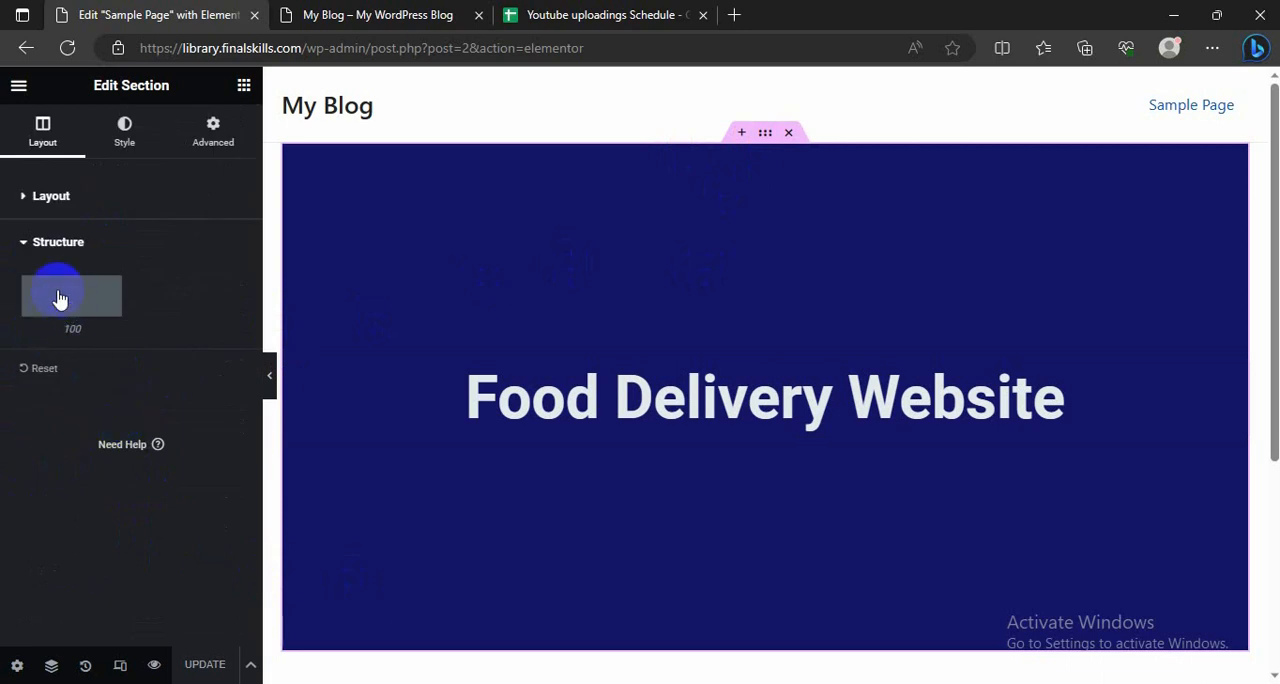
pyautogui.click(35, 370)
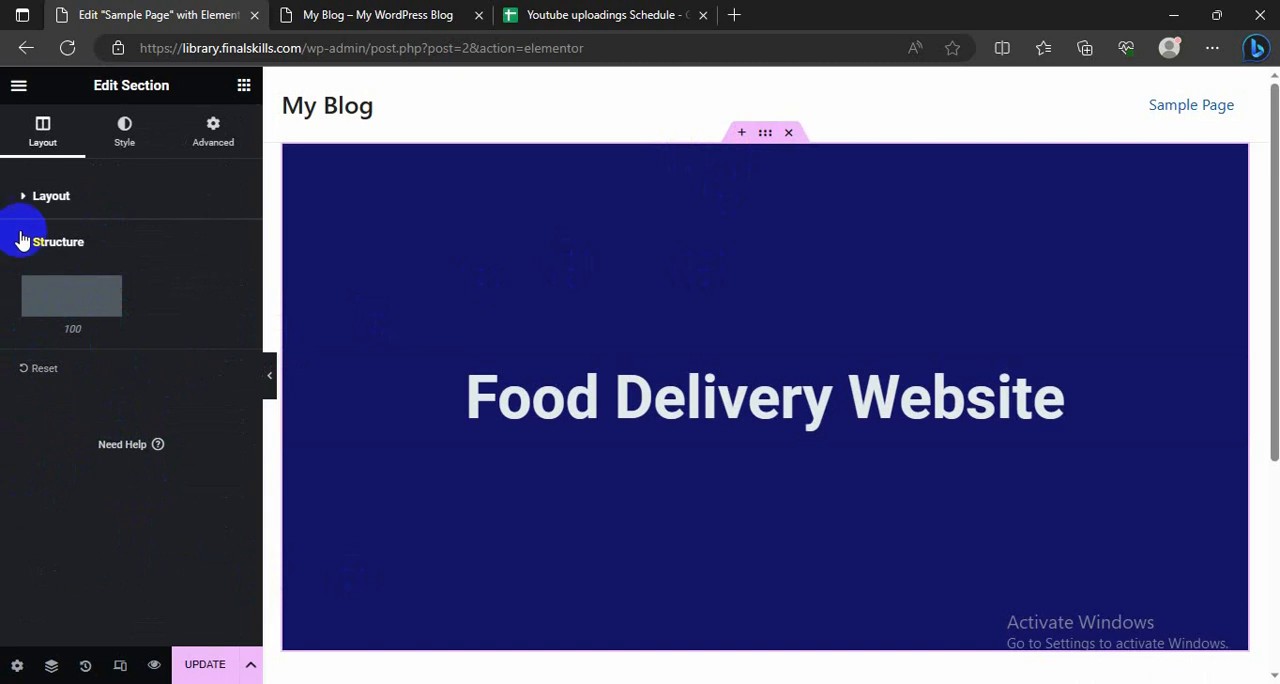
pyautogui.click(31, 200)
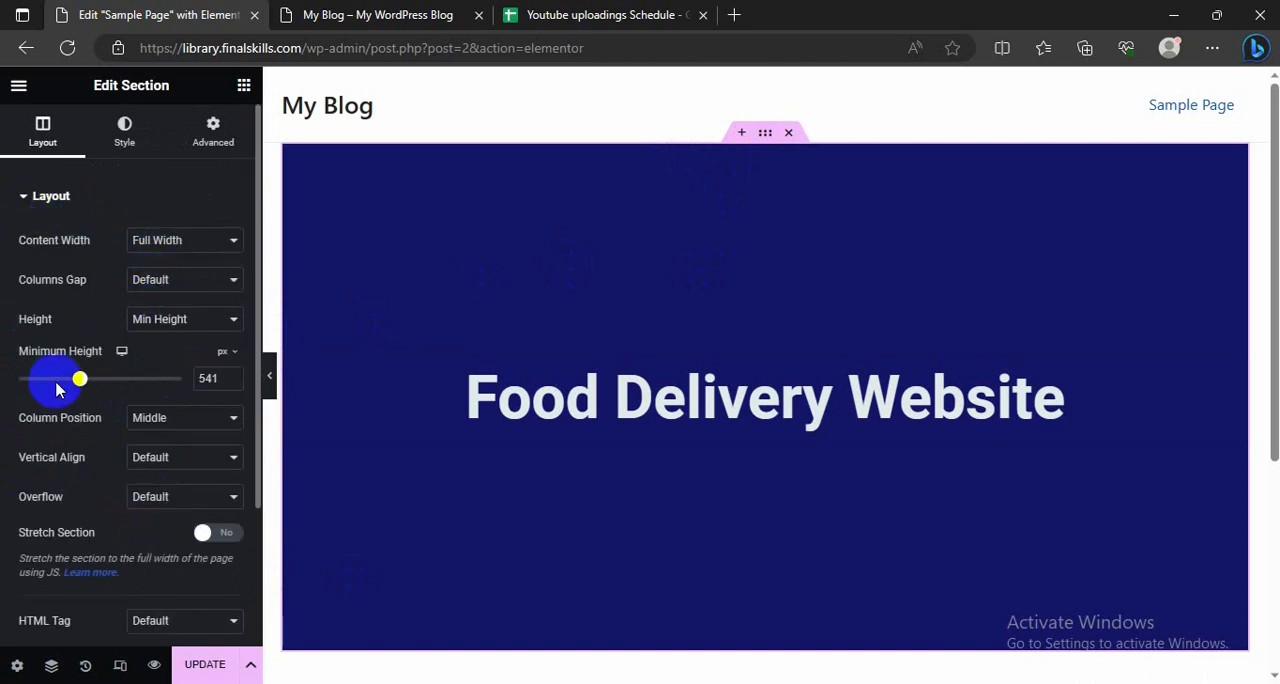
# Step: Enable Stretch Section for the dark blue hero section and update the page
pyautogui.scroll(-1, 56, 385)
pyautogui.scroll(-1, 56, 391)
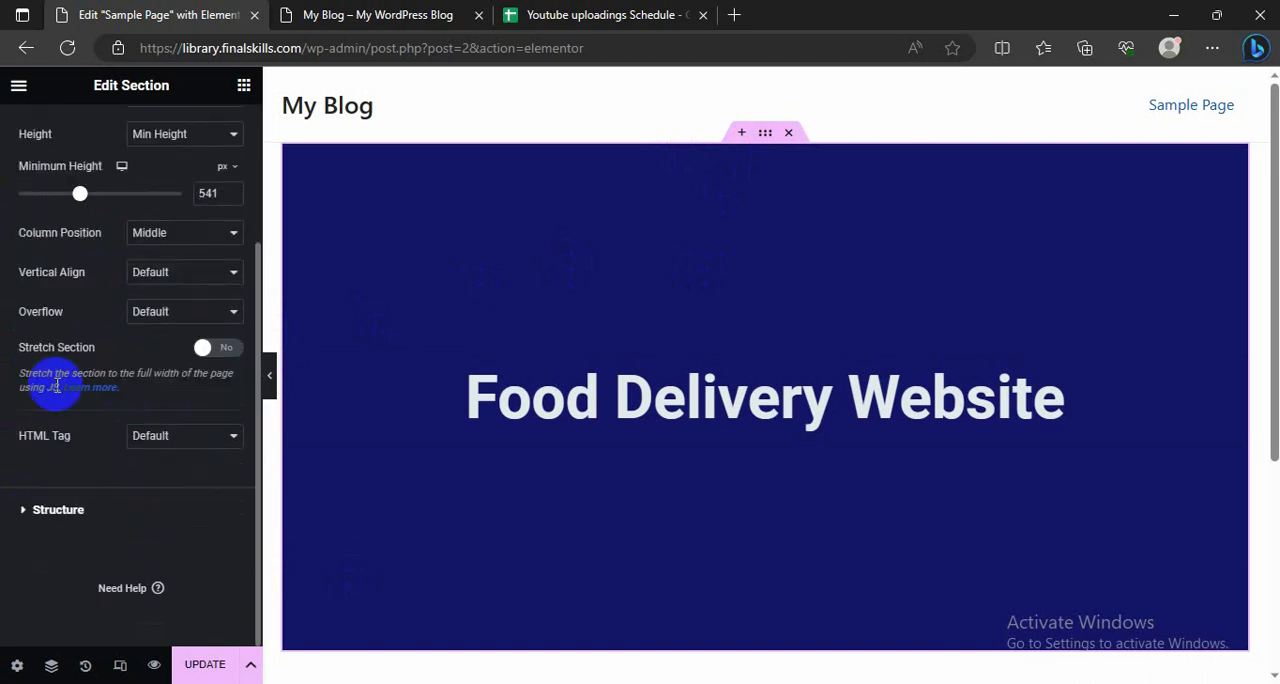
pyautogui.click(203, 348)
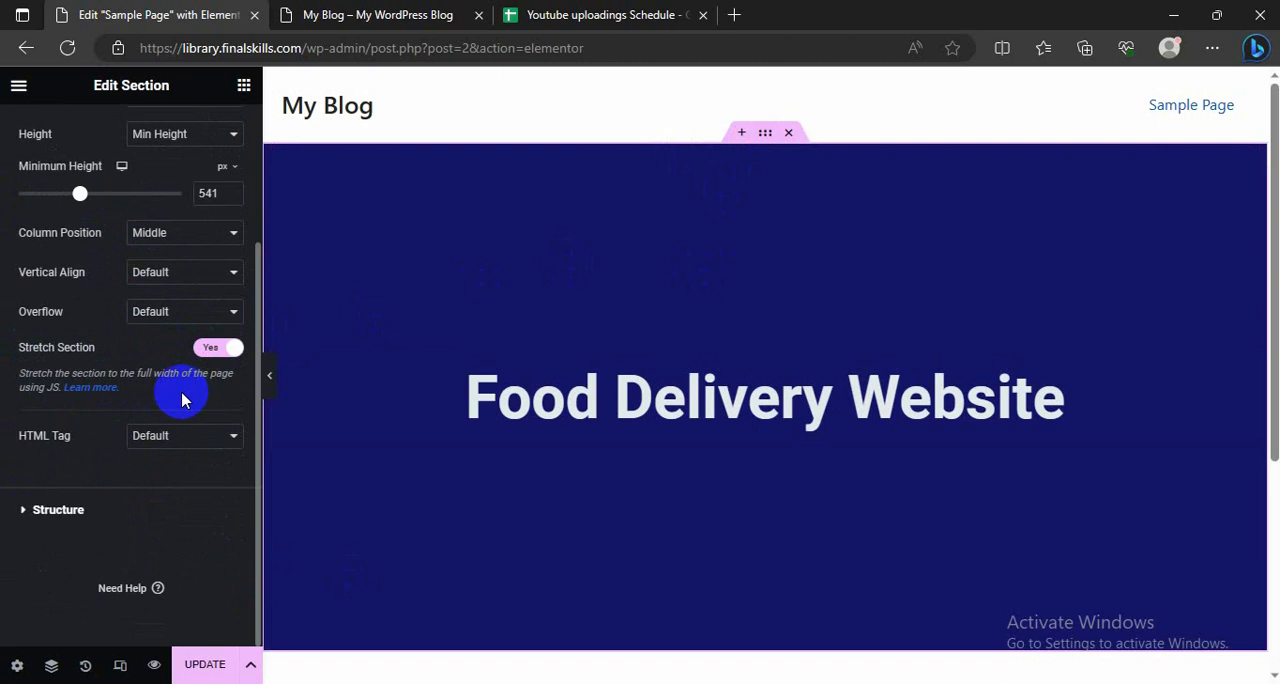
pyautogui.click(200, 442)
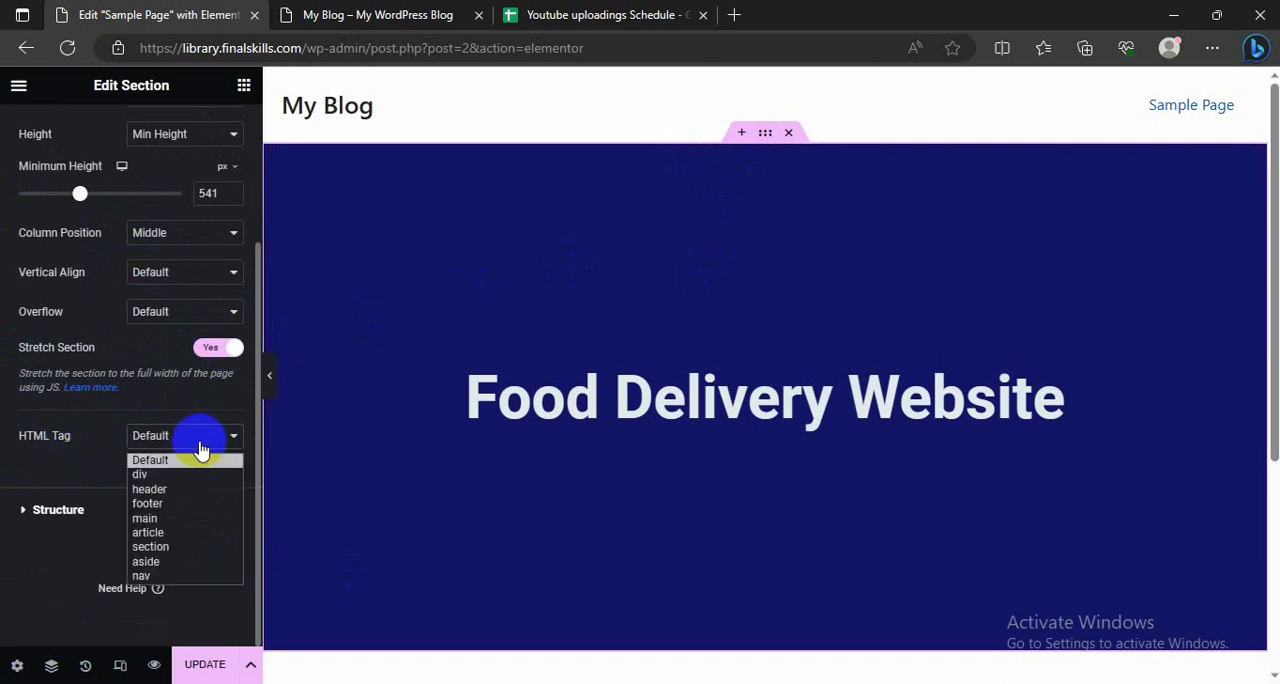
pyautogui.click(3, 448)
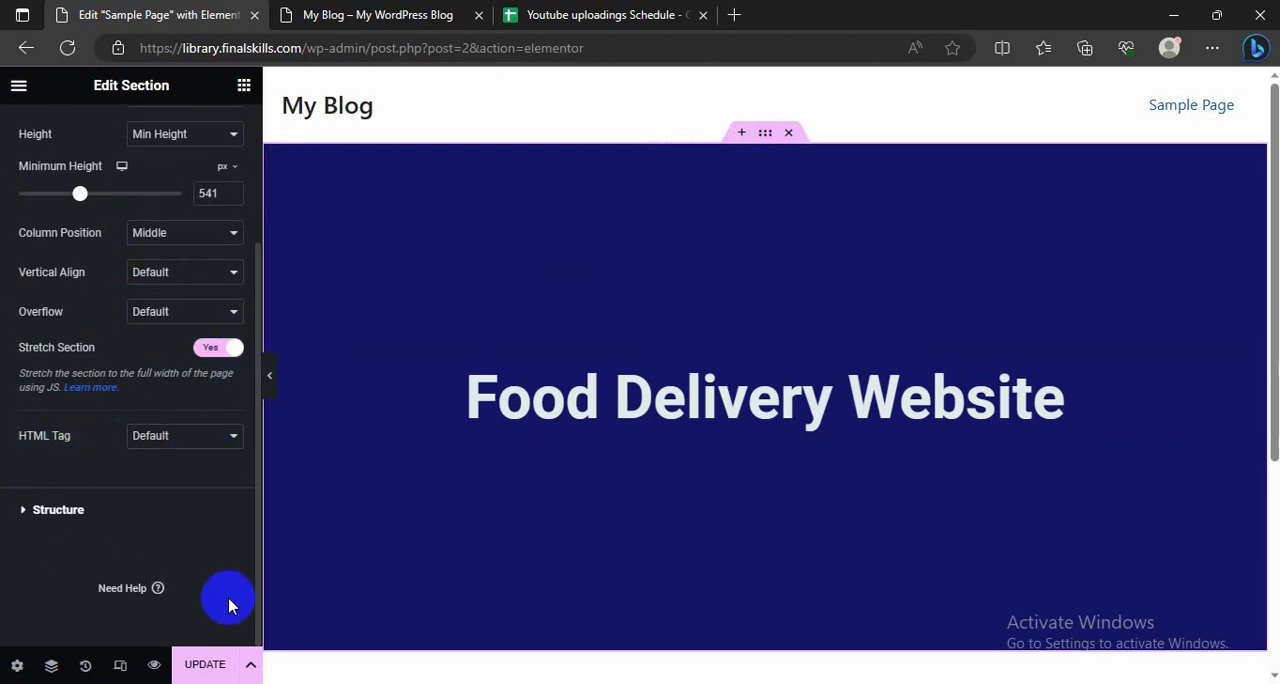
pyautogui.click(205, 668)
pyautogui.click(210, 346)
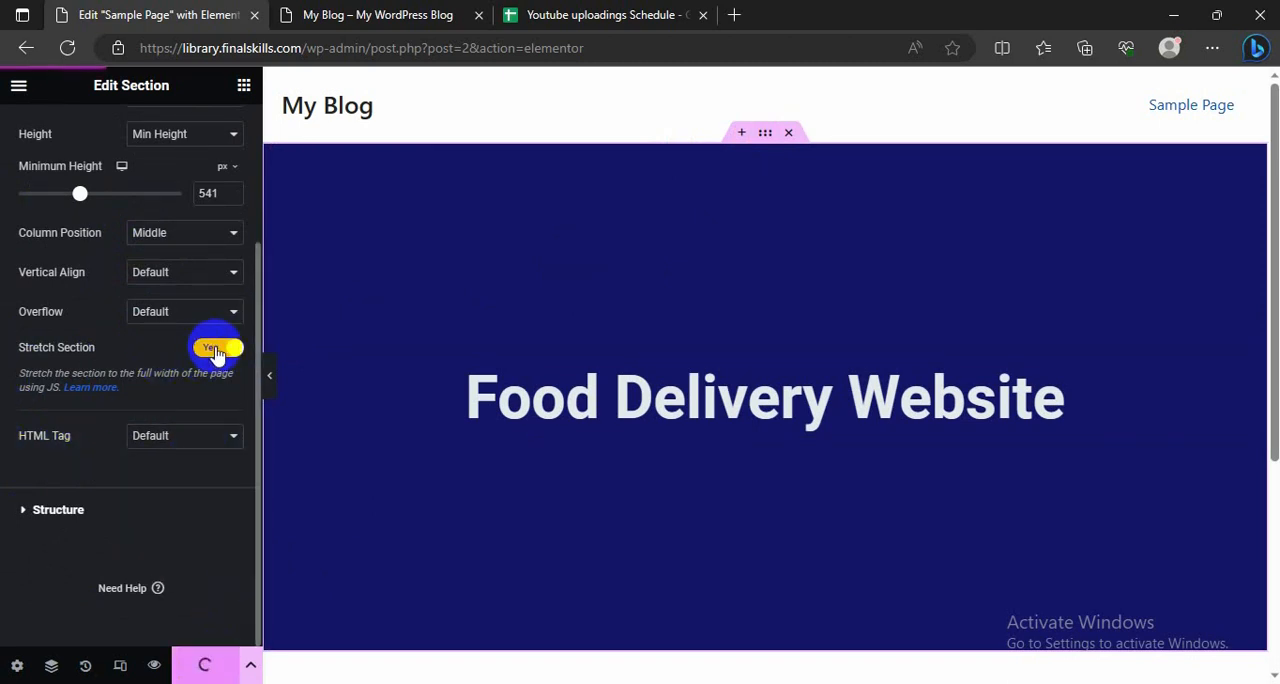
# Step: Reload the live blog and examine the stretched hero section's width from the header down to the footer
pyautogui.click(285, 18)
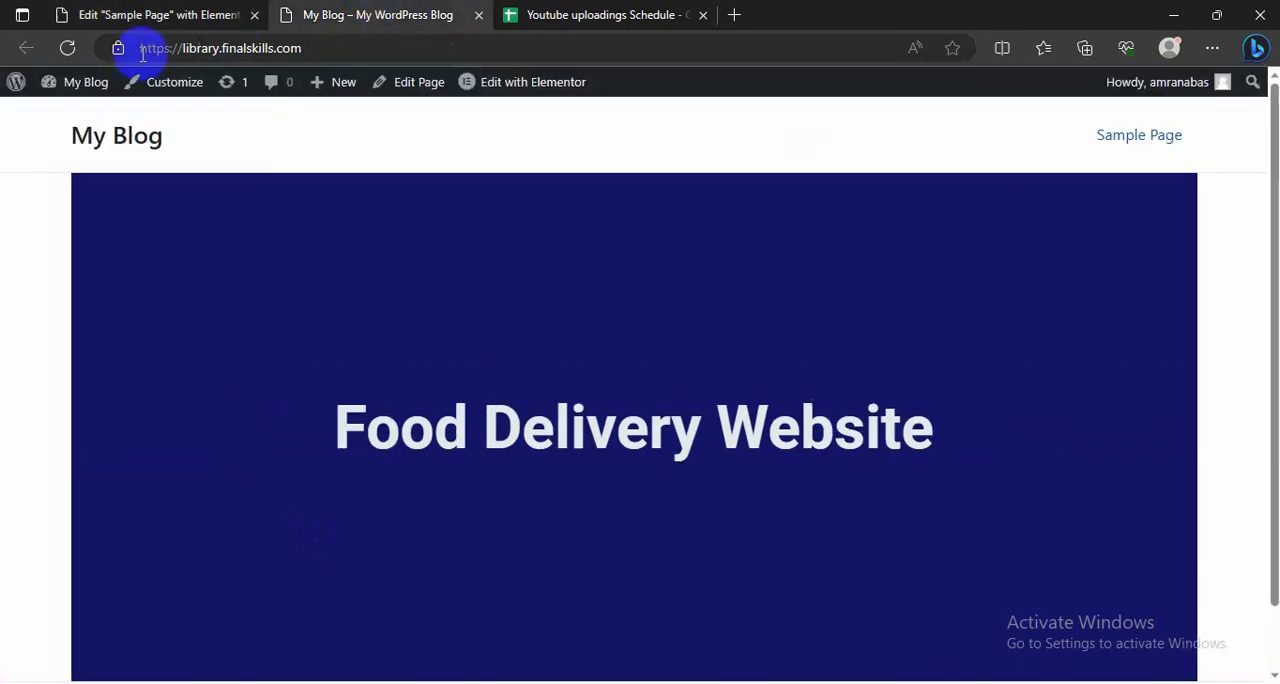
pyautogui.click(63, 55)
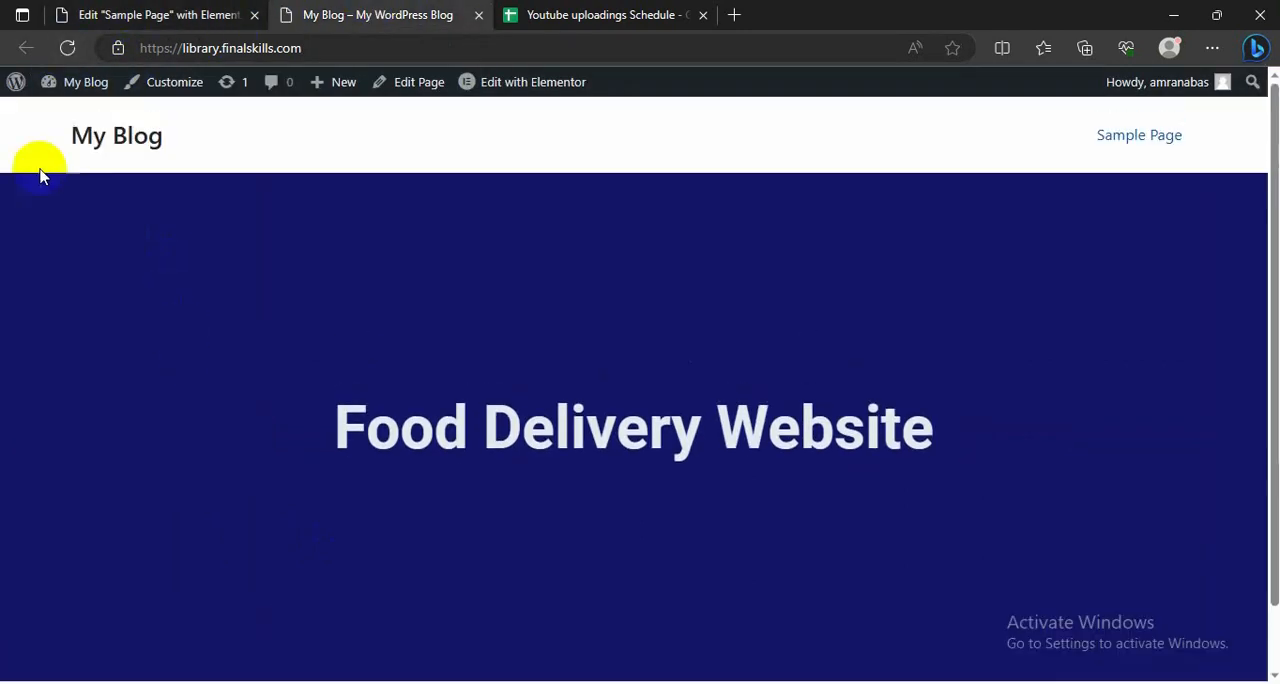
pyautogui.scroll(-1, 685, 399)
pyautogui.scroll(1, 680, 396)
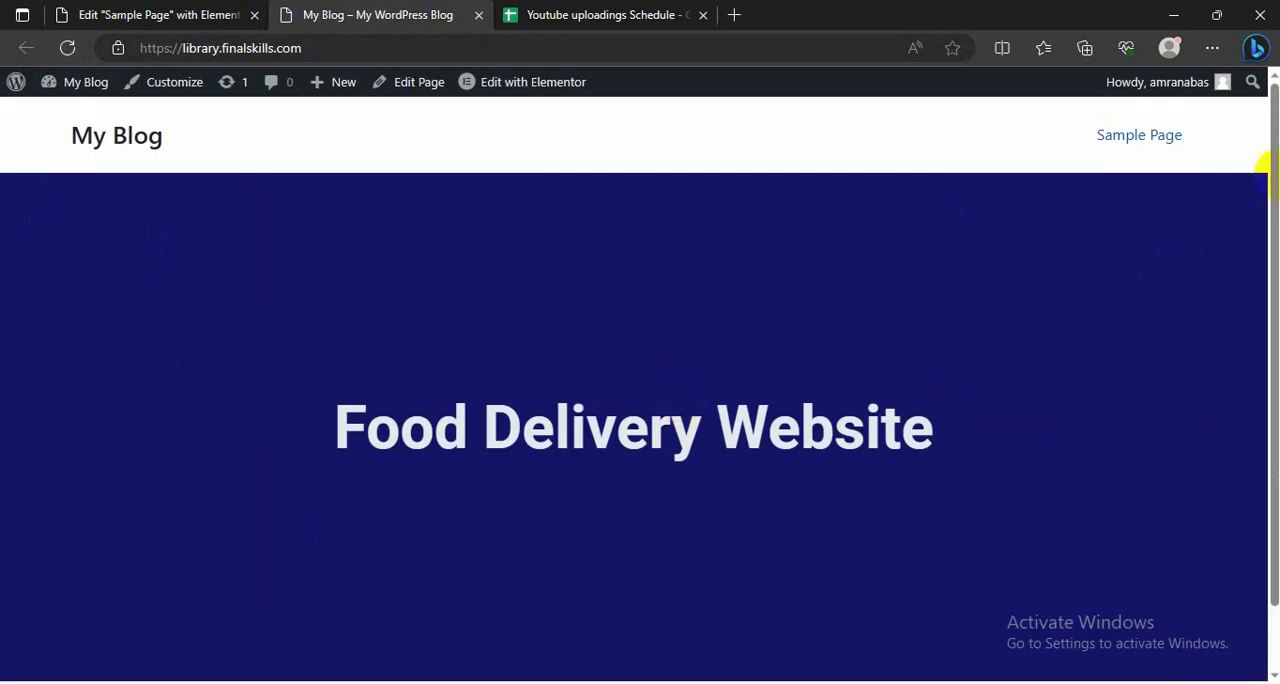
pyautogui.scroll(-1, 503, 544)
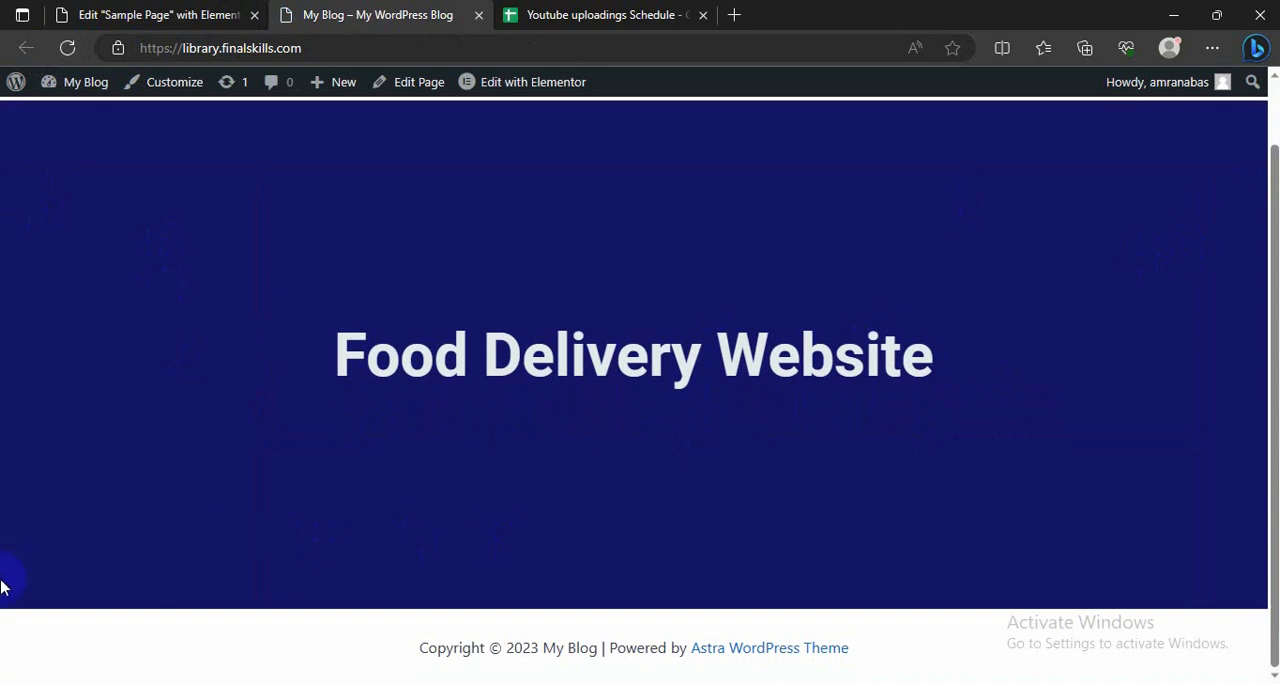
pyautogui.scroll(1, 60, 592)
pyautogui.scroll(-1, 326, 418)
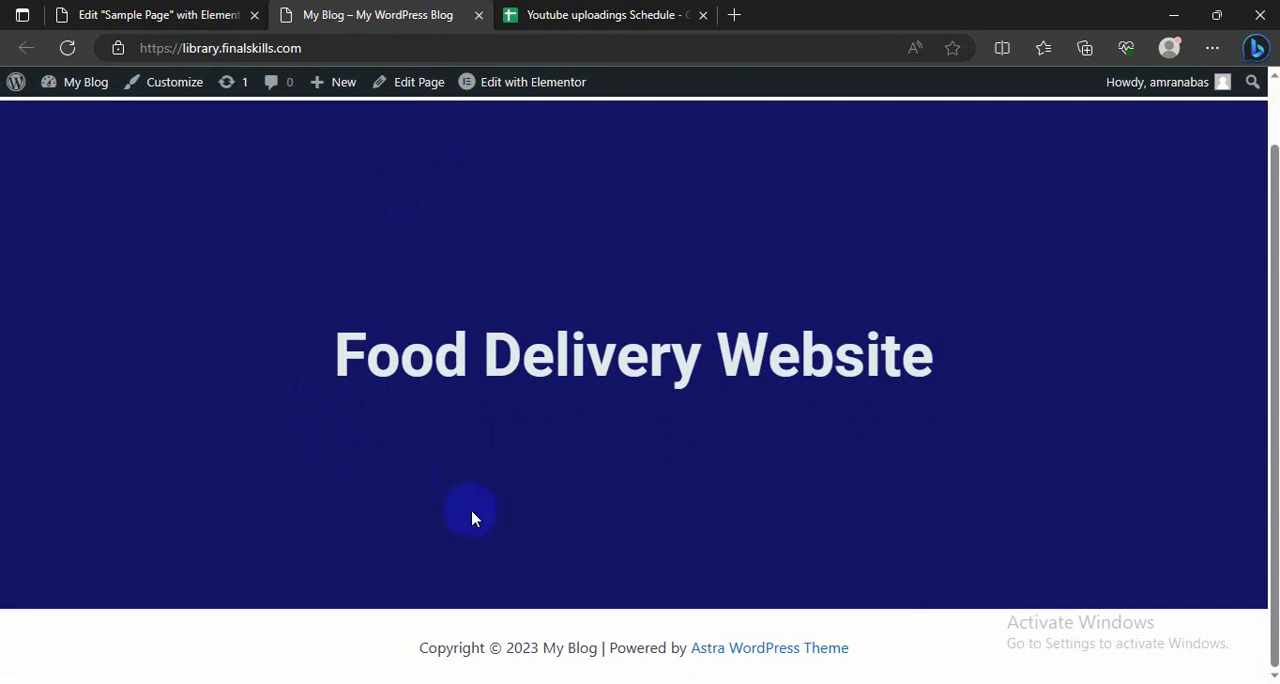
pyautogui.scroll(1, 309, 392)
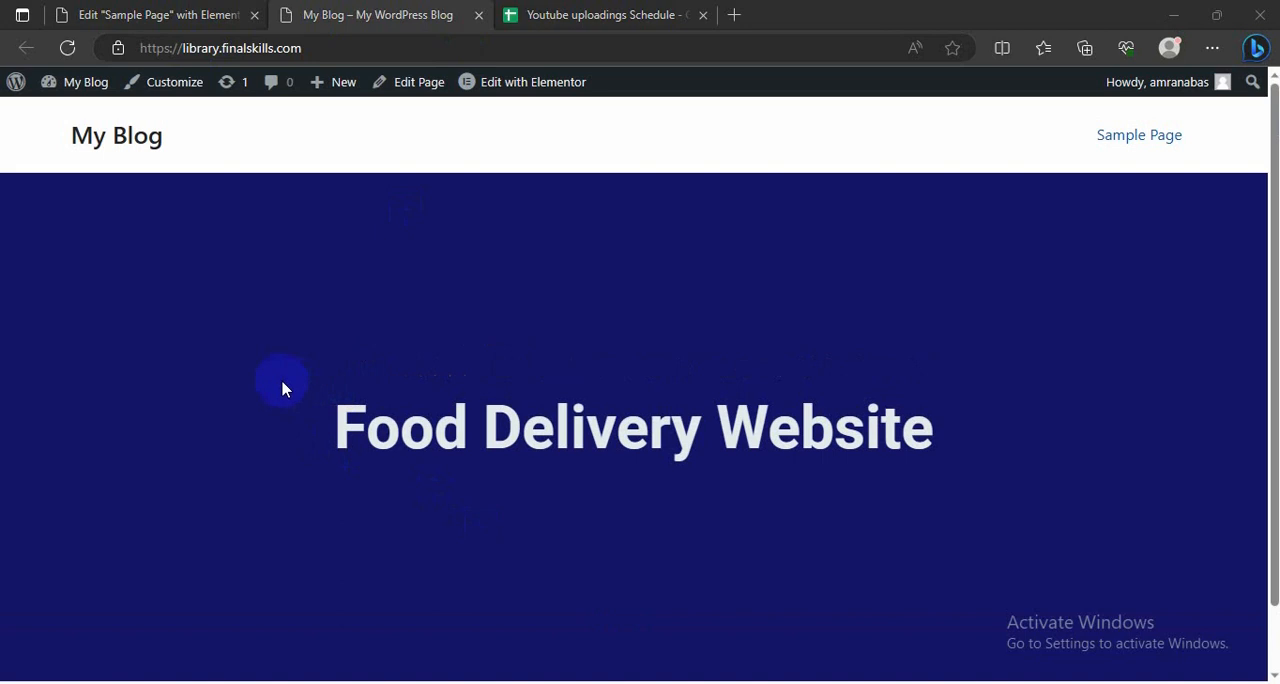
pyautogui.scroll(-1, 245, 343)
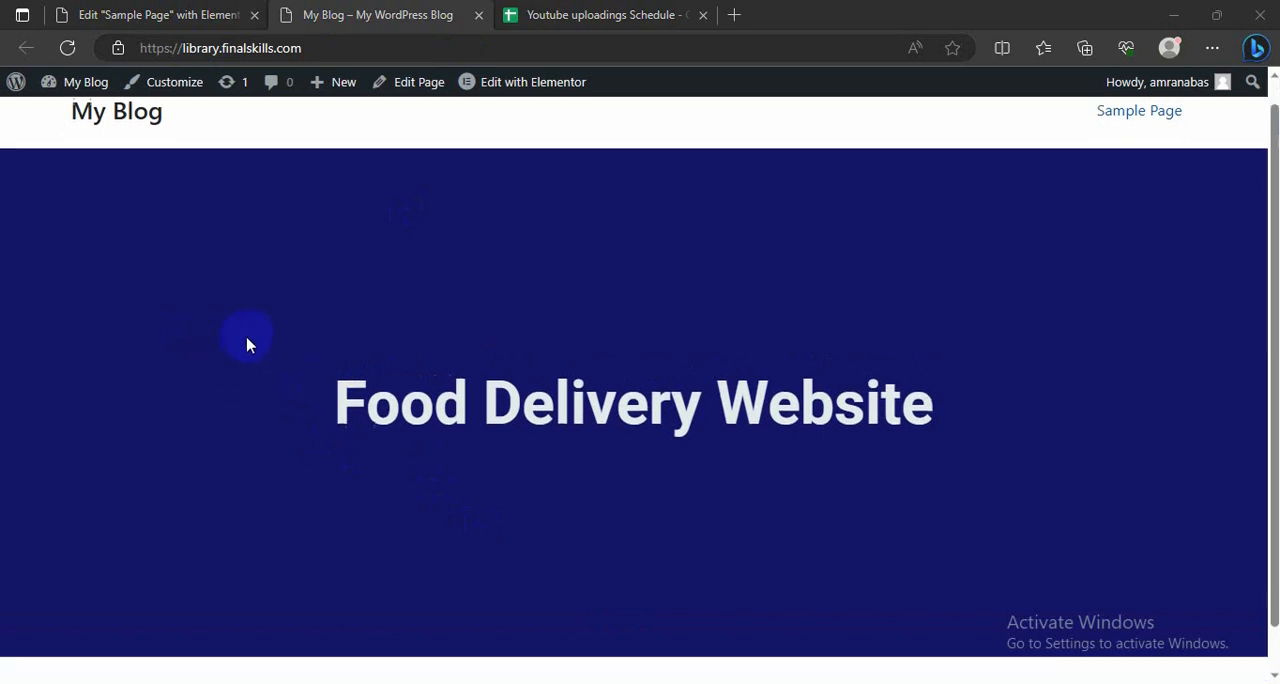
pyautogui.scroll(1, 243, 343)
pyautogui.scroll(-1, 414, 434)
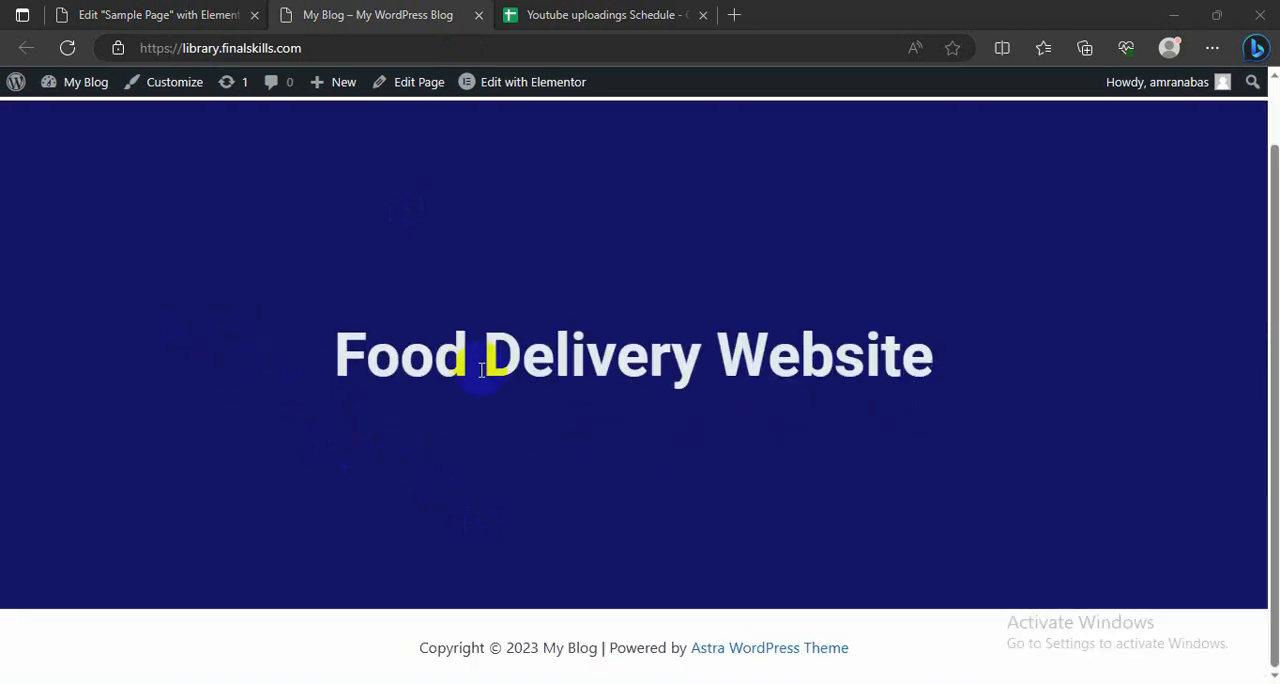
pyautogui.scroll(1, 481, 370)
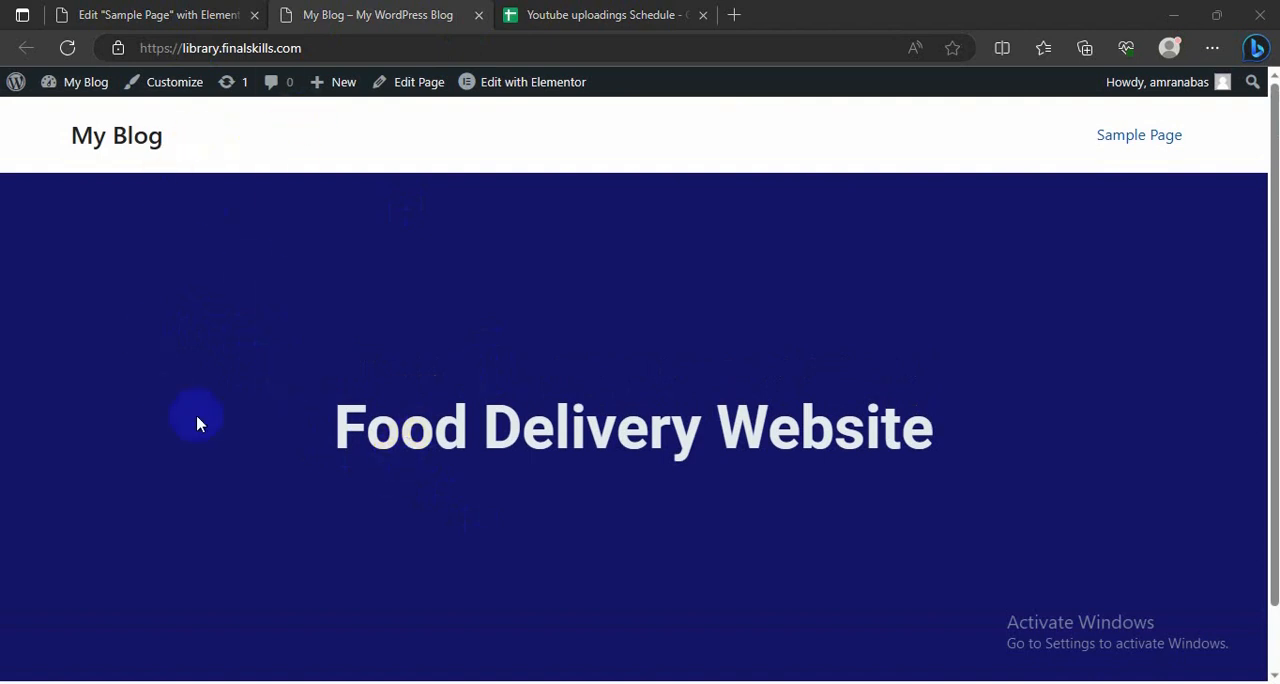
pyautogui.click(200, 14)
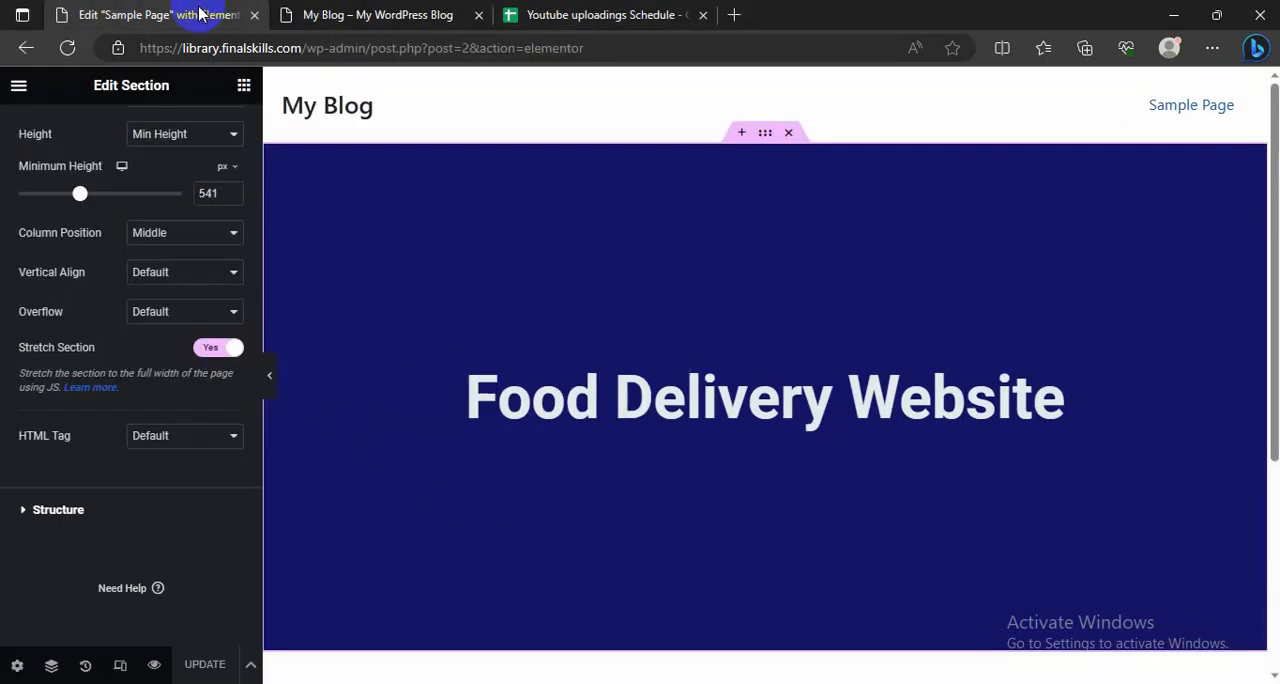
pyautogui.click(373, 12)
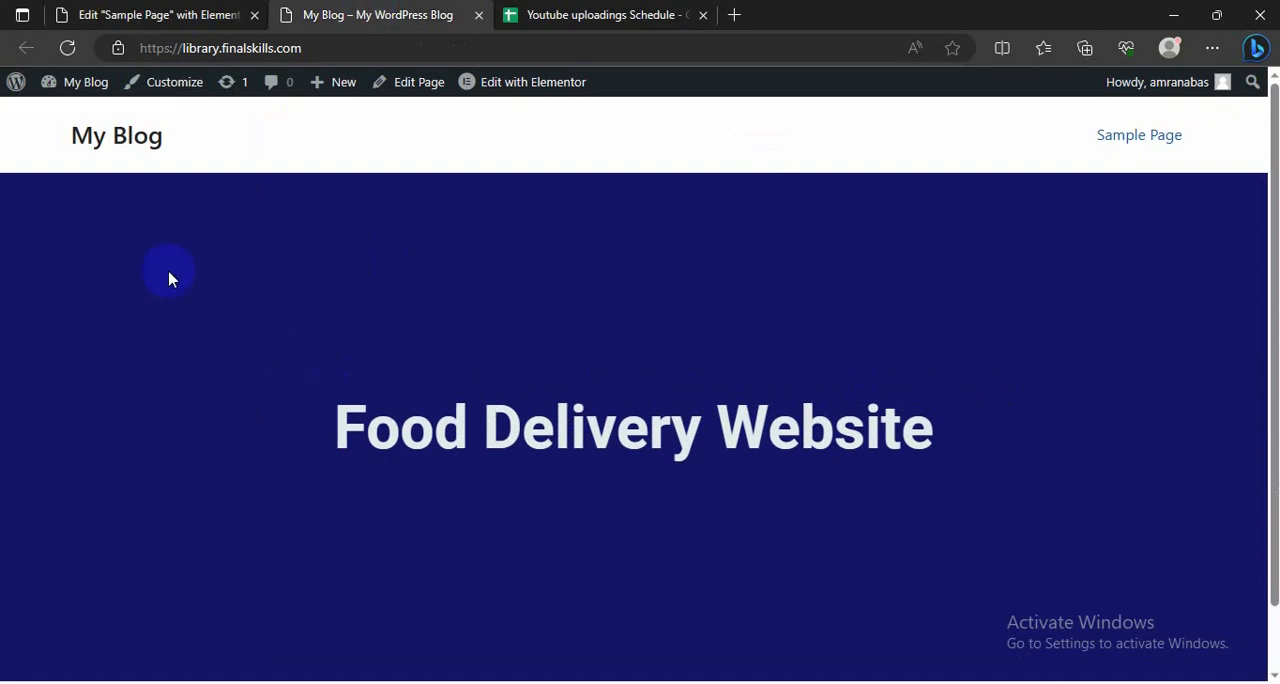
pyautogui.moveTo(66, 88)
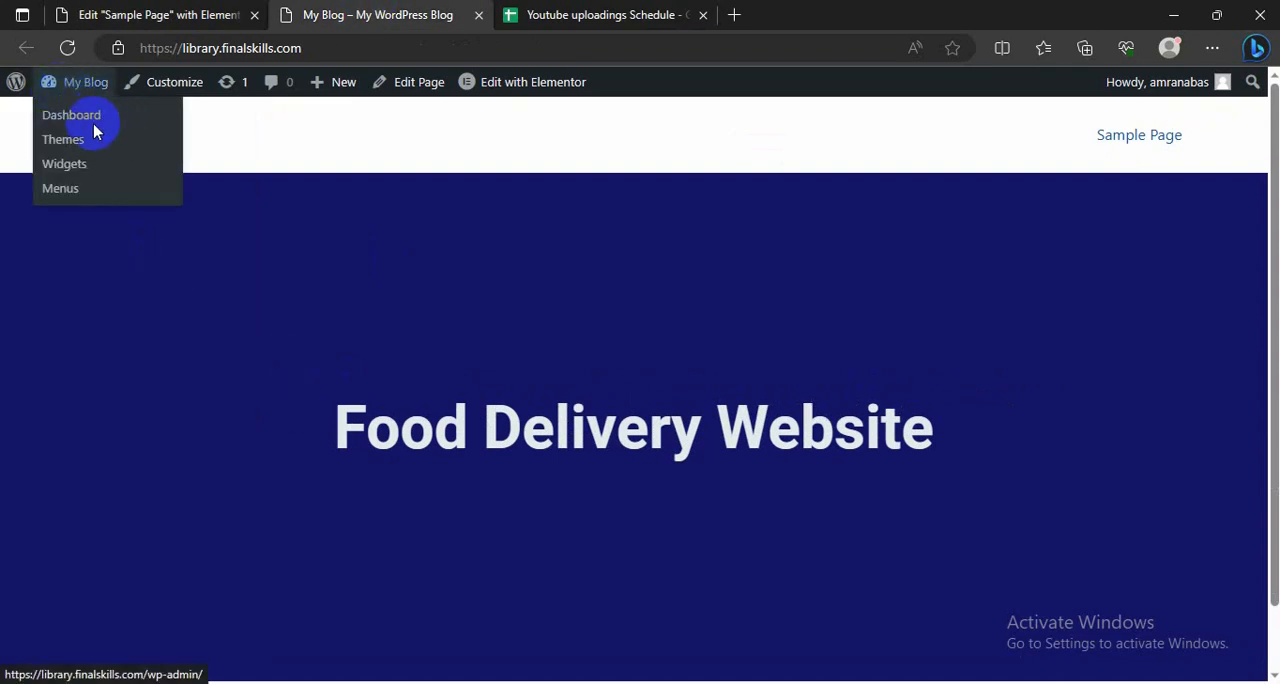
pyautogui.click(127, 148)
pyautogui.scroll(-1, 206, 370)
pyautogui.scroll(1, 206, 372)
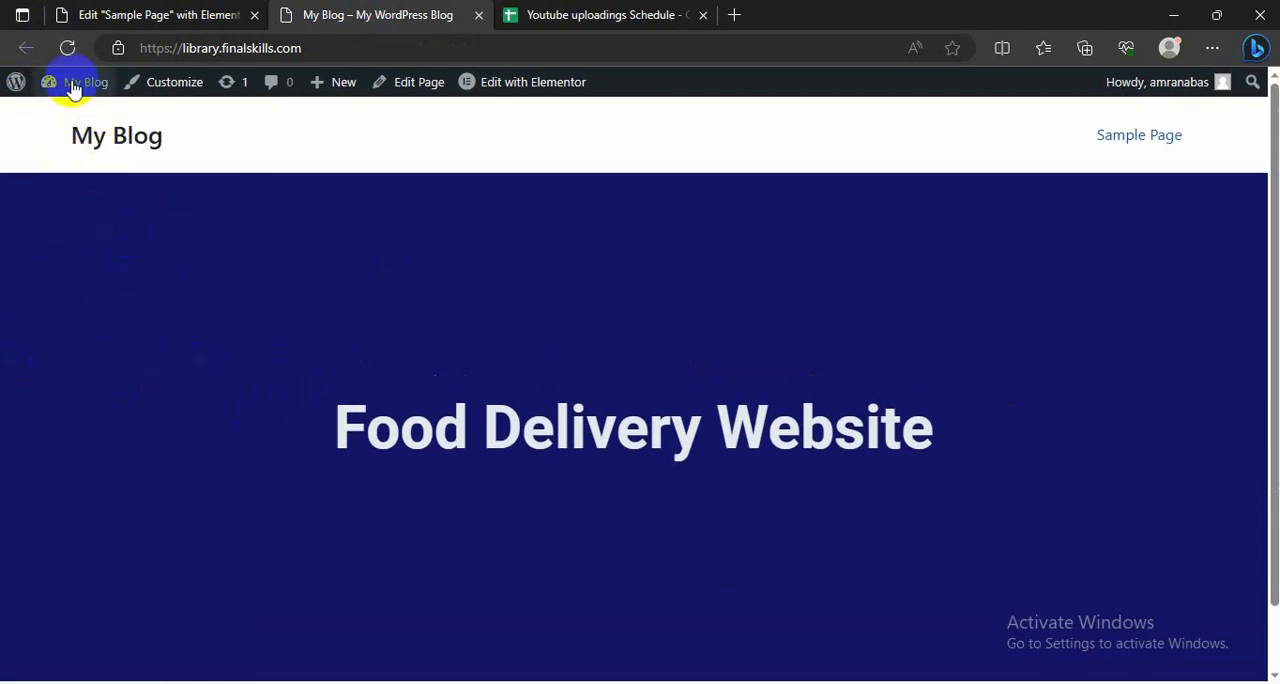
# Step: Open the blog's dashboard in a new browser tab and go to the page for adding new plugins
pyautogui.moveTo(76, 100)
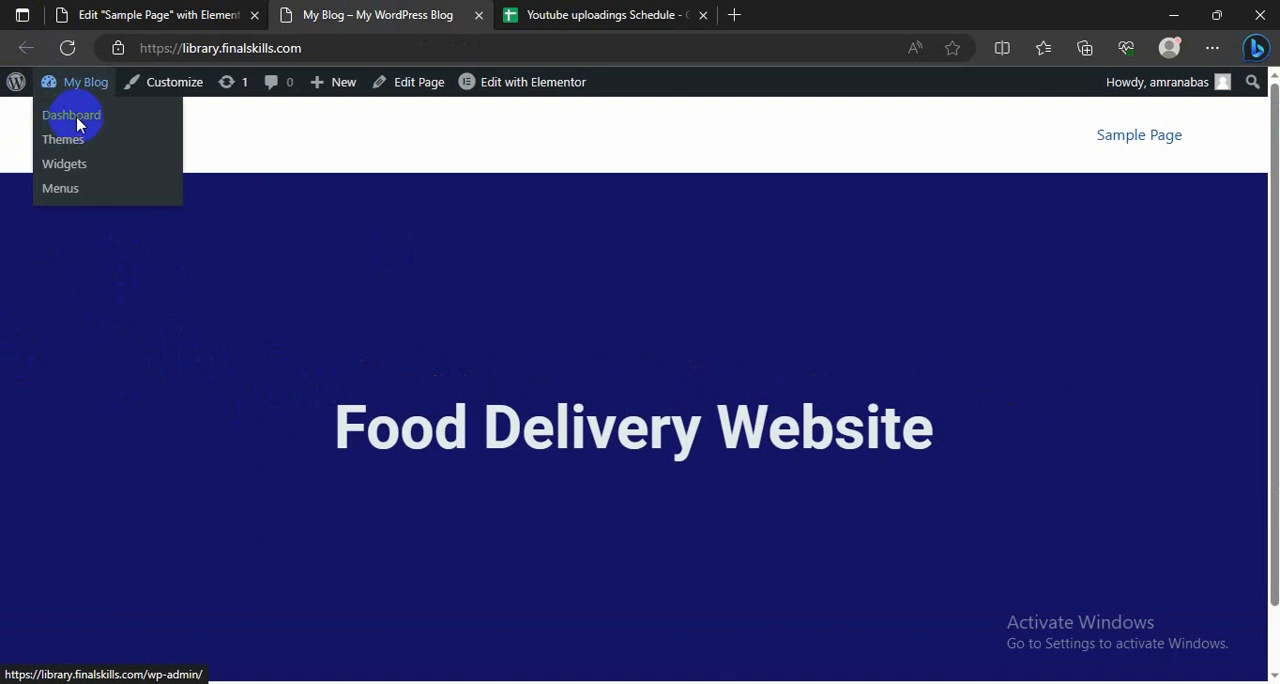
pyautogui.rightClick(77, 122)
pyautogui.click(133, 129)
pyautogui.click(578, 14)
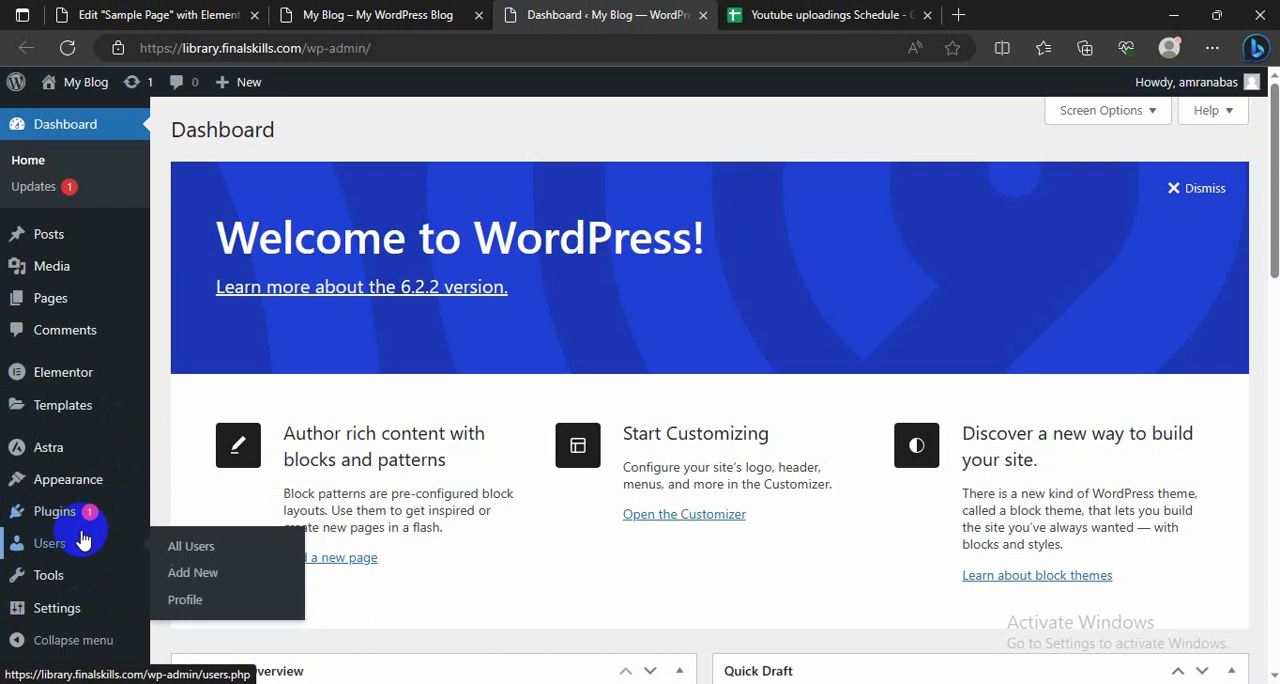
pyautogui.moveTo(80, 520)
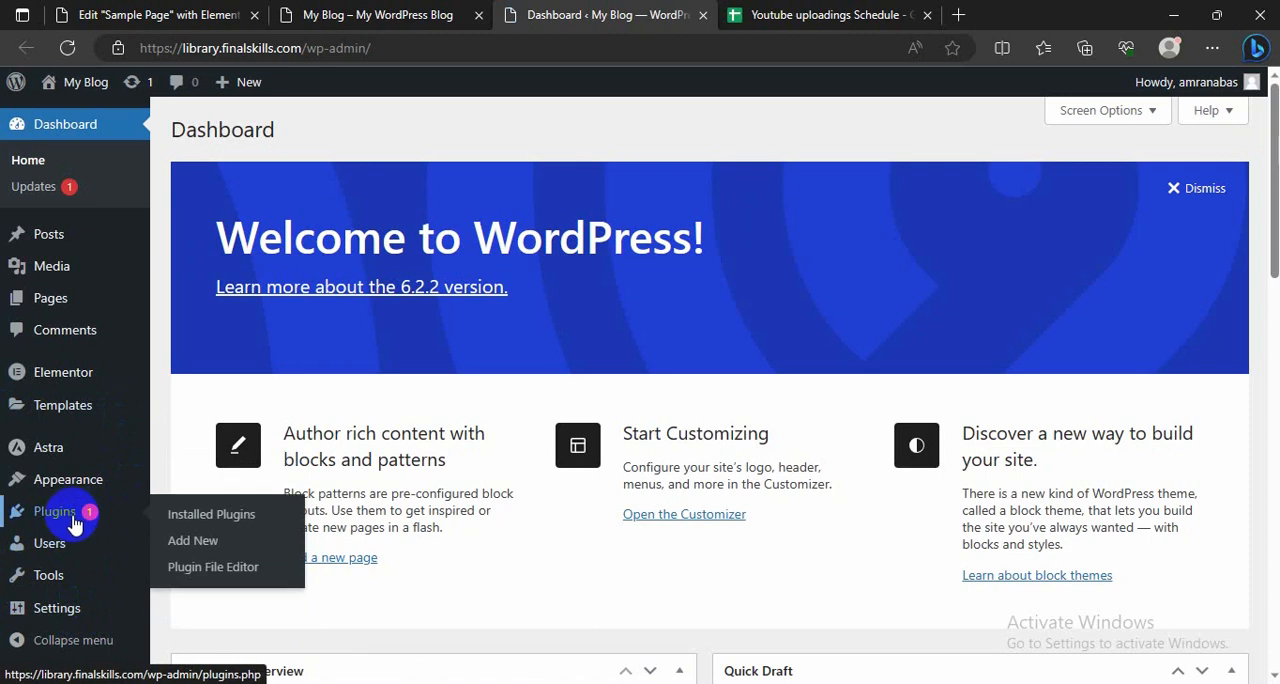
pyautogui.click(194, 545)
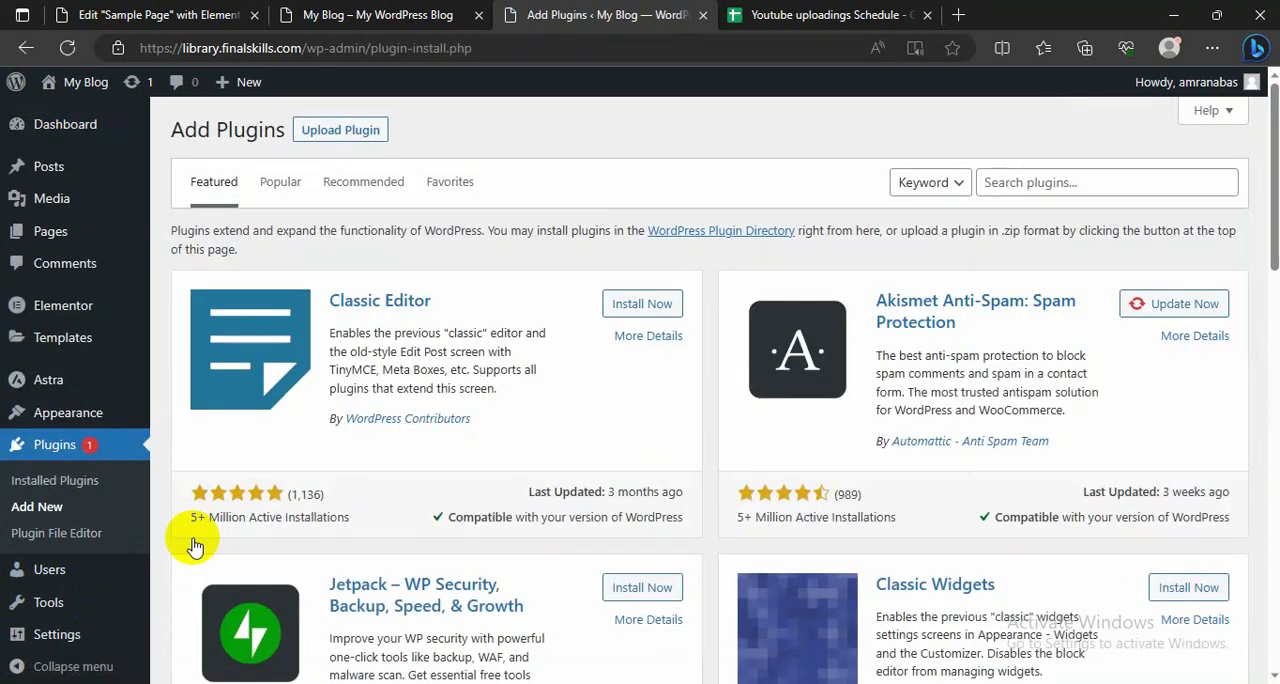
# Step: Install and activate the Classic Editor plugin from the featured plugins
pyautogui.scroll(-1, 486, 406)
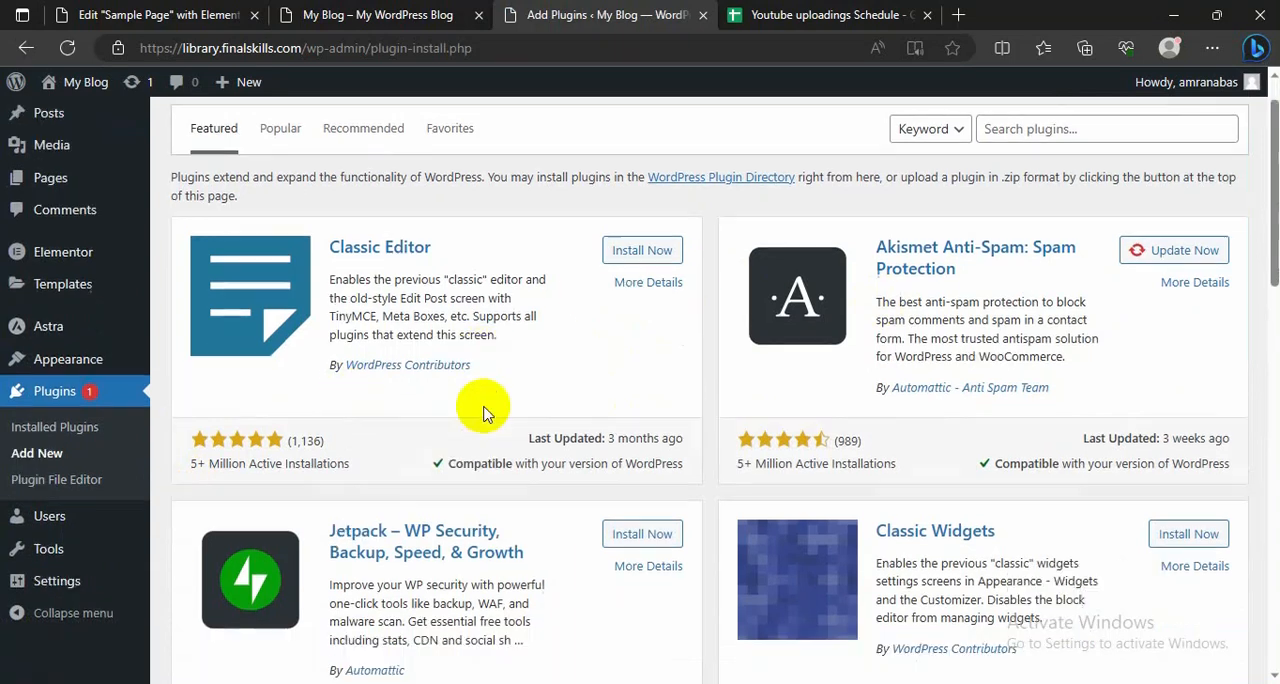
pyautogui.scroll(1, 486, 410)
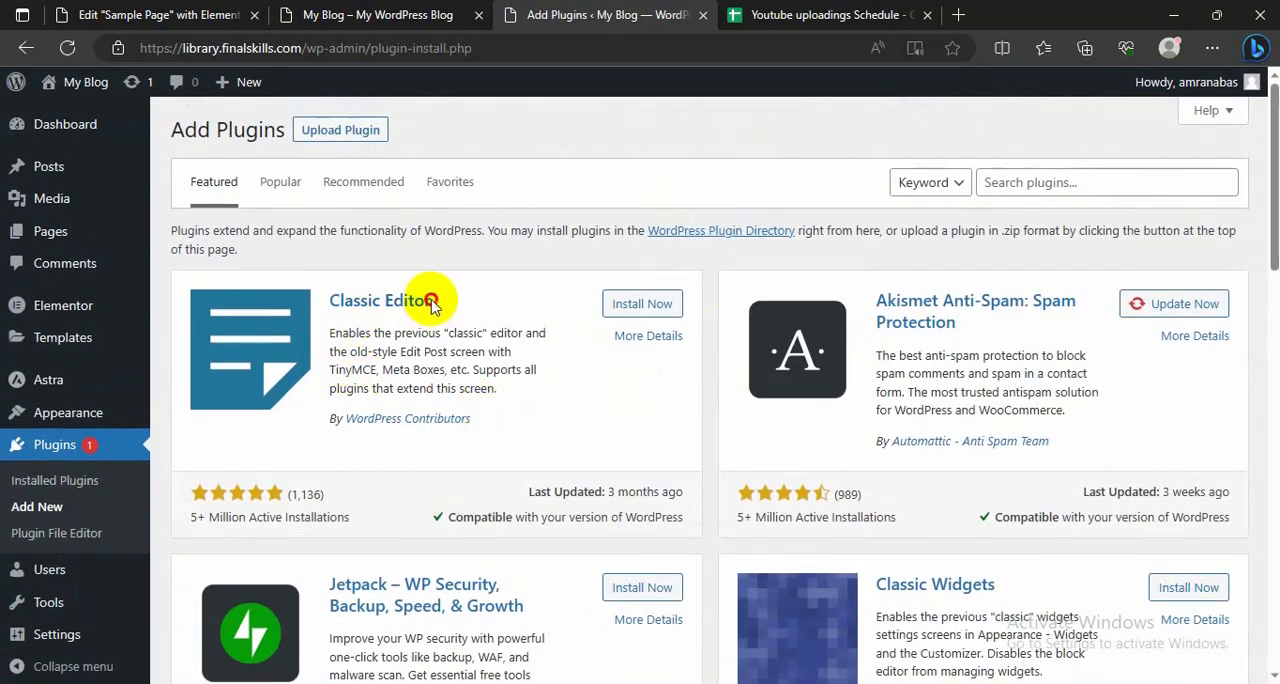
pyautogui.moveTo(432, 303); pyautogui.dragTo(338, 300)
pyautogui.moveTo(354, 517); pyautogui.dragTo(232, 510)
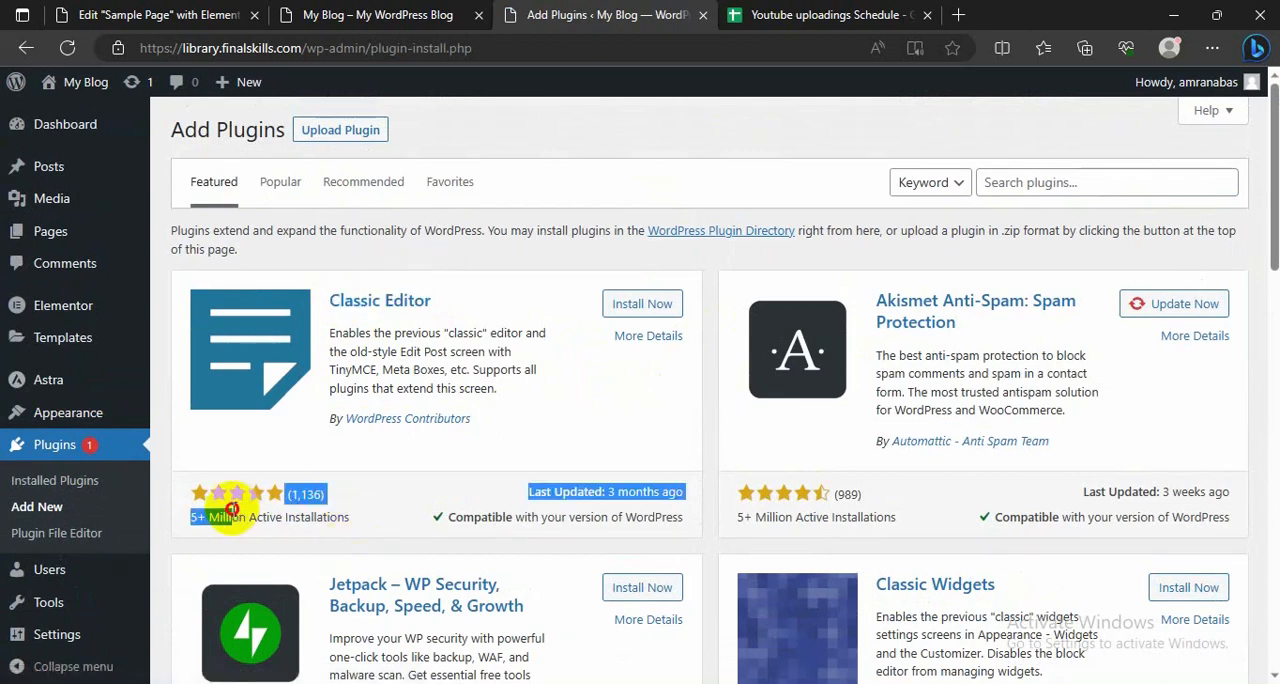
pyautogui.click(636, 303)
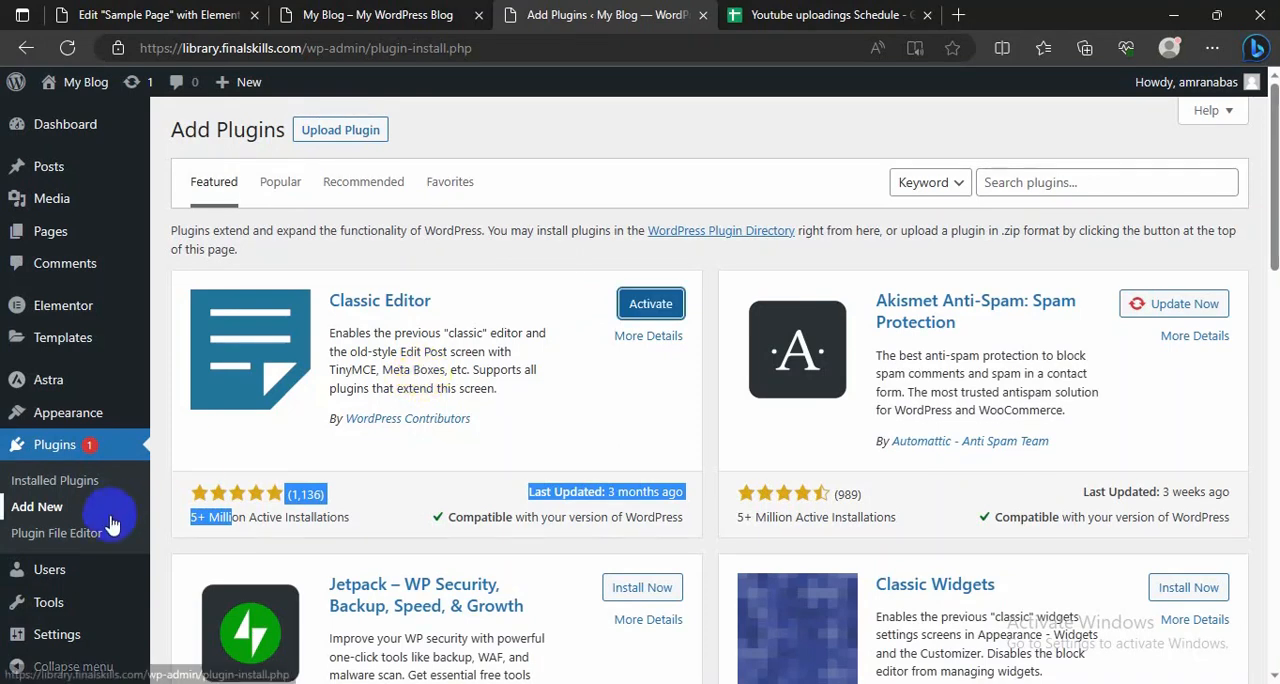
pyautogui.click(648, 306)
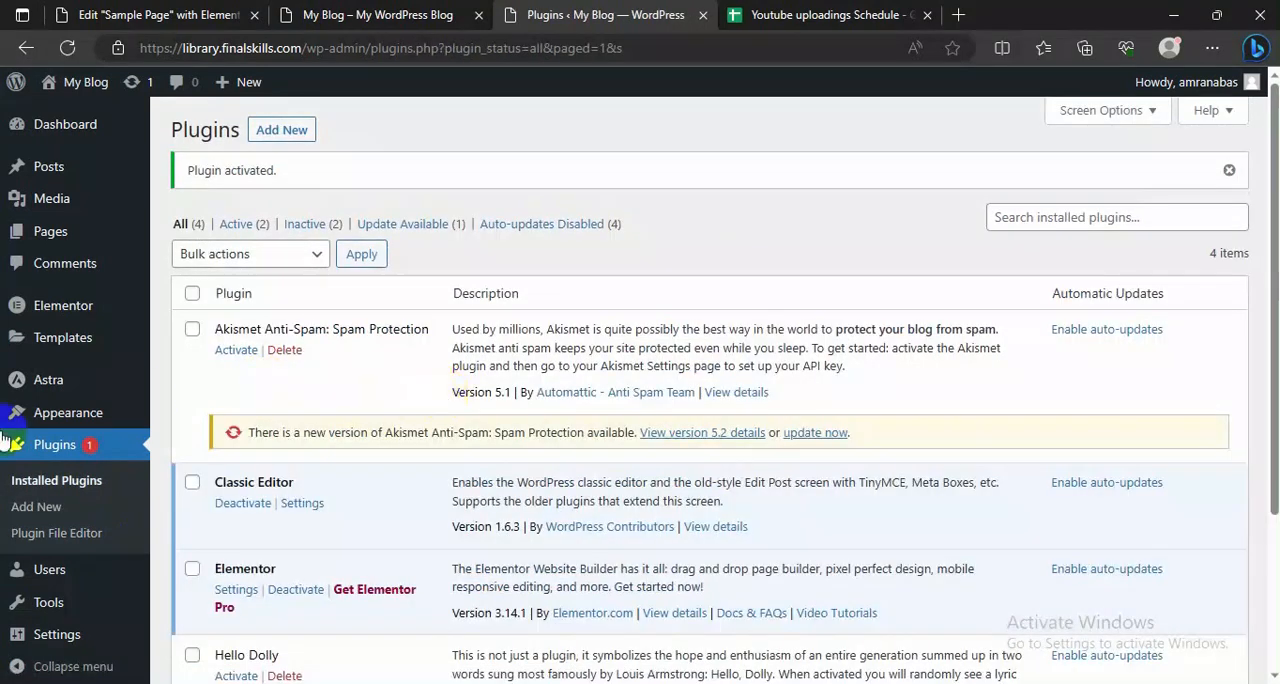
# Step: Look over the installed plugins and start adding a new page
pyautogui.scroll(-2, 371, 329)
pyautogui.scroll(2, 366, 403)
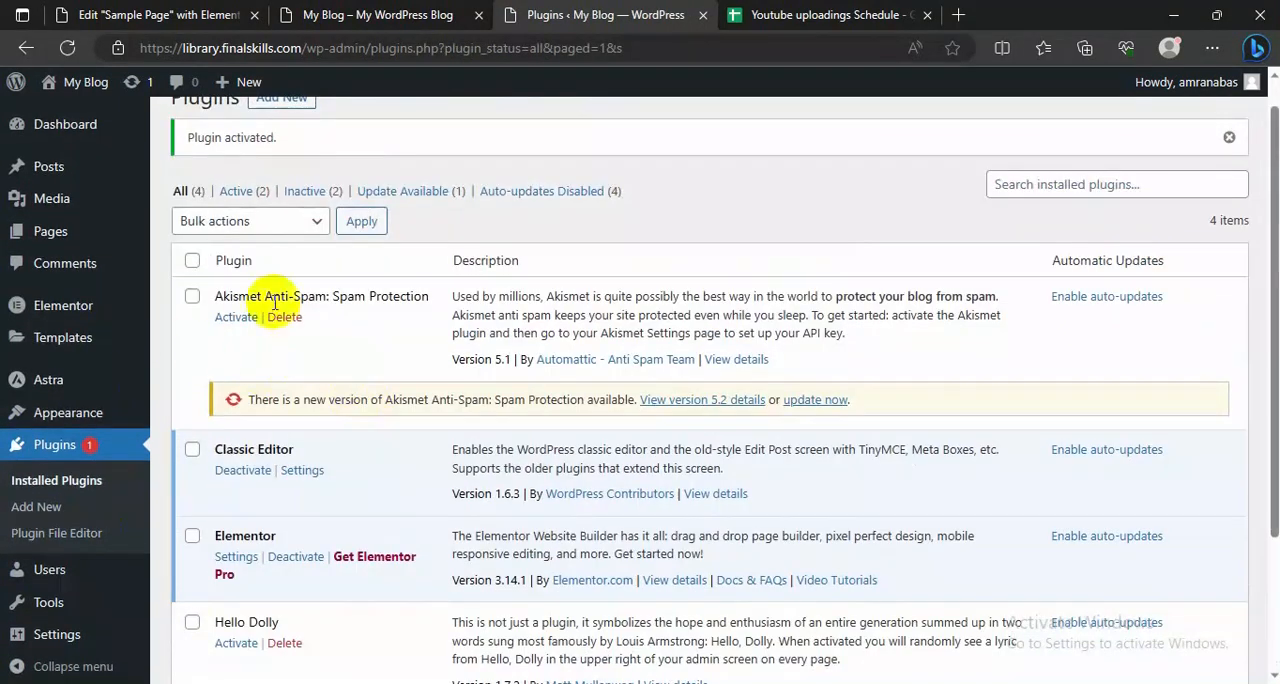
pyautogui.scroll(-1, 90, 410)
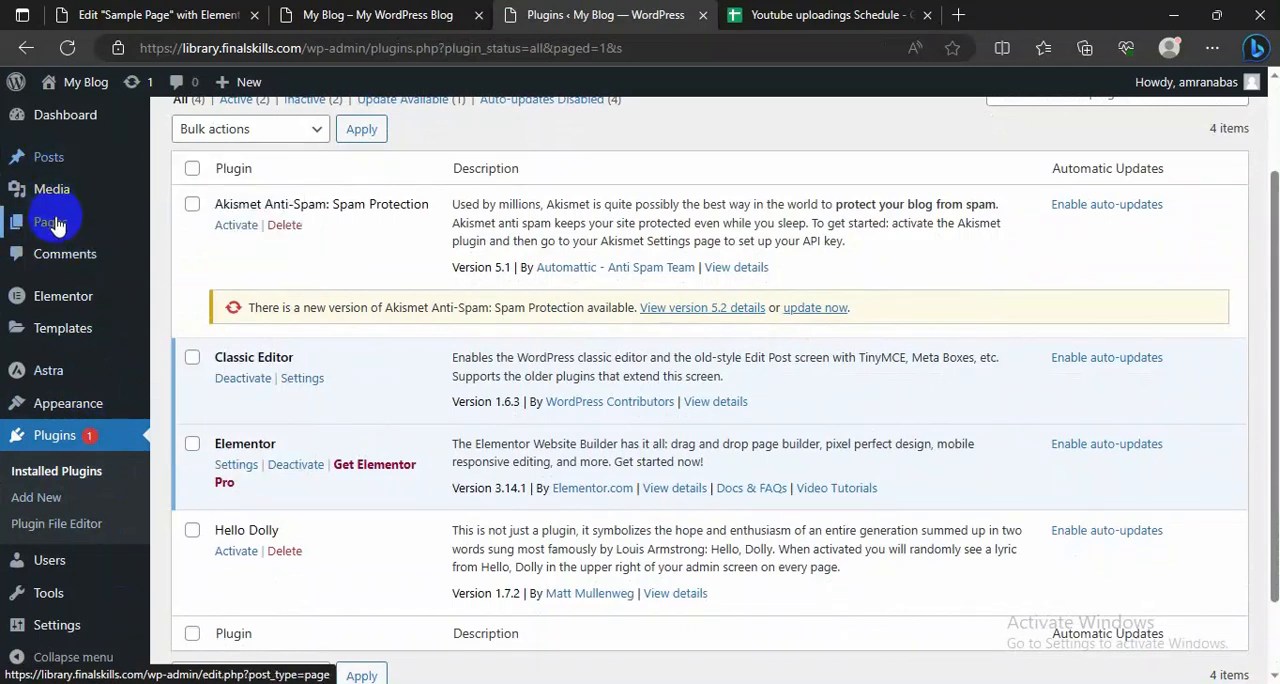
pyautogui.moveTo(52, 223)
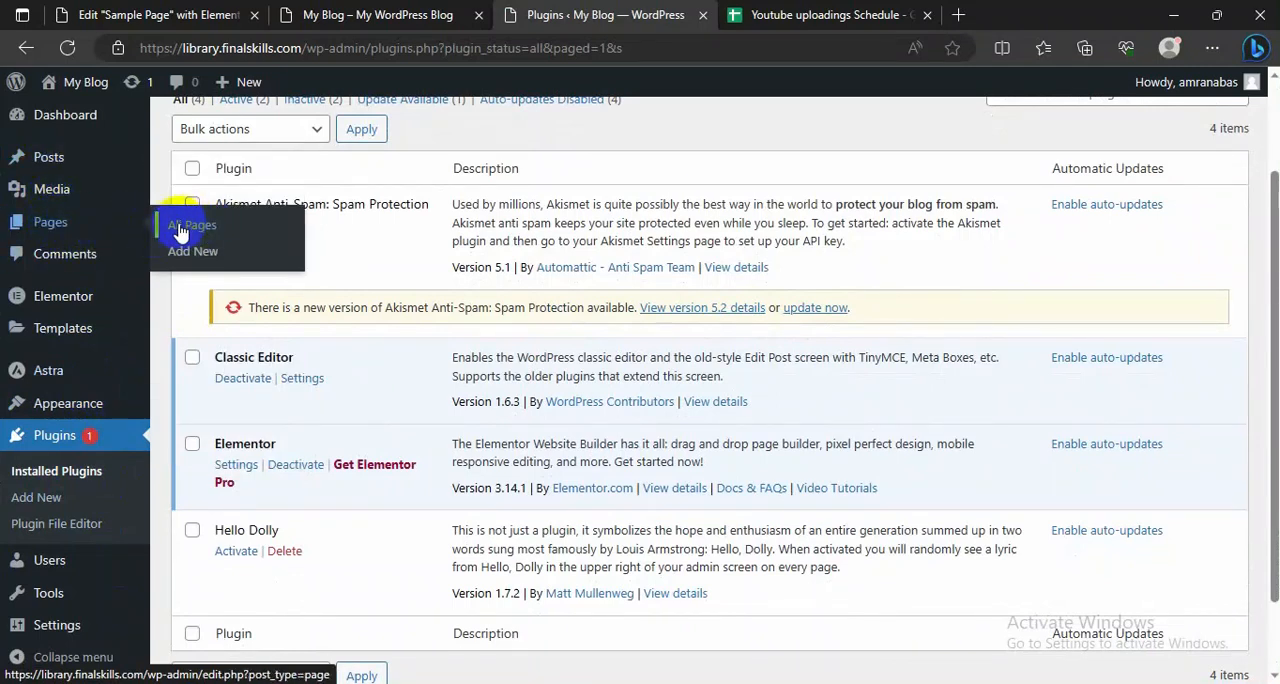
pyautogui.click(185, 255)
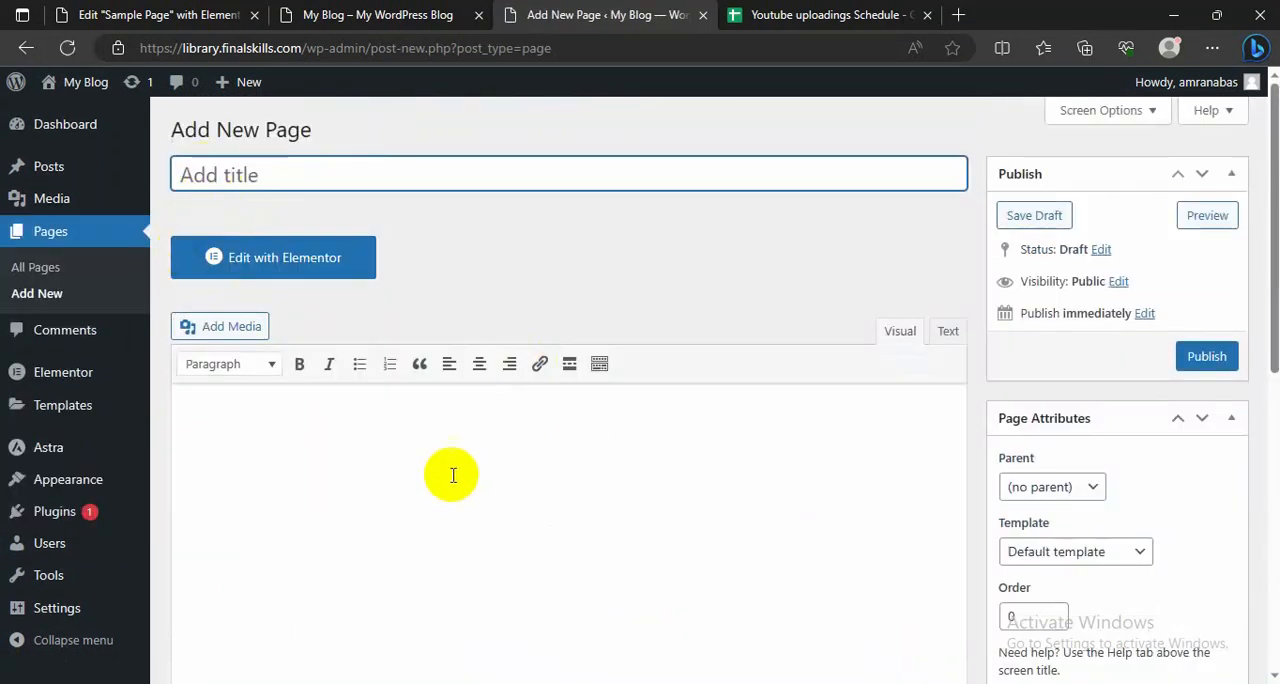
# Step: Examine the classic editor's new page screen, including the content area, publishing options, Page Attributes and Astra Settings
pyautogui.scroll(-4, 453, 470)
pyautogui.scroll(2, 470, 435)
pyautogui.scroll(2, 355, 430)
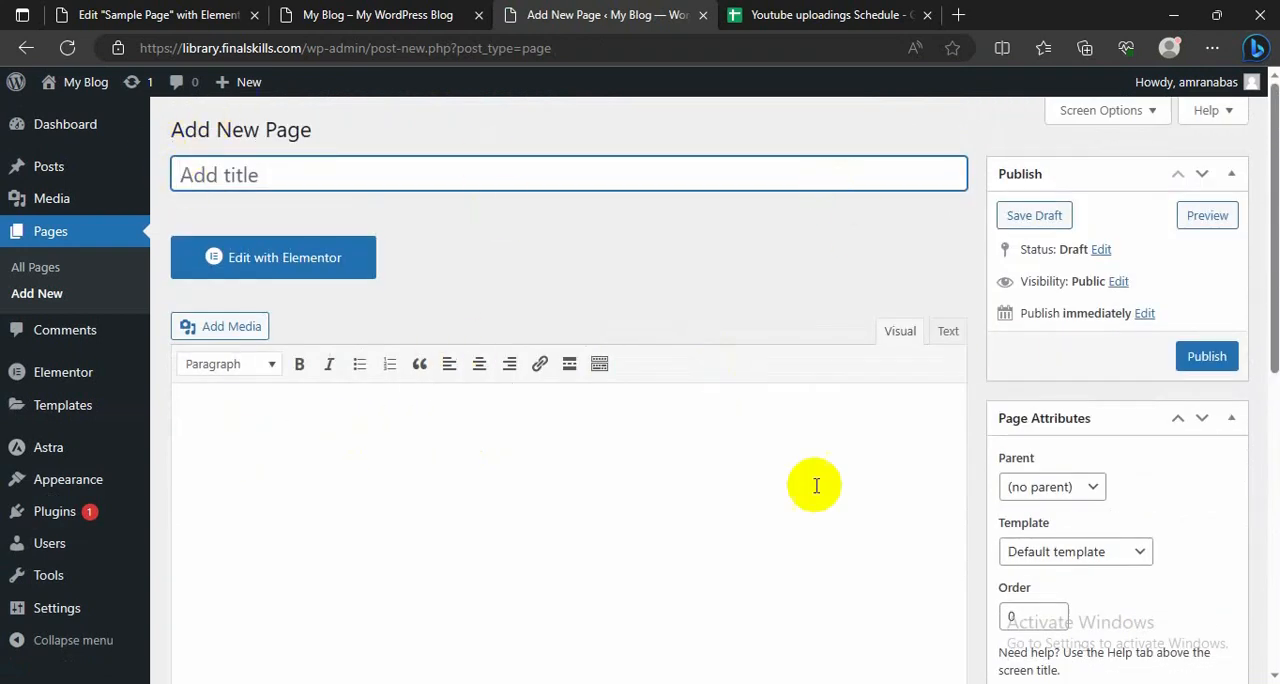
pyautogui.click(203, 414)
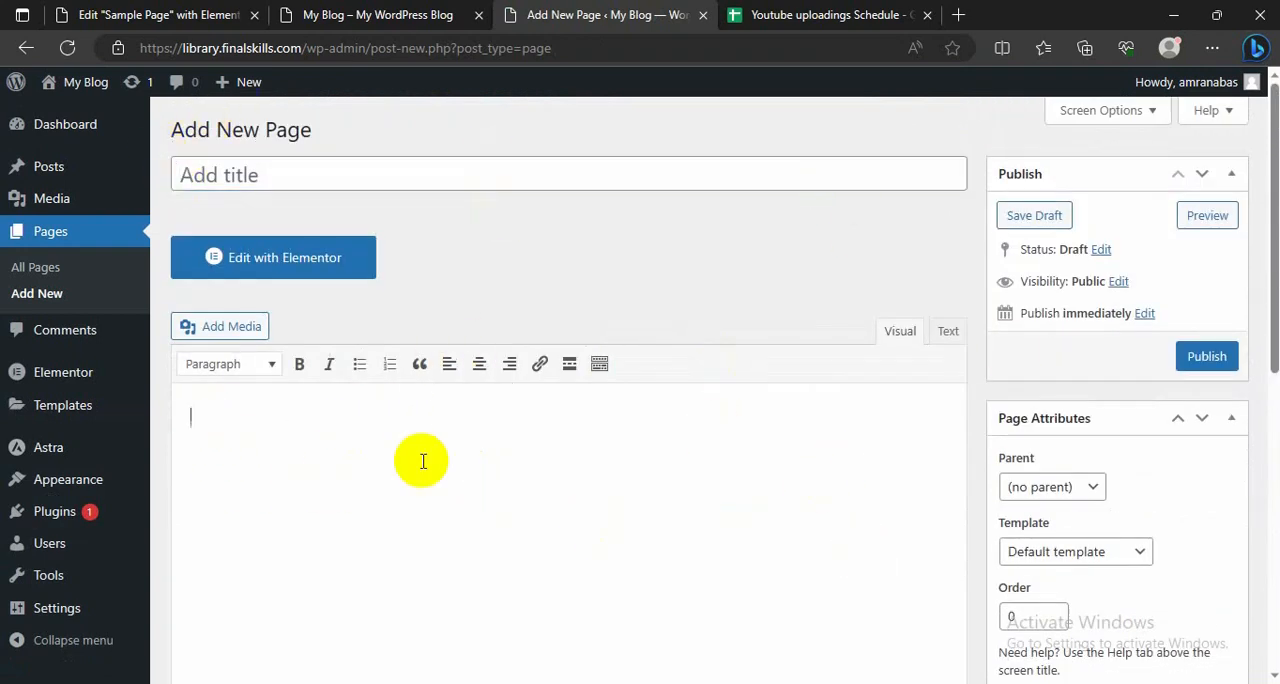
pyautogui.scroll(-5, 410, 455)
pyautogui.scroll(4, 423, 371)
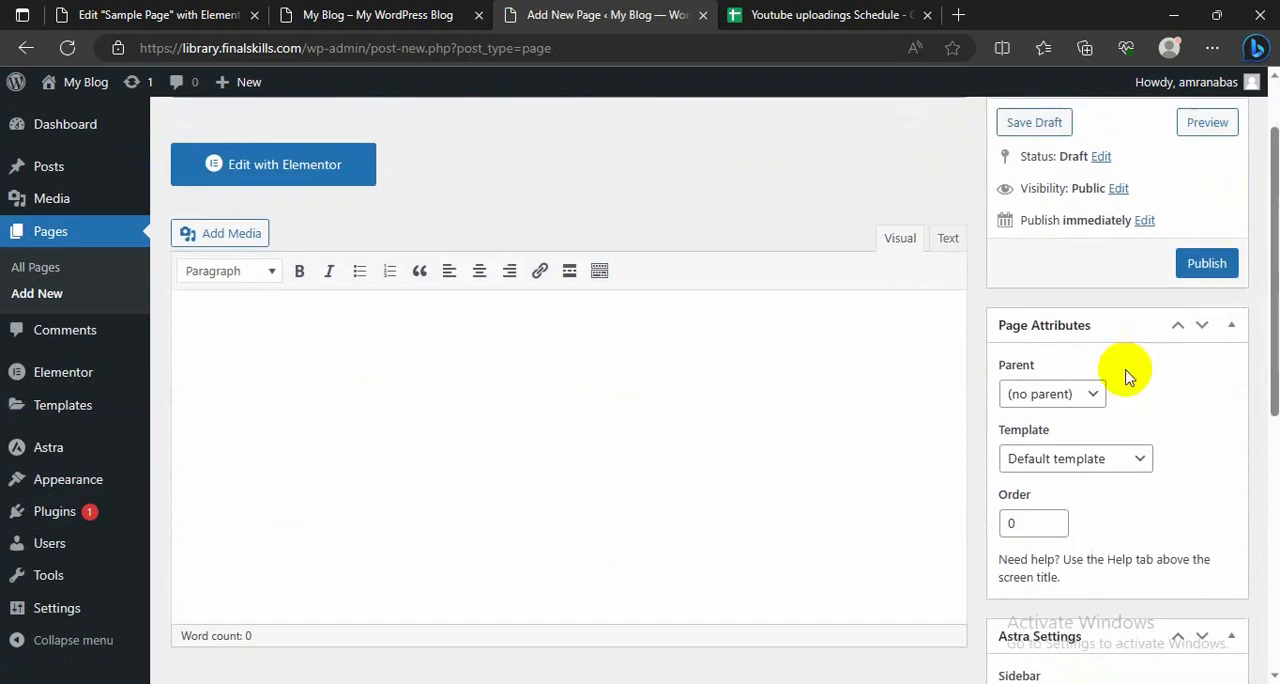
pyautogui.scroll(-4, 1106, 500)
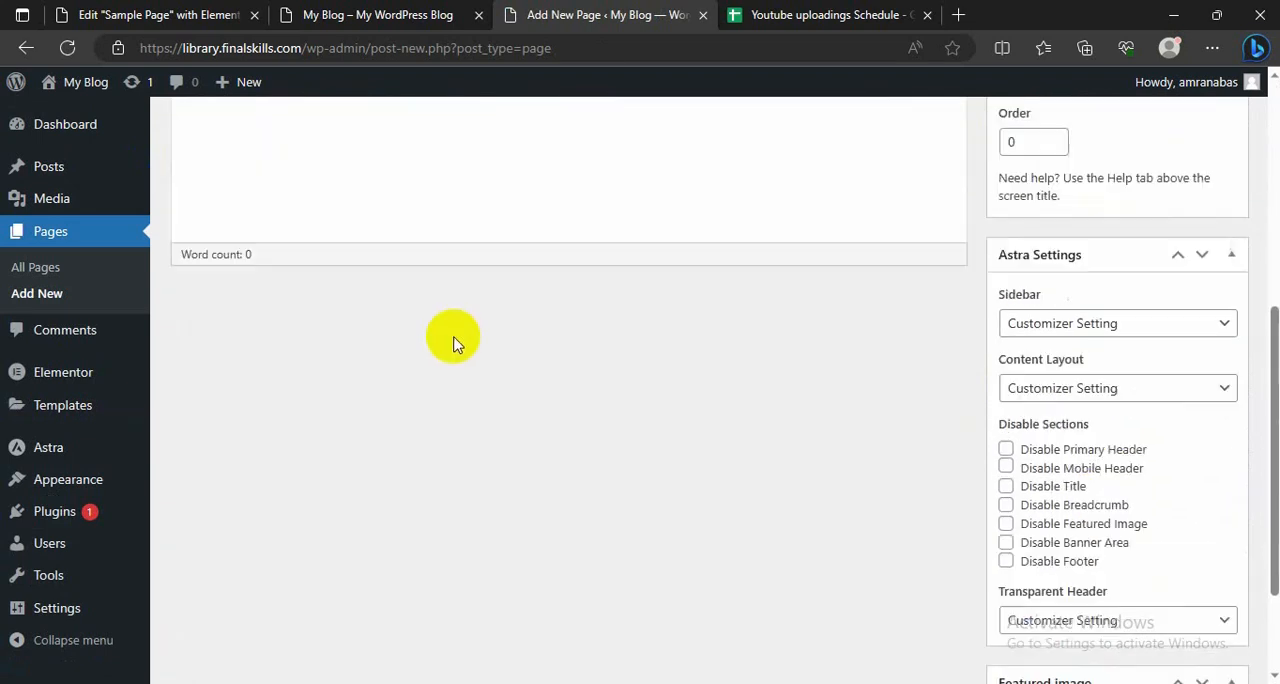
pyautogui.scroll(3, 453, 343)
pyautogui.scroll(2, 463, 340)
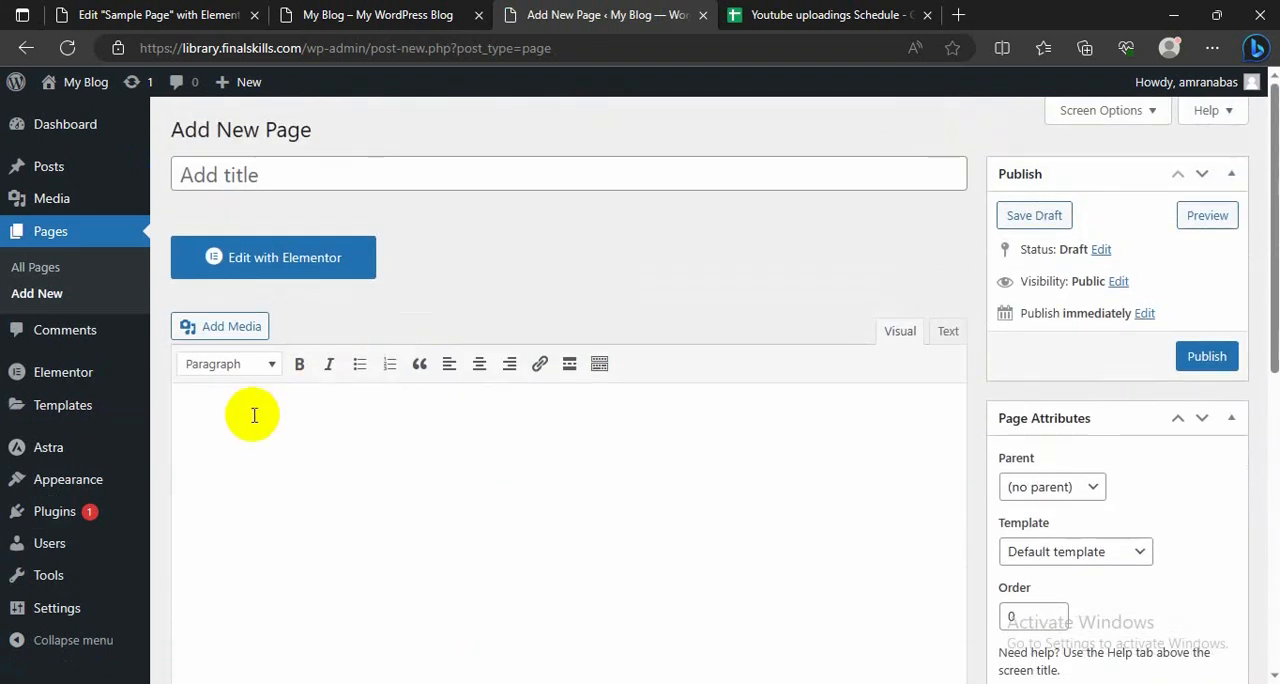
# Step: Give the new page the title "News"
pyautogui.scroll(-1, 374, 449)
pyautogui.click(314, 374)
pyautogui.scroll(1, 297, 420)
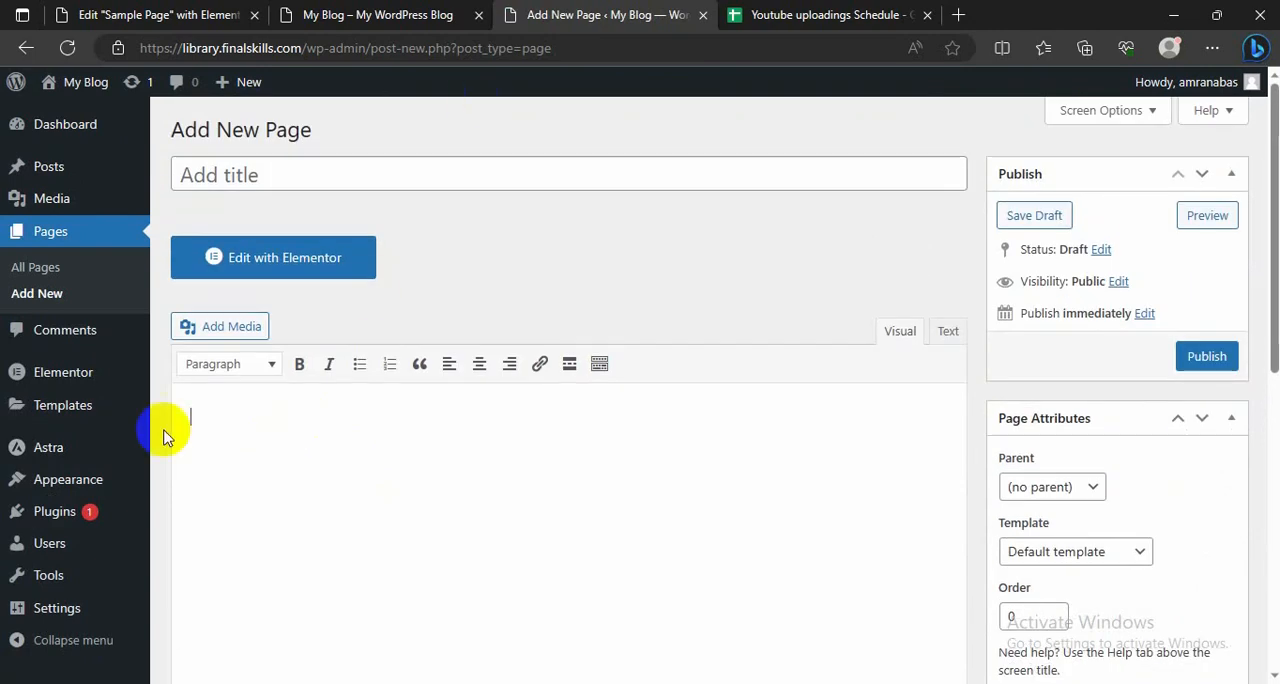
pyautogui.click(199, 176)
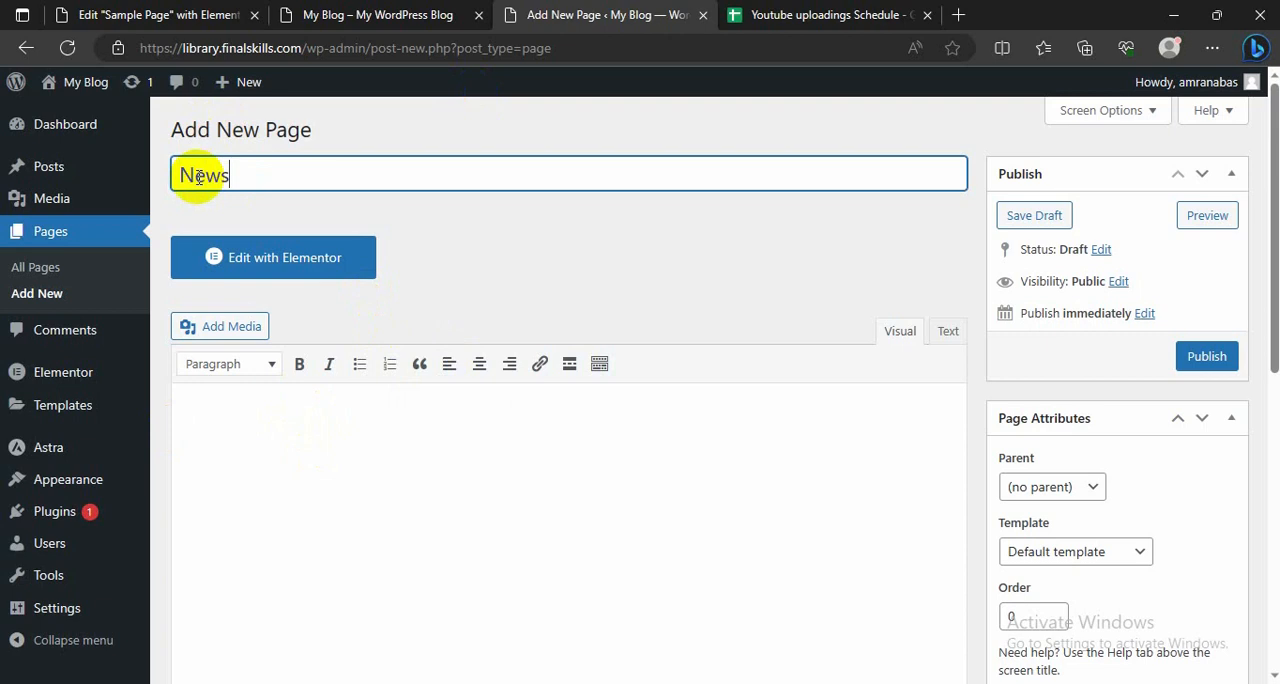
pyautogui.scroll(-2, 610, 325)
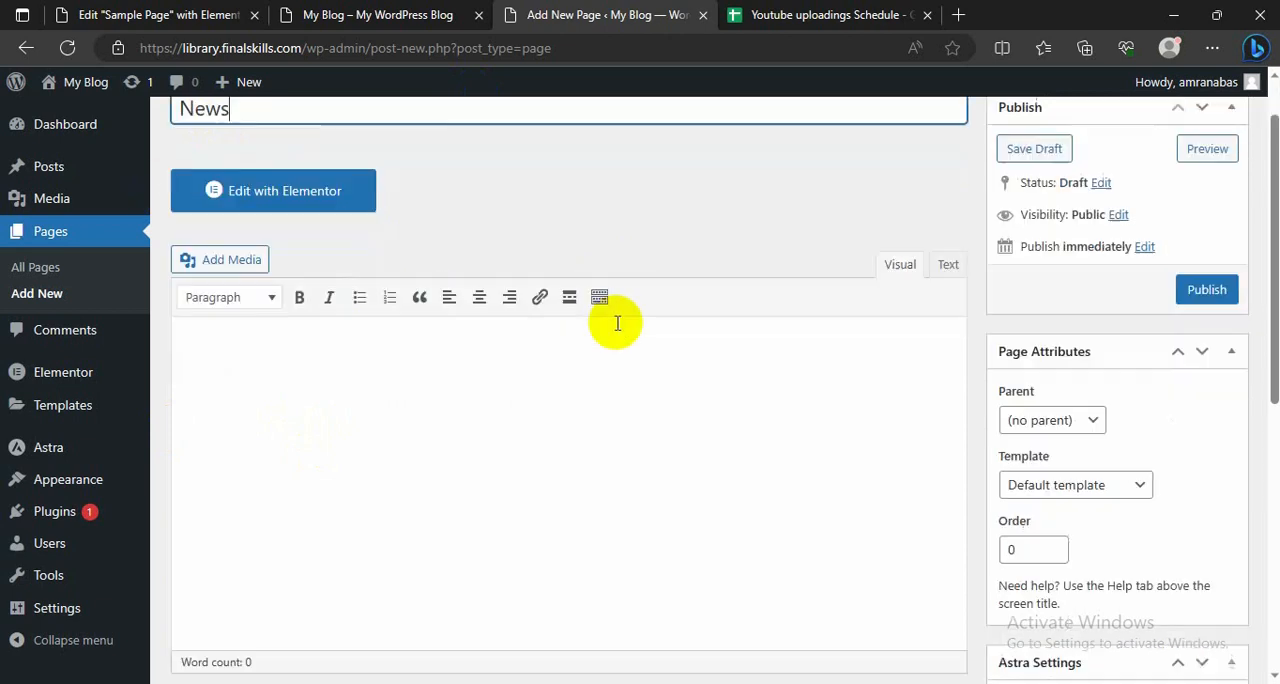
pyautogui.scroll(1, 610, 325)
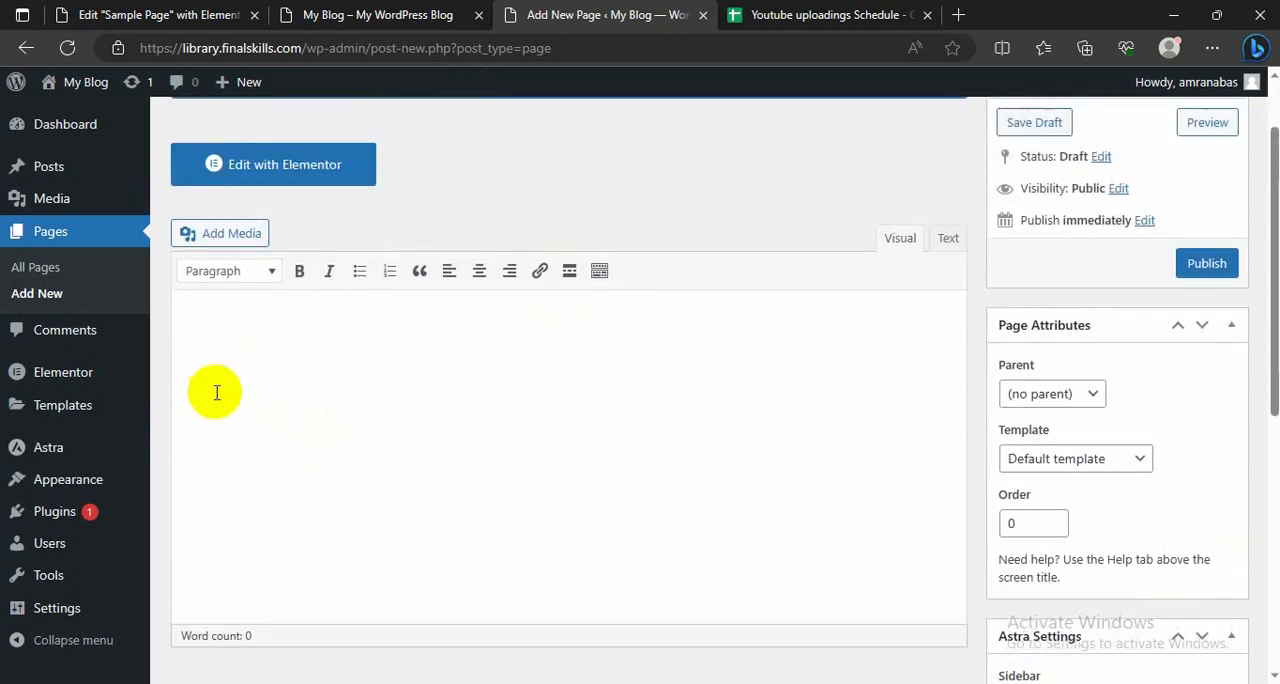
# Step: Publish the News page with its content area left empty and the default template
pyautogui.click(193, 336)
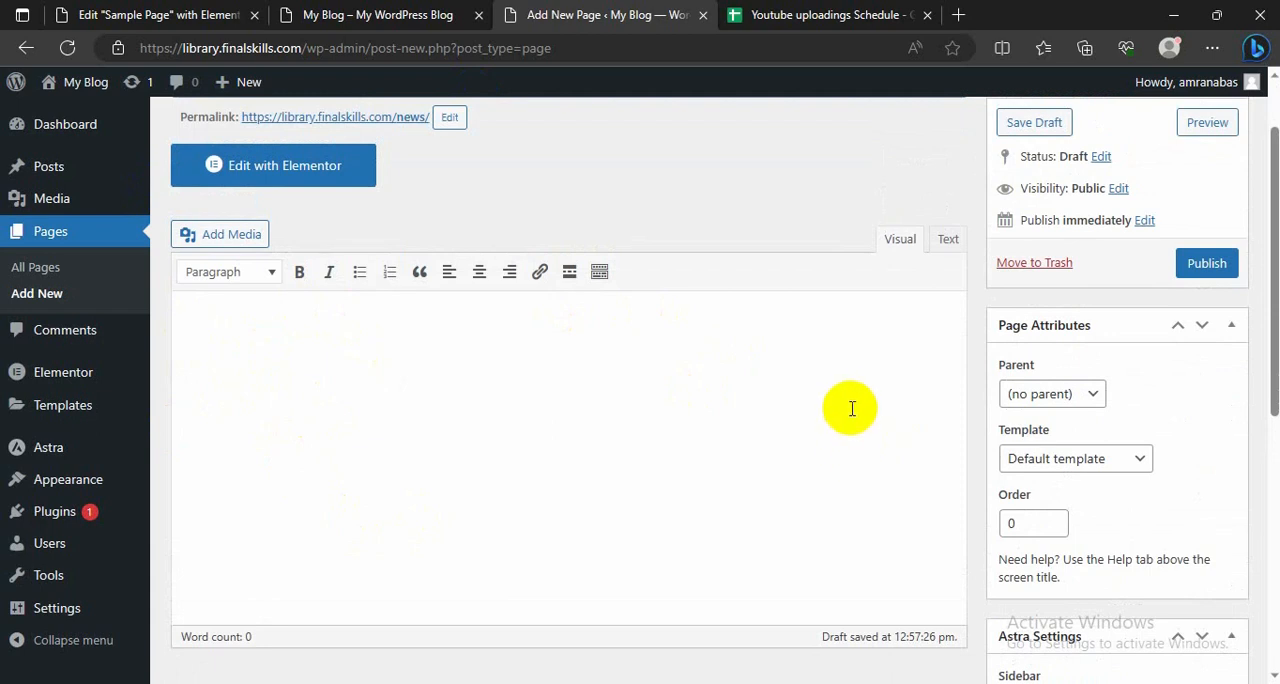
pyautogui.scroll(1, 852, 408)
pyautogui.scroll(-2, 931, 483)
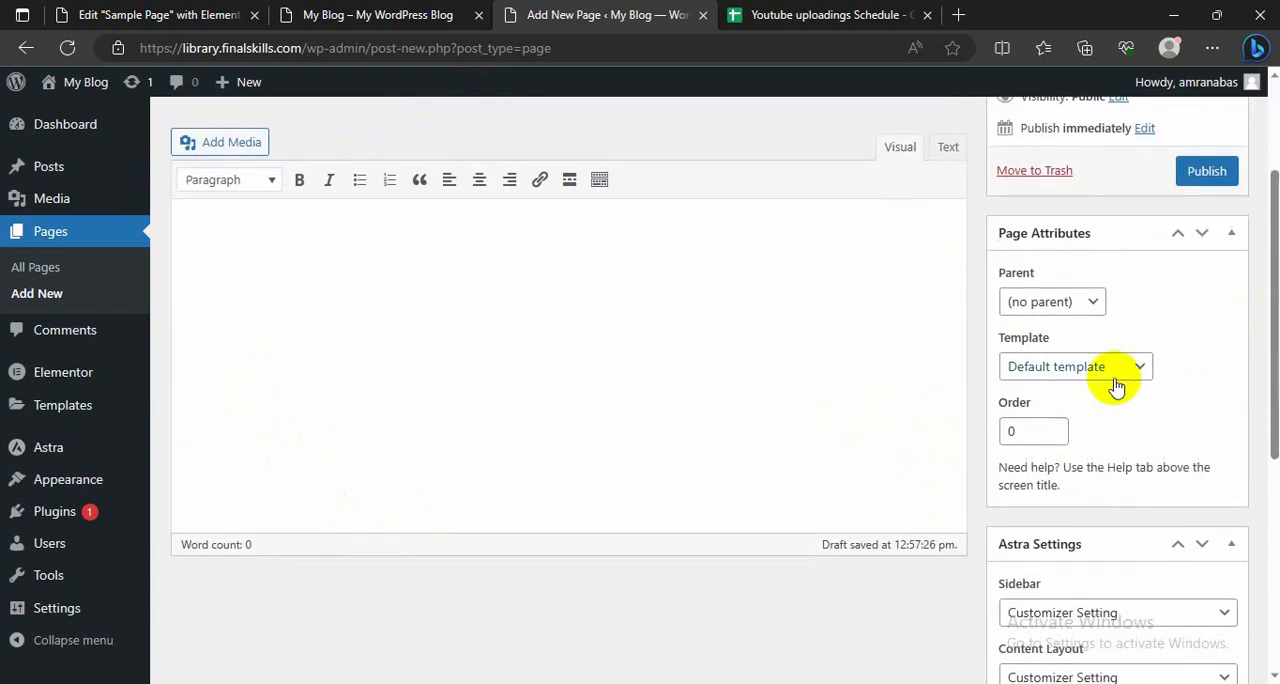
pyautogui.scroll(2, 891, 340)
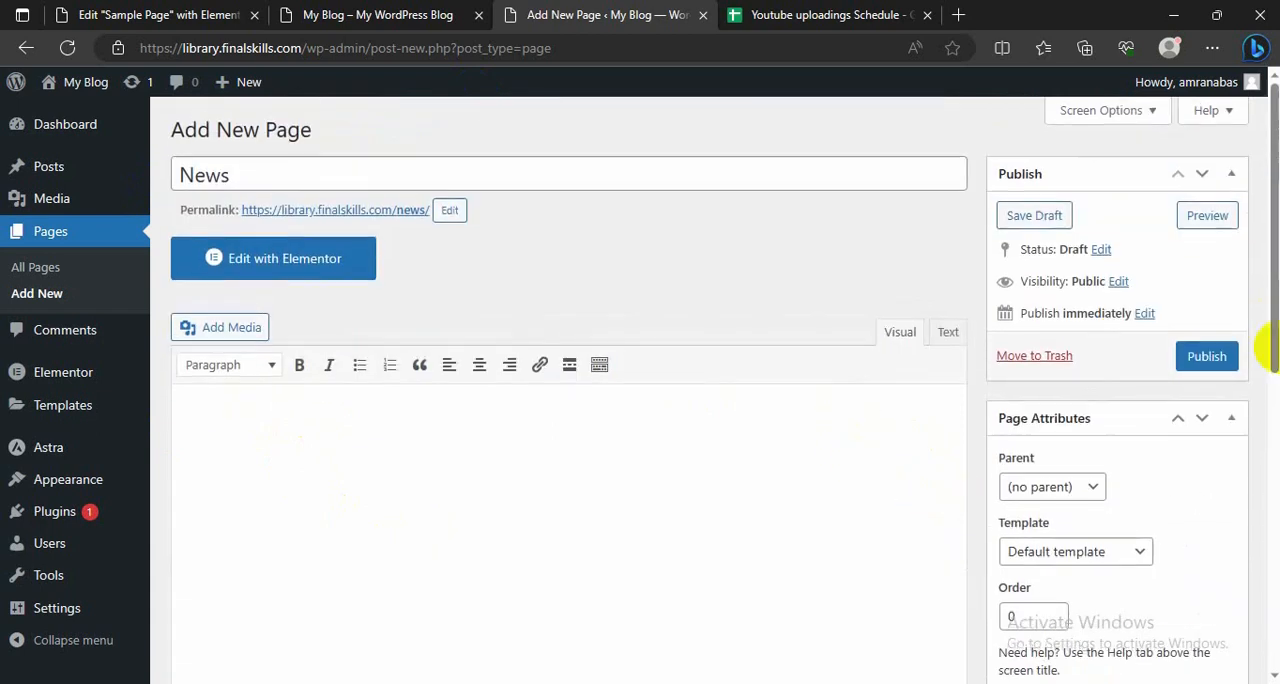
pyautogui.click(1206, 358)
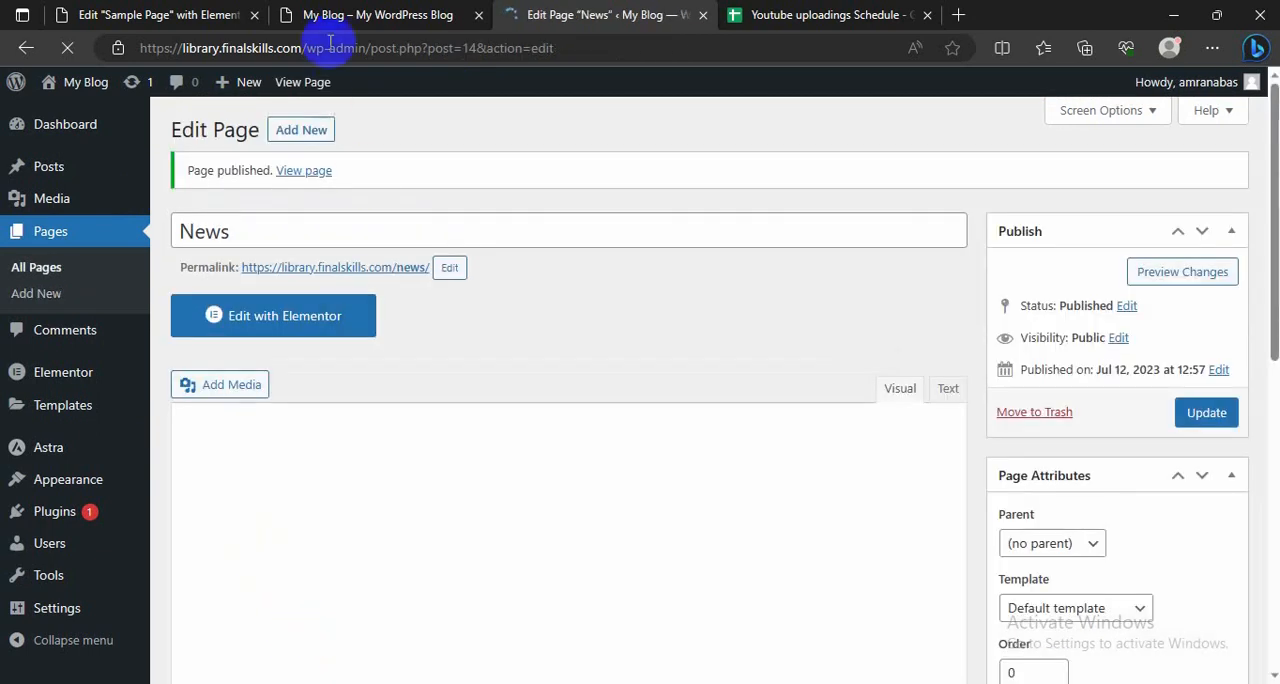
# Step: Reload the live homepage and check its header navigation for the News page
pyautogui.click(350, 10)
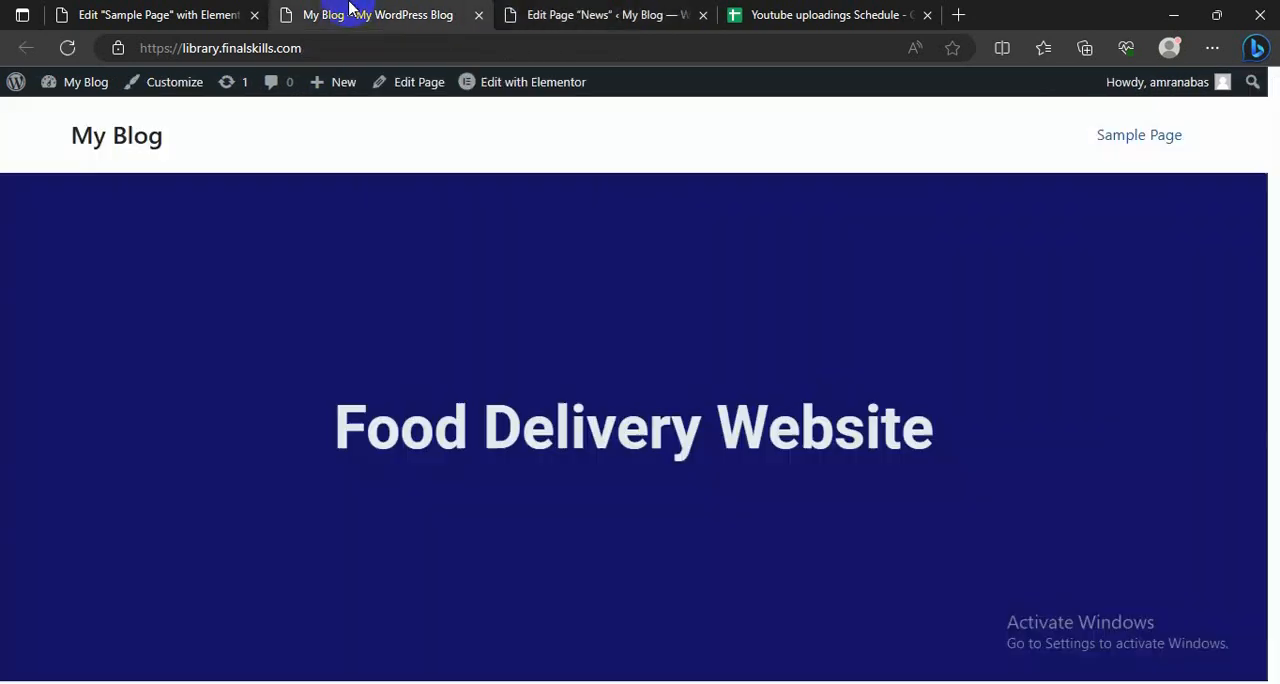
pyautogui.click(66, 48)
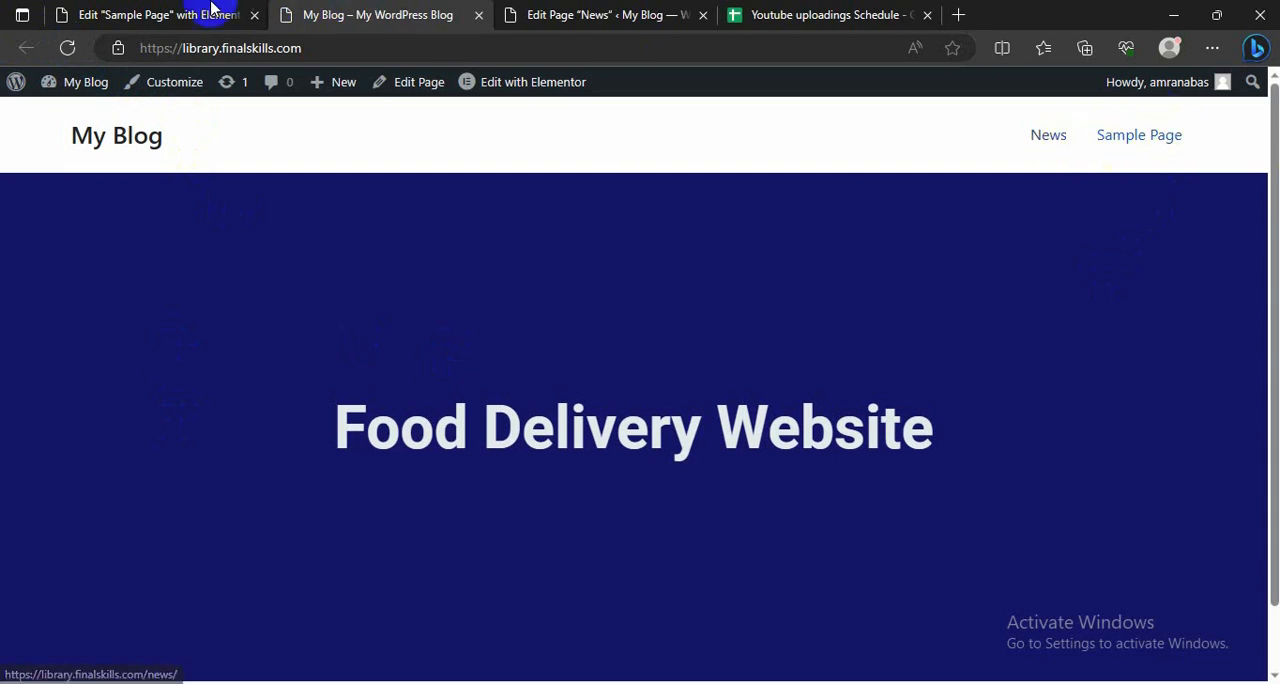
pyautogui.click(180, 12)
pyautogui.click(371, 14)
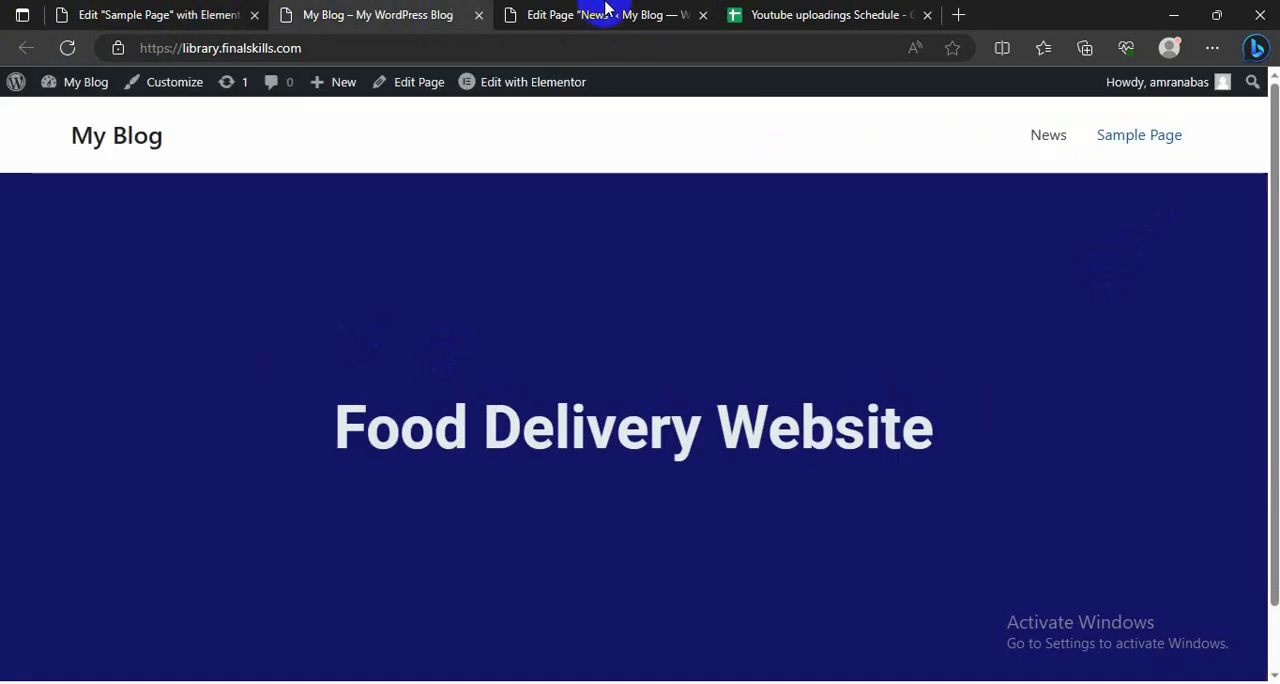
# Step: Create a navigation menu named "main menu" and assign it to the Primary Menu display location
pyautogui.click(606, 14)
pyautogui.moveTo(62, 482)
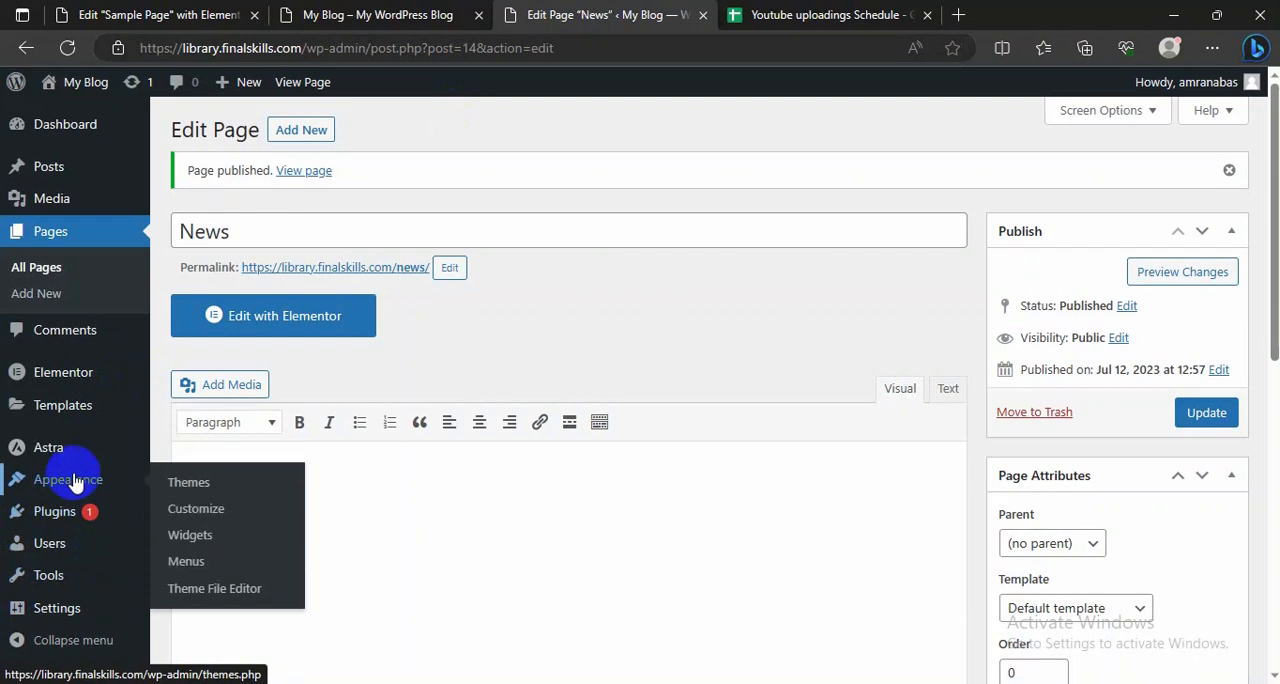
pyautogui.click(185, 562)
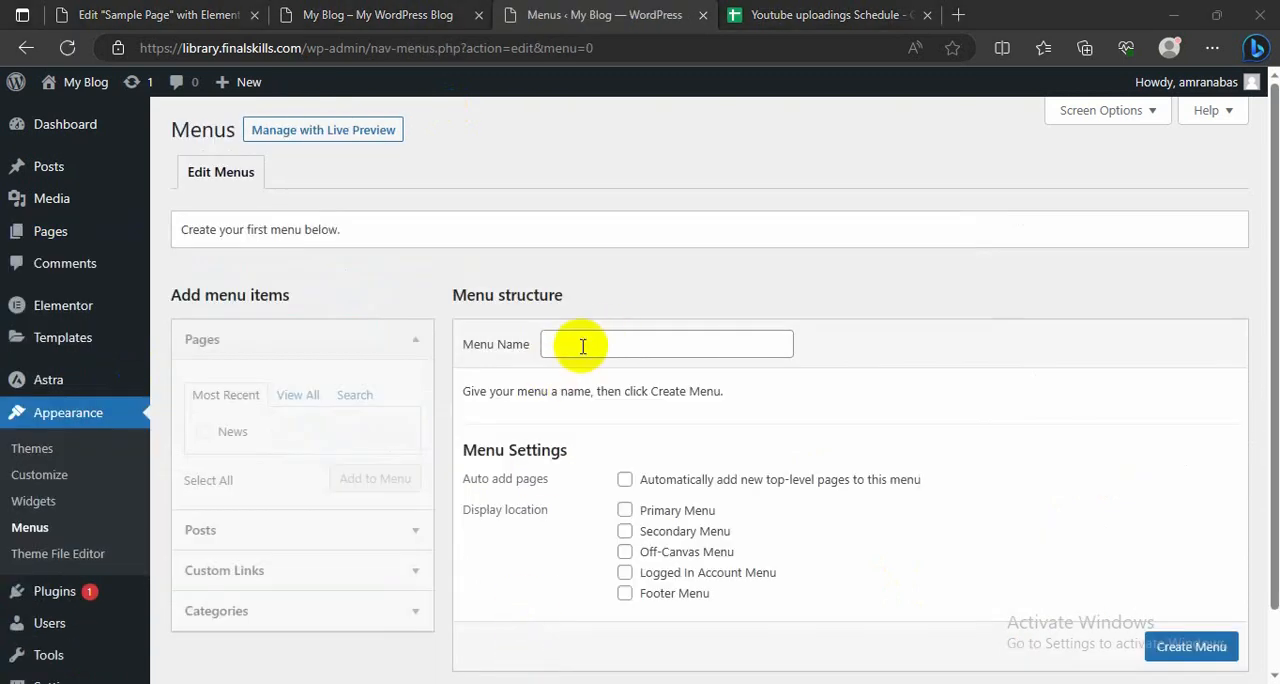
pyautogui.click(584, 345)
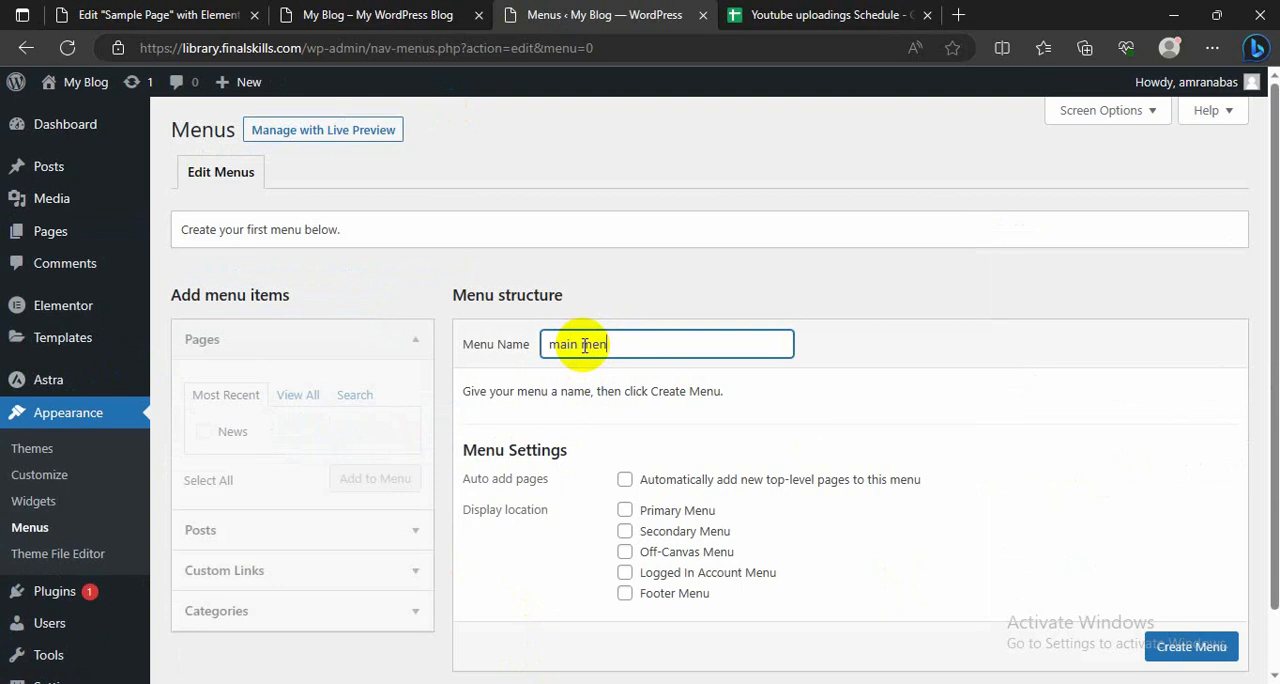
pyautogui.click(625, 511)
pyautogui.scroll(-1, 790, 450)
pyautogui.click(1191, 580)
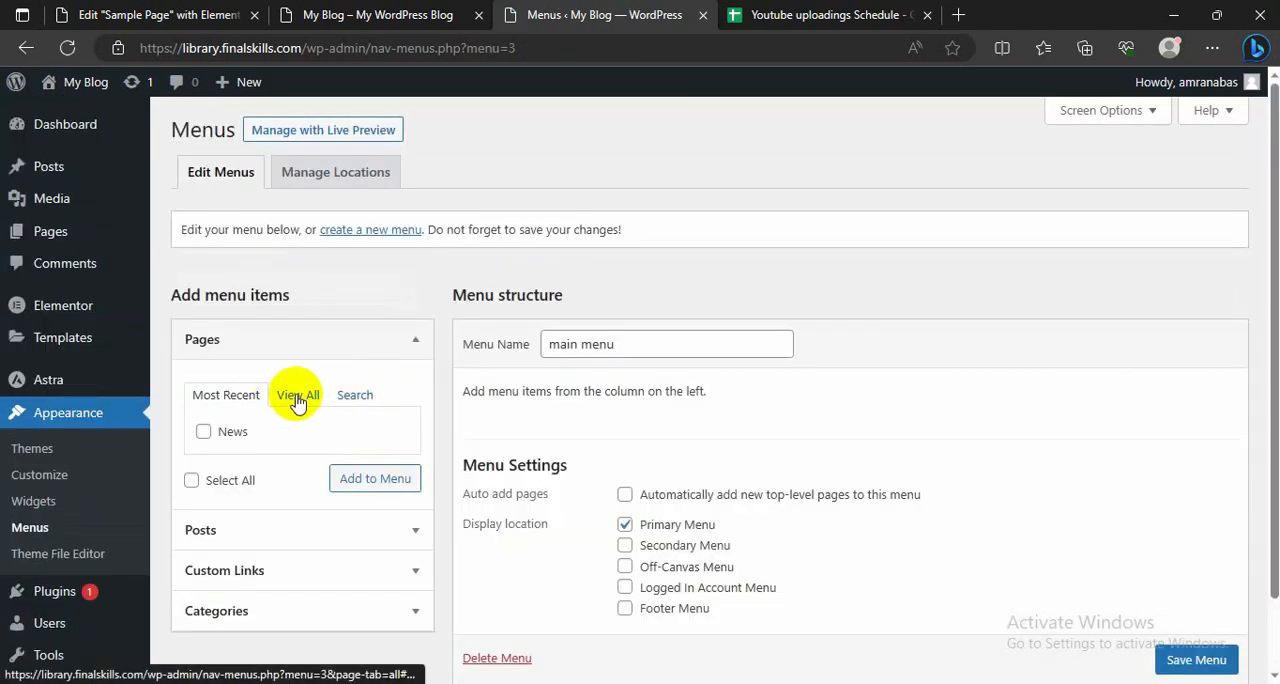
# Step: Add the Sample Page and News pages to the main menu
pyautogui.click(296, 399)
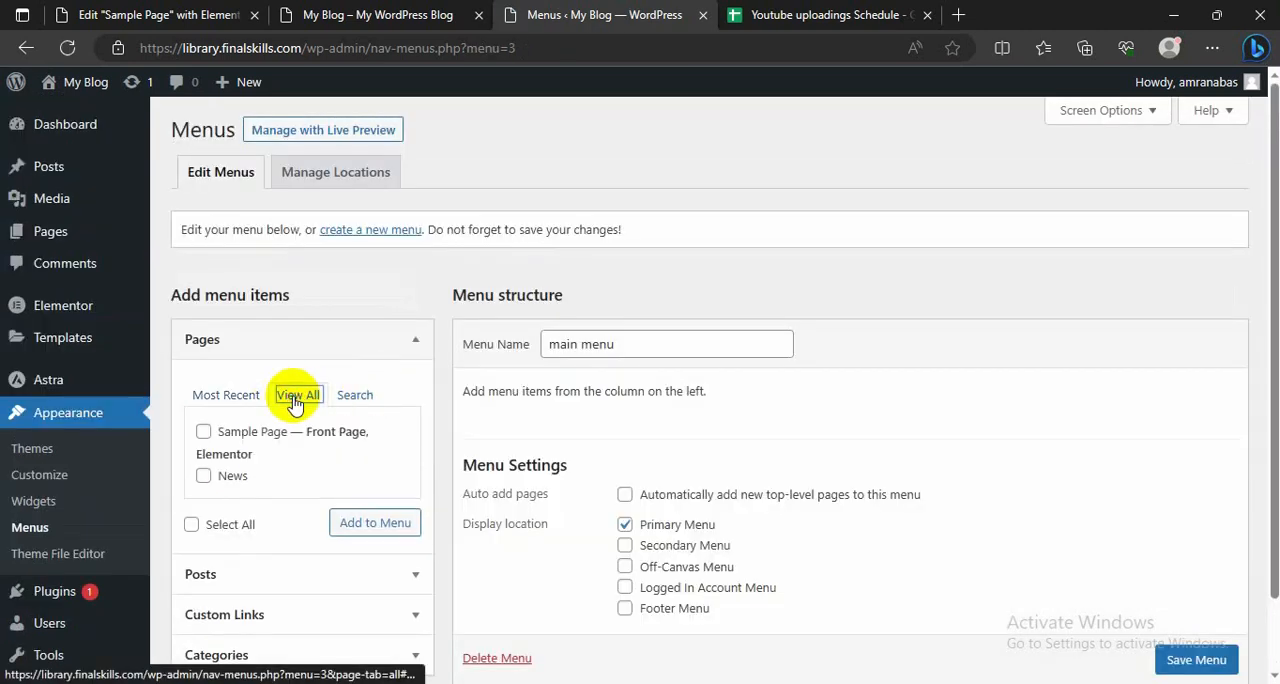
pyautogui.click(204, 431)
pyautogui.click(204, 476)
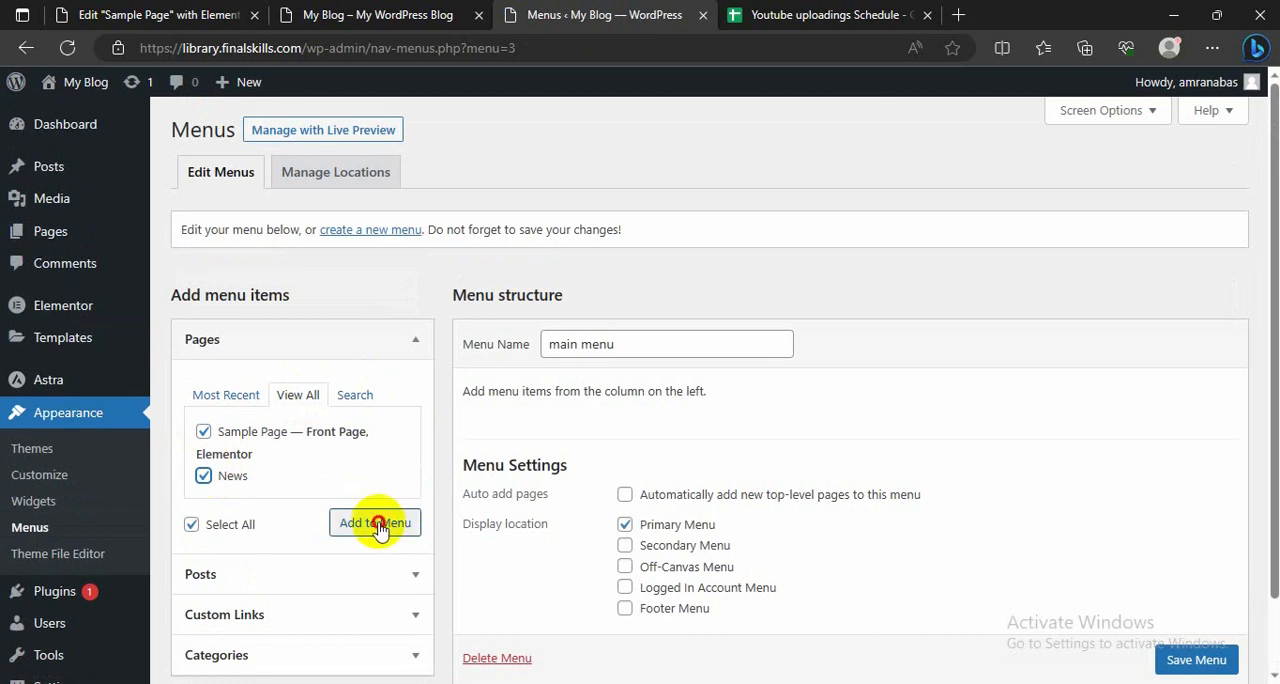
pyautogui.click(377, 524)
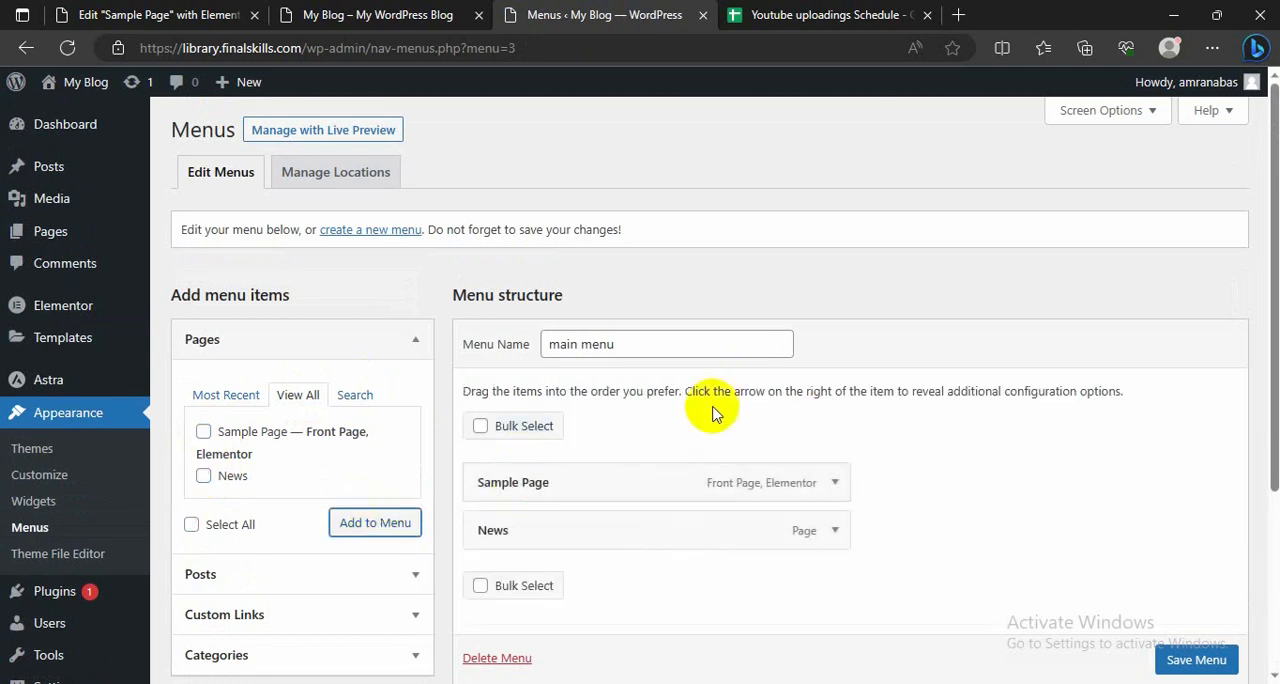
# Step: Change the Sample Page menu item's navigation label to "Home" and save the menu
pyautogui.scroll(-1, 714, 329)
pyautogui.click(836, 392)
pyautogui.doubleClick(568, 459)
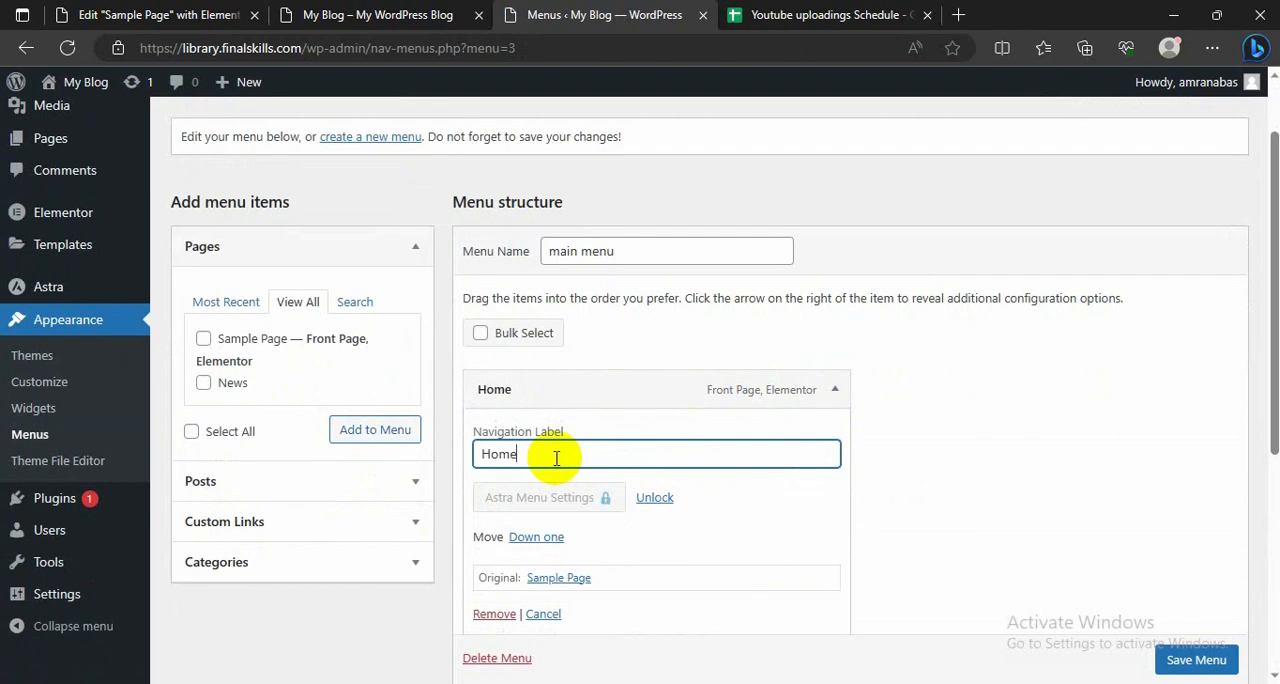
pyautogui.scroll(-1, 676, 480)
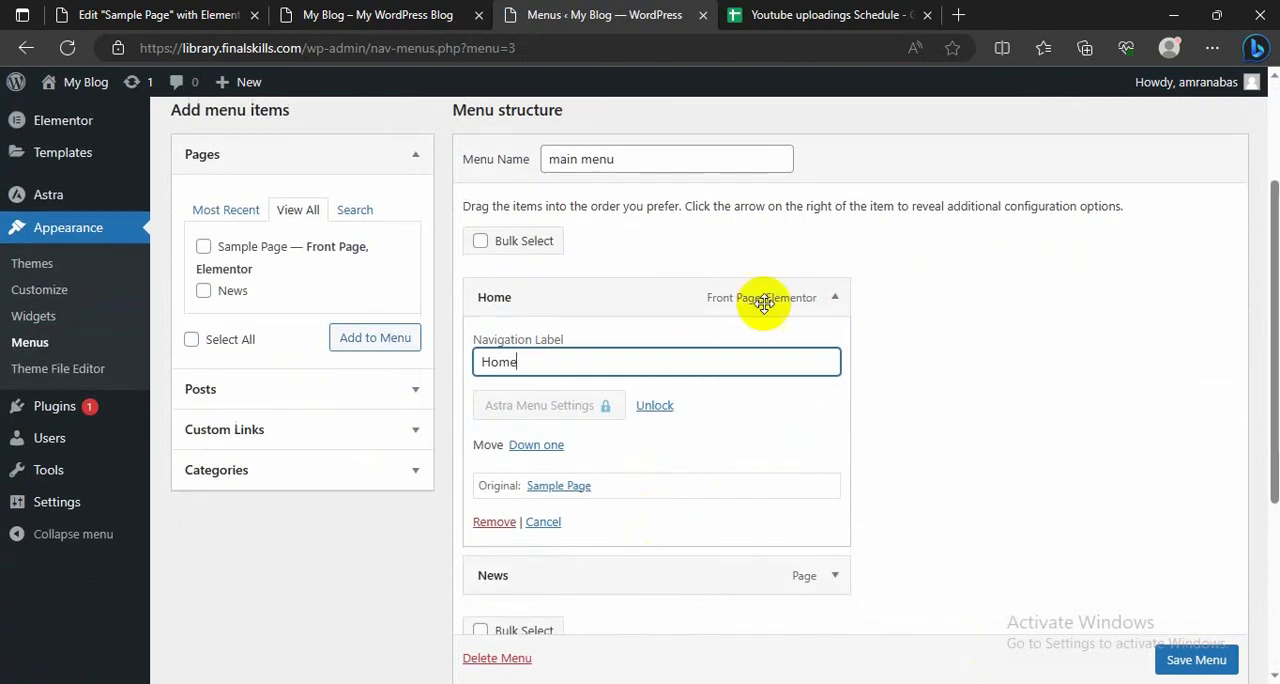
pyautogui.scroll(-3, 736, 467)
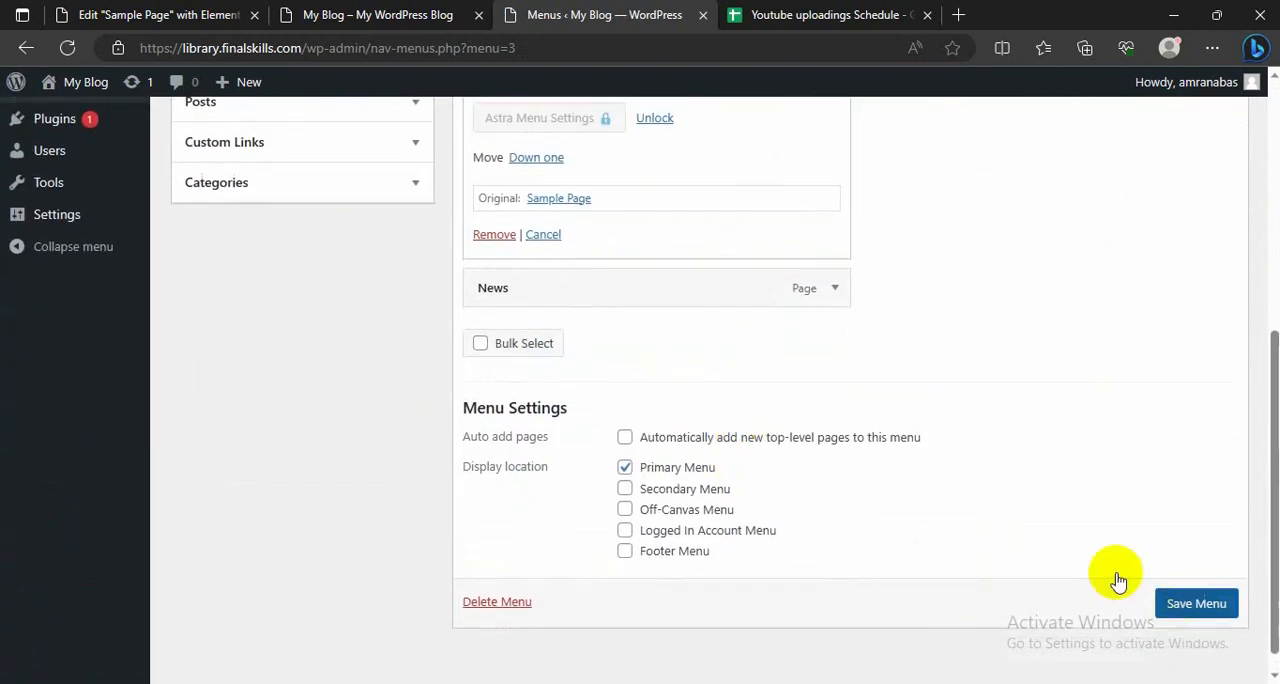
pyautogui.click(1160, 600)
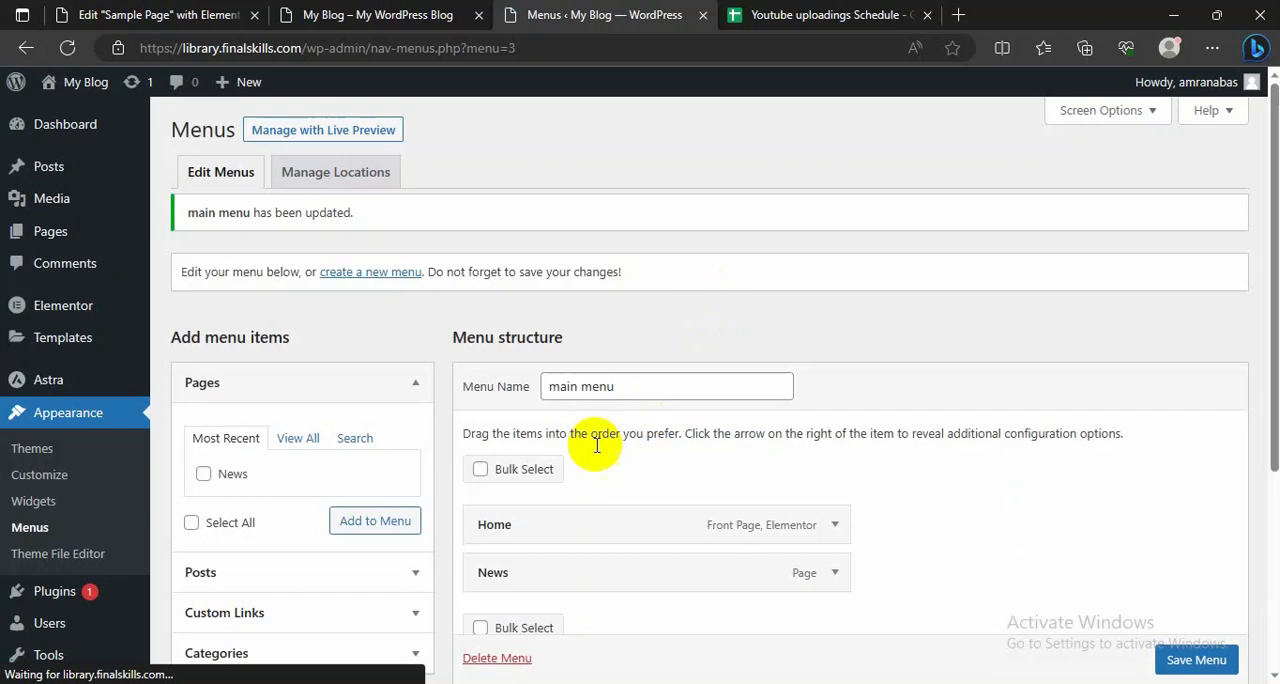
# Step: Reload the live site to check the updated header menu and open its News page
pyautogui.scroll(-1, 598, 443)
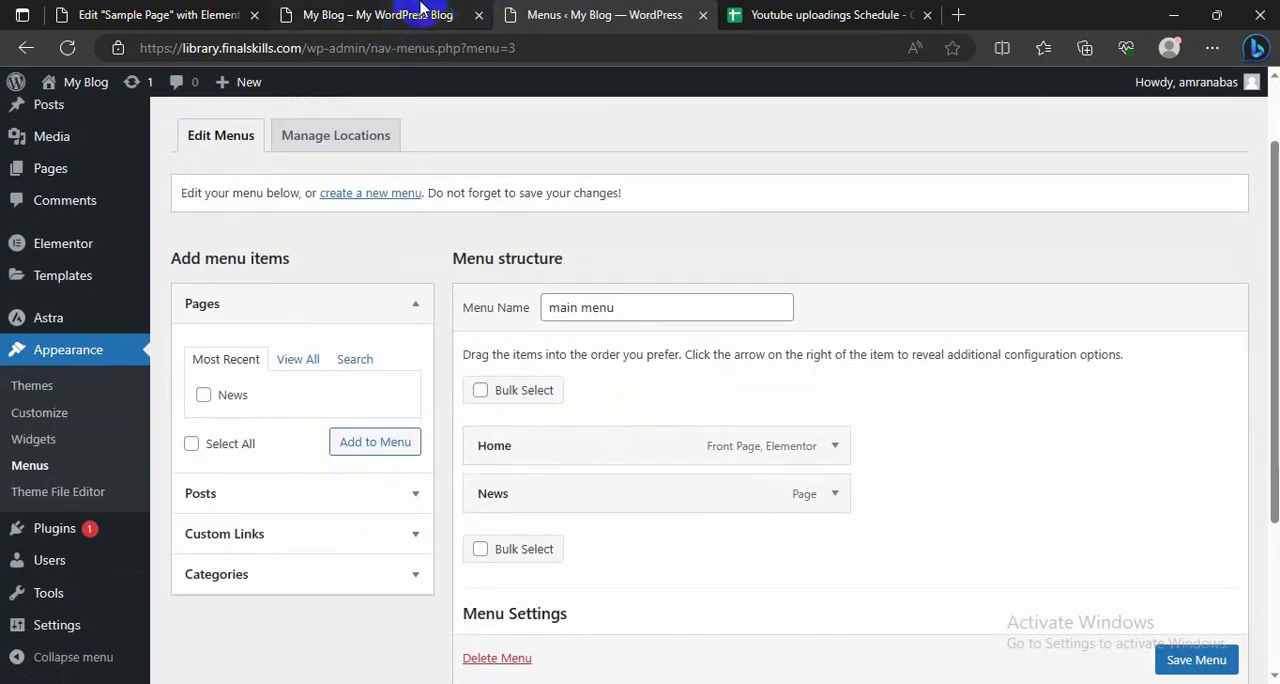
pyautogui.click(421, 14)
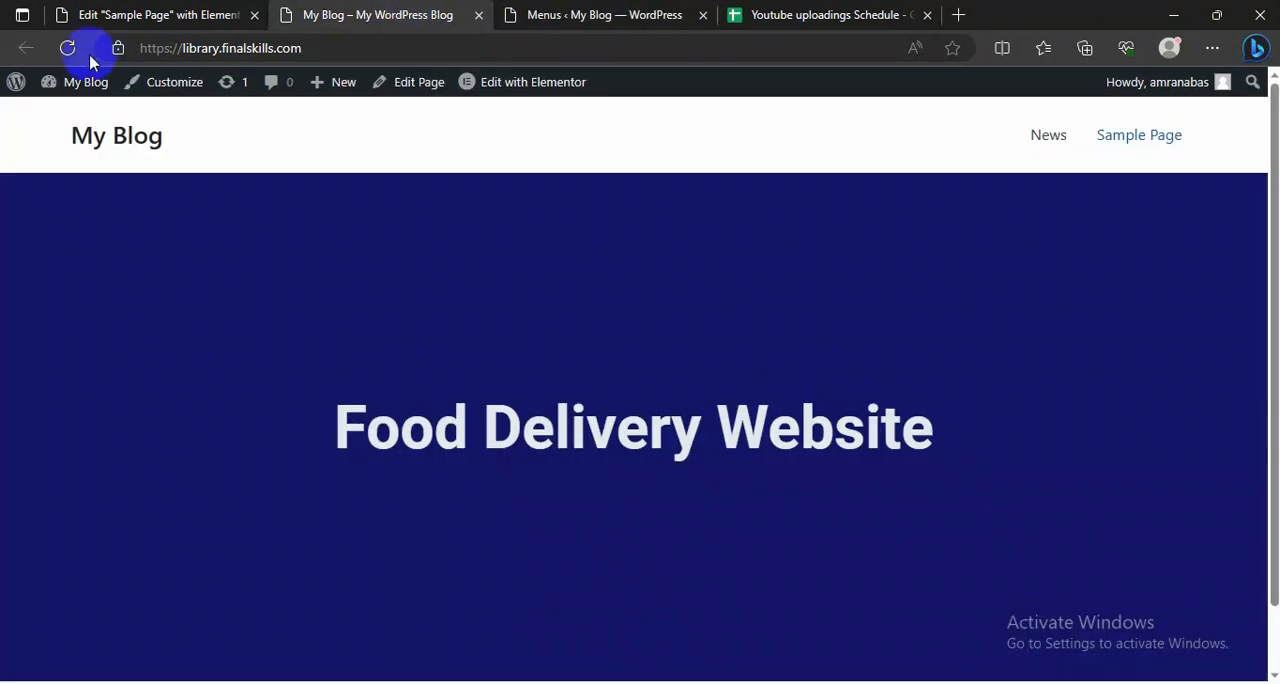
pyautogui.click(70, 52)
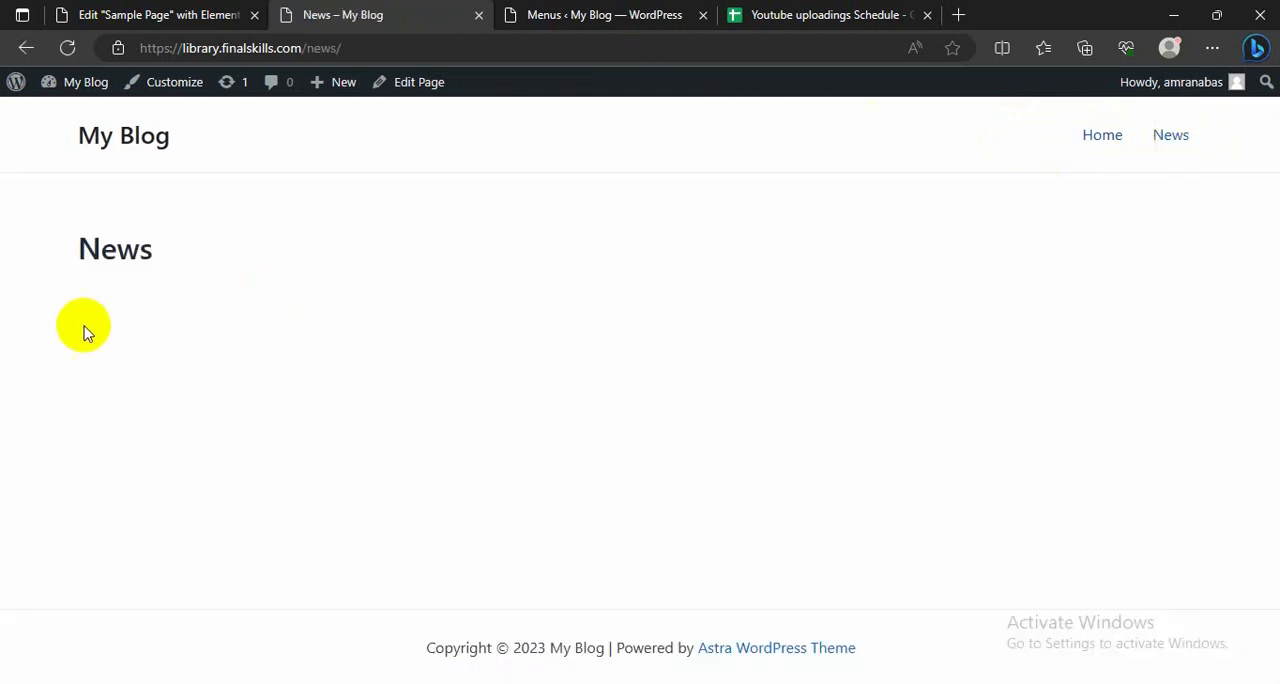
# Step: Set News as the posts page in the Reading settings, save, and view the live site's Home page
pyautogui.click(665, 16)
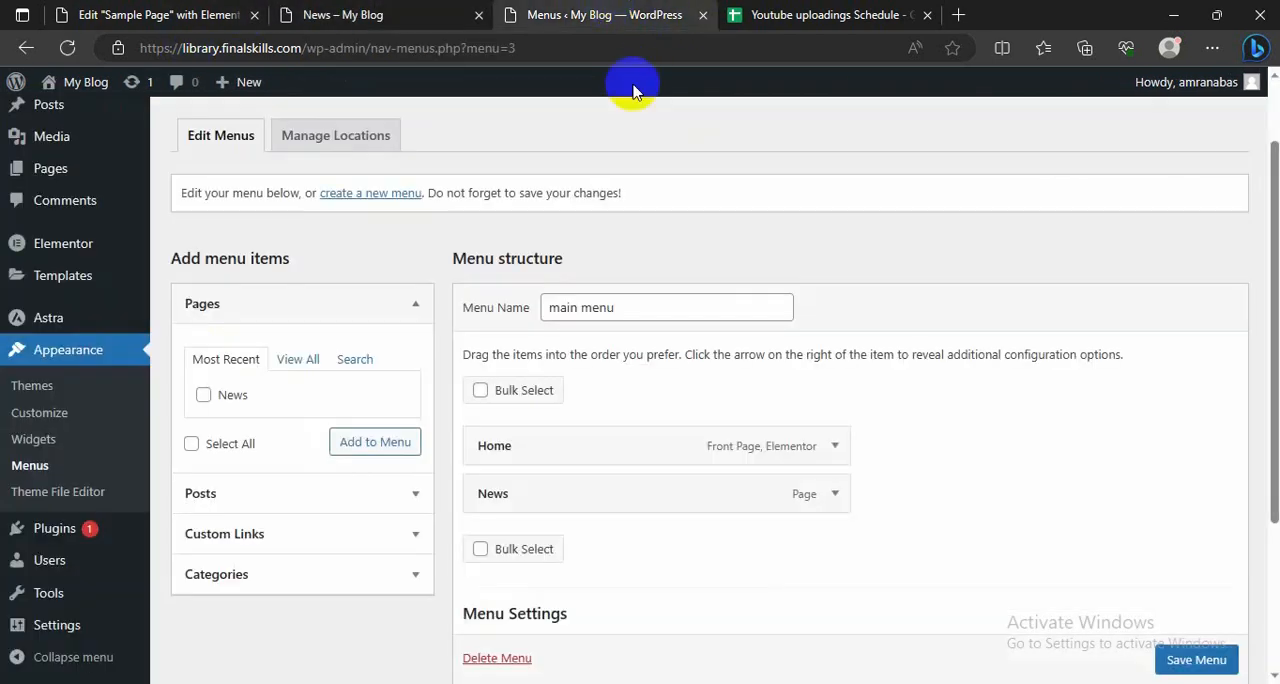
pyautogui.scroll(-2, 86, 523)
pyautogui.moveTo(63, 623)
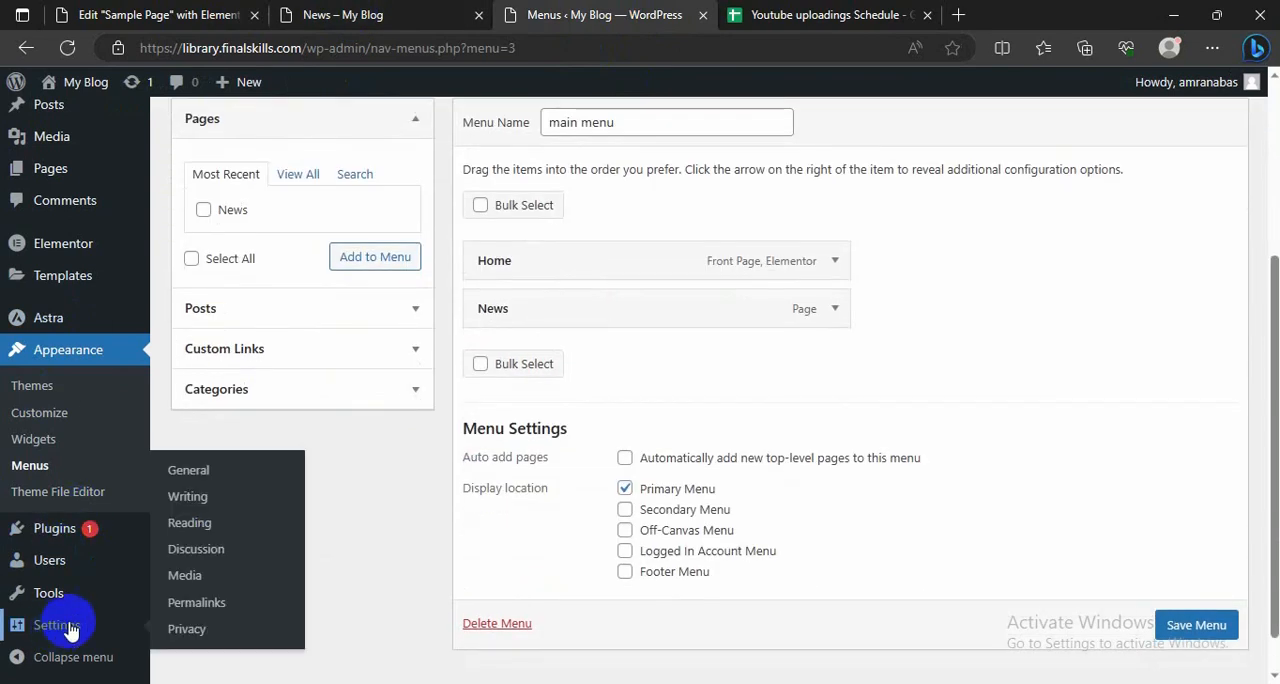
pyautogui.click(195, 530)
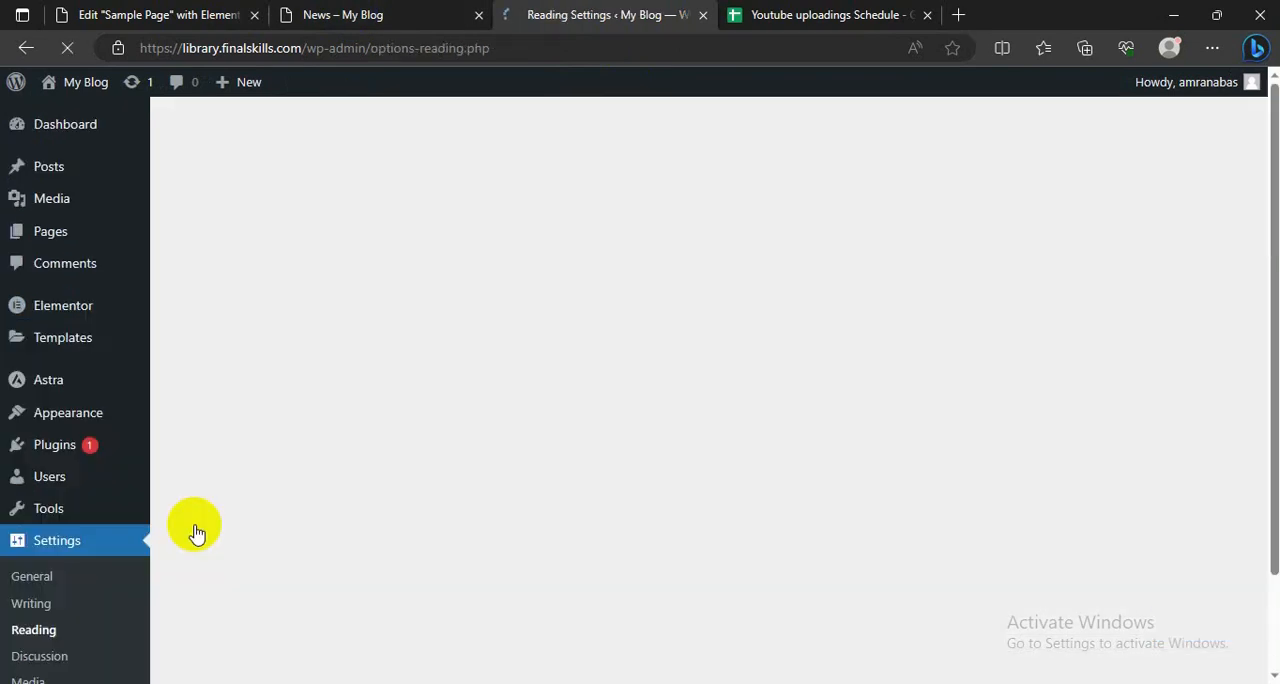
pyautogui.click(526, 306)
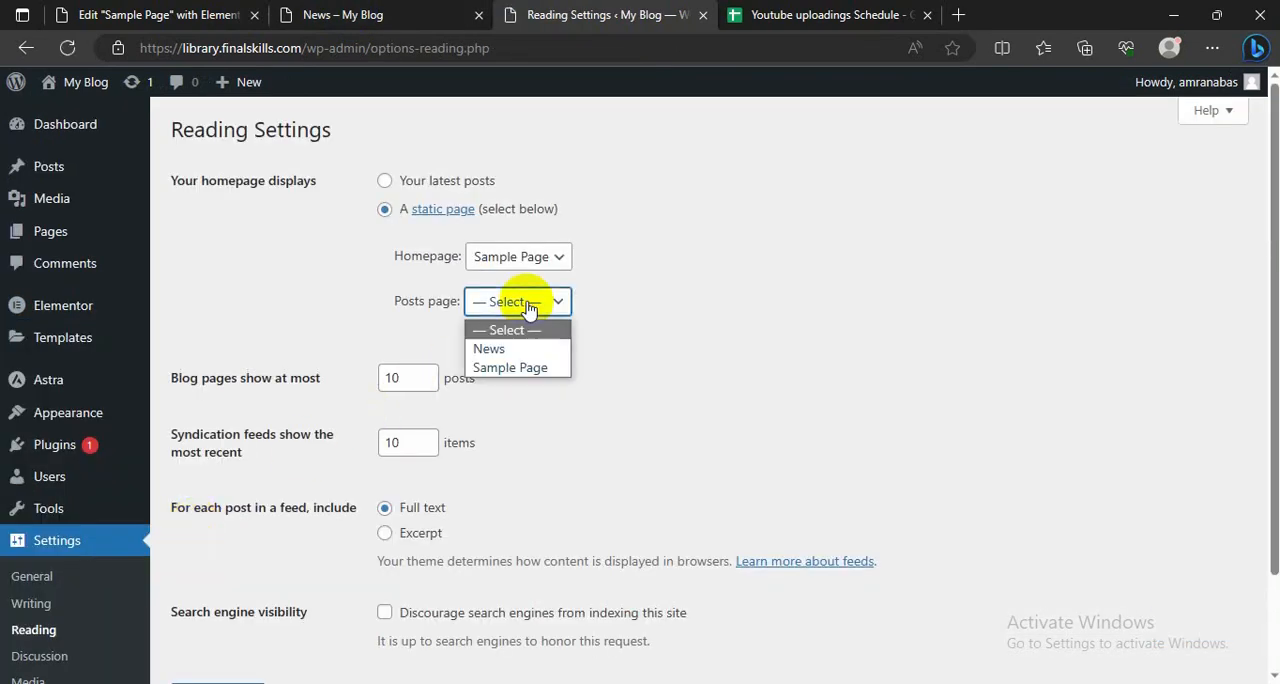
pyautogui.click(490, 349)
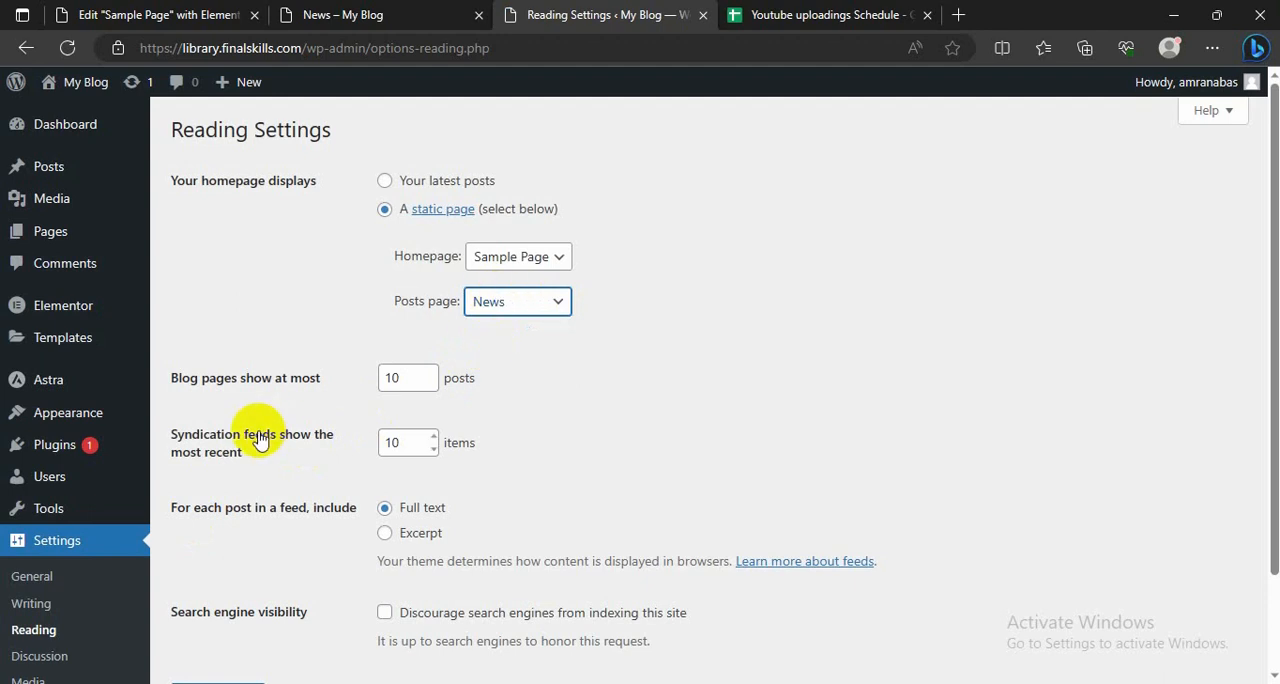
pyautogui.scroll(-2, 258, 434)
pyautogui.click(210, 582)
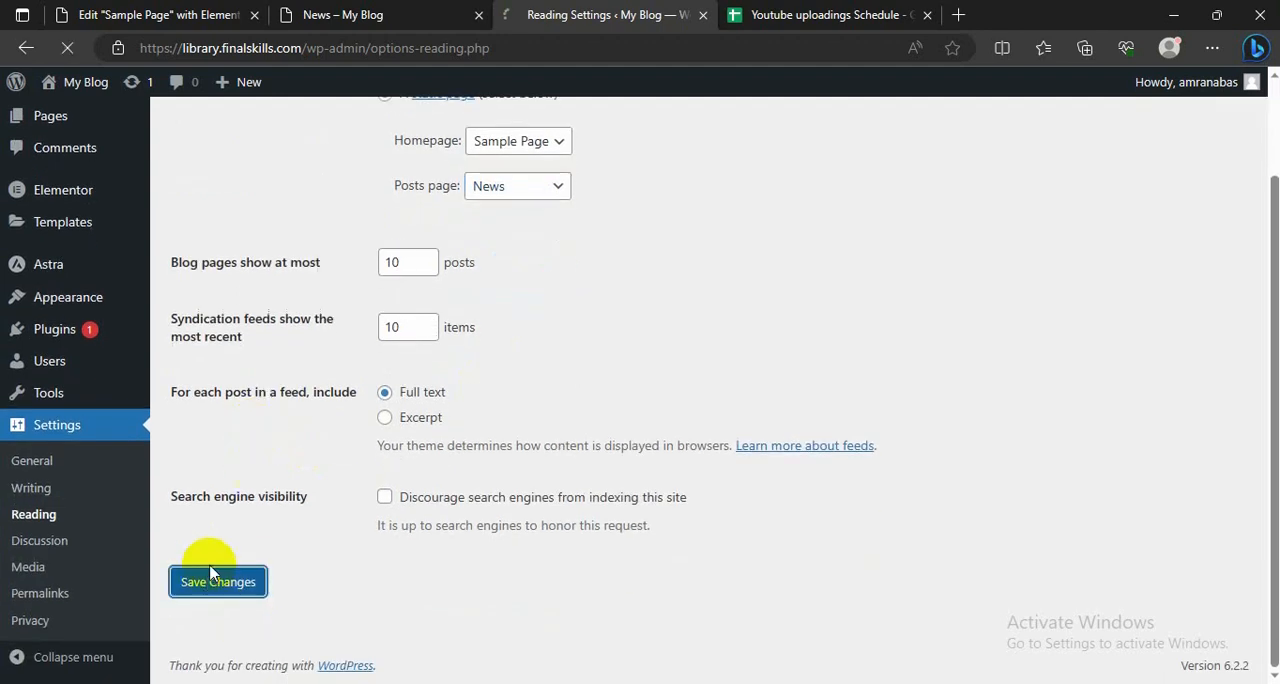
pyautogui.click(357, 14)
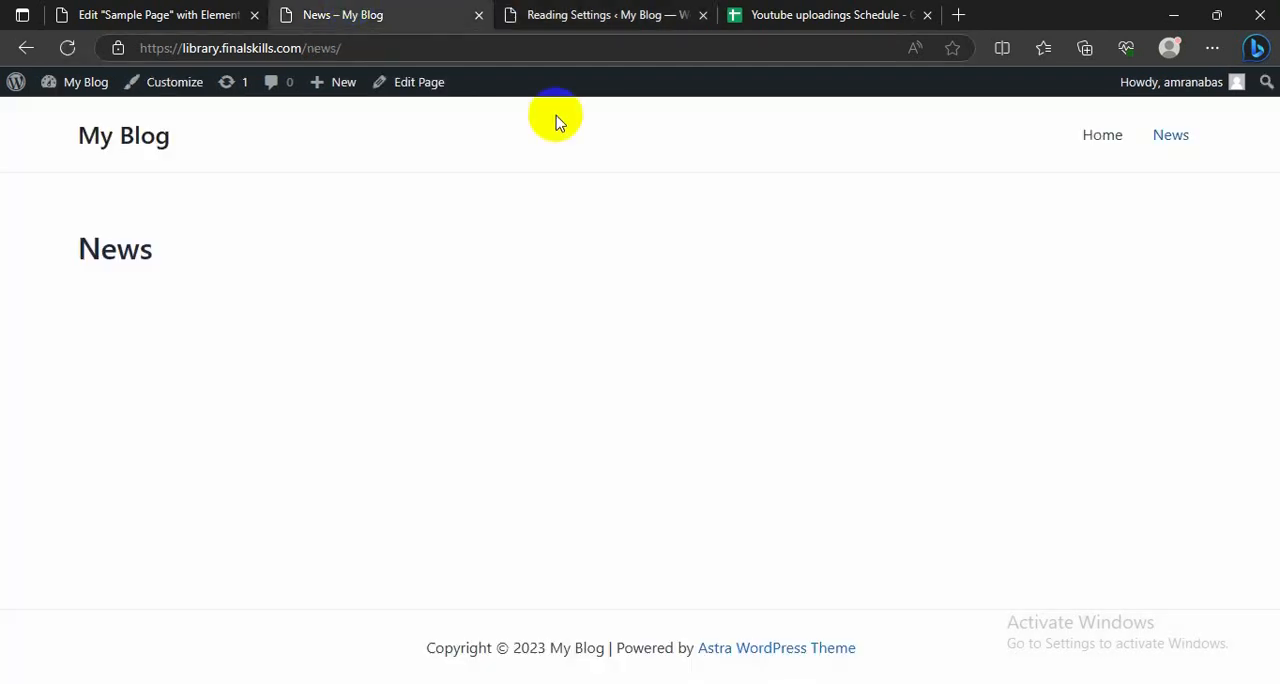
pyautogui.click(1105, 148)
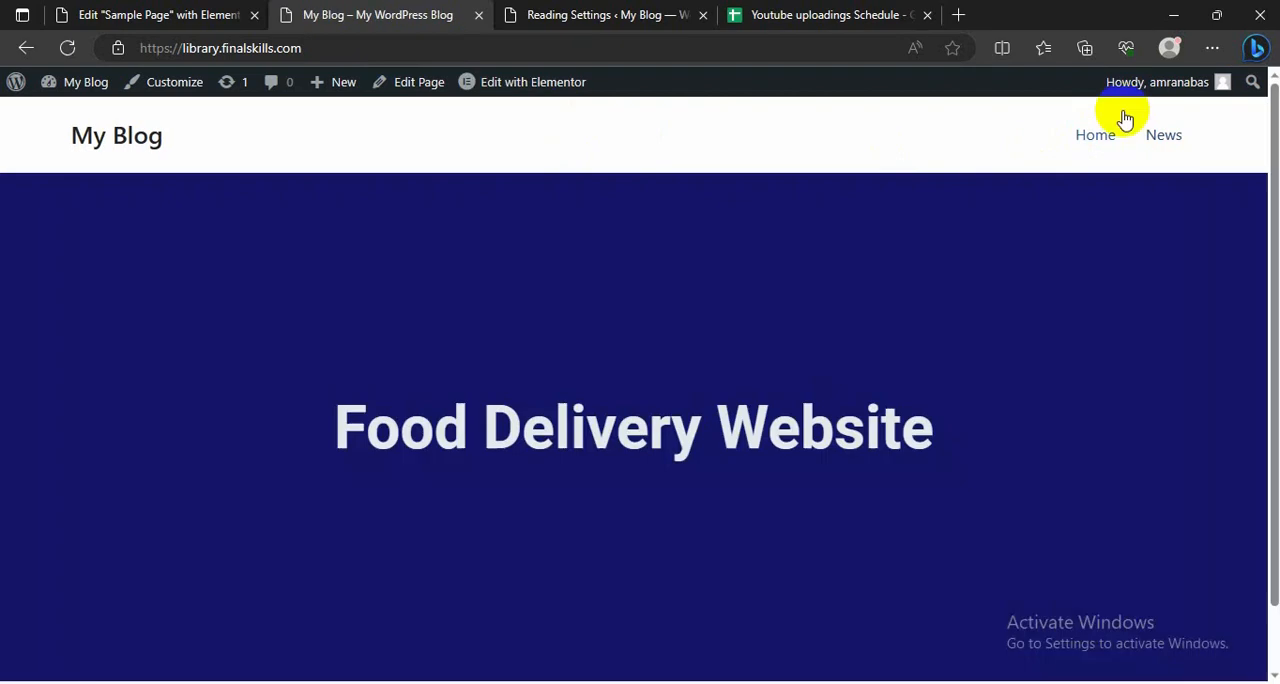
# Step: Add a new post category named "wararka-gudaha"
pyautogui.click(565, 17)
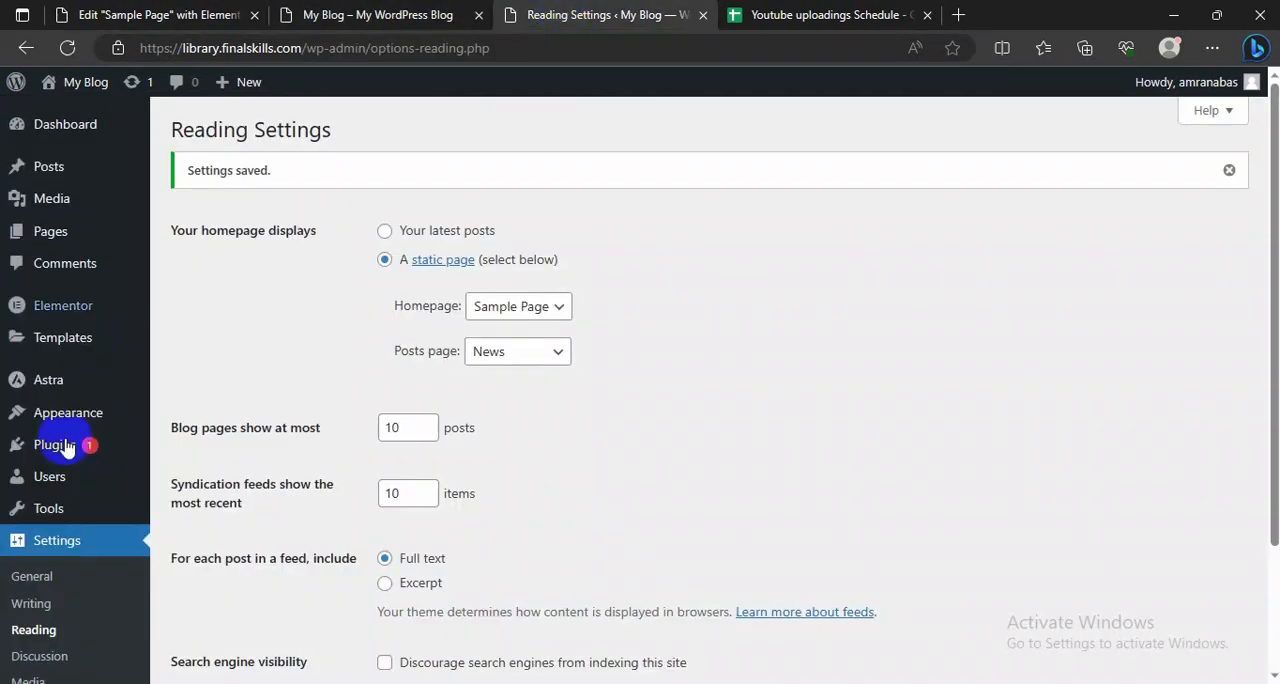
pyautogui.moveTo(68, 357)
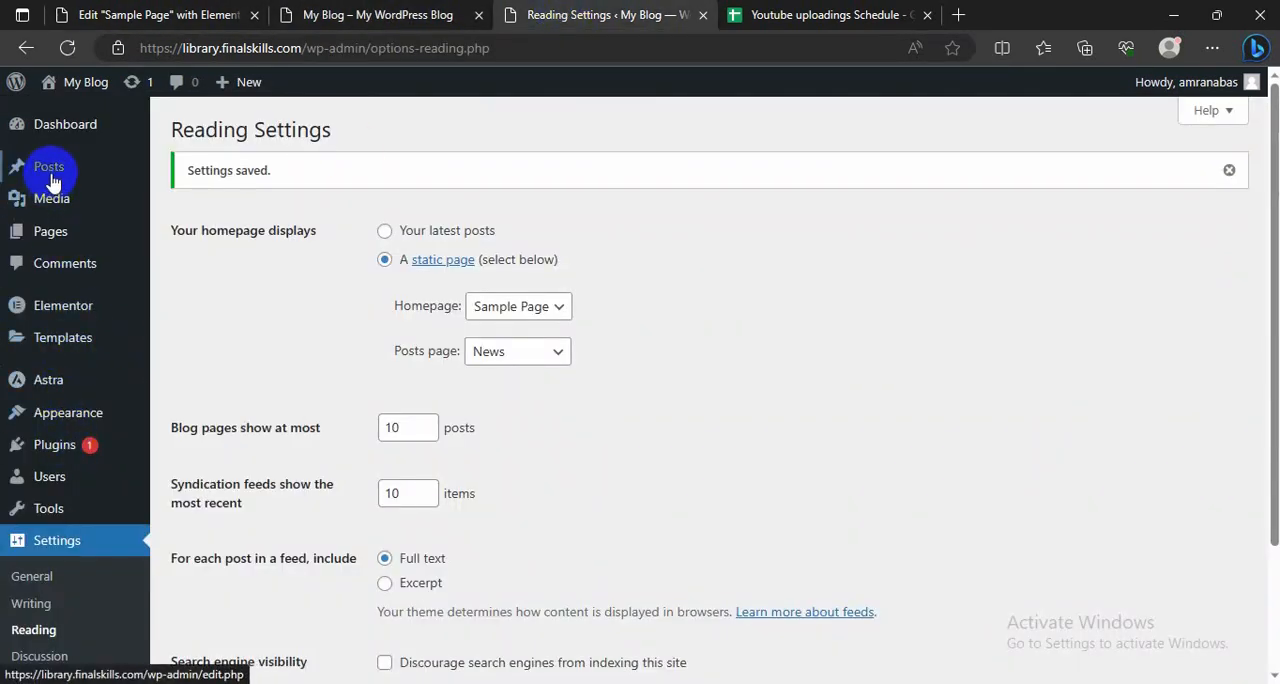
pyautogui.moveTo(40, 178)
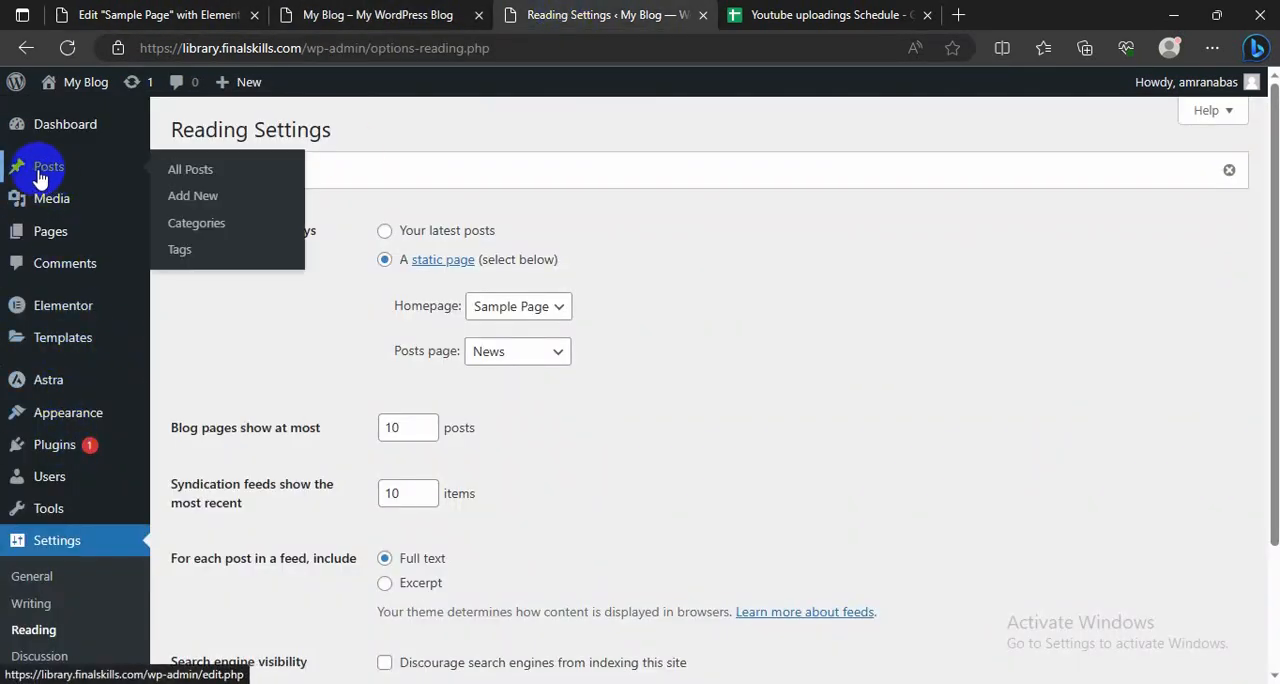
pyautogui.click(192, 231)
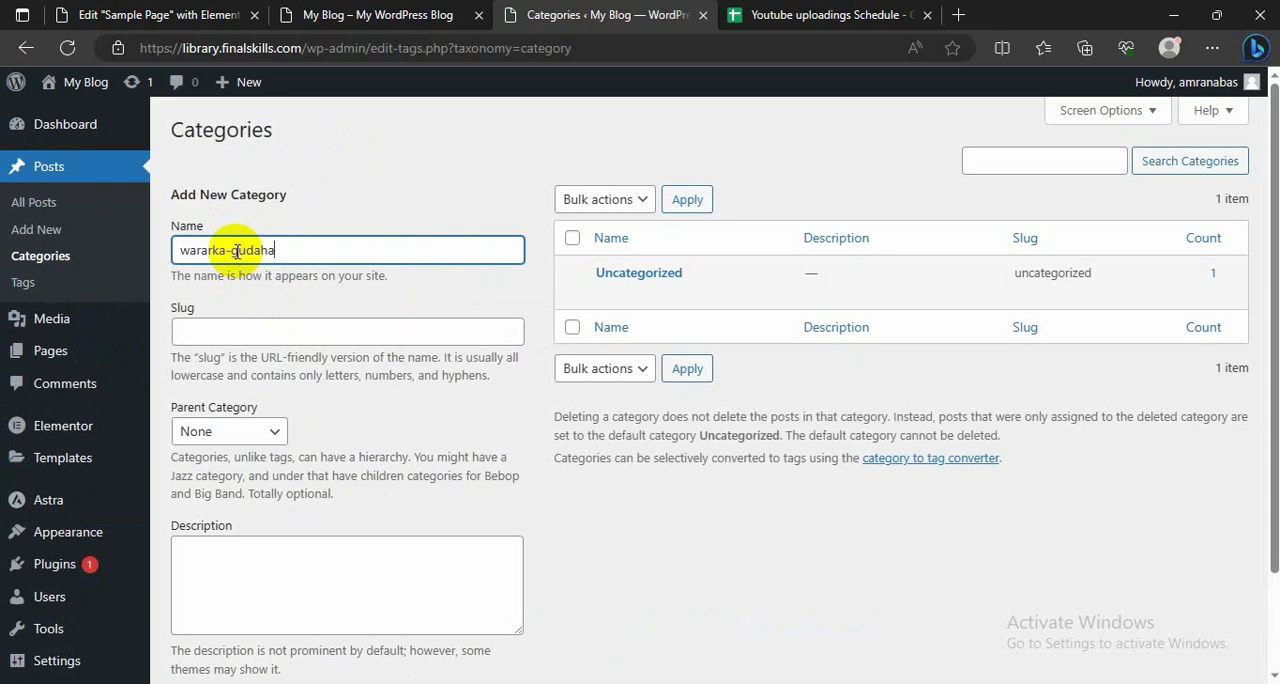
pyautogui.scroll(-1, 310, 375)
pyautogui.click(230, 588)
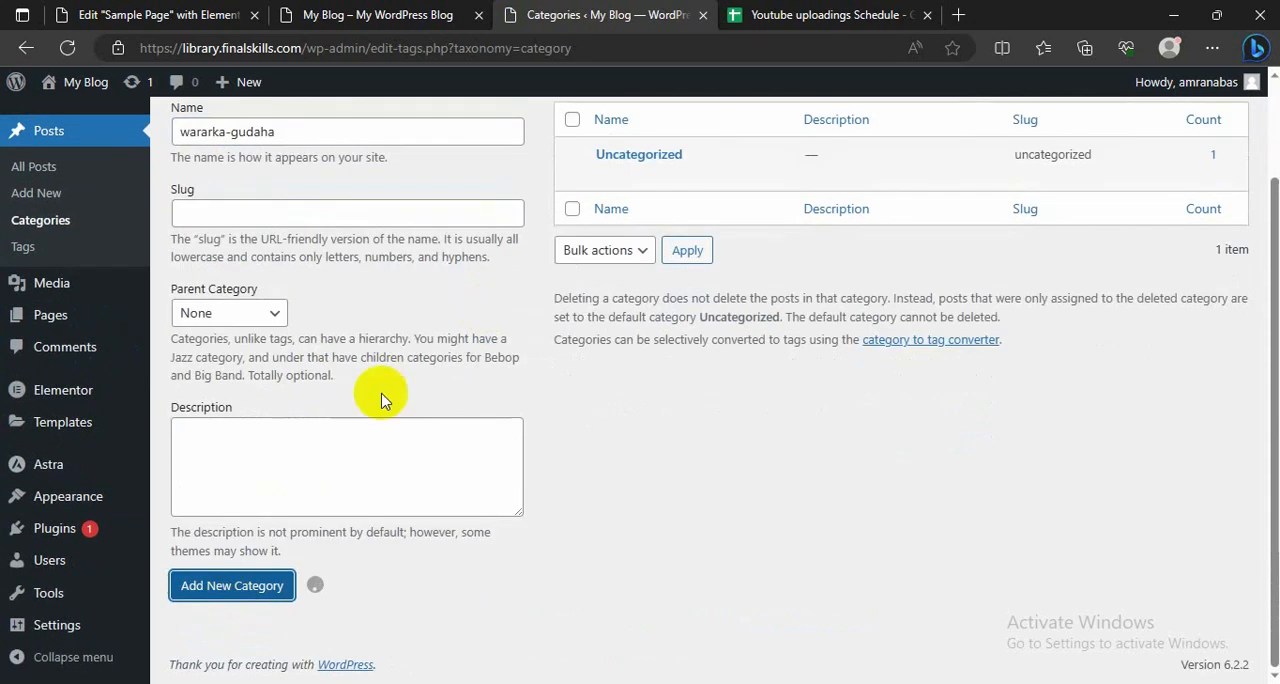
pyautogui.scroll(2, 385, 400)
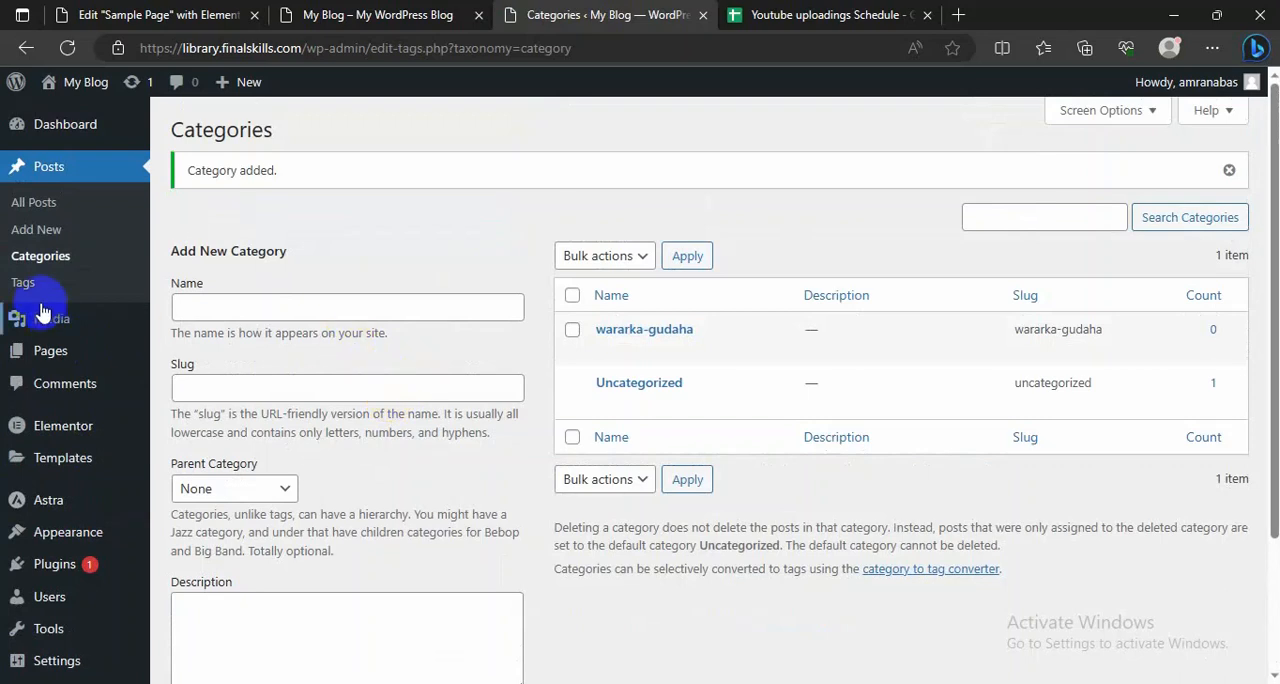
# Step: Create a new post titled "Shir madaxeed lagu balan san yahay inuu ku dhaco muqdisho" with the body text "waxaa maalinta"
pyautogui.click(42, 231)
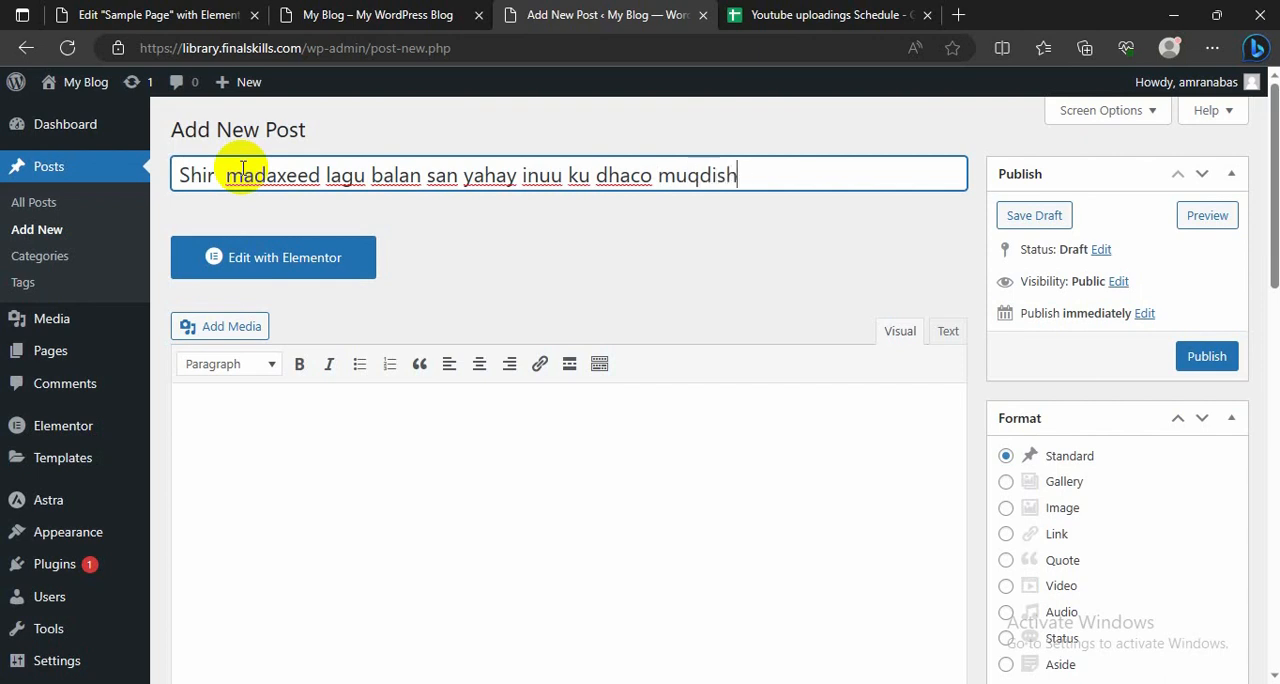
pyautogui.scroll(-1, 264, 437)
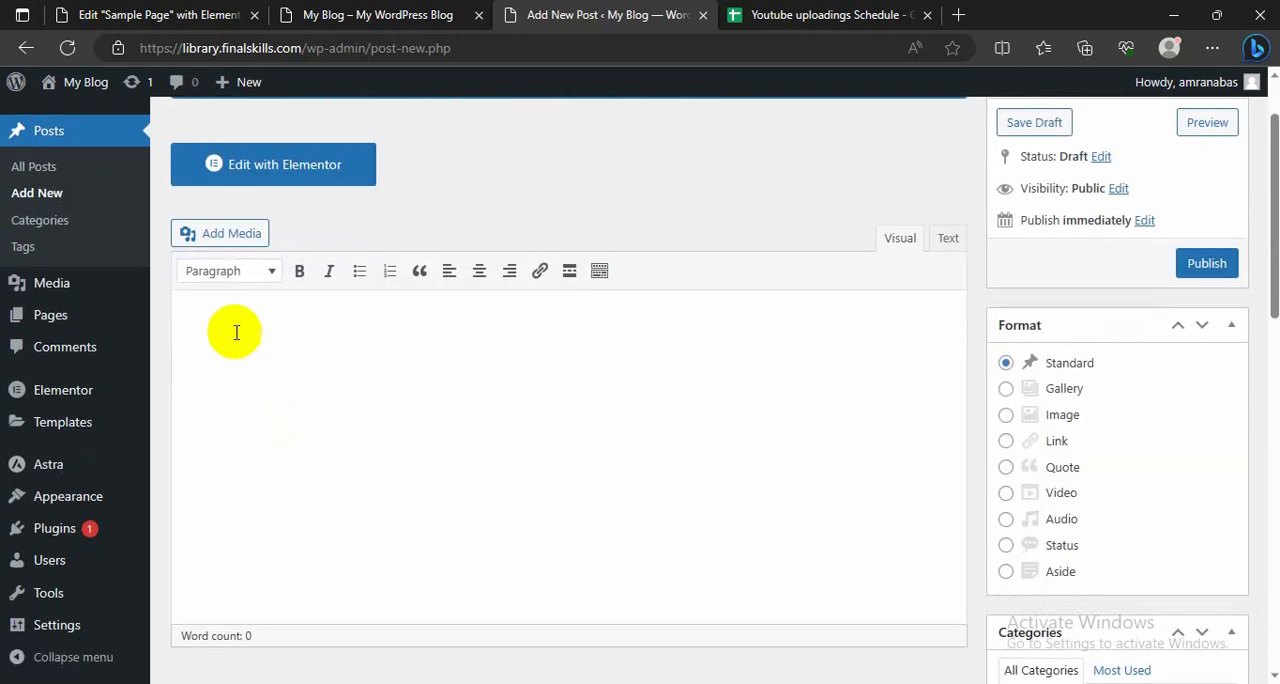
pyautogui.click(233, 325)
pyautogui.scroll(1, 411, 418)
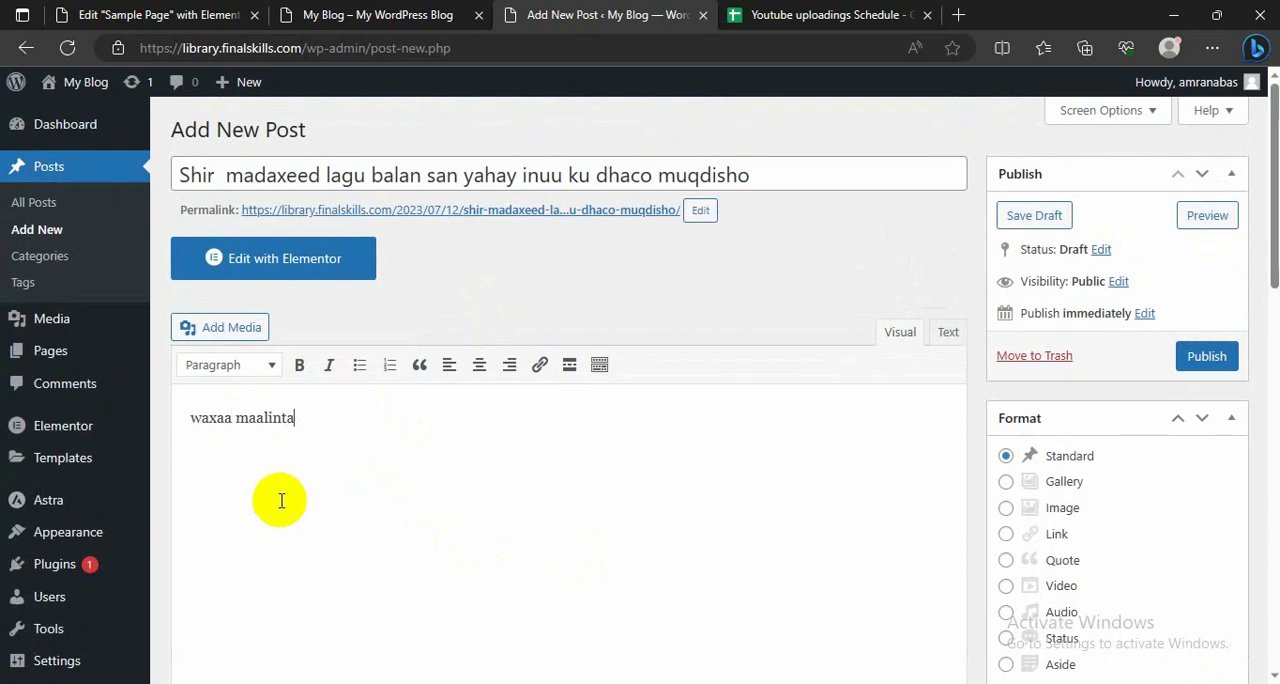
# Step: Assign the post to the wararka-gudaha category and publish it
pyautogui.scroll(-3, 574, 491)
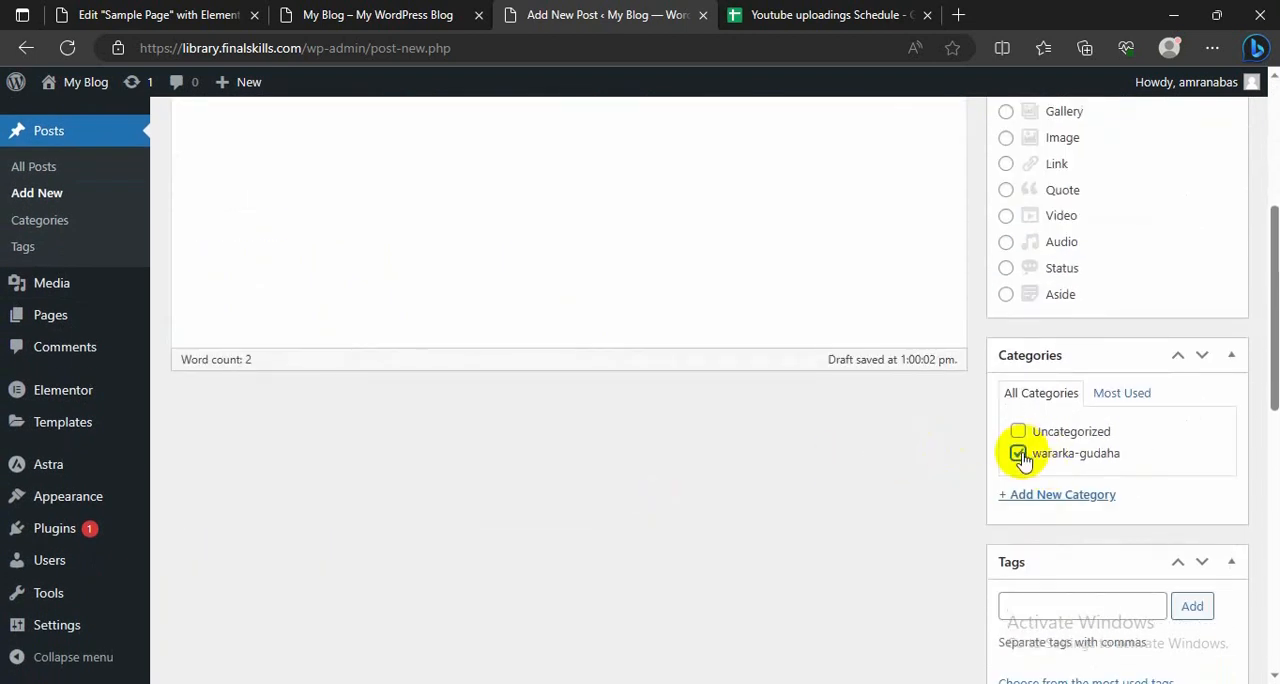
pyautogui.scroll(3, 1022, 462)
pyautogui.scroll(-4, 903, 508)
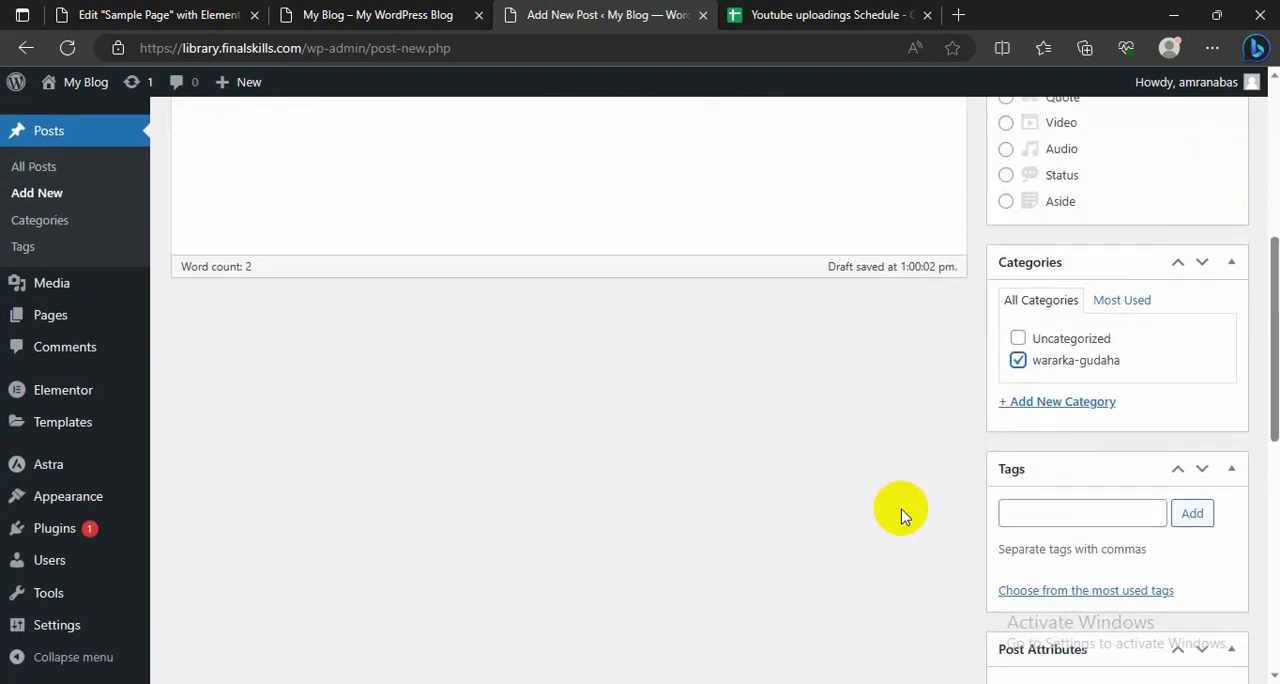
pyautogui.scroll(4, 903, 508)
pyautogui.click(1208, 358)
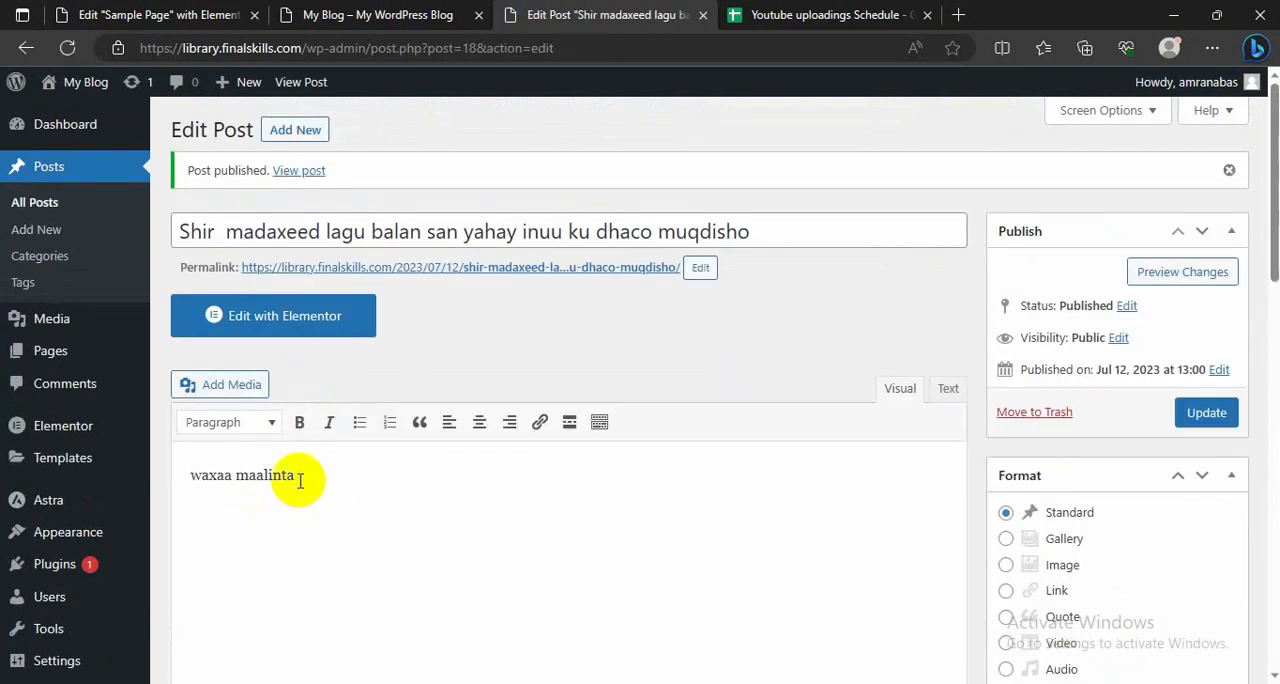
# Step: Open the News page on the live site to check the newly published post and its category
pyautogui.scroll(-1, 405, 460)
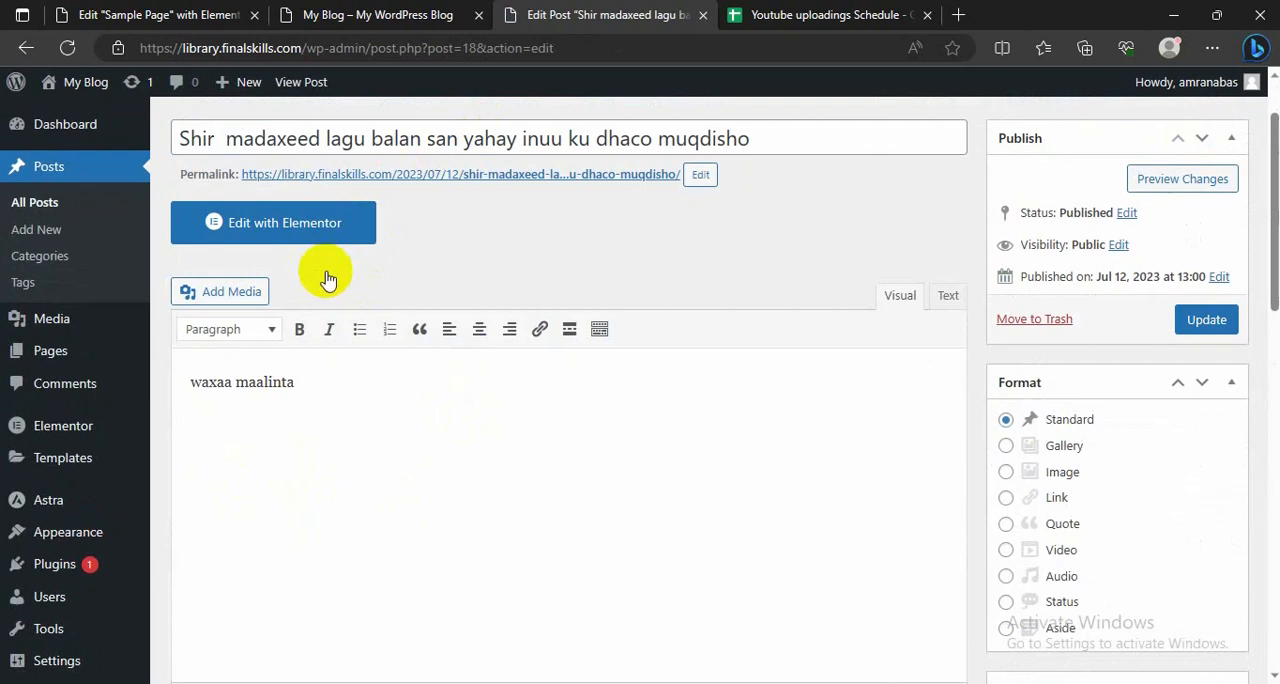
pyautogui.scroll(1, 327, 268)
pyautogui.click(346, 13)
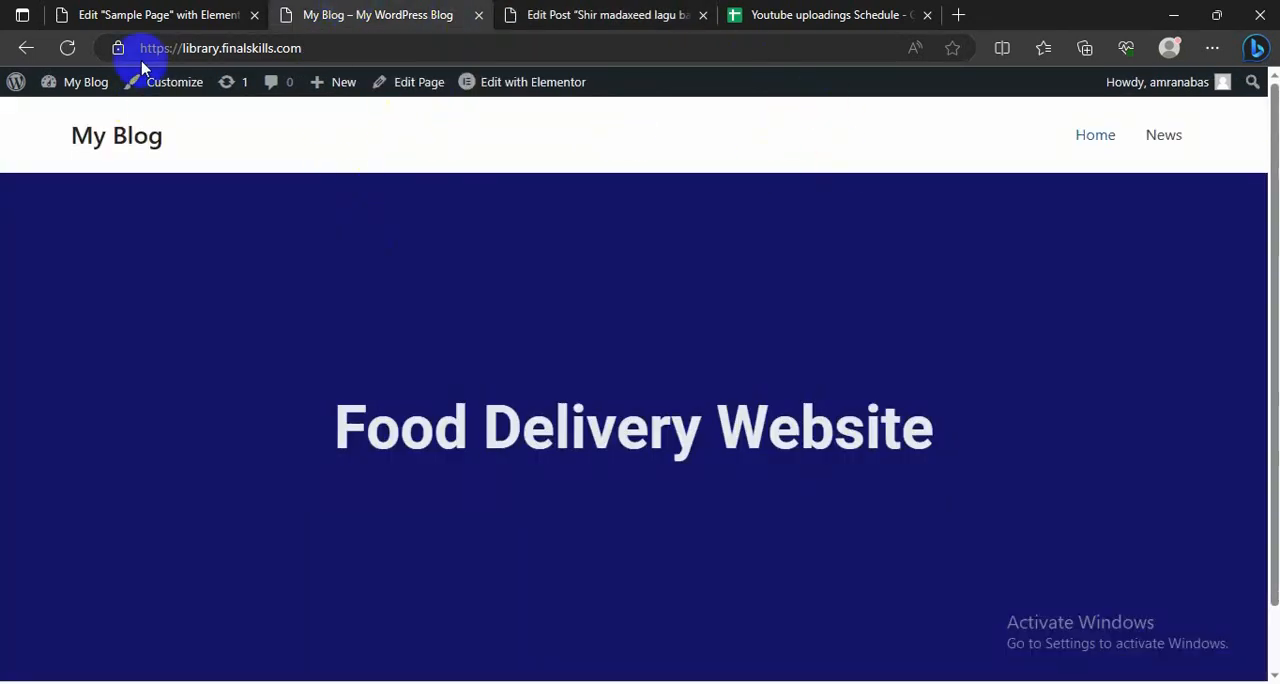
pyautogui.click(1158, 140)
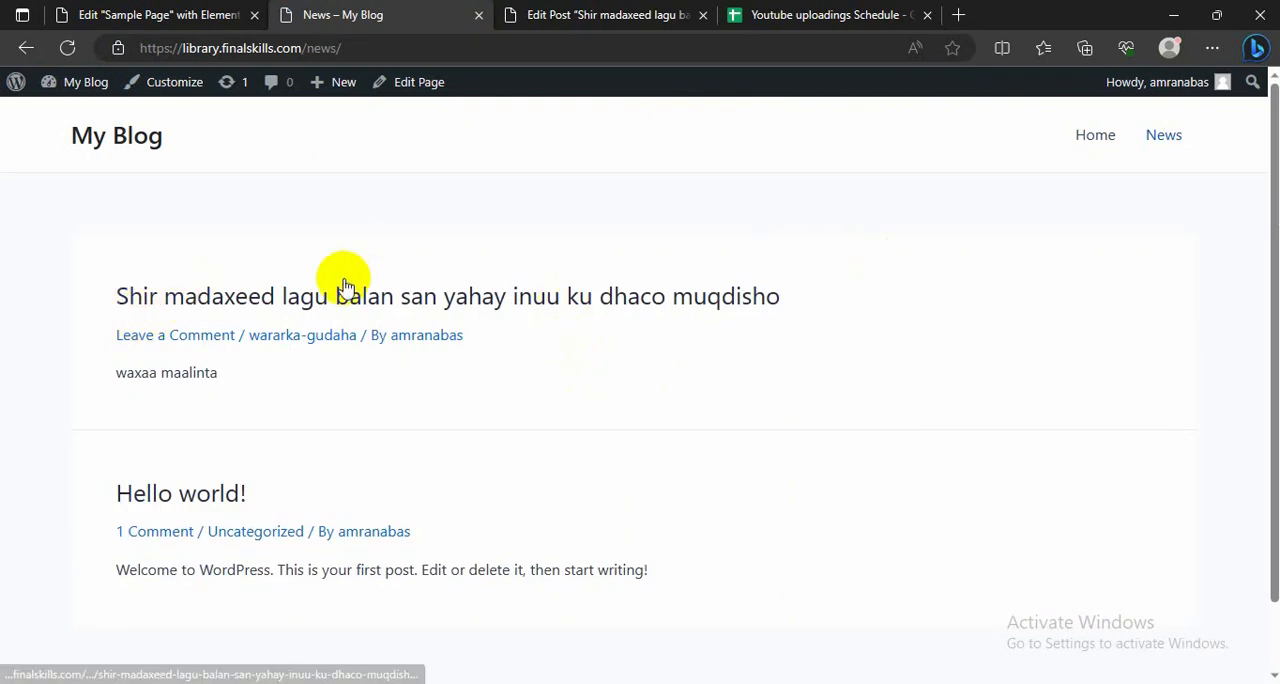
pyautogui.click(566, 16)
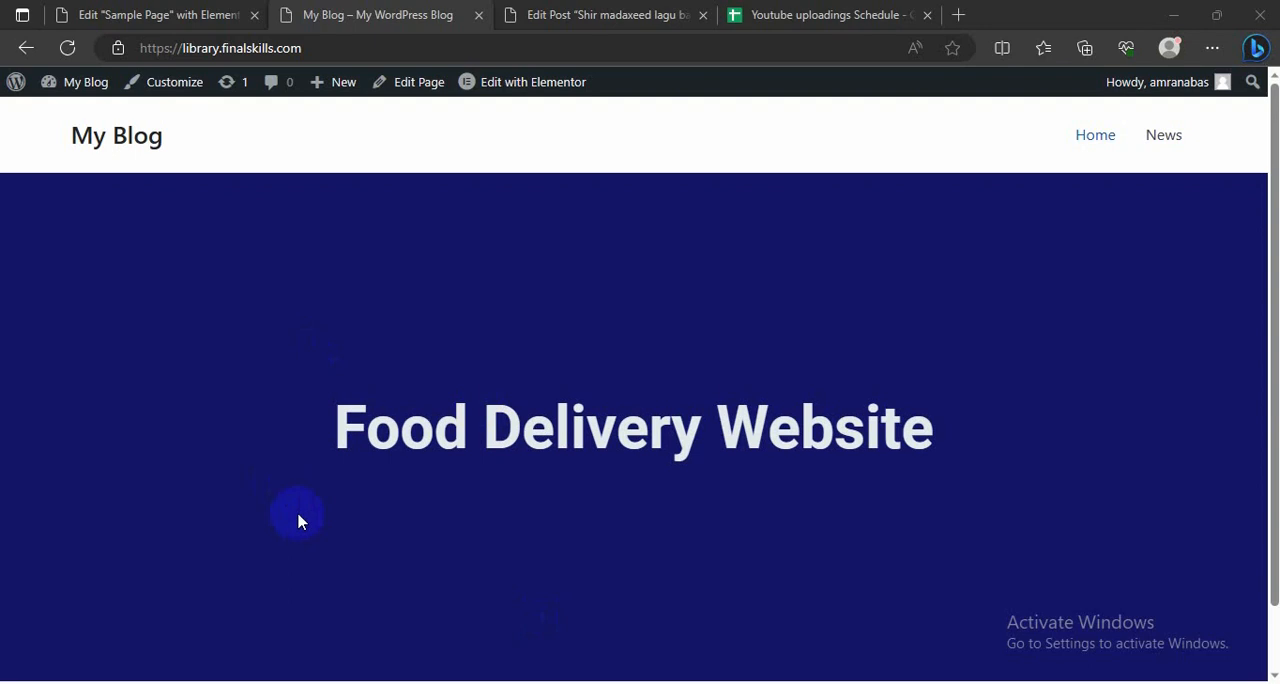
pyautogui.scroll(-1, 249, 376)
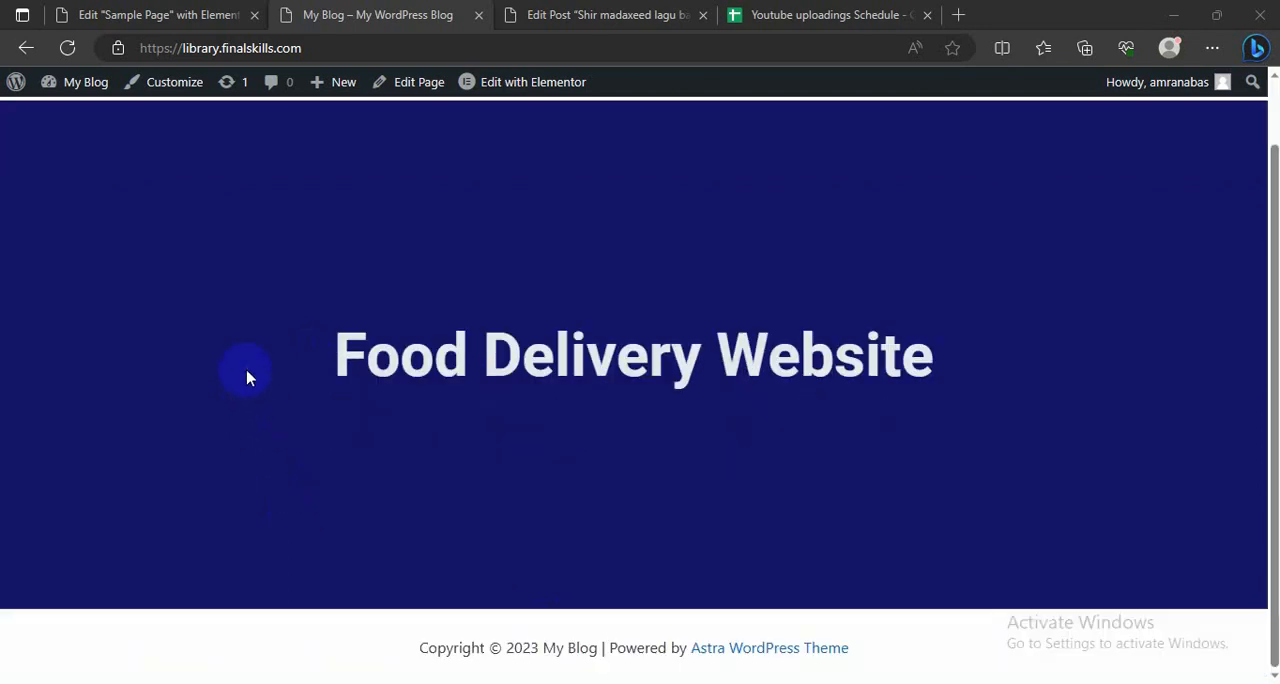
pyautogui.scroll(1, 249, 376)
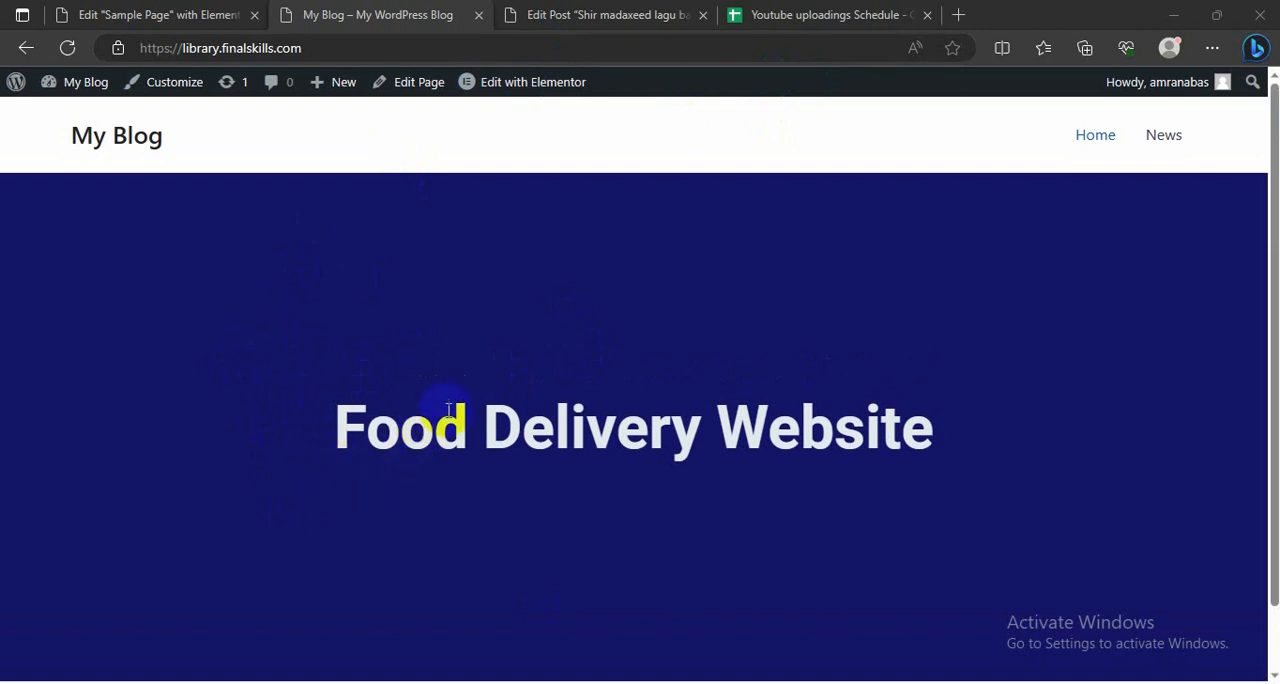
pyautogui.scroll(-1, 309, 471)
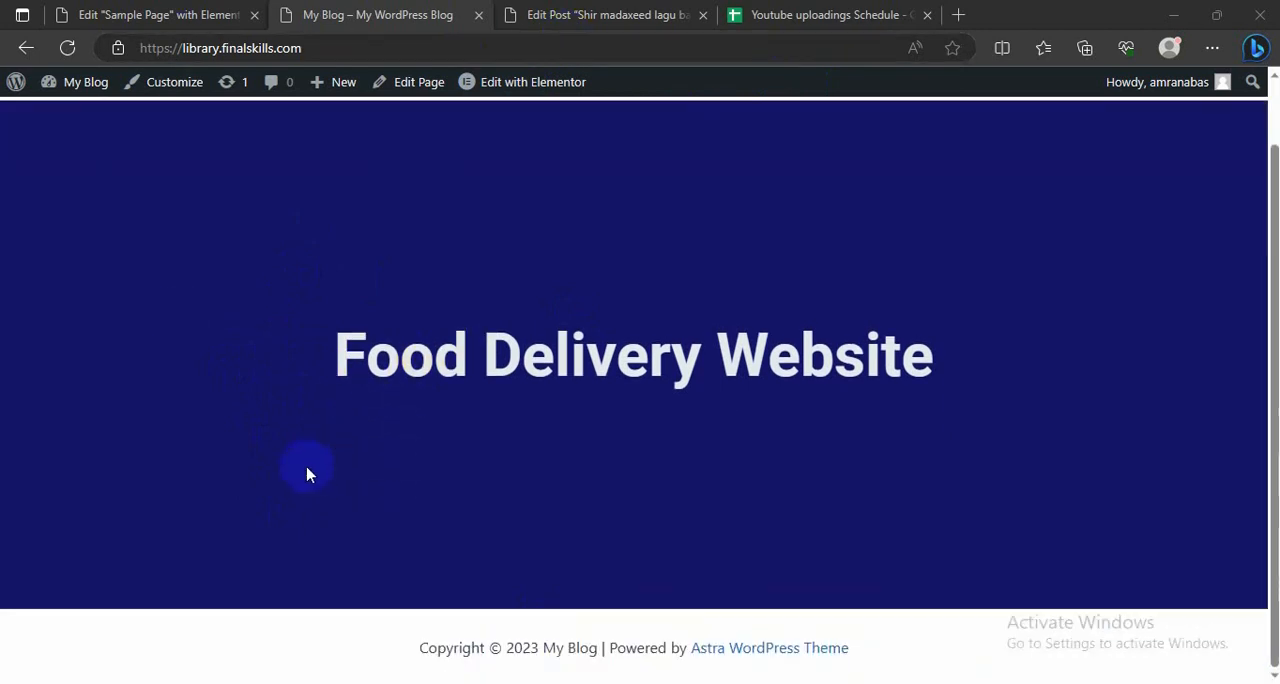
pyautogui.scroll(1, 307, 474)
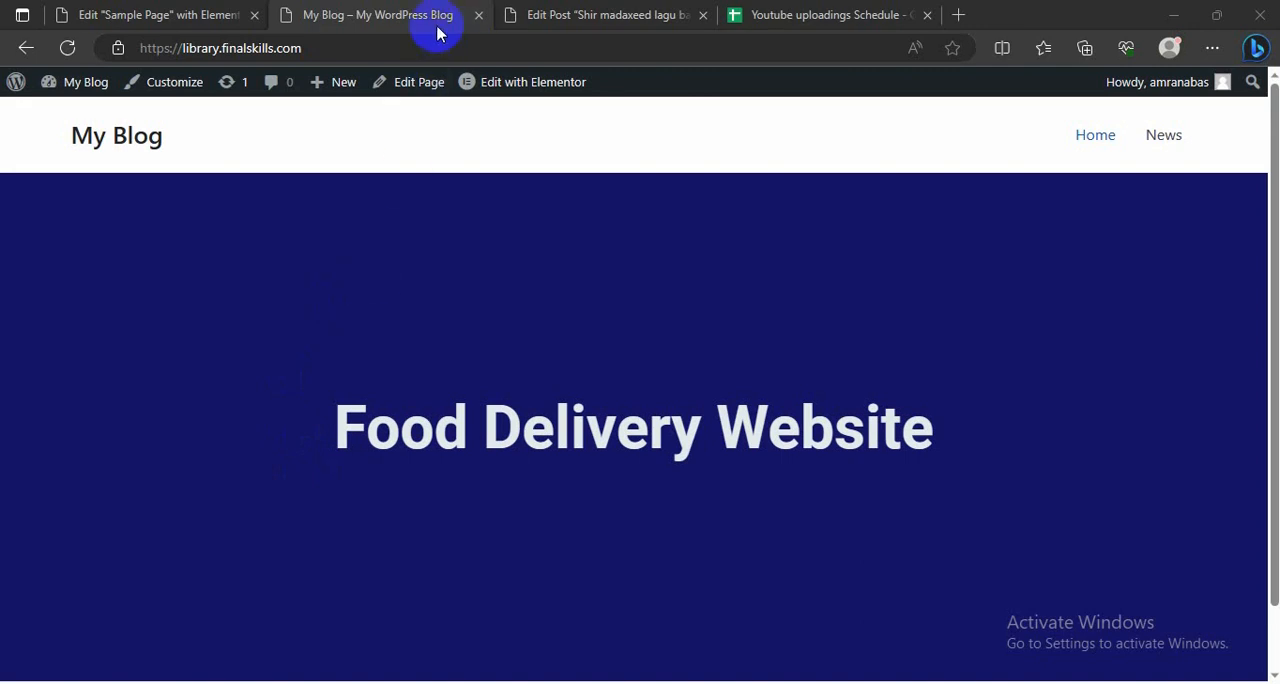
pyautogui.click(114, 14)
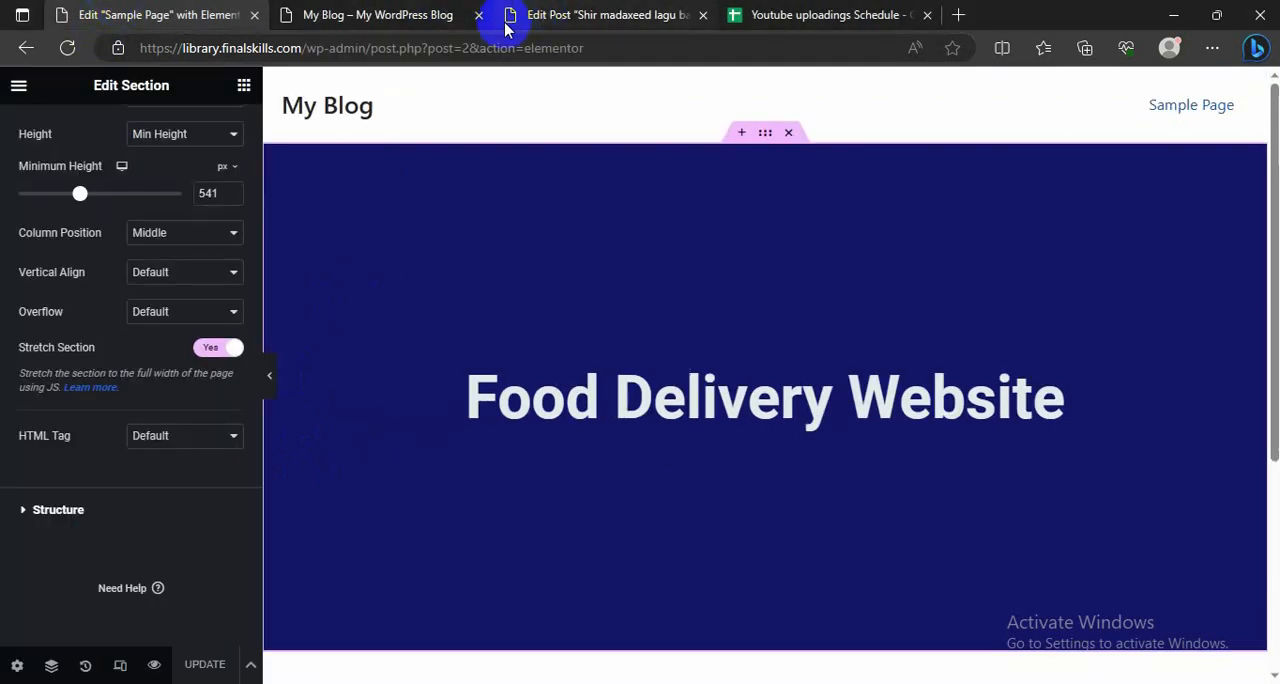
# Step: Search the plugin directory for "essential", then install and activate Essential Addons for Elementor
pyautogui.click(541, 17)
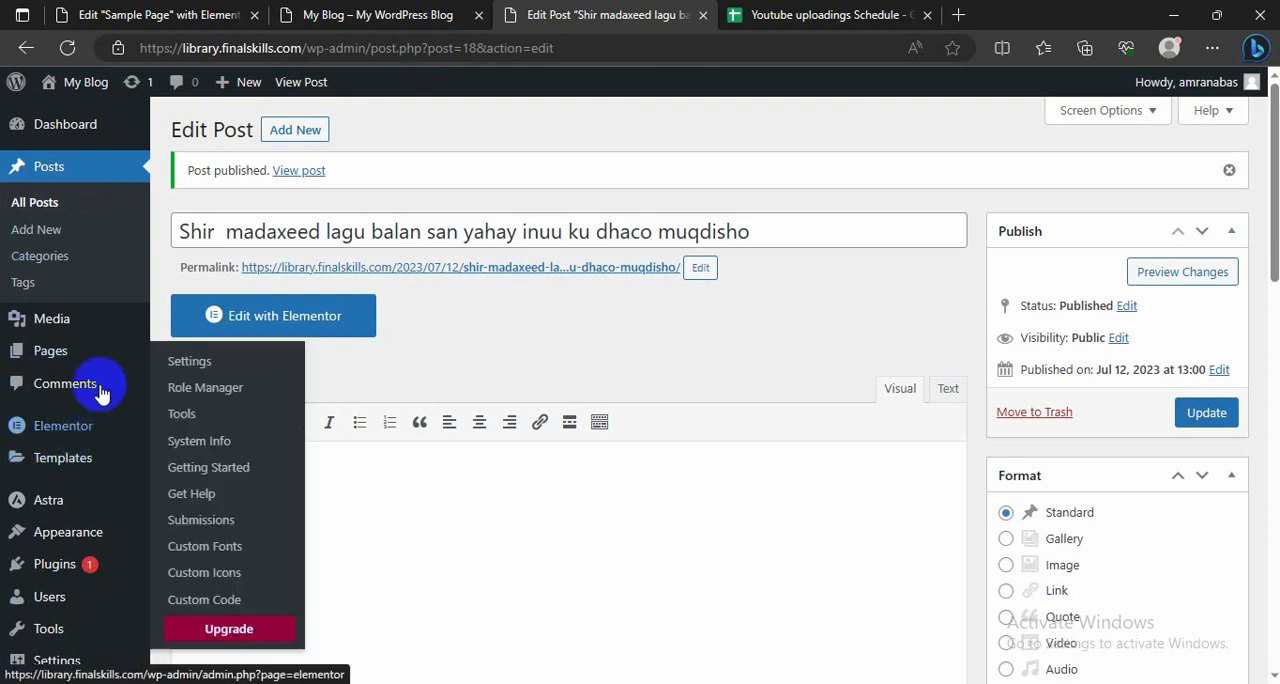
pyautogui.moveTo(25, 565)
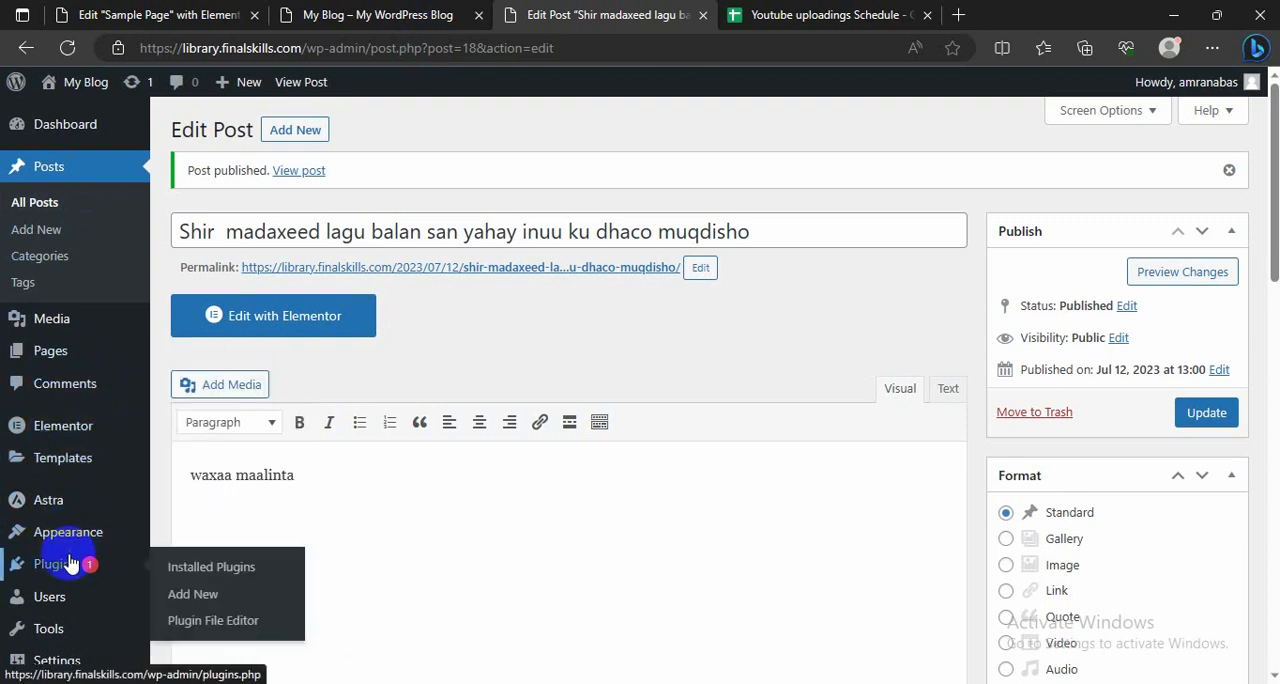
pyautogui.click(193, 600)
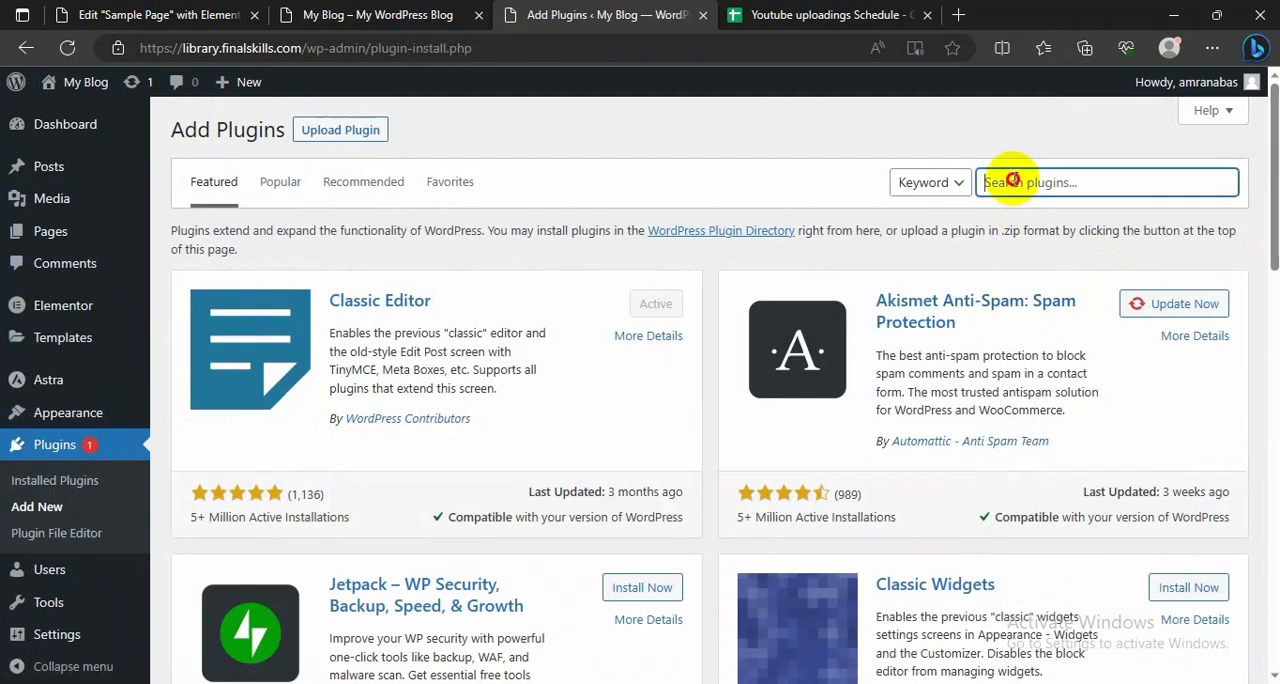
pyautogui.click(1013, 181)
pyautogui.write('essential')
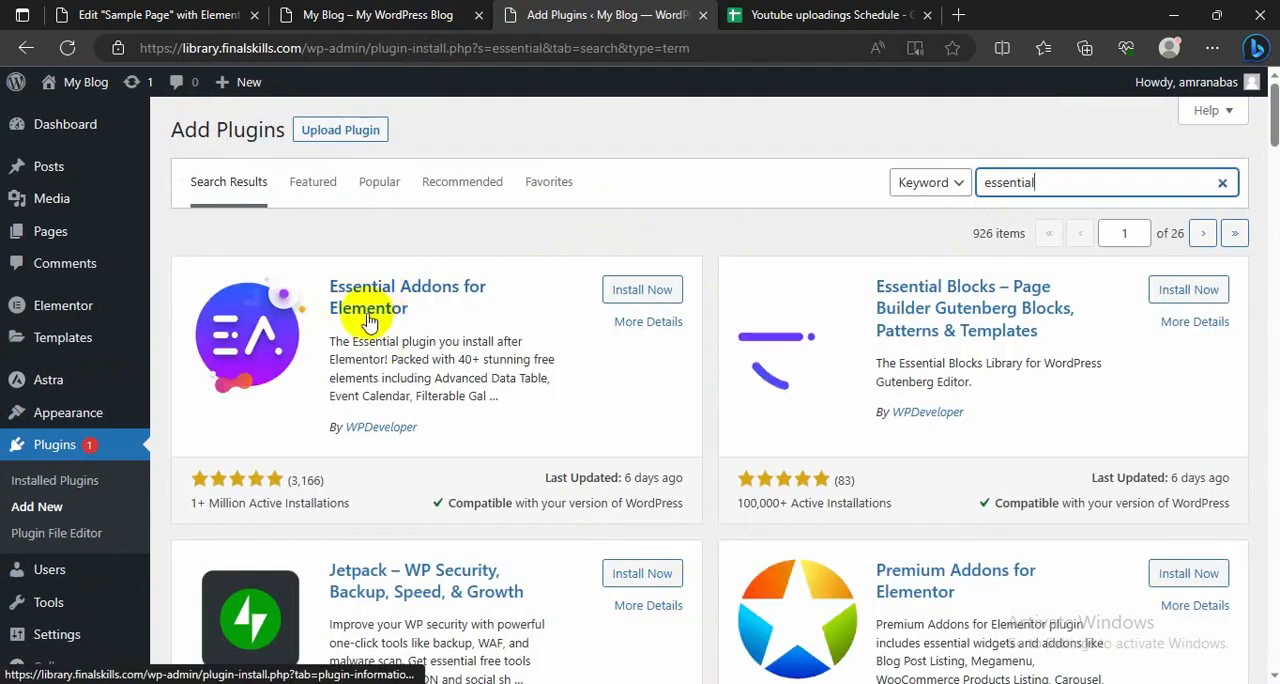
pyautogui.click(625, 299)
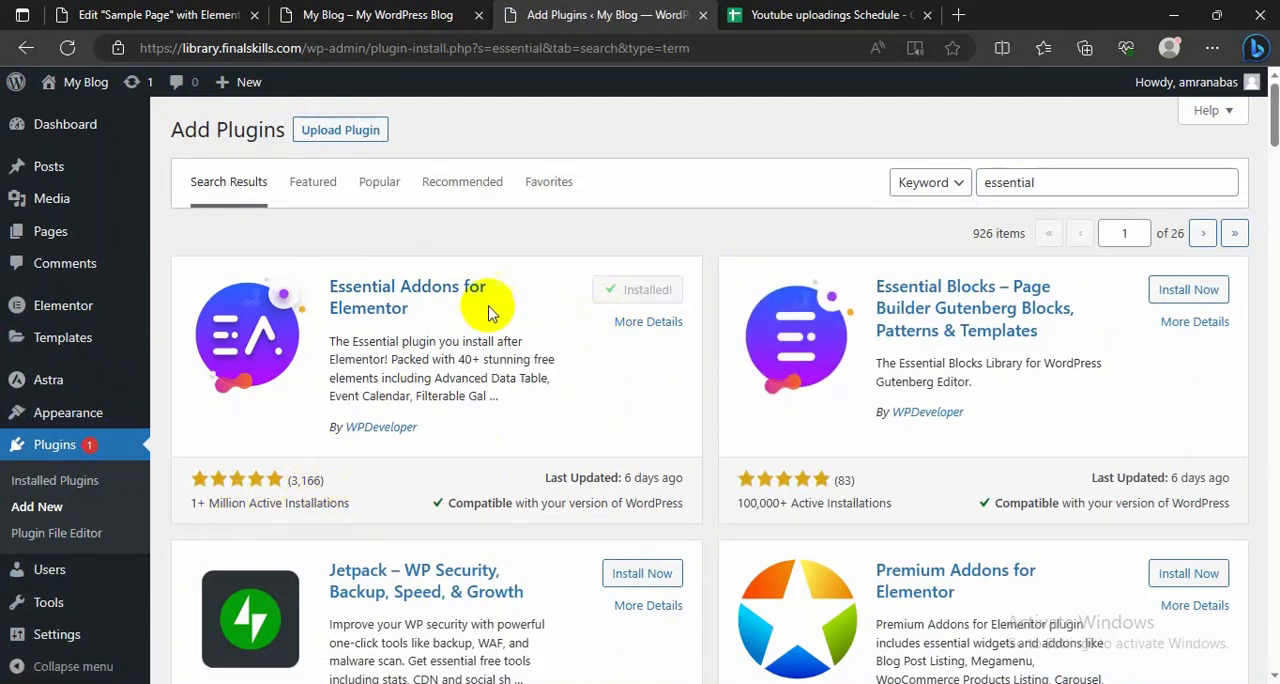
pyautogui.click(628, 290)
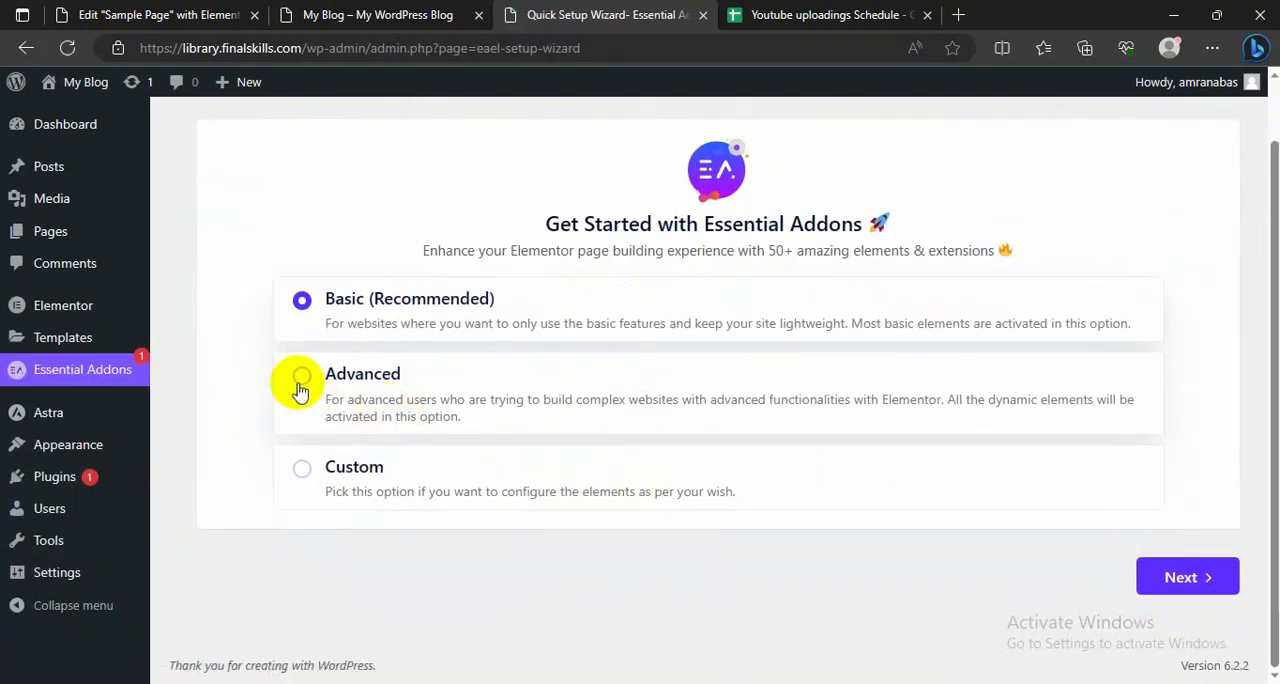
# Step: Choose the Advanced configuration in the Essential Addons setup wizard and accept the preselected elements
pyautogui.click(300, 388)
pyautogui.click(1200, 577)
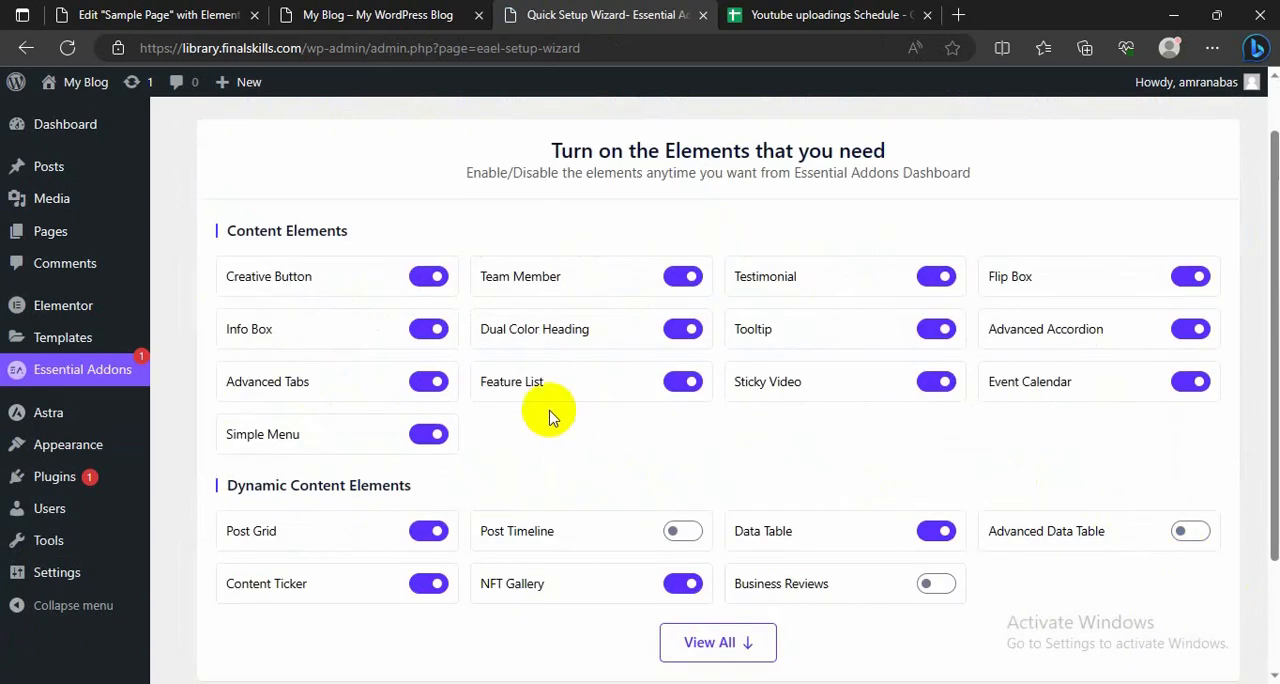
pyautogui.scroll(-2, 549, 417)
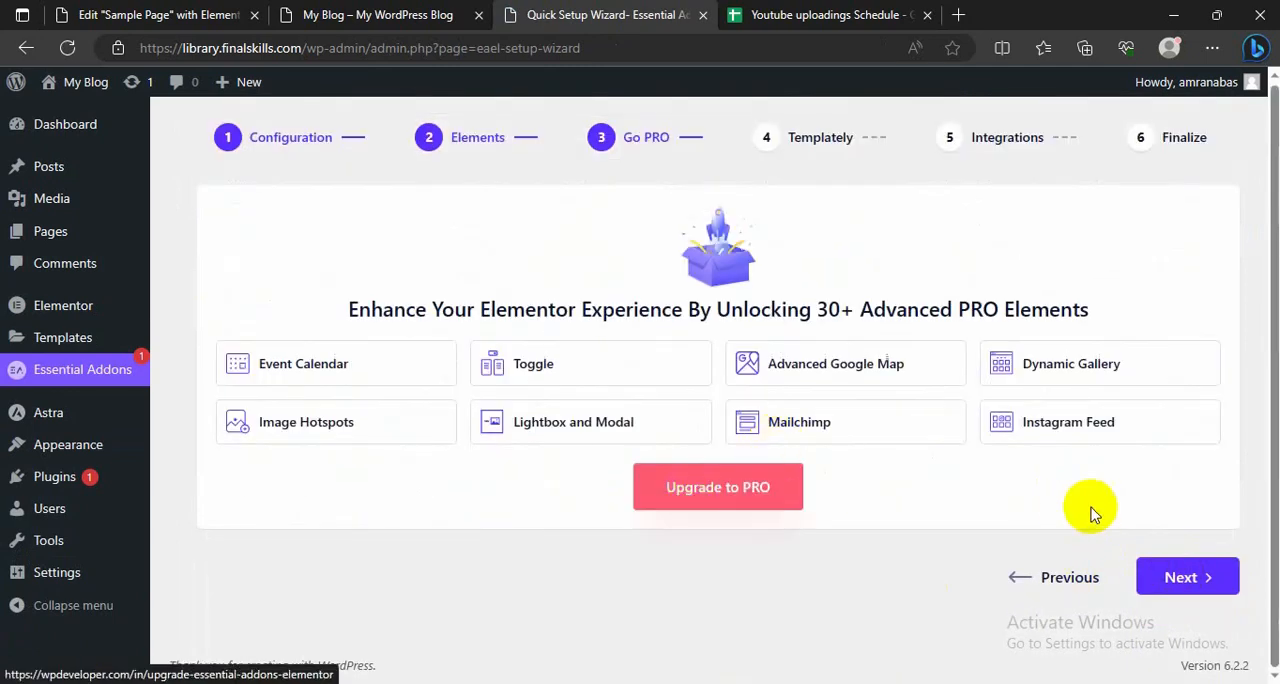
# Step: Continue past the wizard's Go PRO, Templately and Integrations stages without upgrading or installing any extra plugins
pyautogui.click(1198, 574)
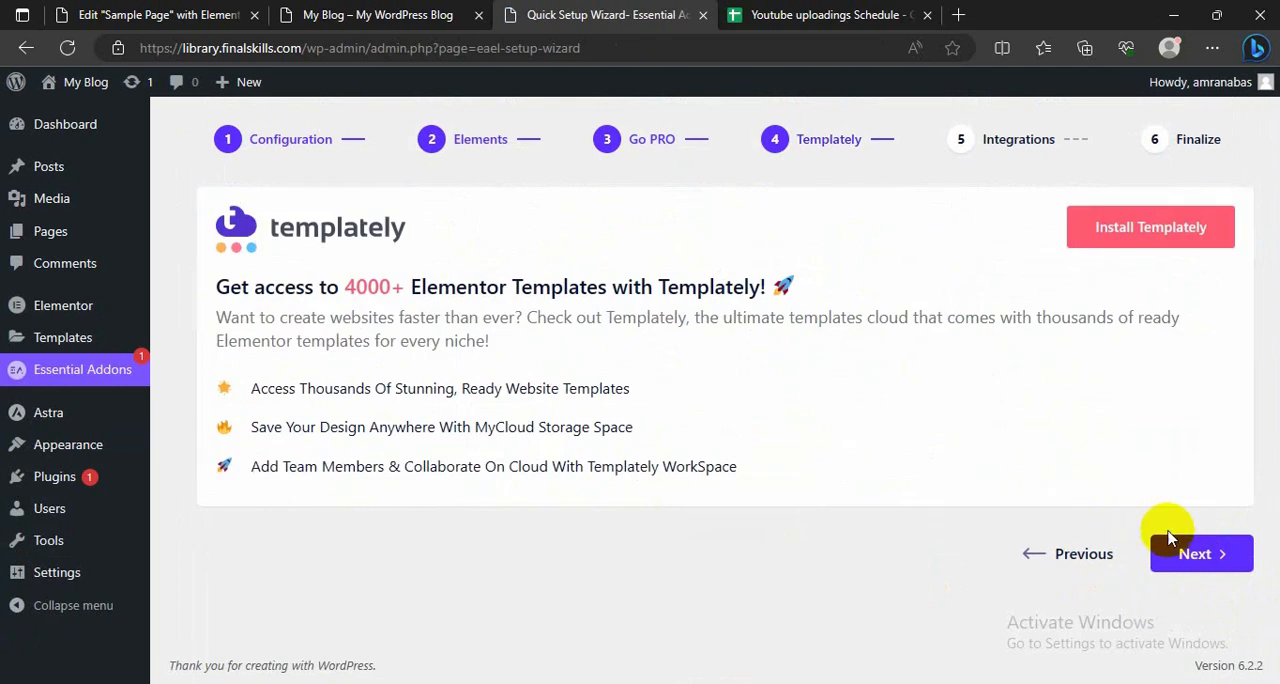
pyautogui.click(1198, 556)
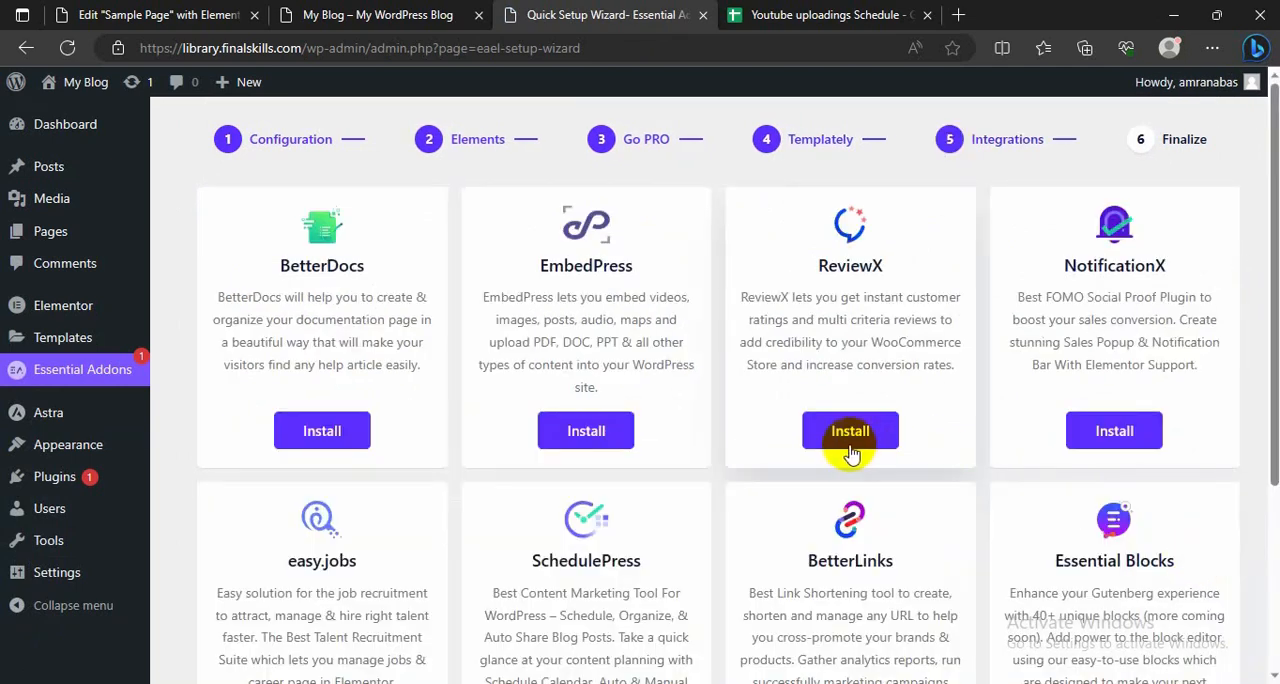
pyautogui.scroll(-3, 850, 452)
pyautogui.scroll(3, 846, 500)
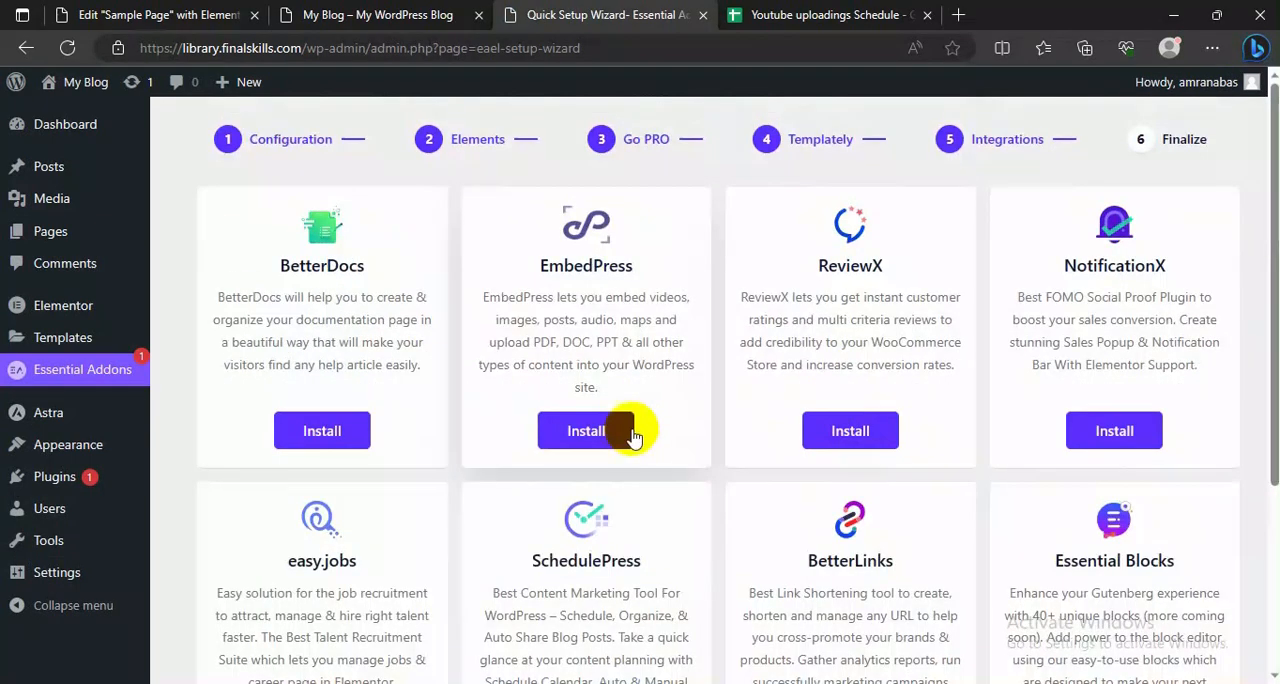
pyautogui.scroll(-3, 720, 395)
pyautogui.click(1160, 656)
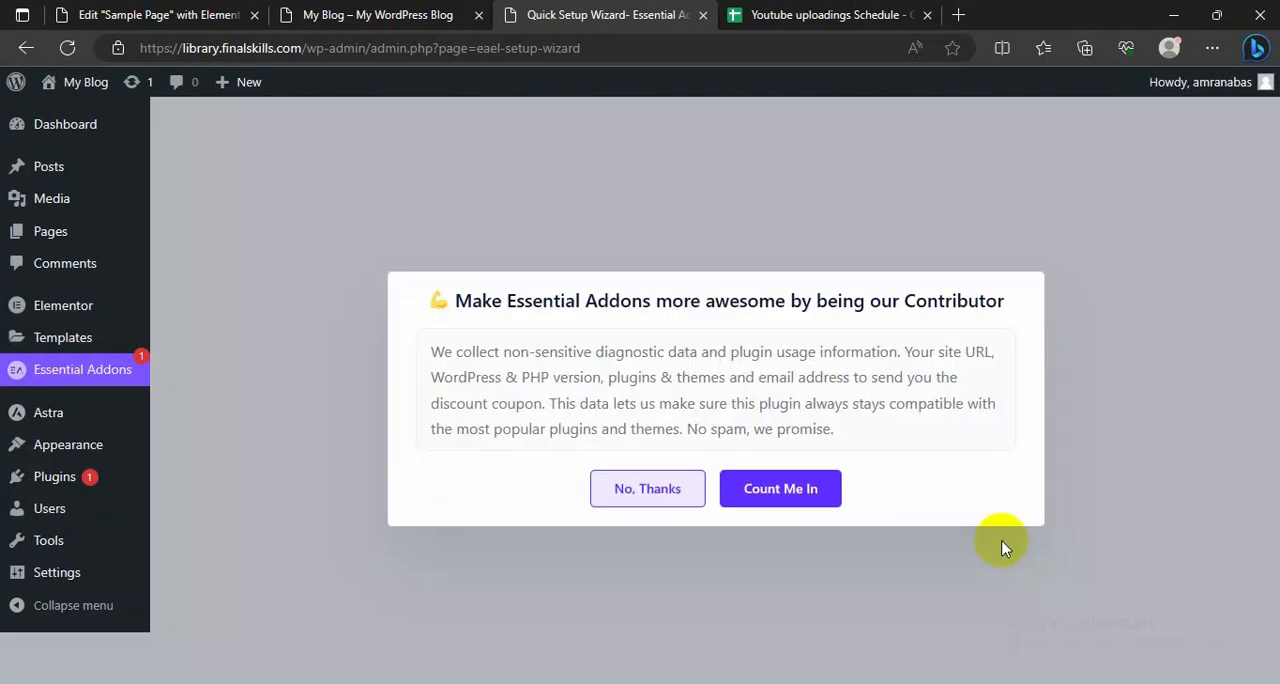
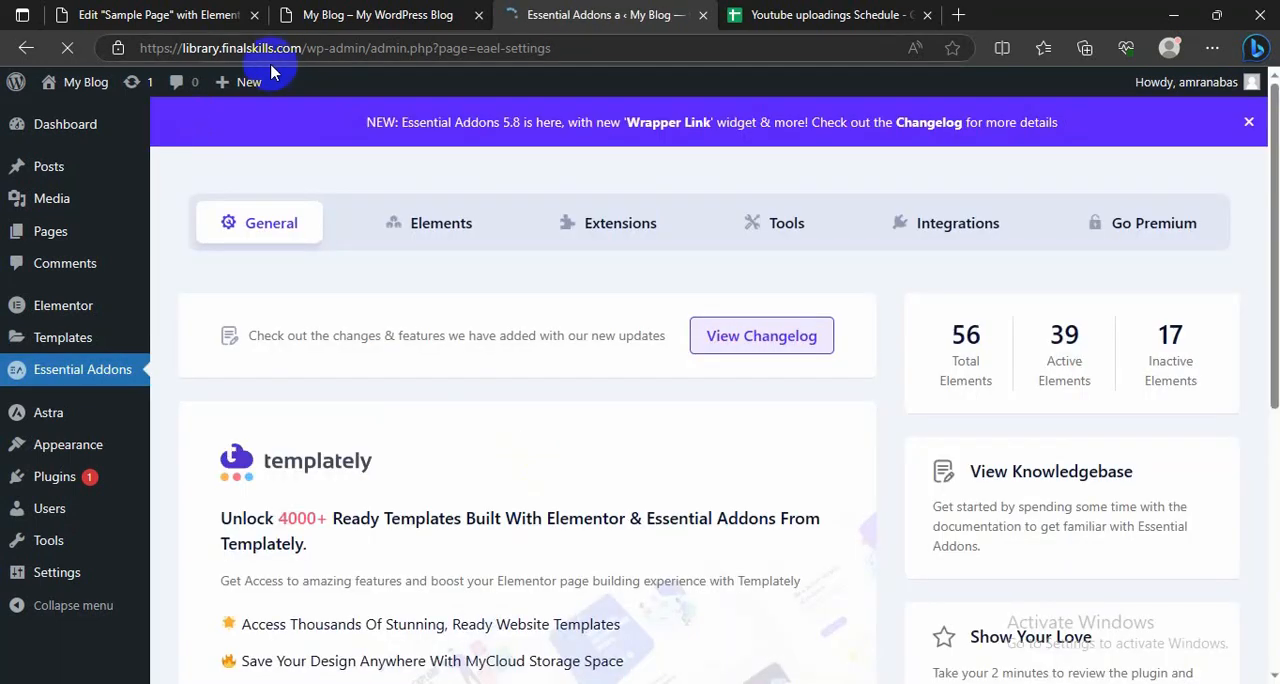
# Step: Switch to the Sample Page in the Elementor editor and look through the widget list for the Essential Addons category
pyautogui.click(145, 14)
pyautogui.scroll(-1, 400, 370)
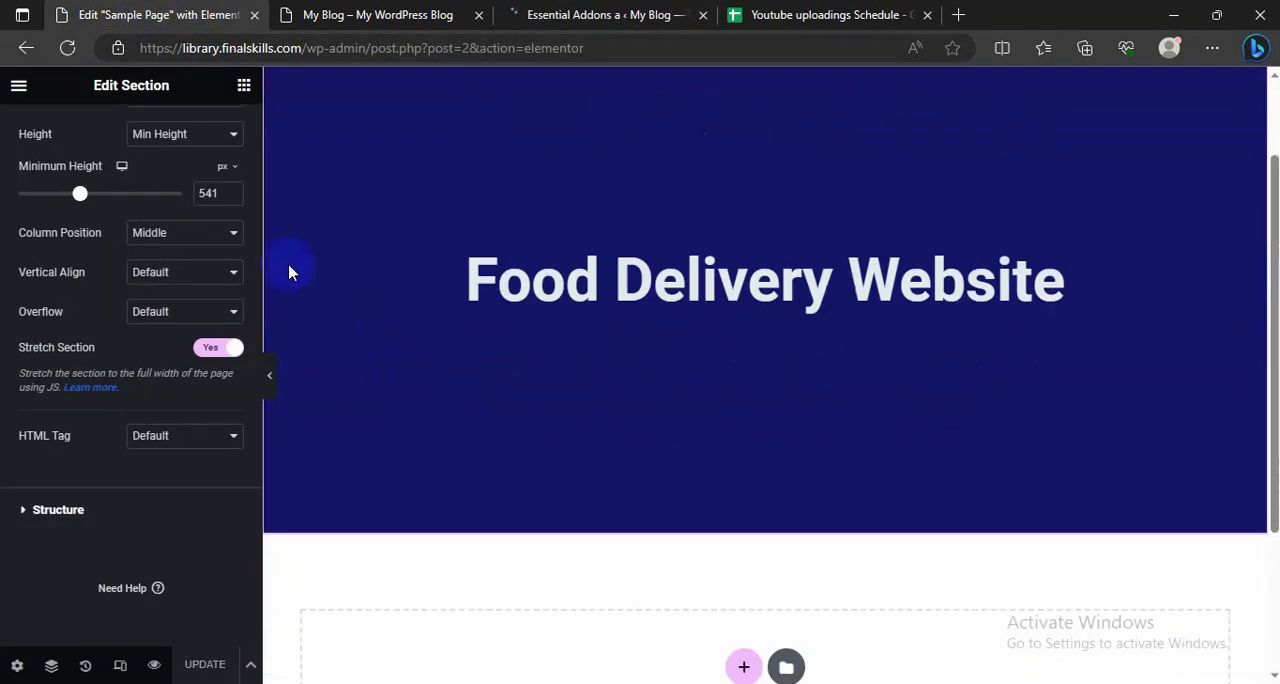
pyautogui.scroll(1, 289, 271)
pyautogui.click(244, 84)
pyautogui.scroll(-10, 123, 398)
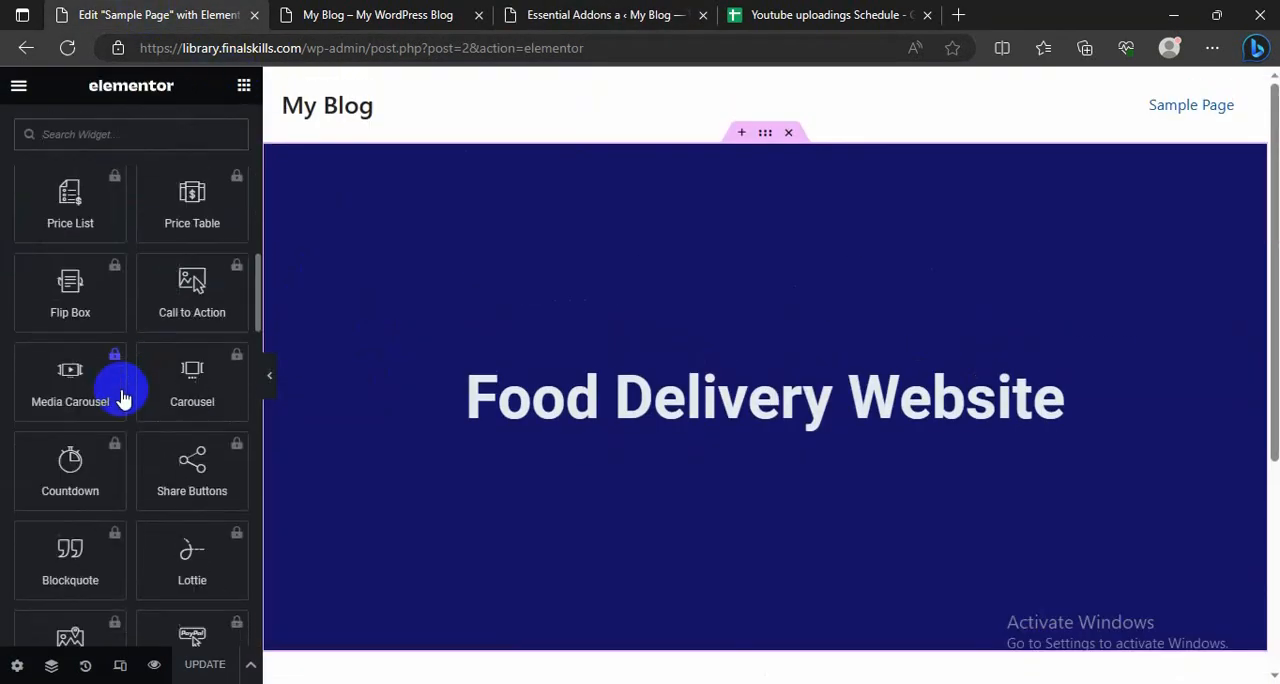
pyautogui.scroll(5, 120, 394)
pyautogui.scroll(4, 125, 404)
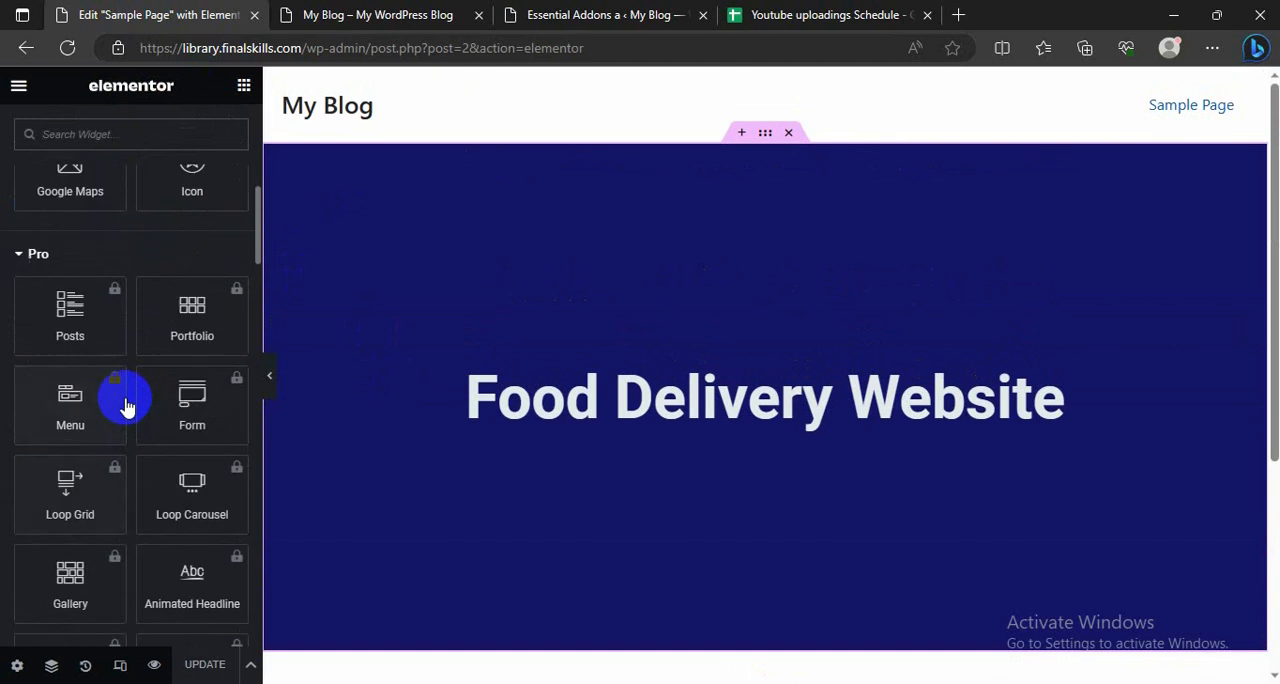
pyautogui.scroll(-15, 125, 397)
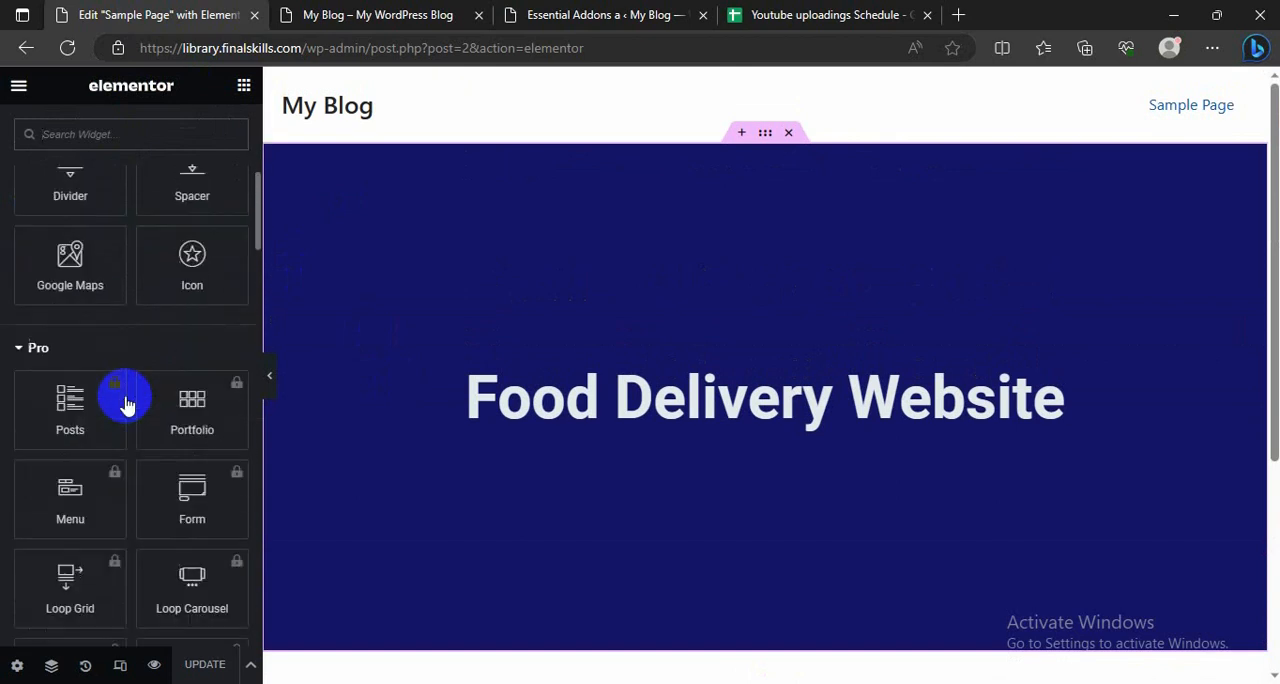
pyautogui.scroll(5, 128, 405)
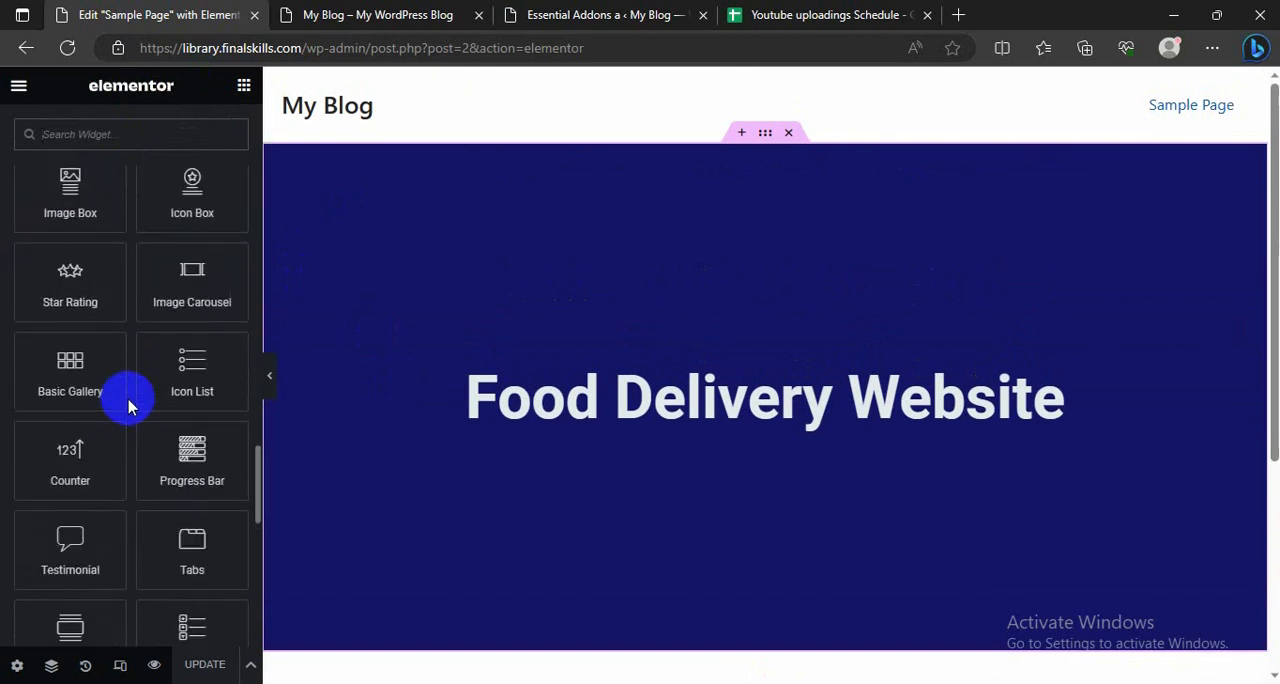
pyautogui.scroll(-9, 128, 405)
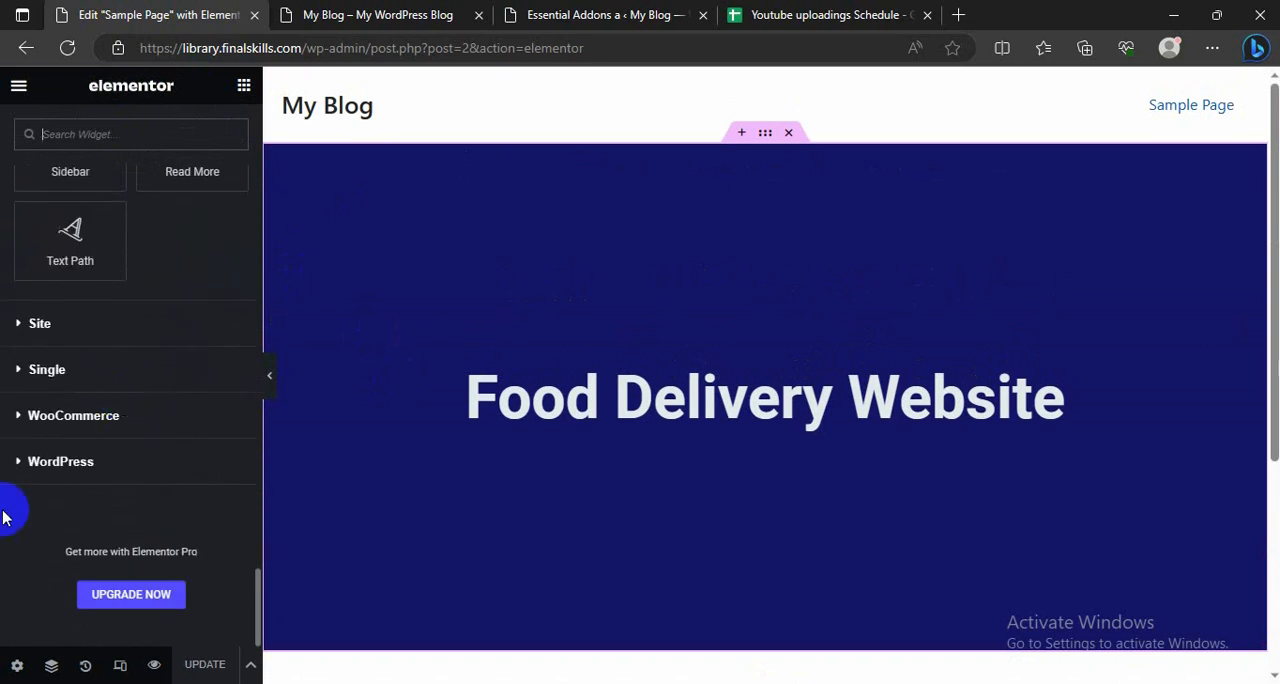
pyautogui.scroll(10, 77, 374)
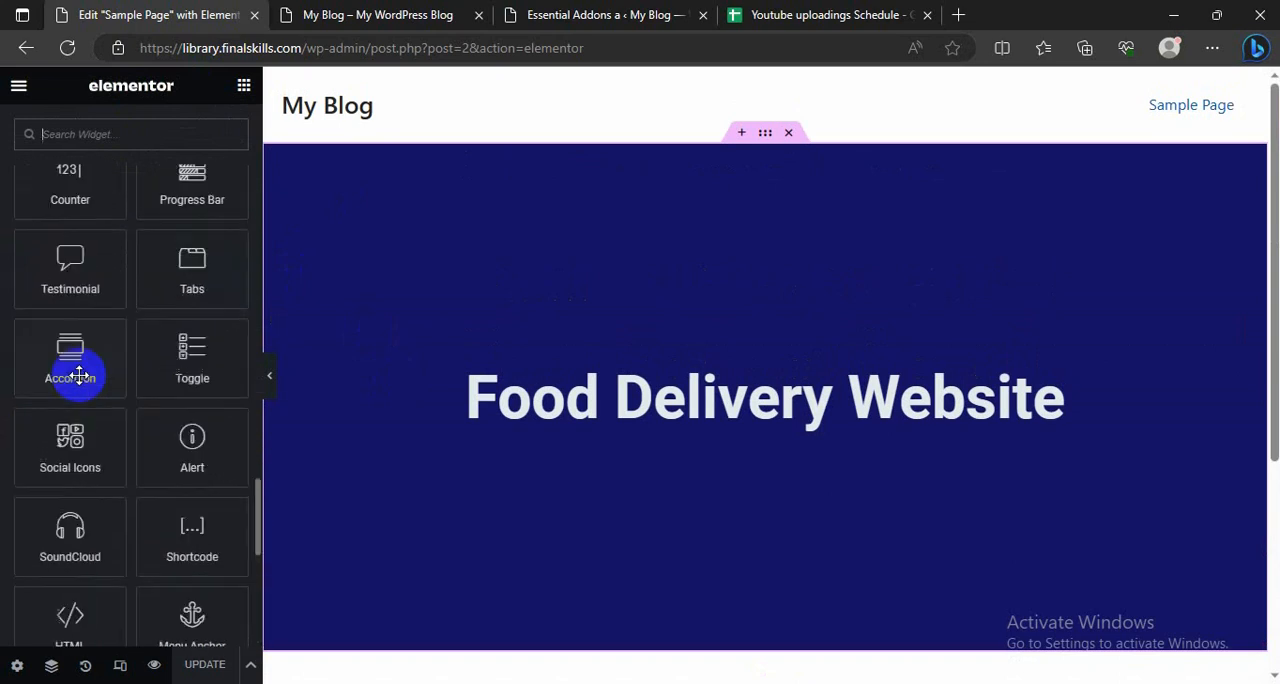
# Step: Reload the Elementor editor and locate the Essential Addons widgets in the widget list
pyautogui.click(68, 52)
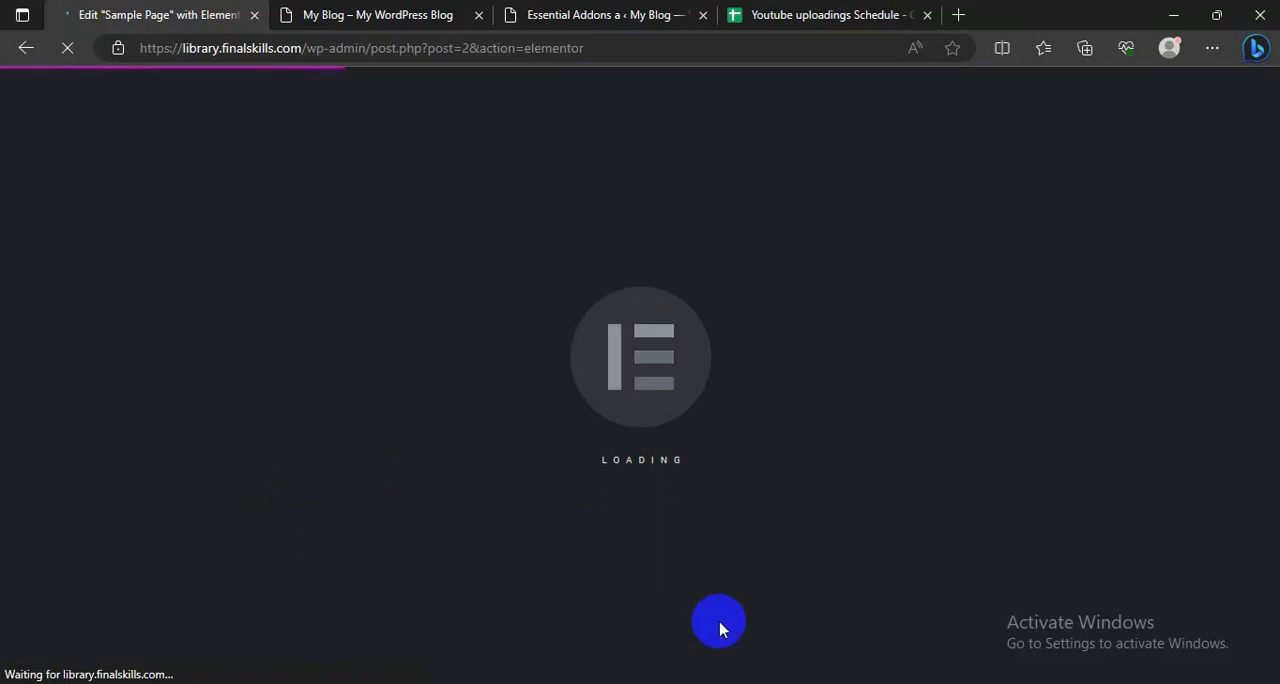
pyautogui.scroll(-3, 158, 488)
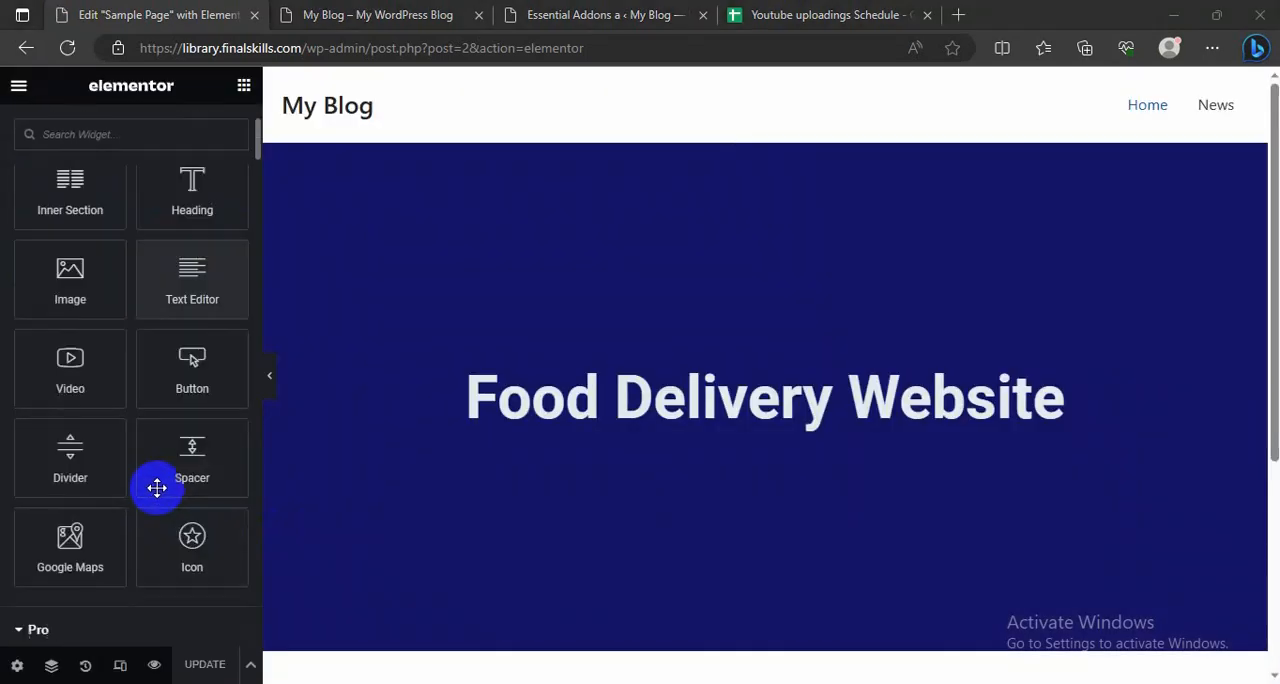
pyautogui.scroll(-15, 162, 487)
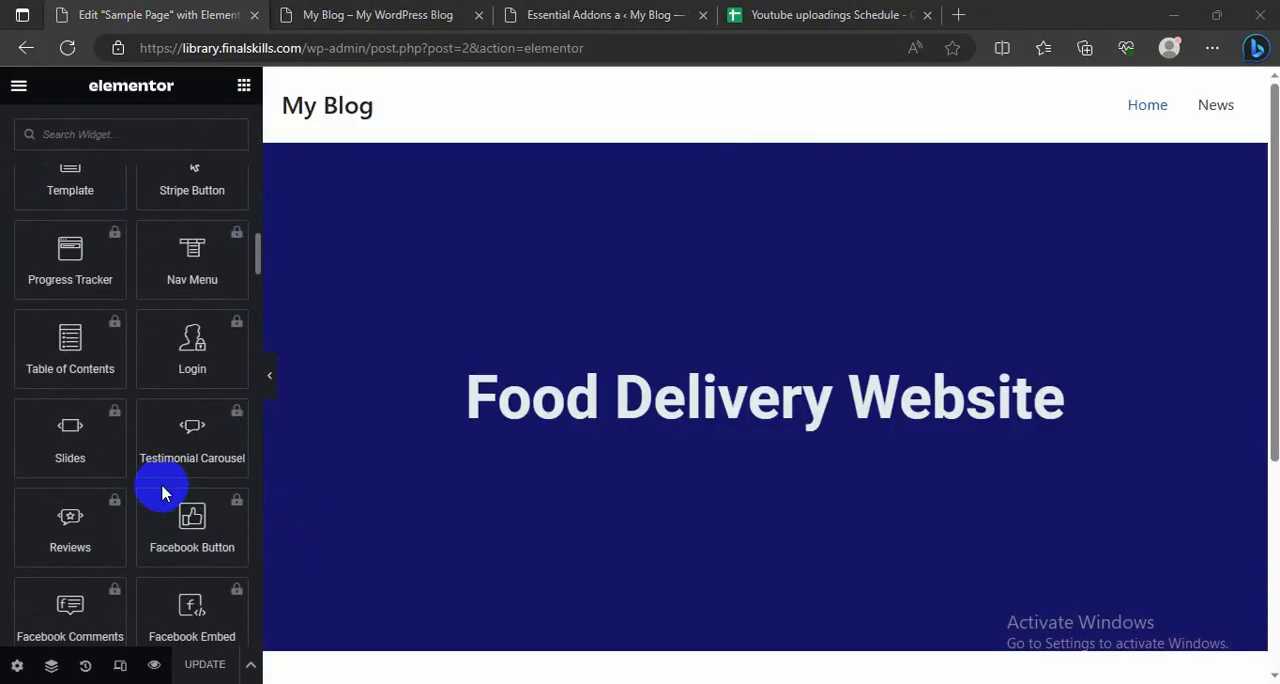
pyautogui.scroll(-10, 164, 482)
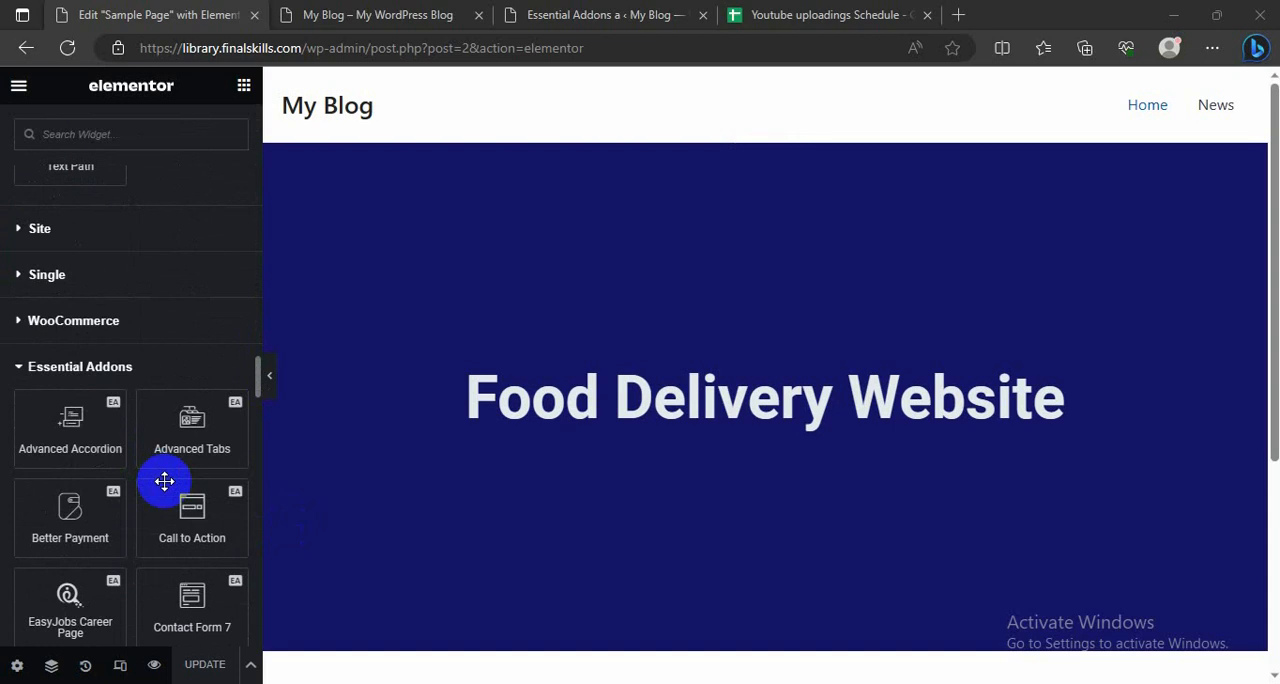
pyautogui.scroll(-2, 183, 409)
pyautogui.scroll(-3, 555, 470)
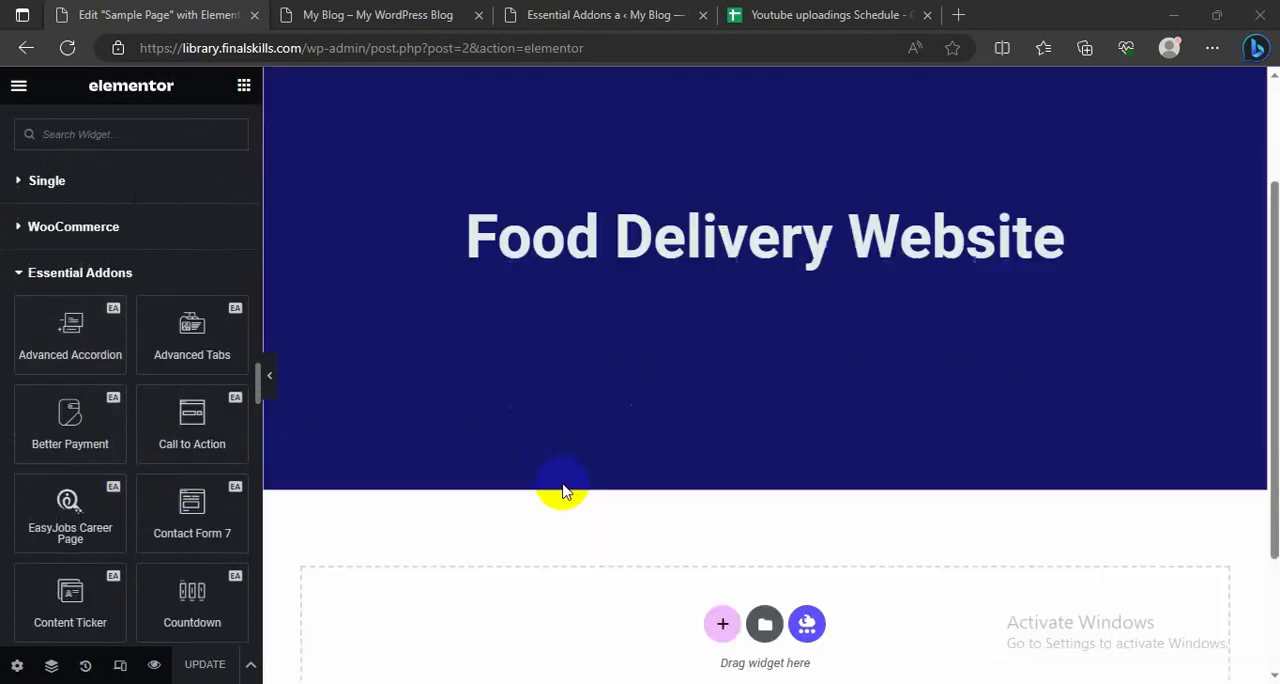
# Step: Add a section with three equal columns below the "Food Delivery Website" banner
pyautogui.scroll(-2, 600, 480)
pyautogui.click(720, 448)
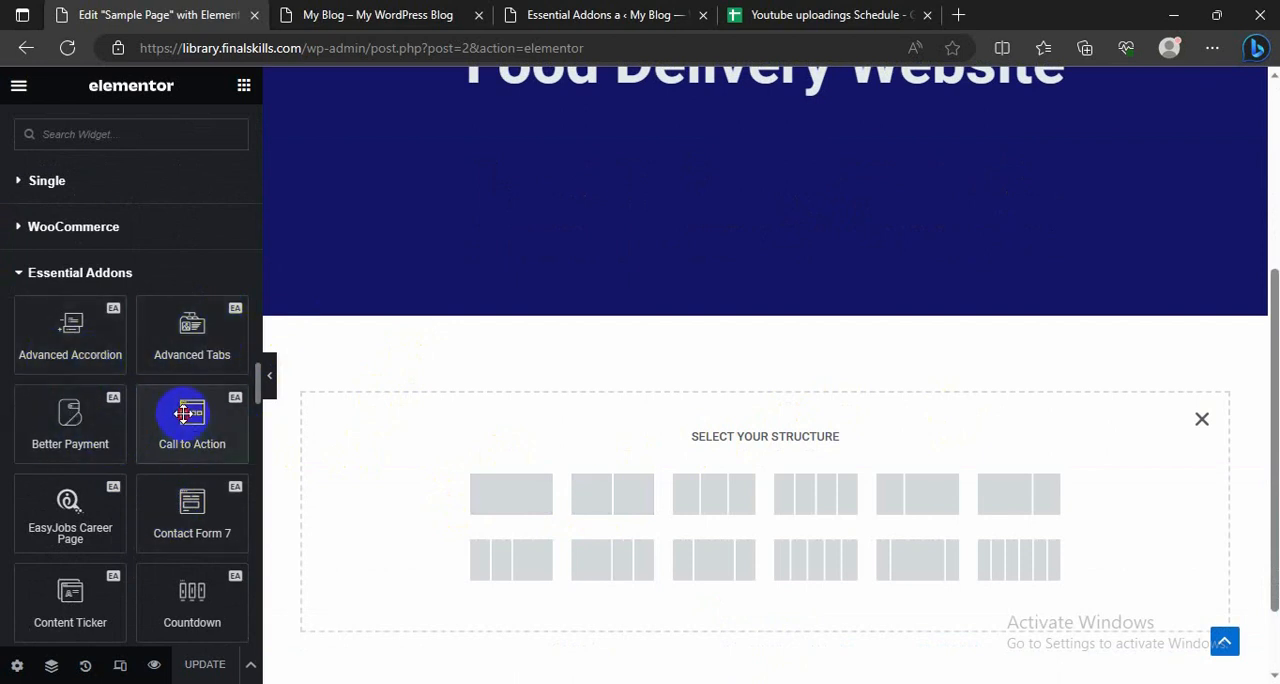
pyautogui.moveTo(183, 413); pyautogui.dragTo(629, 514)
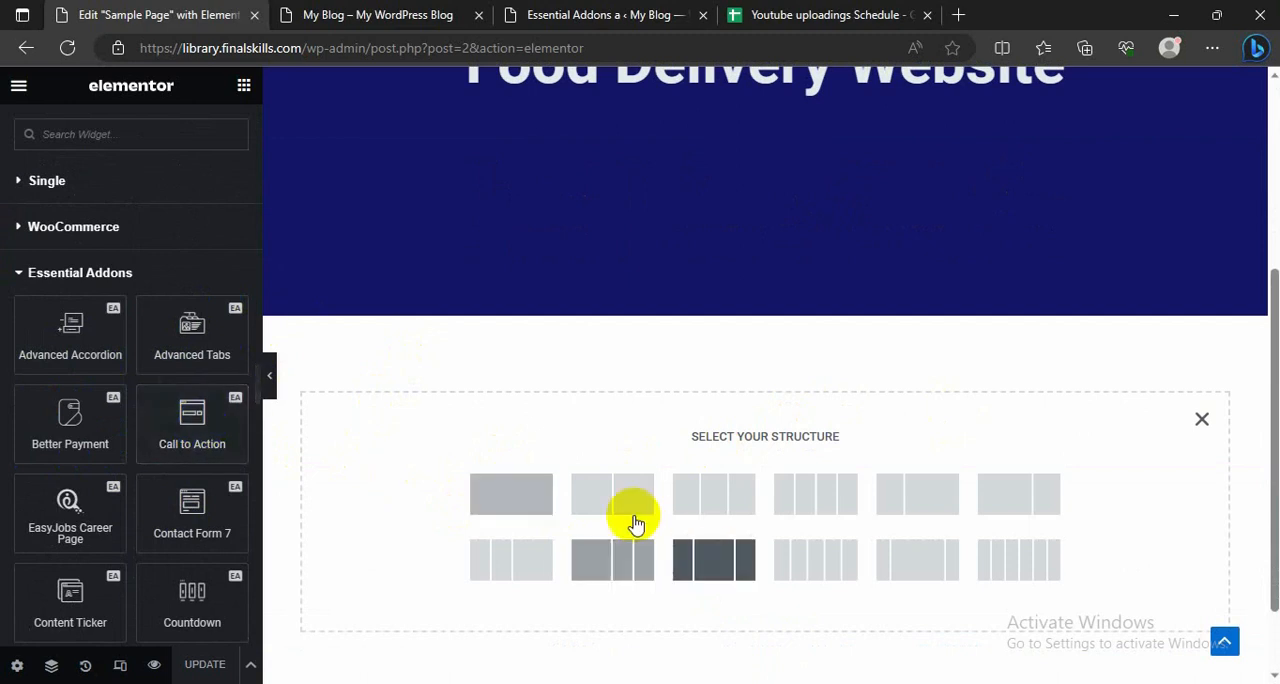
pyautogui.click(707, 493)
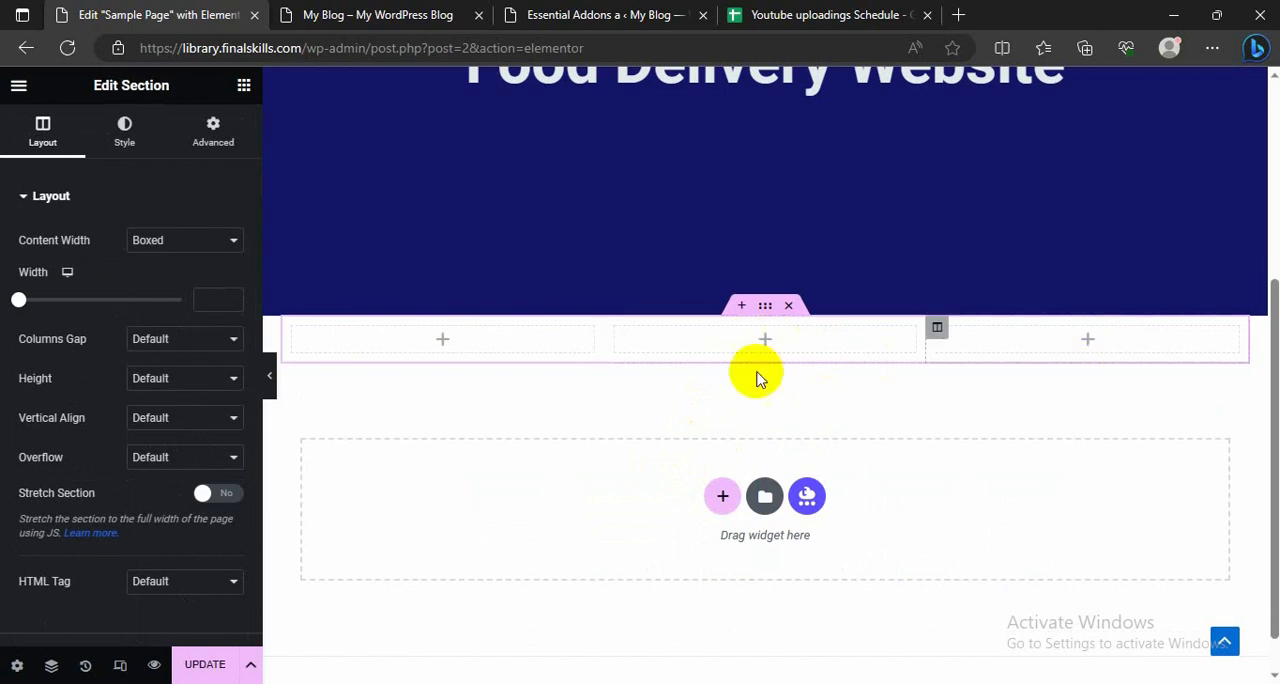
# Step: Place the Essential Addons Call to Action widget in the middle column of the new three-column section
pyautogui.click(241, 86)
pyautogui.scroll(-15, 71, 449)
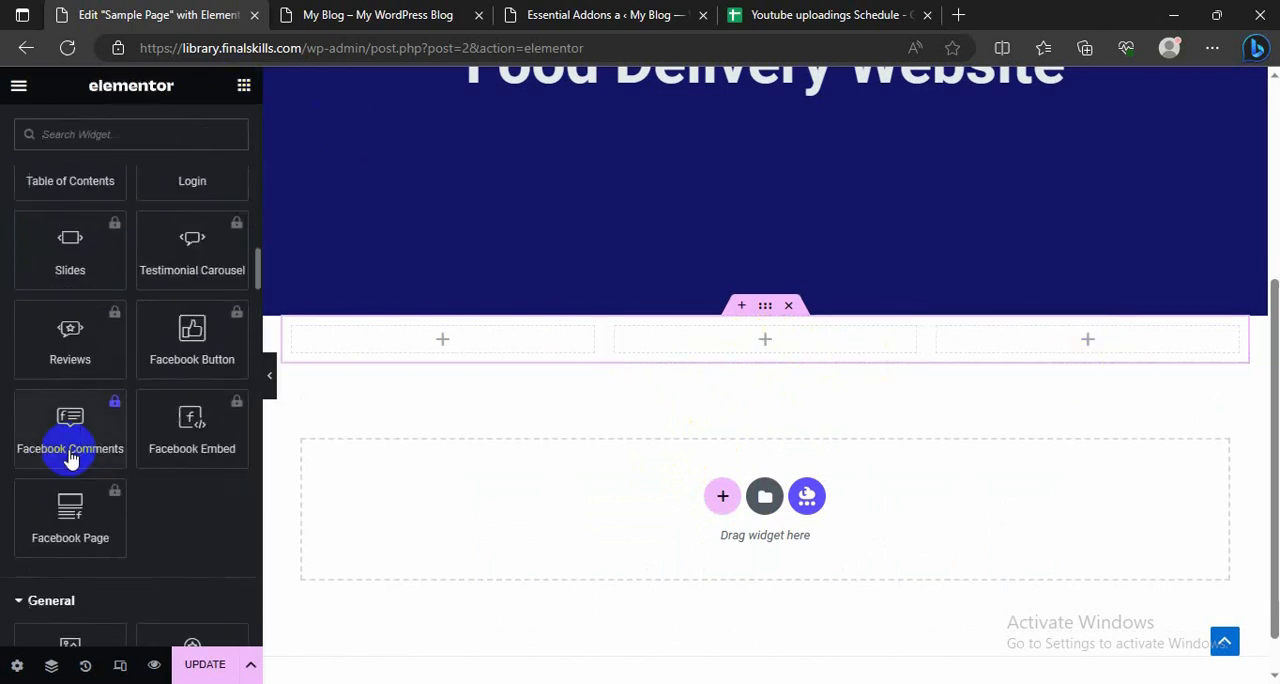
pyautogui.scroll(-15, 71, 449)
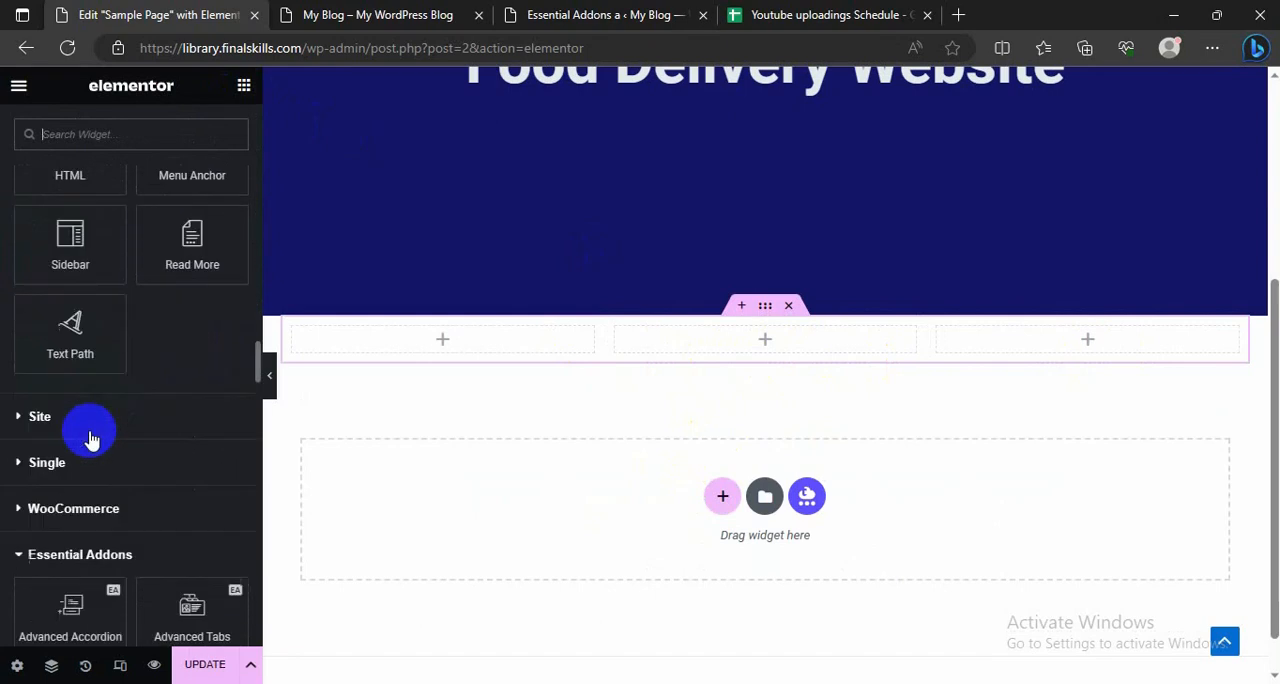
pyautogui.scroll(-3, 90, 438)
pyautogui.scroll(-2, 154, 399)
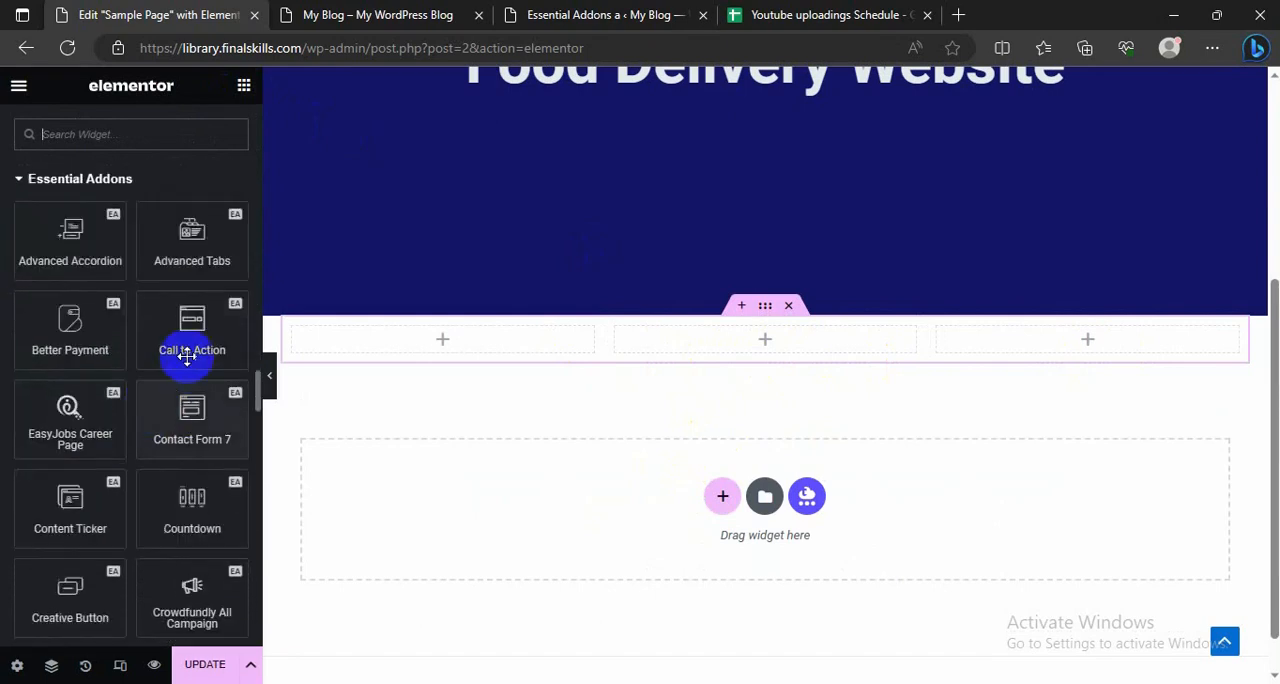
pyautogui.moveTo(183, 346); pyautogui.dragTo(700, 336)
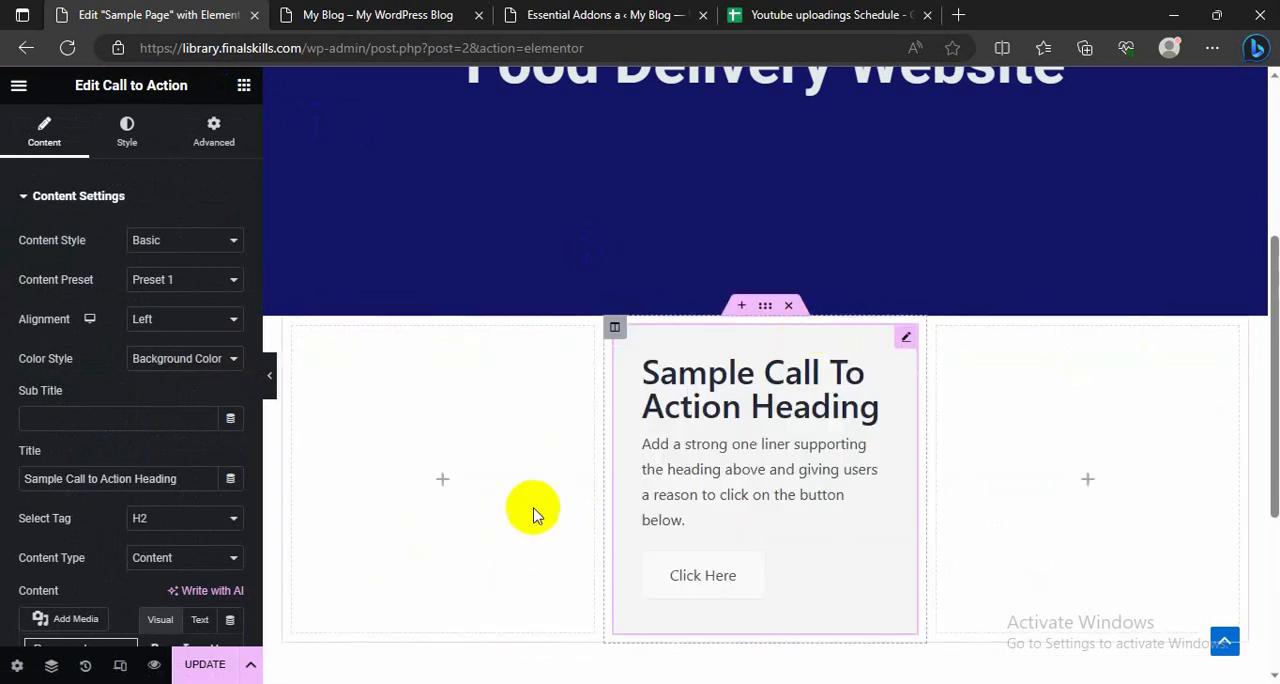
# Step: Insert a new area above the three-column section and place a Spacer widget in it
pyautogui.click(741, 307)
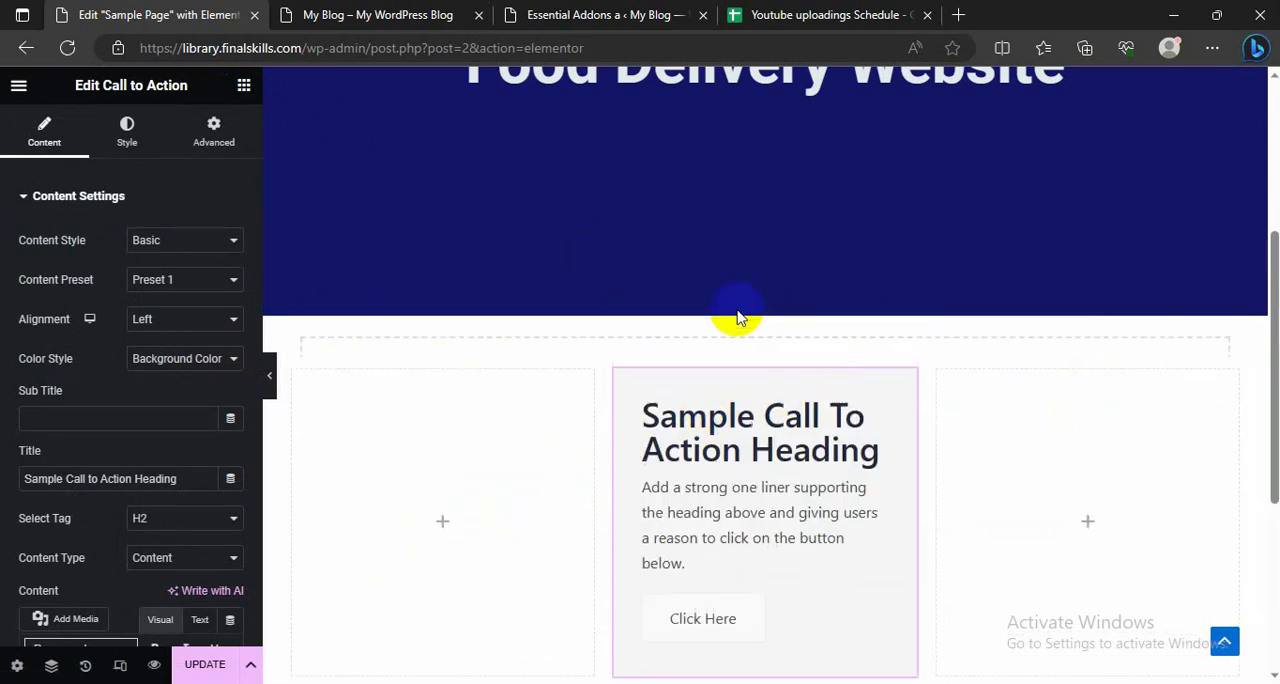
pyautogui.click(244, 88)
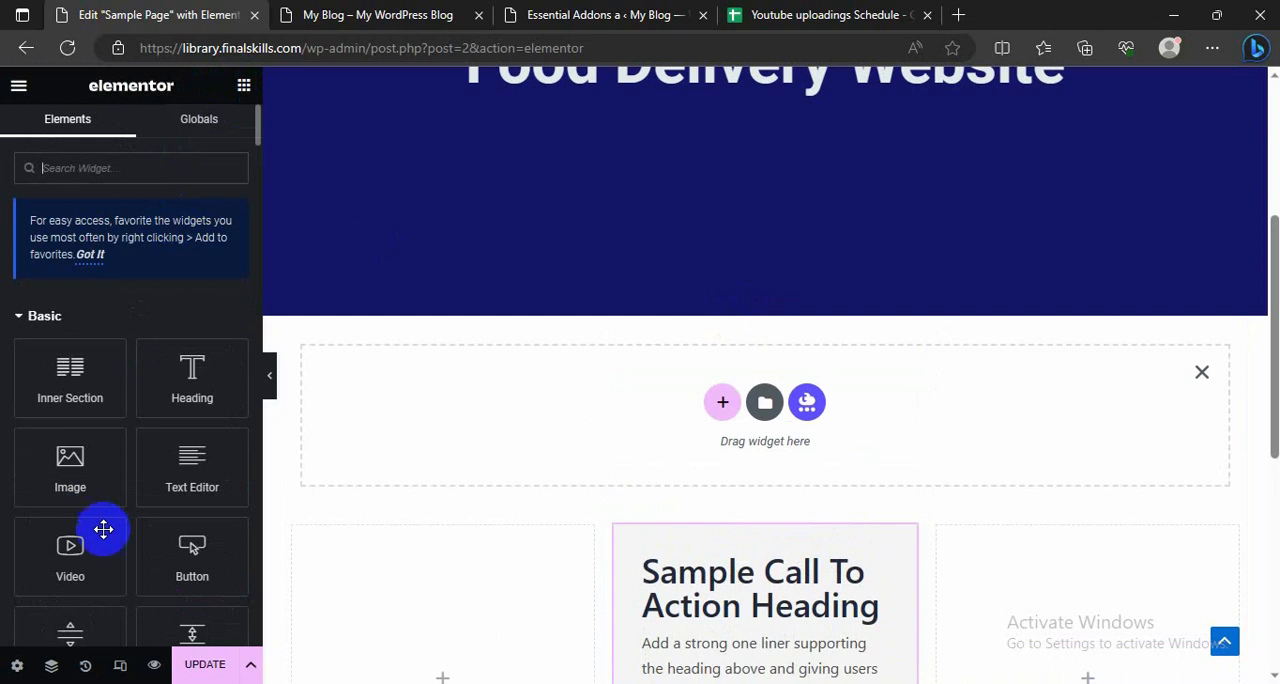
pyautogui.scroll(-3, 126, 451)
pyautogui.moveTo(186, 350); pyautogui.dragTo(503, 380)
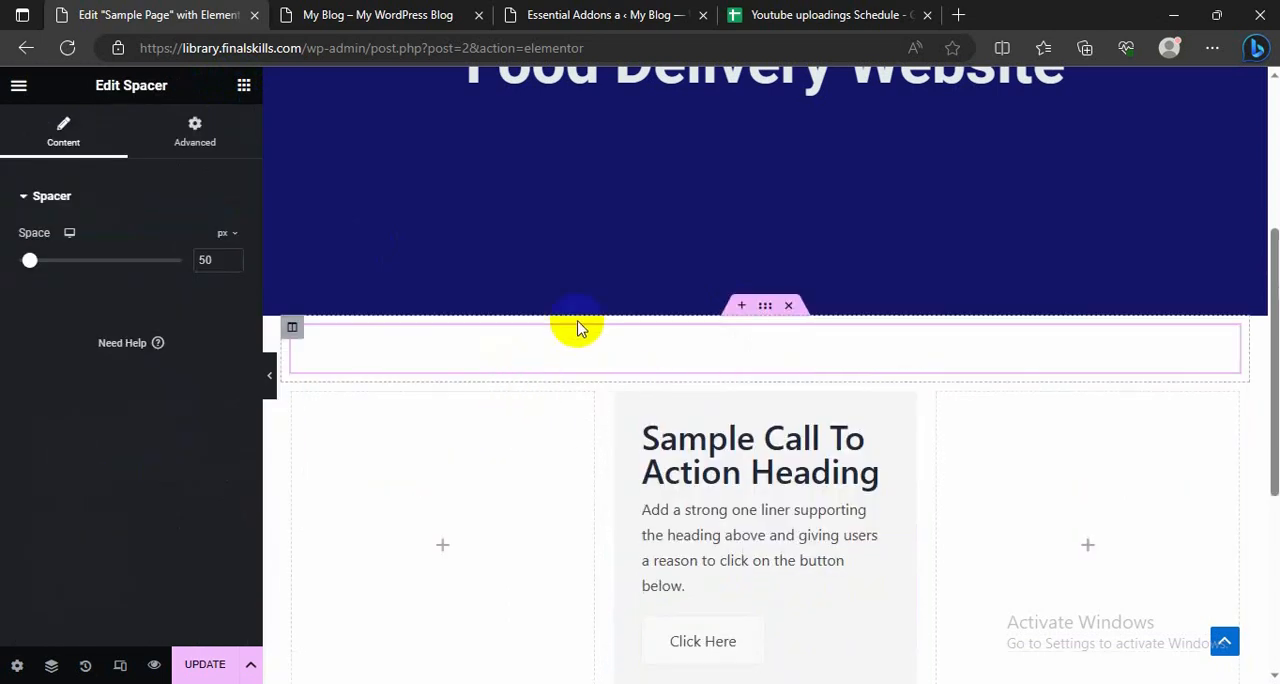
# Step: Delete the placeholder description text from the Call to Action widget's content
pyautogui.scroll(-1, 600, 440)
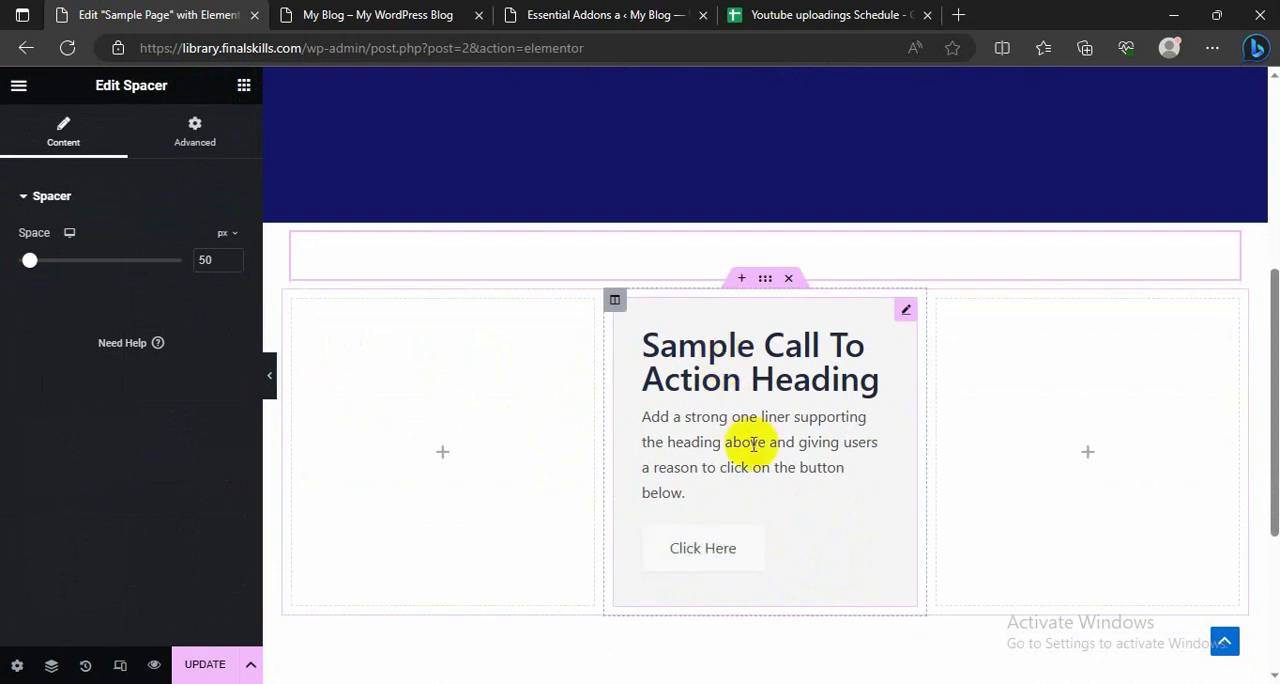
pyautogui.click(722, 425)
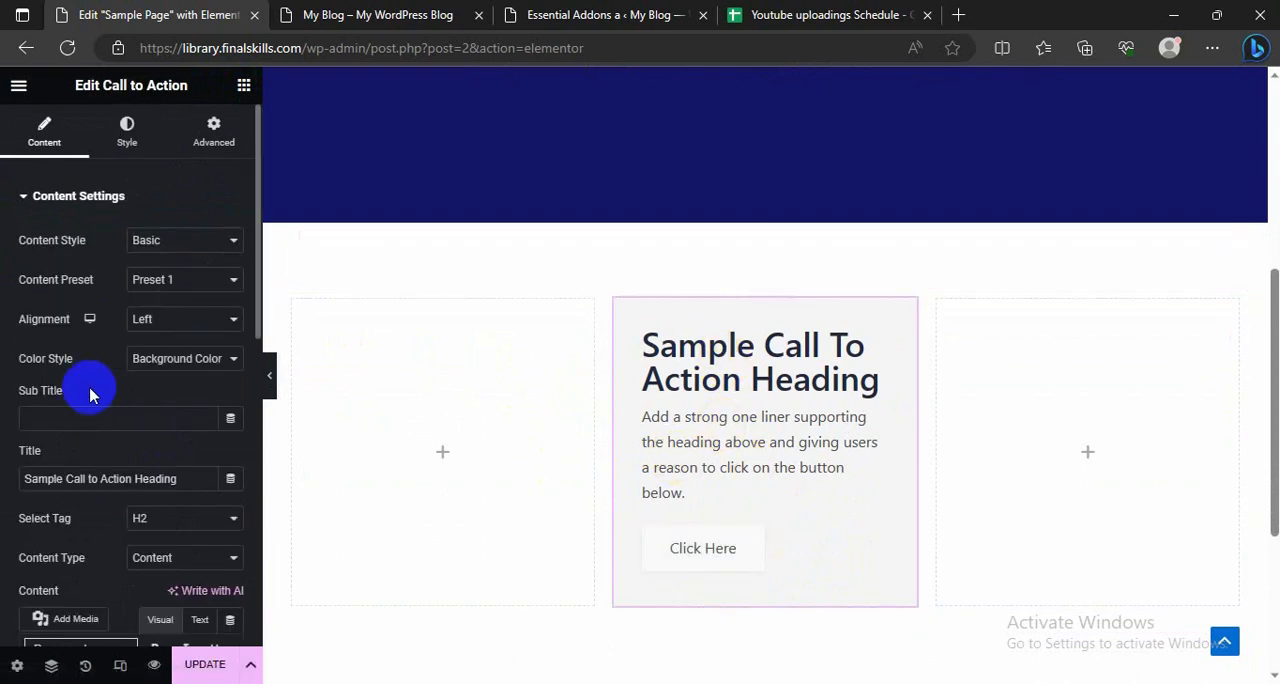
pyautogui.scroll(-2, 91, 391)
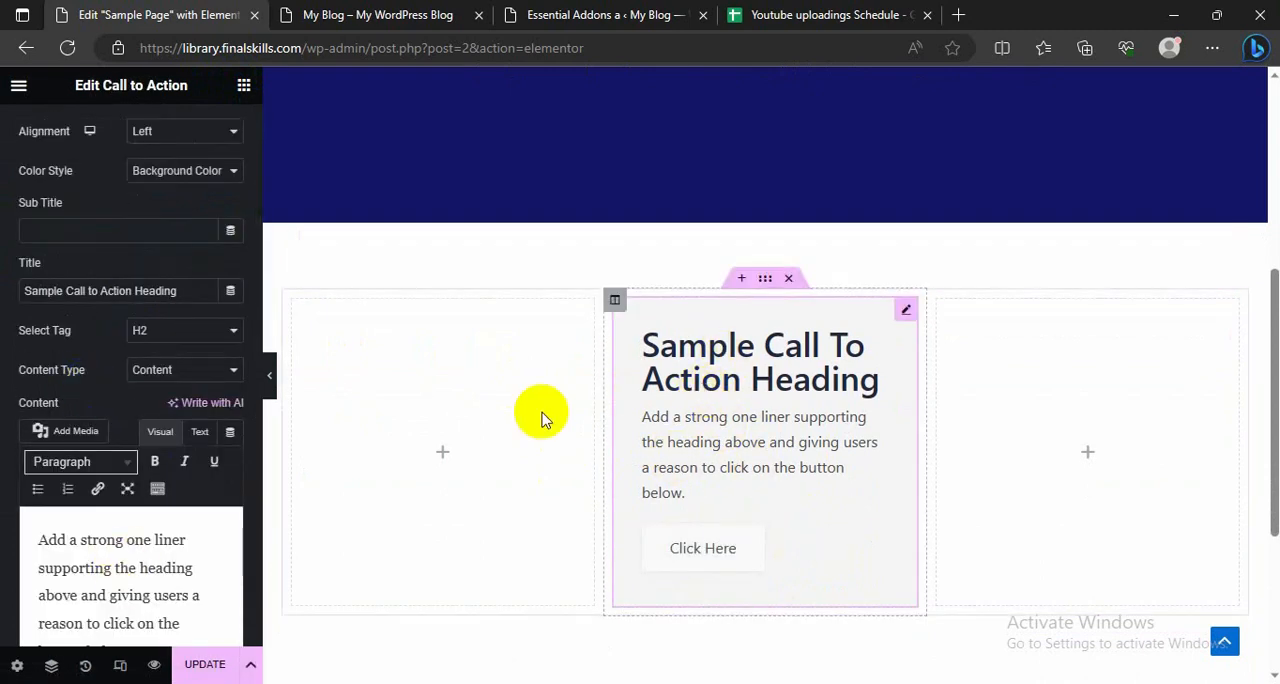
pyautogui.scroll(-2, 530, 423)
pyautogui.click(131, 603)
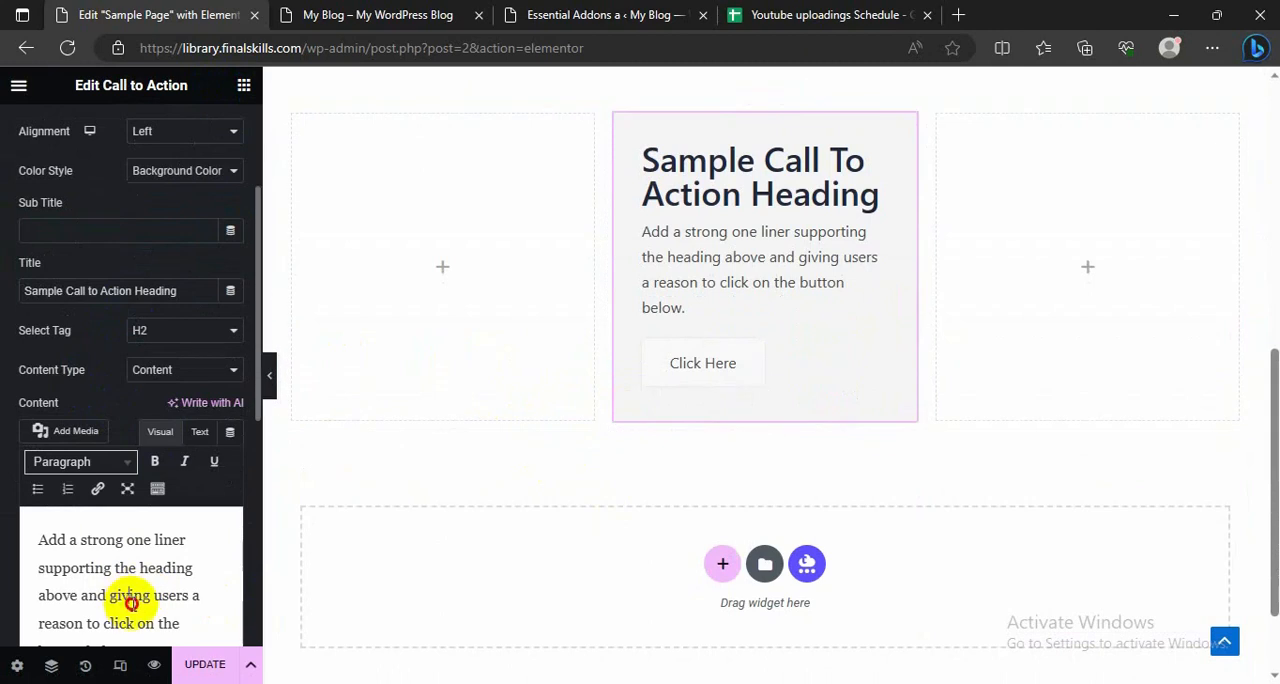
pyautogui.hotkey('ctrl', 'a')
pyautogui.press('BackSpace')
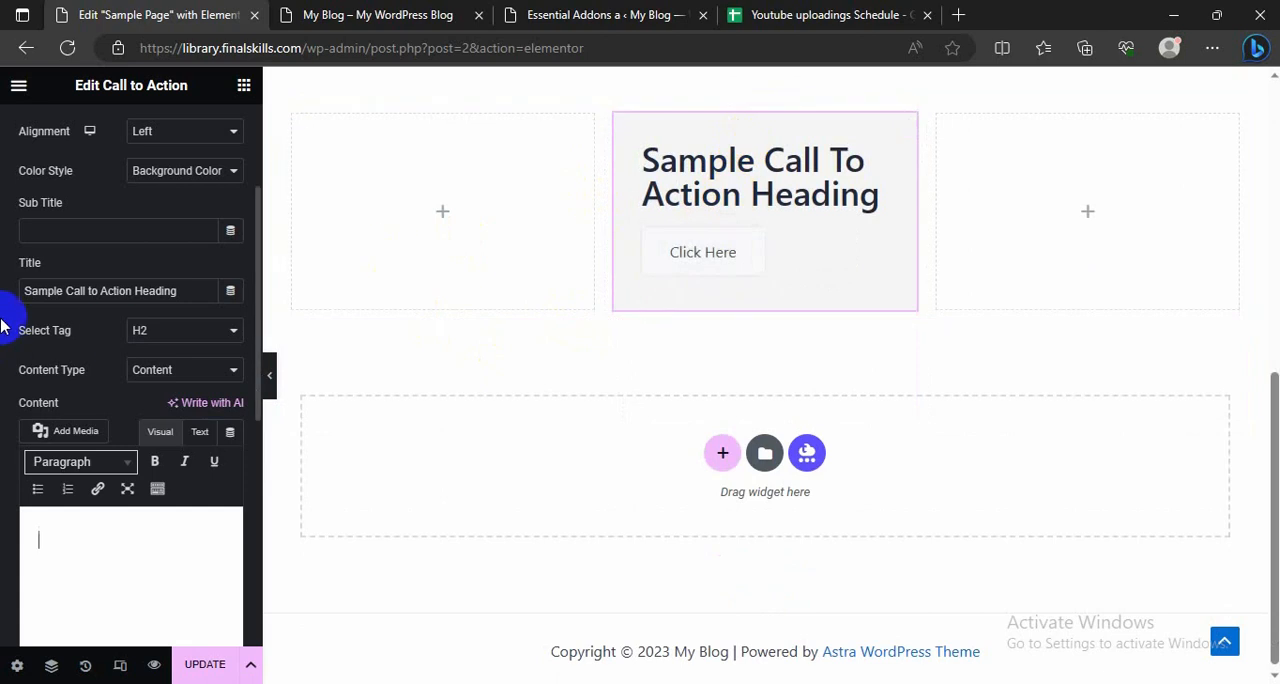
# Step: Replace the Call to Action widget's title with "Get in touch"
pyautogui.scroll(3, 22, 220)
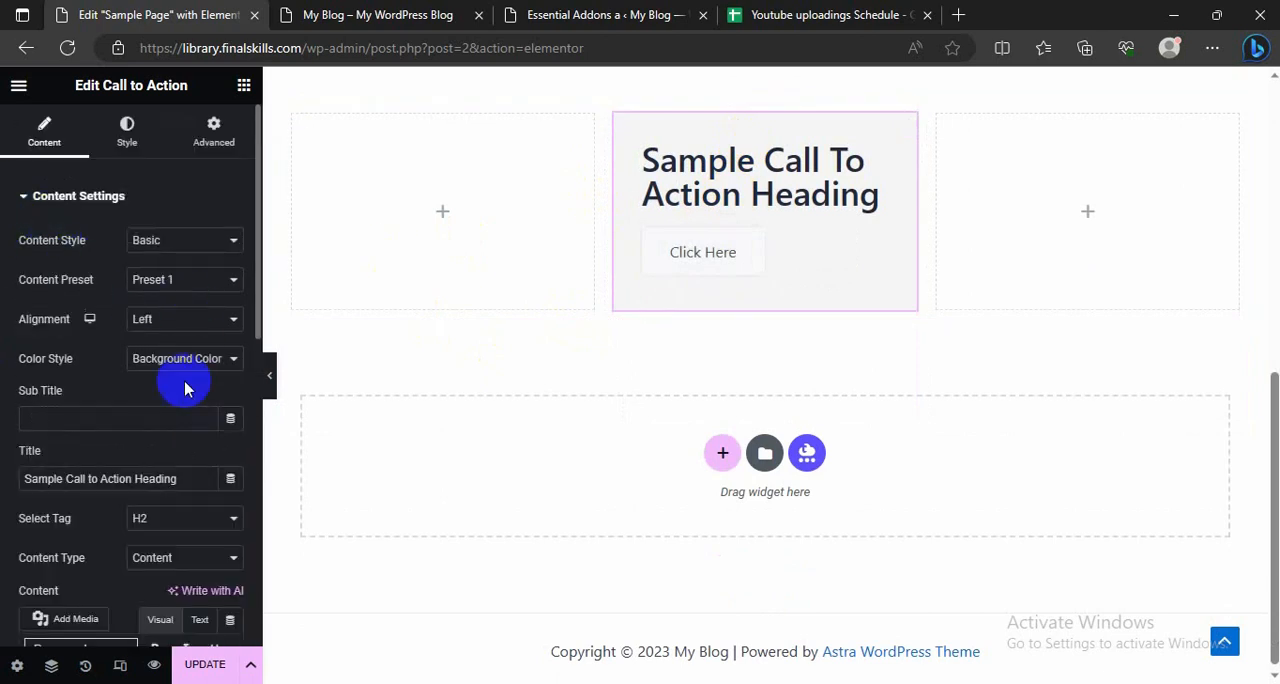
pyautogui.doubleClick(145, 477)
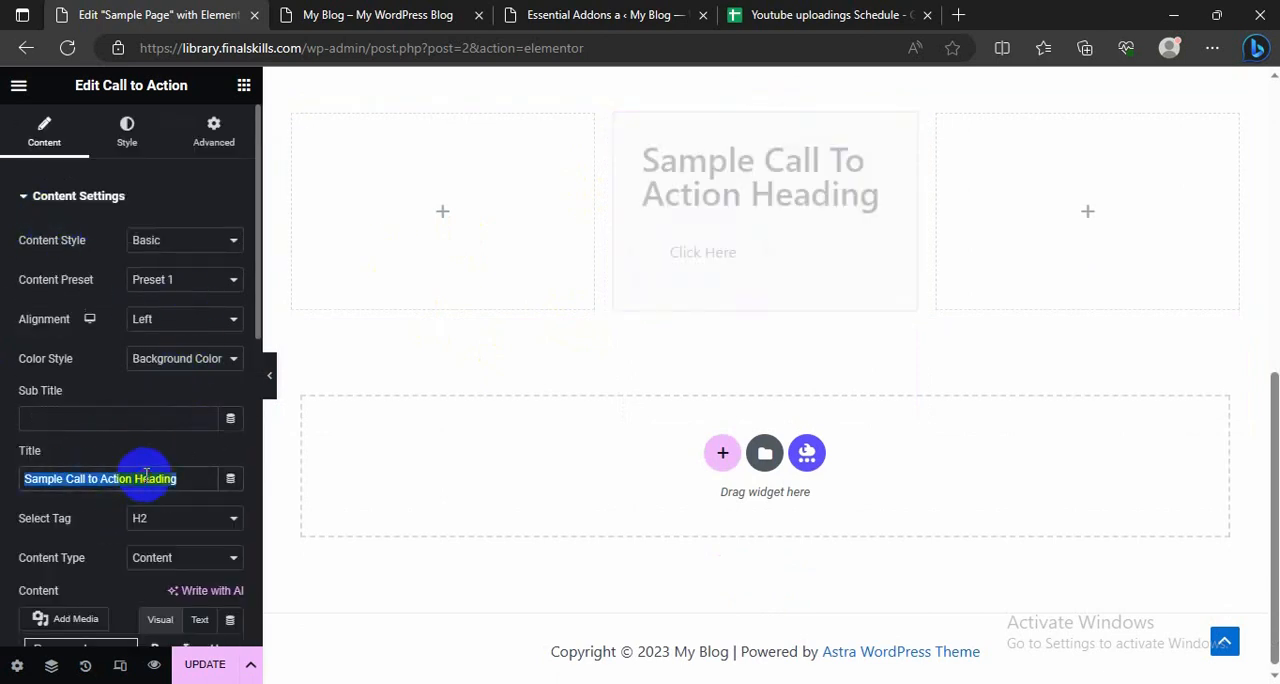
pyautogui.write('Get')
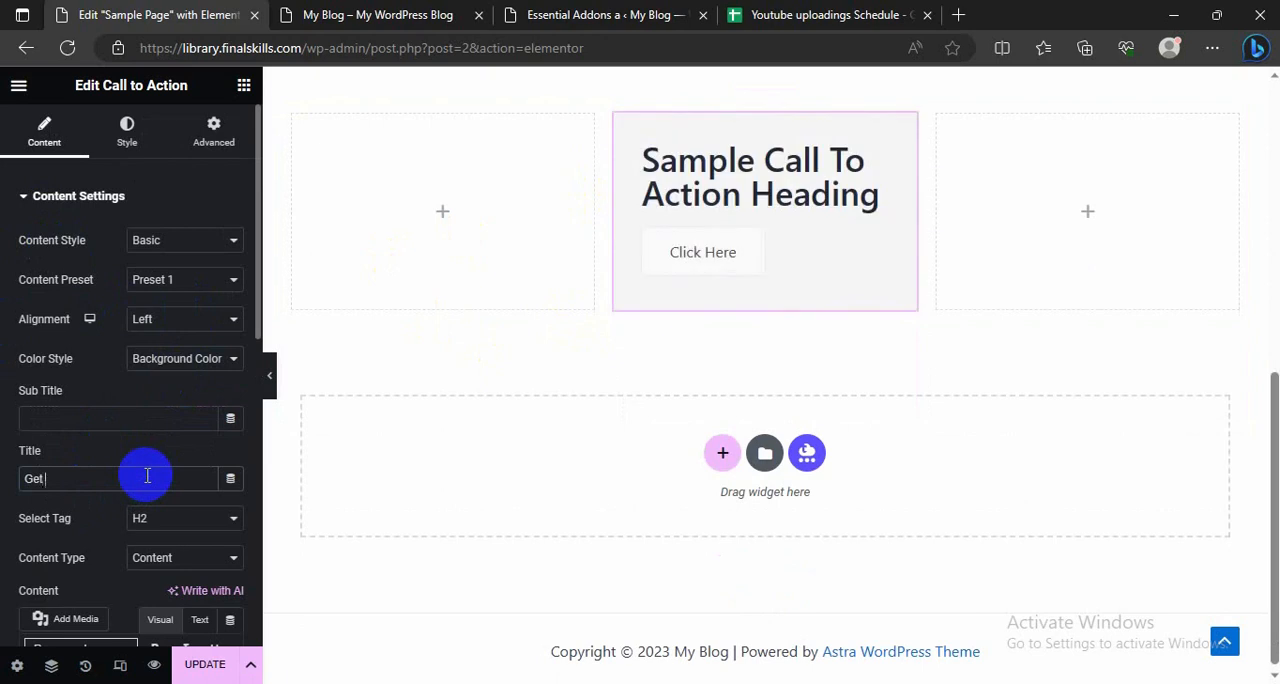
pyautogui.write(' in tou')
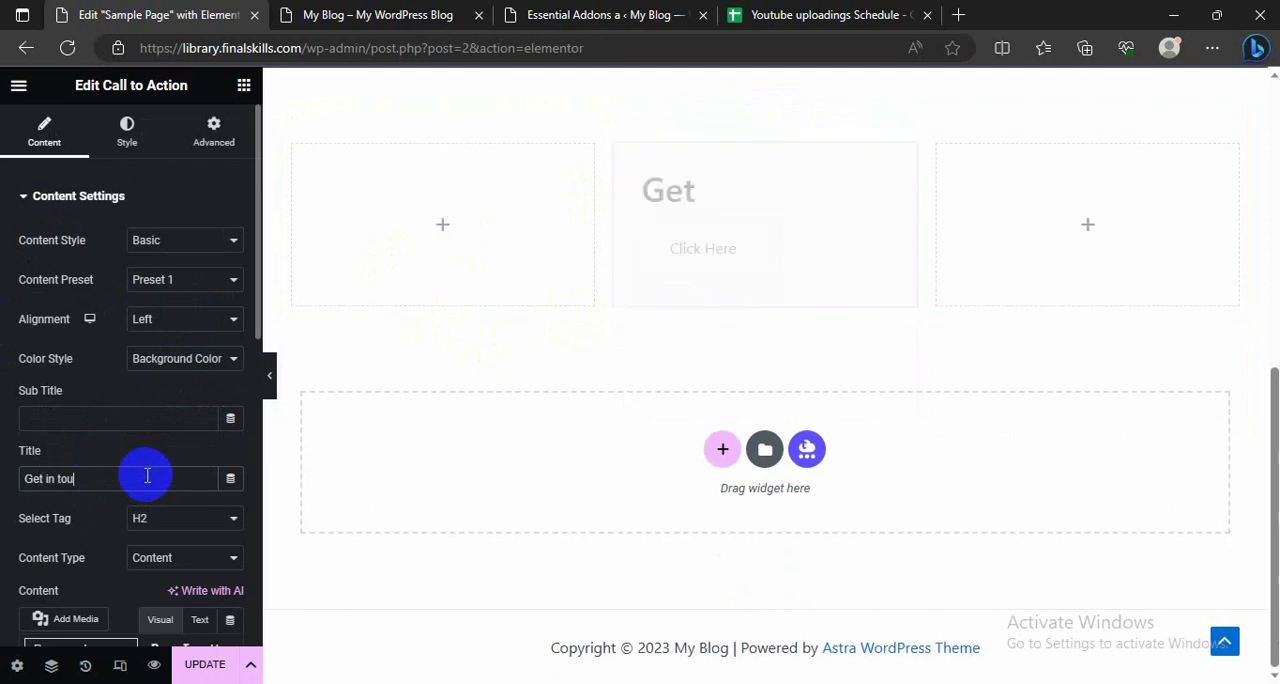
pyautogui.write('c')
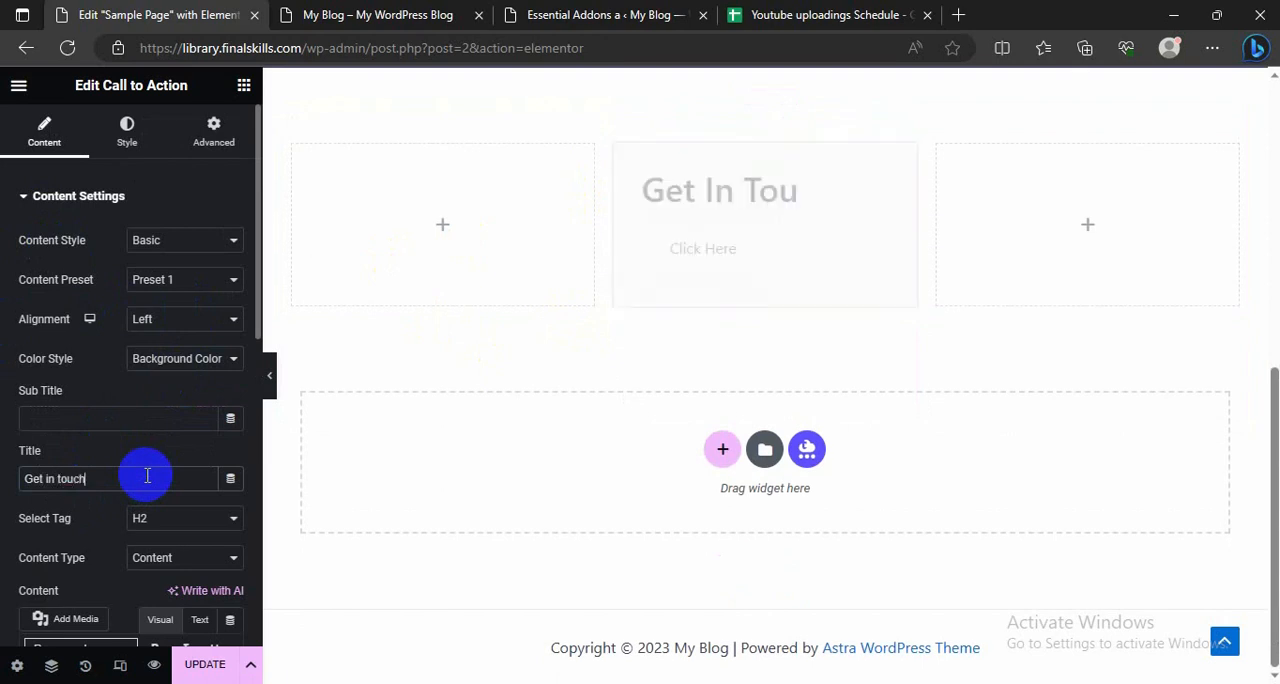
pyautogui.write('h')
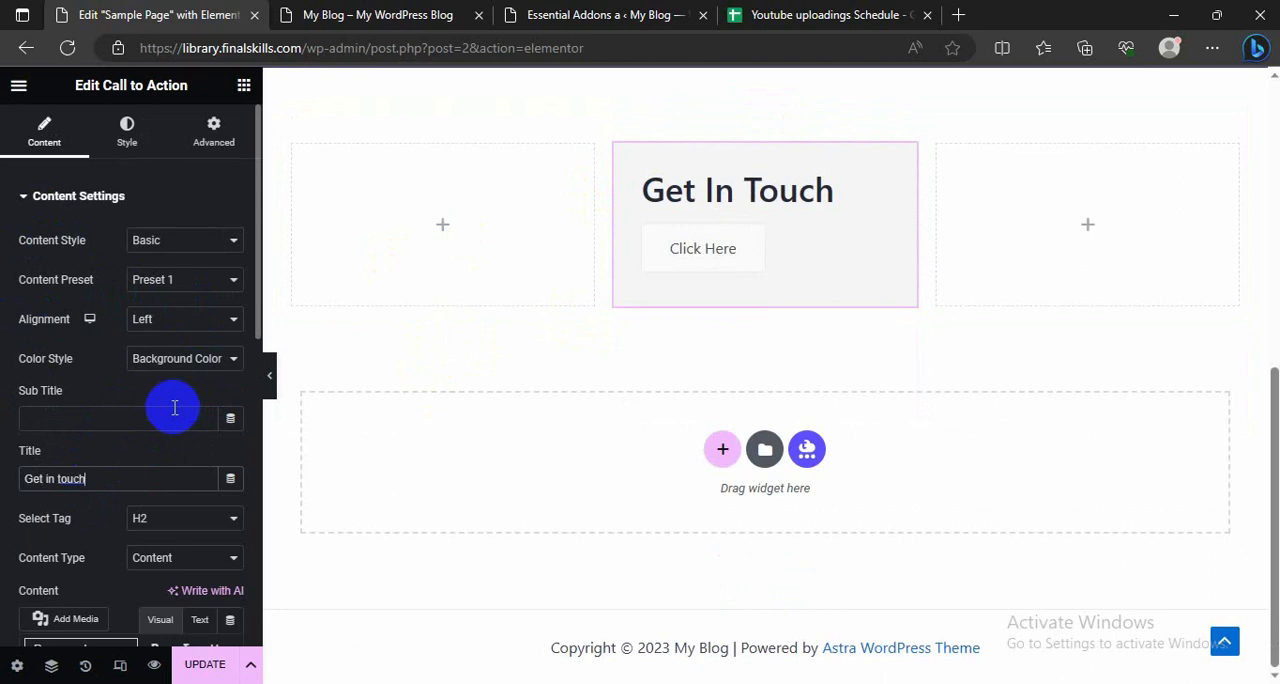
pyautogui.scroll(-2, 131, 423)
pyautogui.scroll(2, 115, 369)
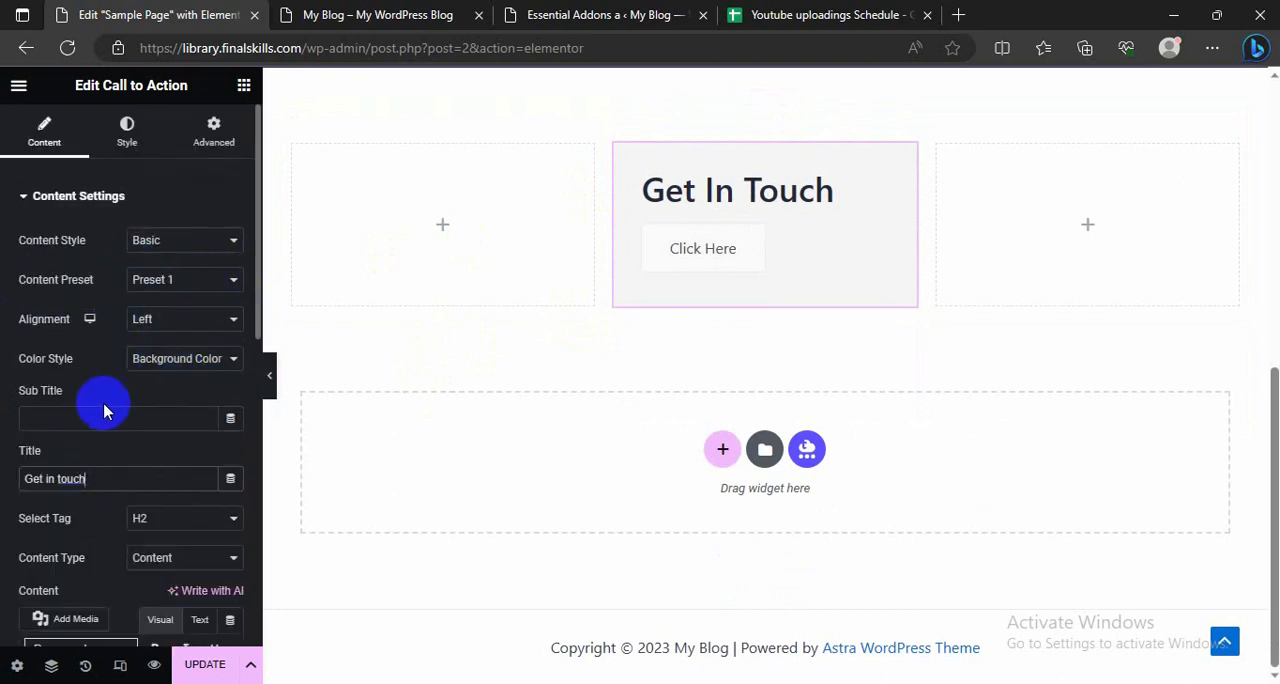
pyautogui.scroll(-4, 103, 377)
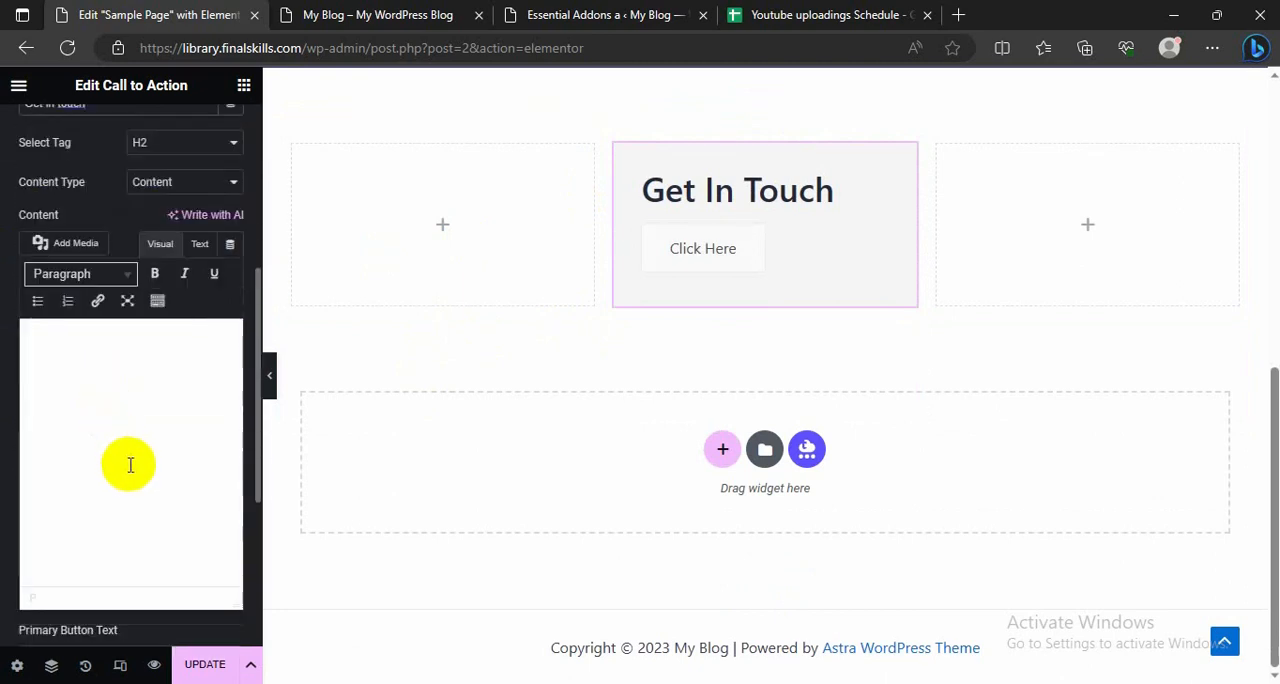
# Step: Set the Call to Action widget's primary button text to "get started"
pyautogui.scroll(3, 160, 300)
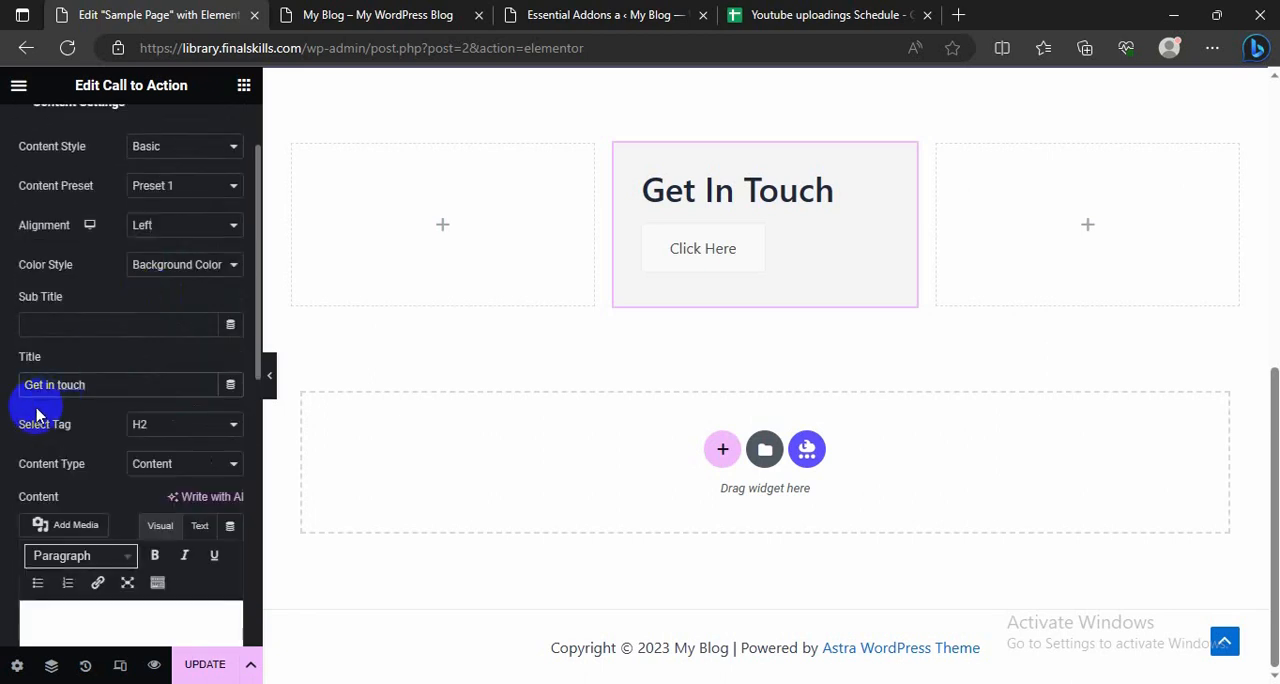
pyautogui.scroll(1, 50, 405)
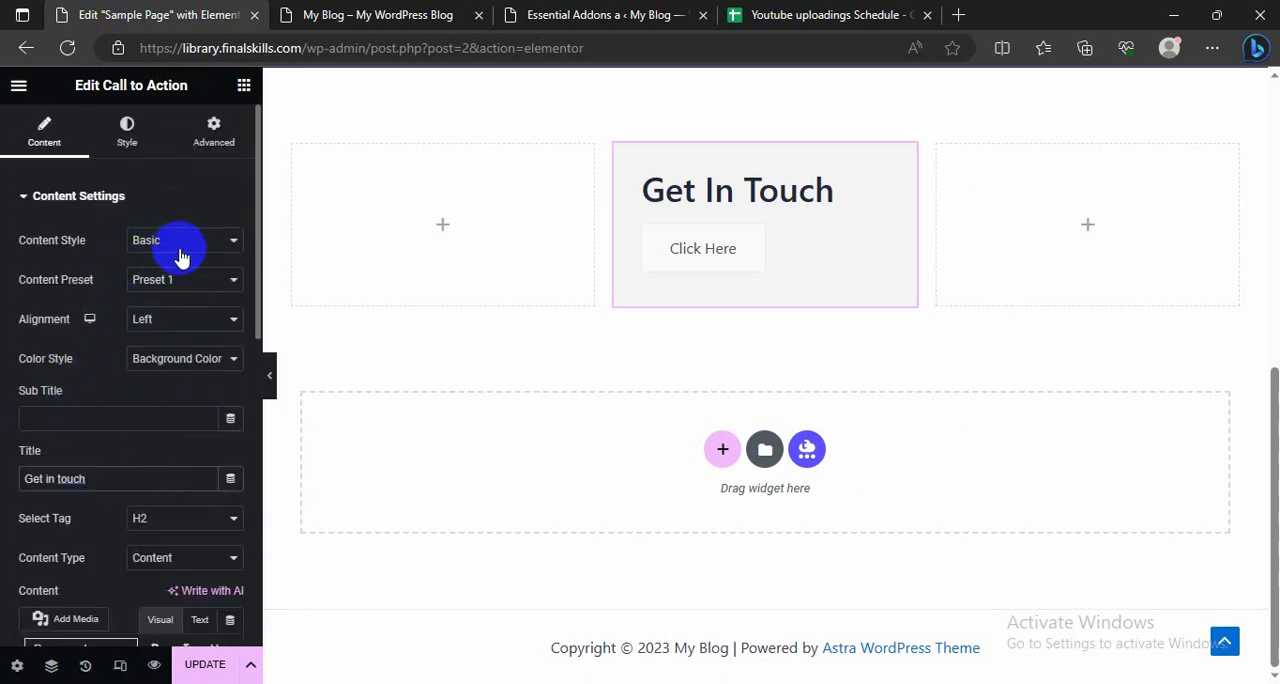
pyautogui.scroll(-3, 57, 273)
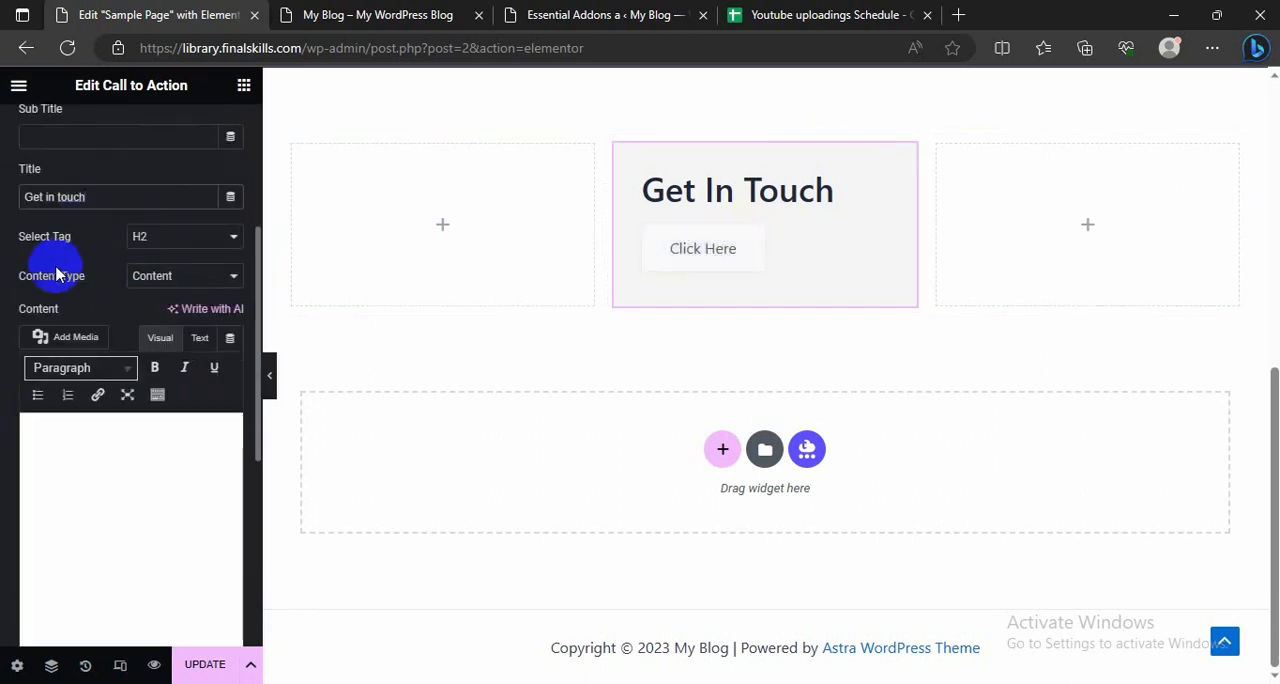
pyautogui.scroll(-2, 57, 273)
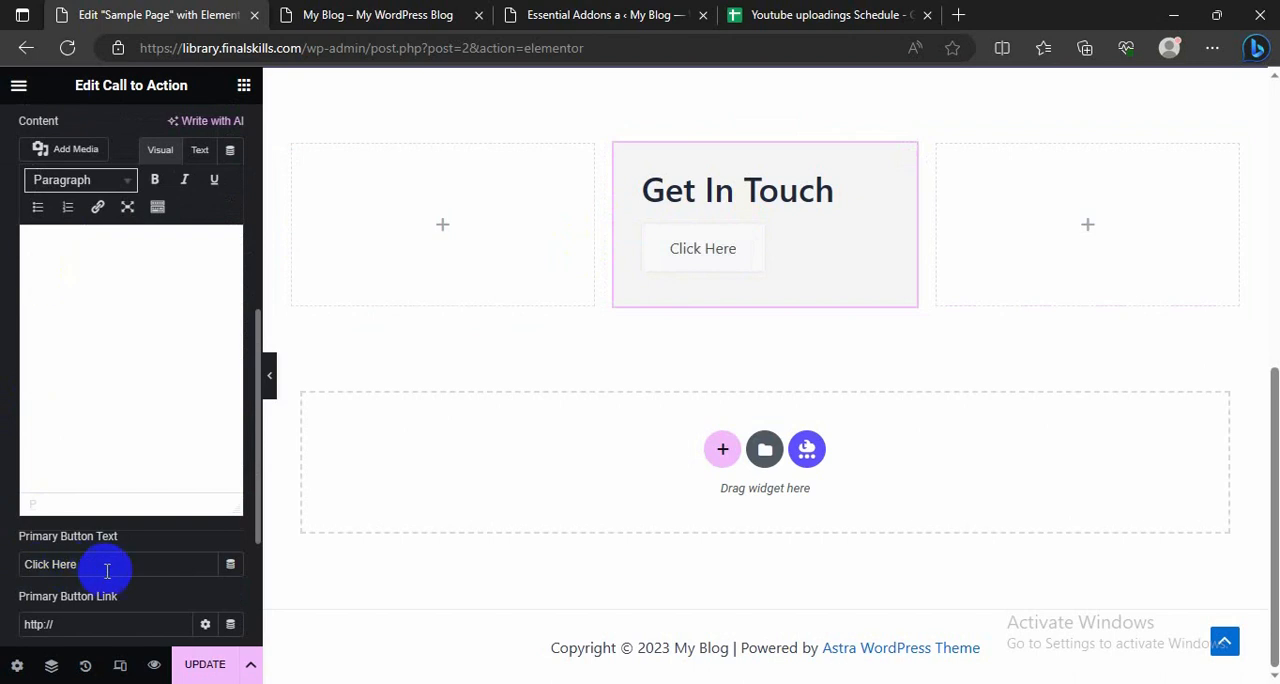
pyautogui.write('get')
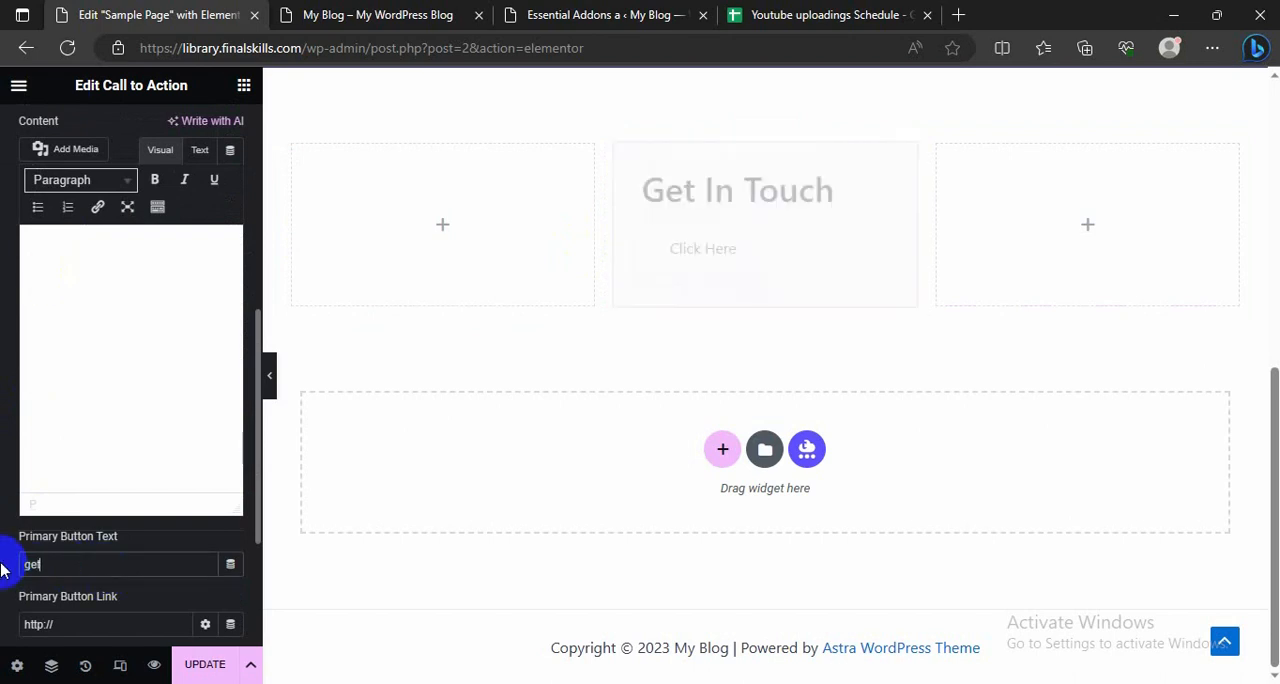
pyautogui.write(' started')
pyautogui.click(55, 624)
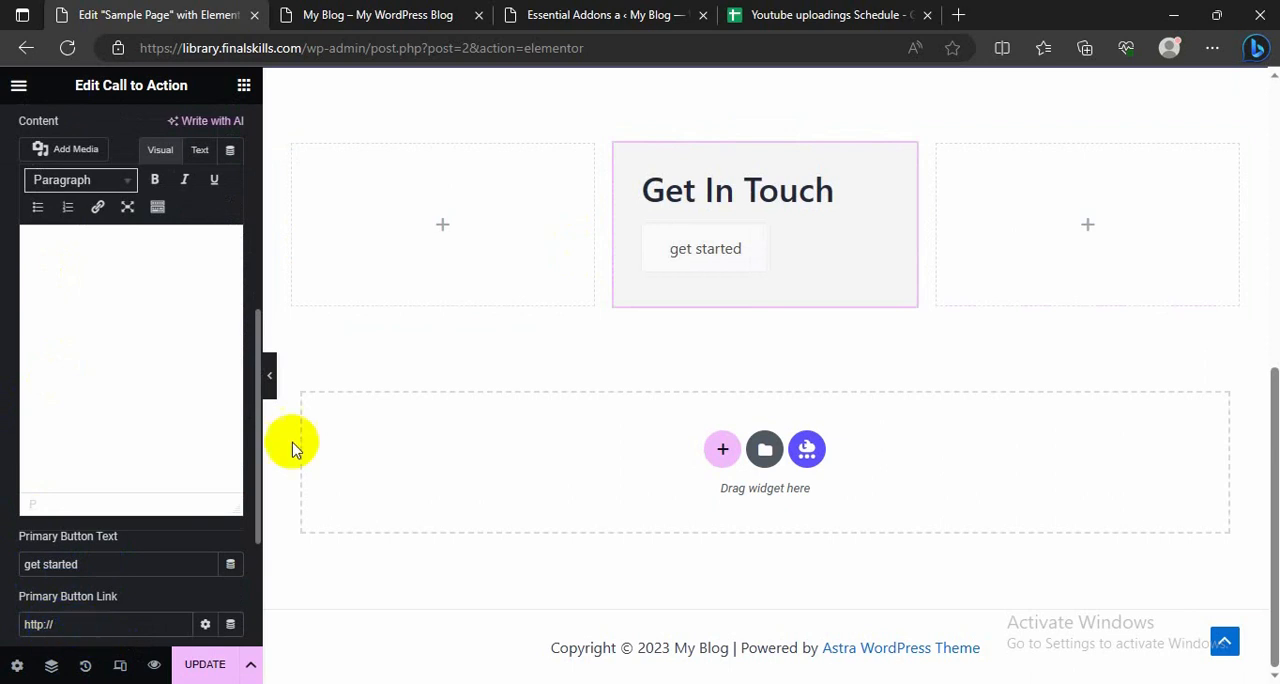
# Step: Add a new section below the call to action and place the Essential Addons Flip Box widget in it
pyautogui.click(243, 85)
pyautogui.scroll(-15, 100, 490)
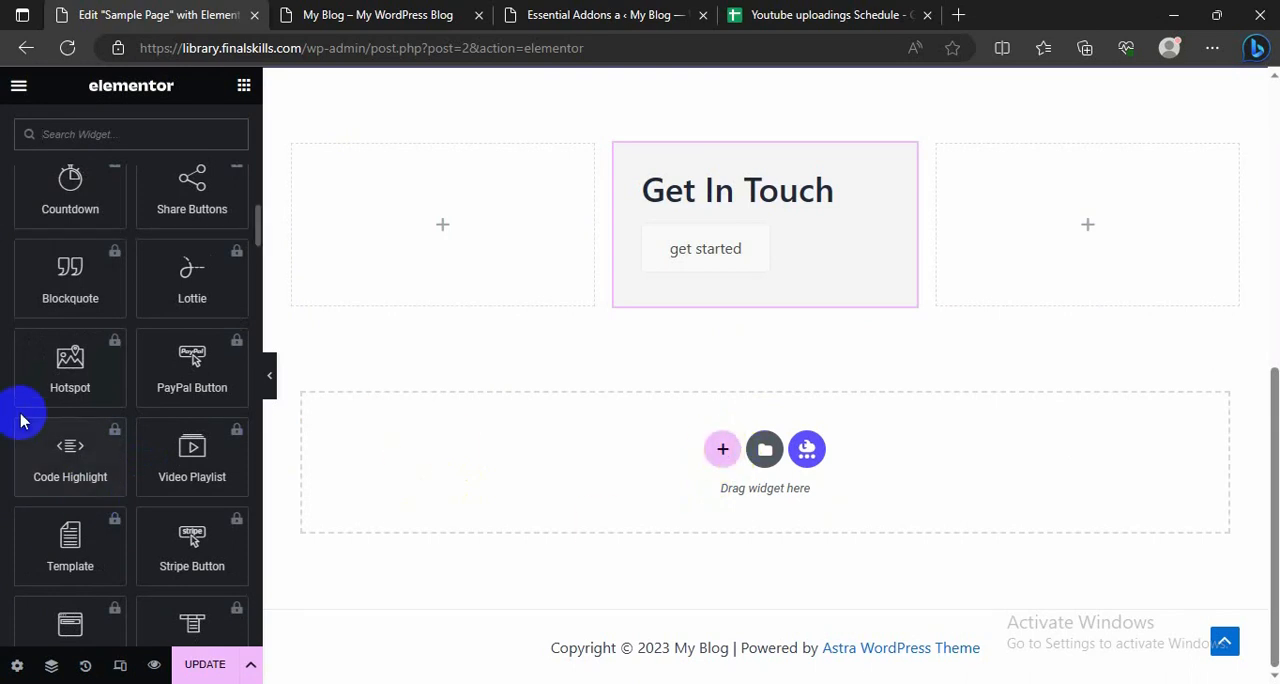
pyautogui.scroll(-8, 22, 420)
pyautogui.scroll(-10, 20, 412)
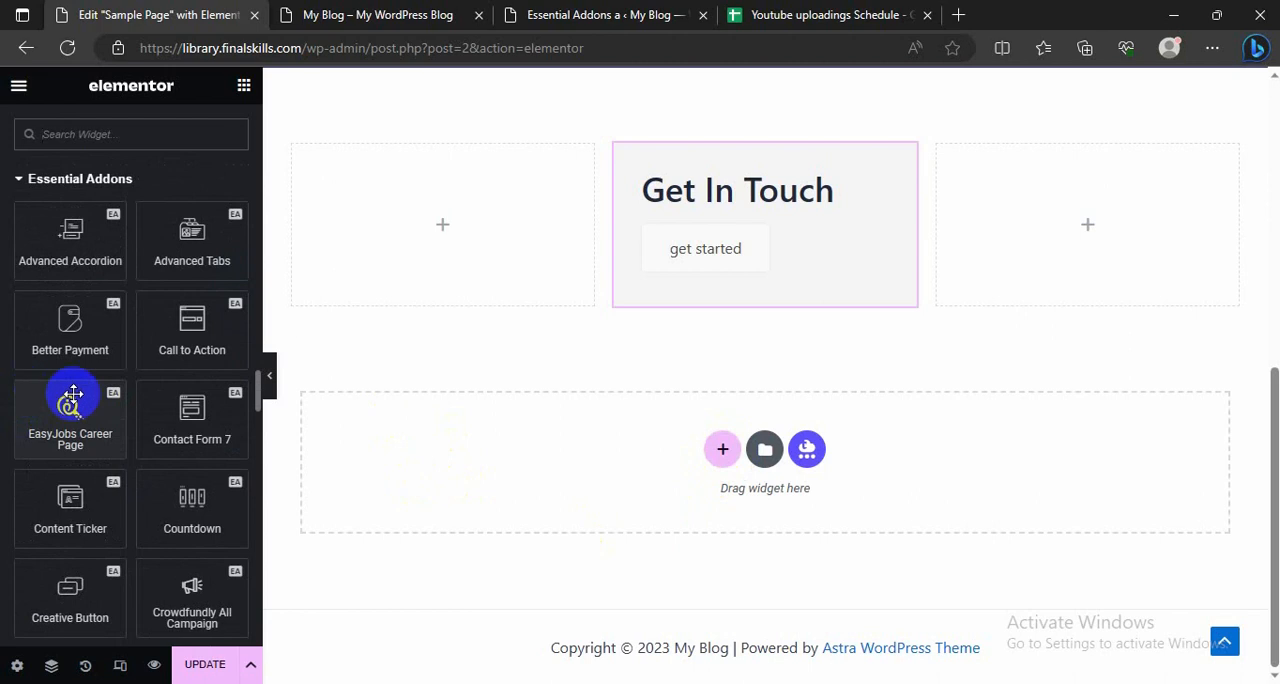
pyautogui.scroll(-3, 120, 409)
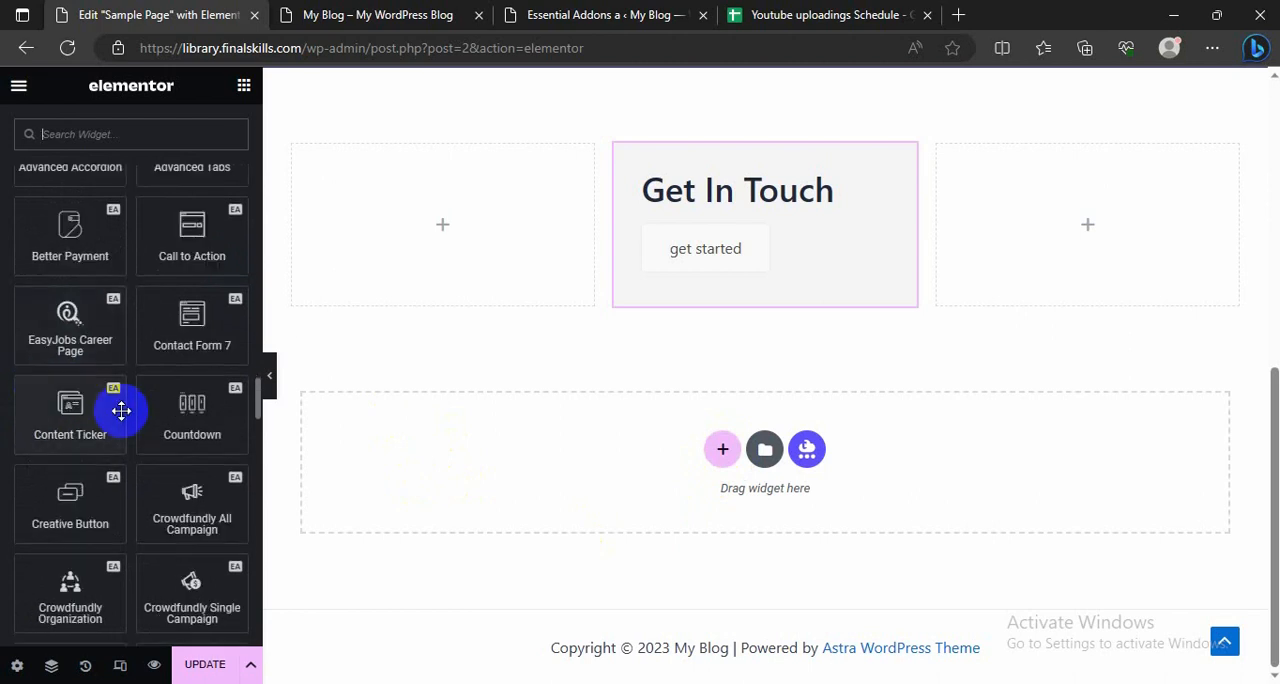
pyautogui.scroll(-2, 113, 399)
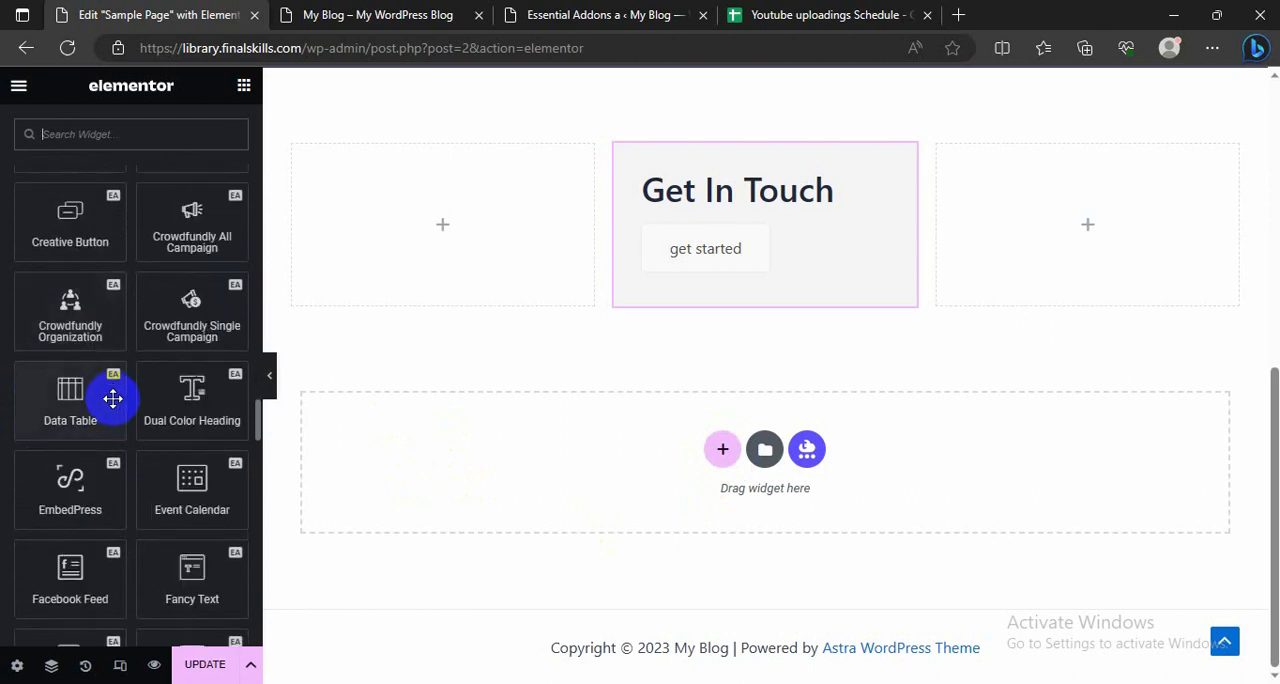
pyautogui.scroll(-2, 113, 399)
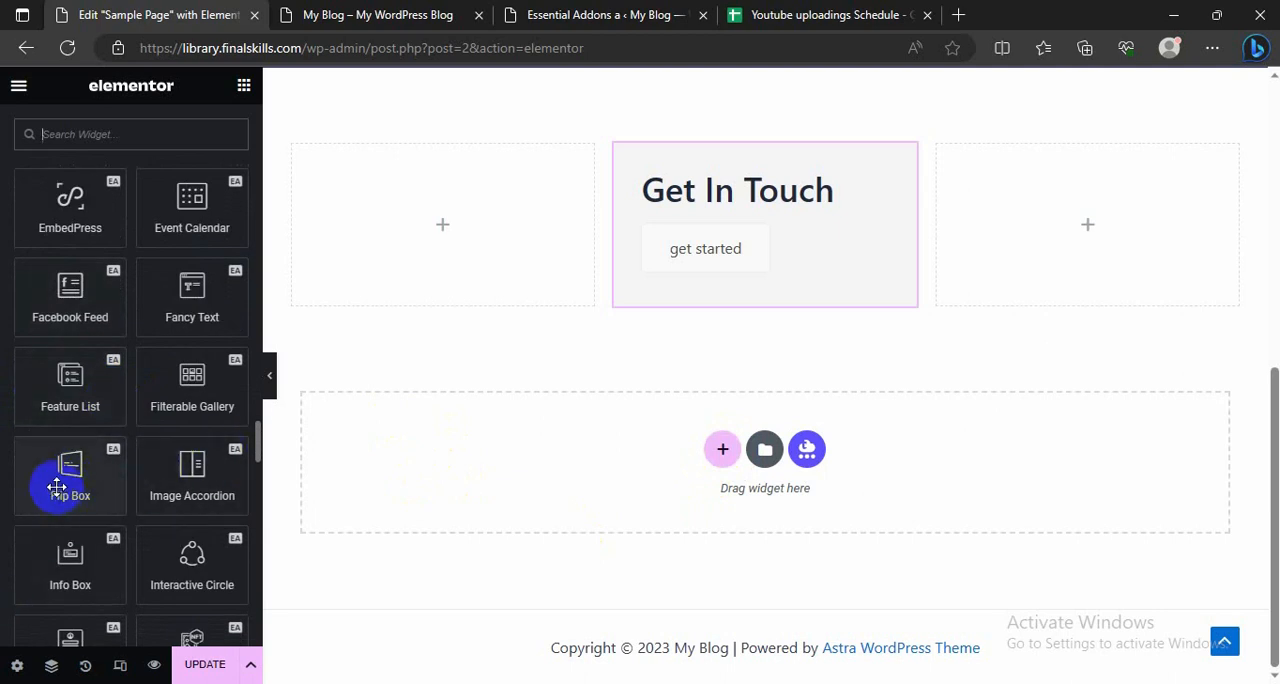
pyautogui.moveTo(65, 482); pyautogui.dragTo(703, 452)
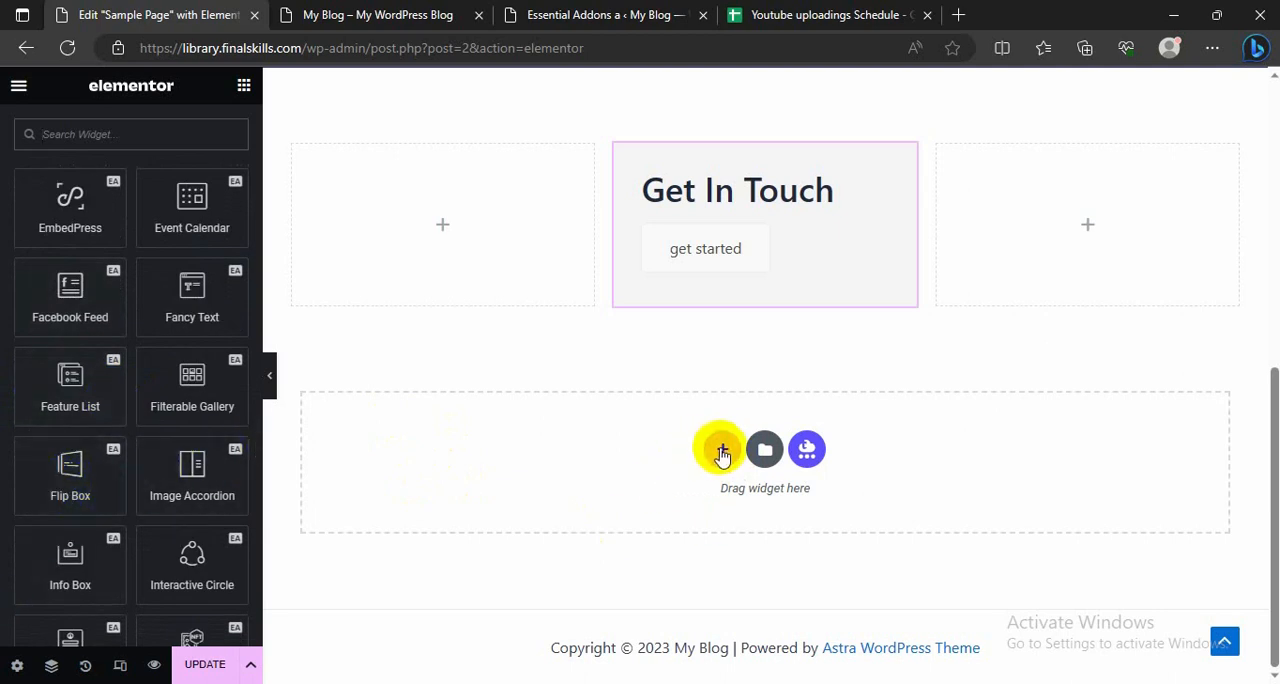
pyautogui.click(722, 451)
pyautogui.moveTo(63, 471); pyautogui.dragTo(506, 470)
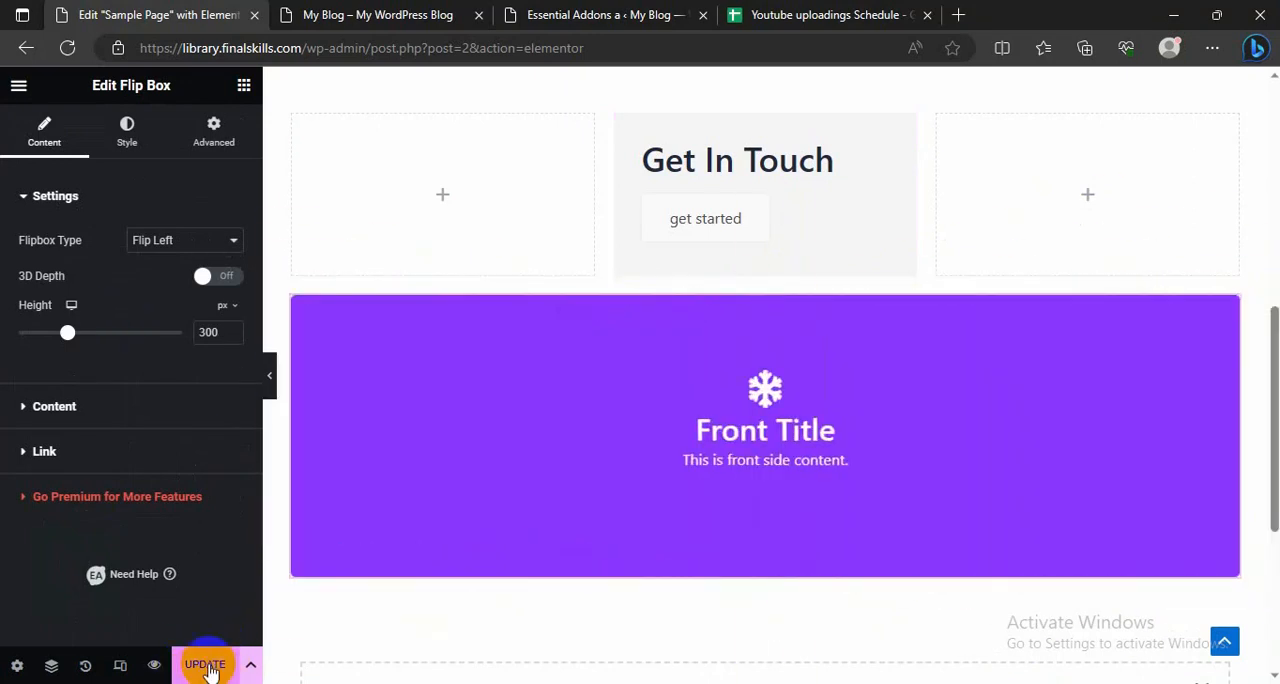
# Step: Check the call to action and the flip box's flip effect on the live homepage
pyautogui.click(352, 13)
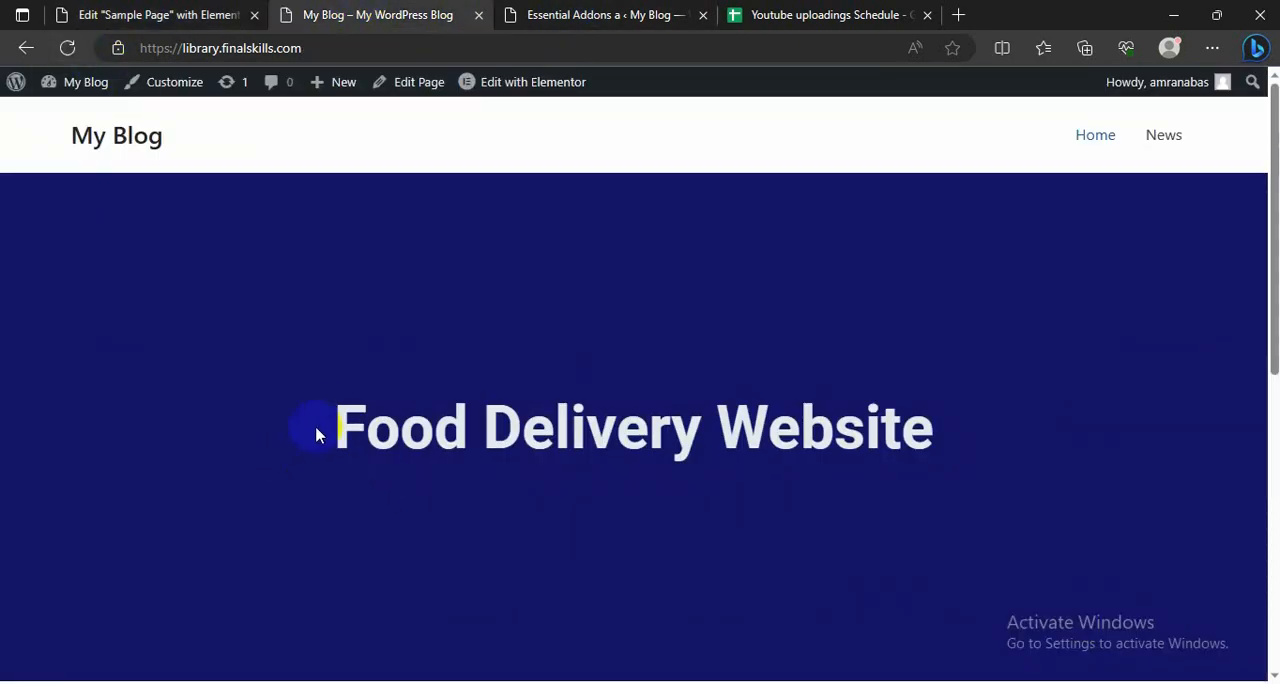
pyautogui.scroll(-5, 330, 422)
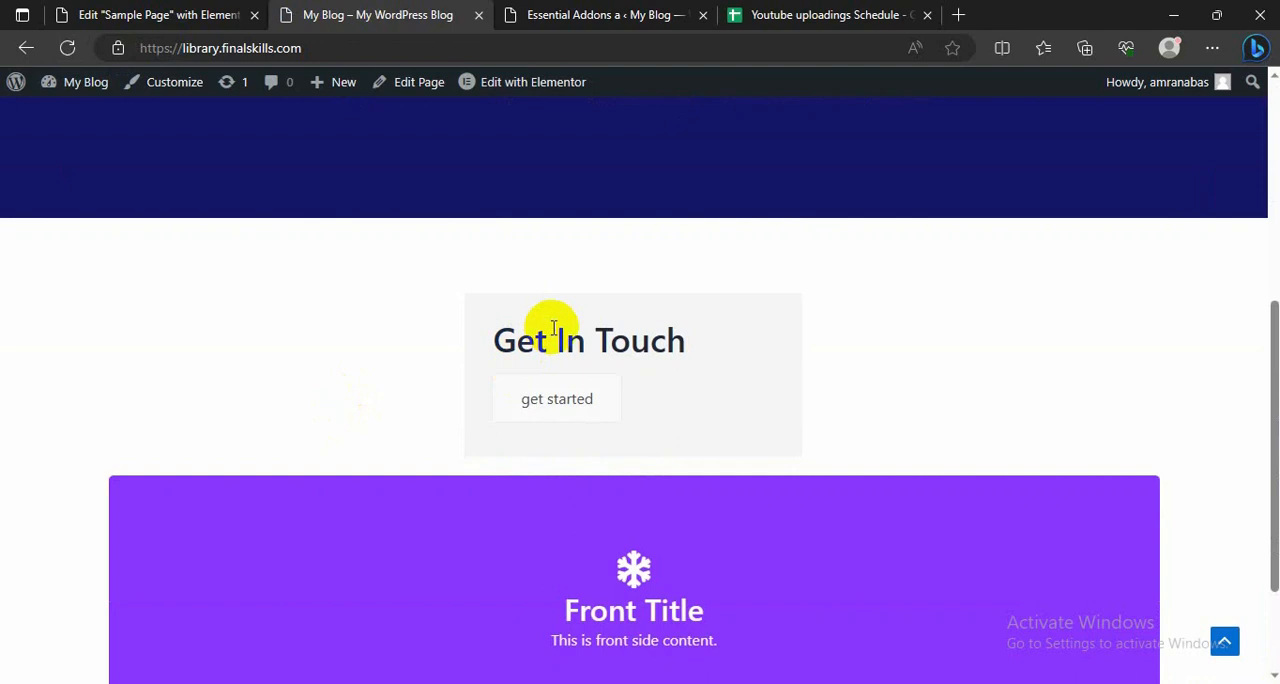
pyautogui.scroll(-2, 360, 405)
pyautogui.moveTo(777, 480)
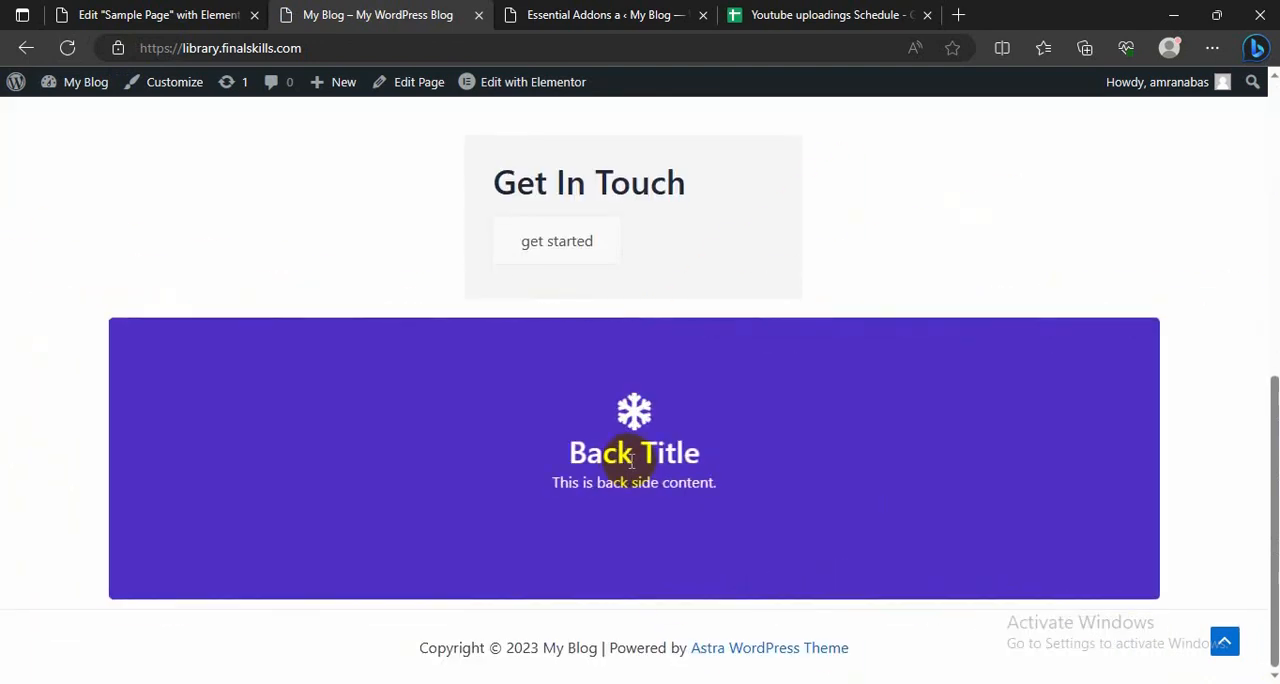
pyautogui.scroll(5, 243, 423)
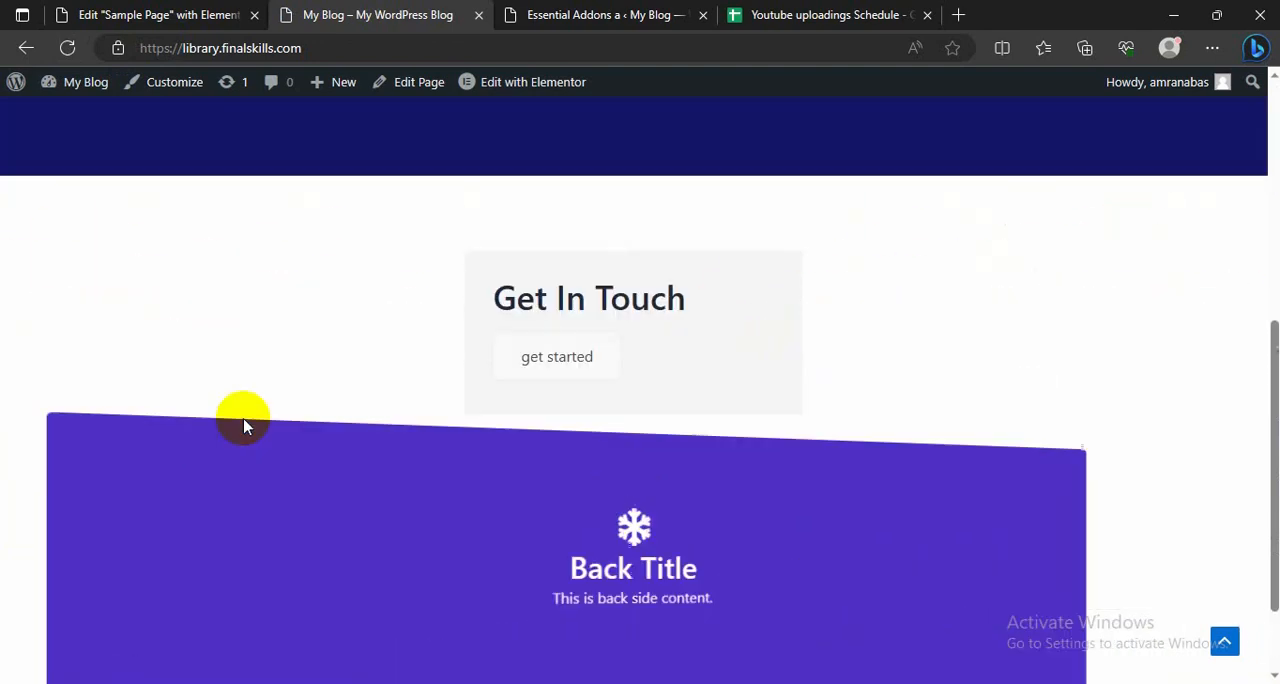
pyautogui.scroll(-3, 243, 426)
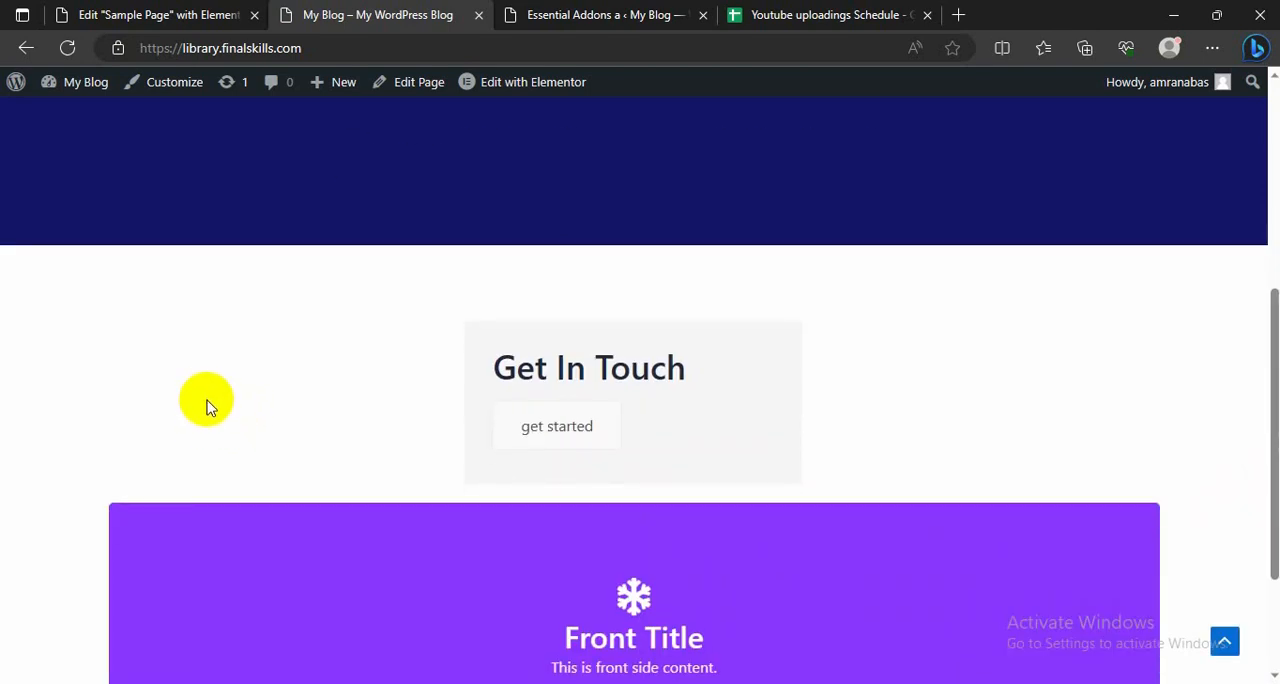
pyautogui.scroll(2, 207, 407)
pyautogui.scroll(-2, 207, 407)
pyautogui.click(165, 12)
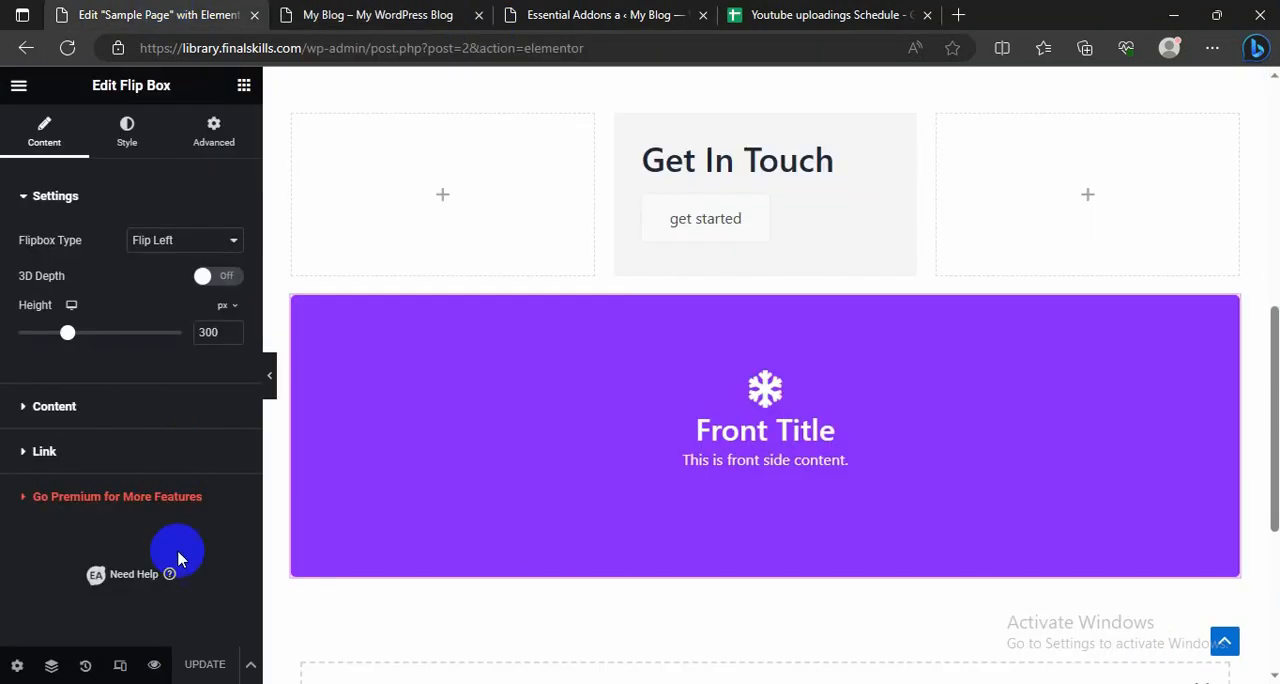
pyautogui.click(530, 14)
pyautogui.click(378, 12)
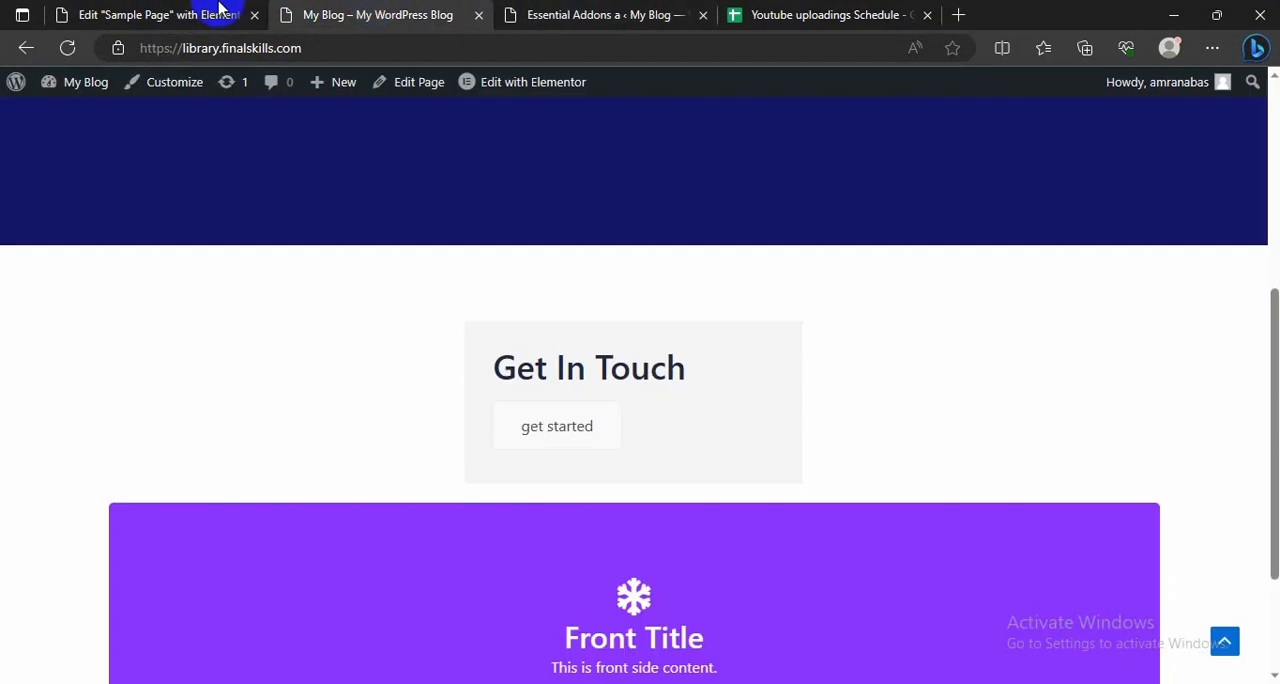
pyautogui.click(158, 14)
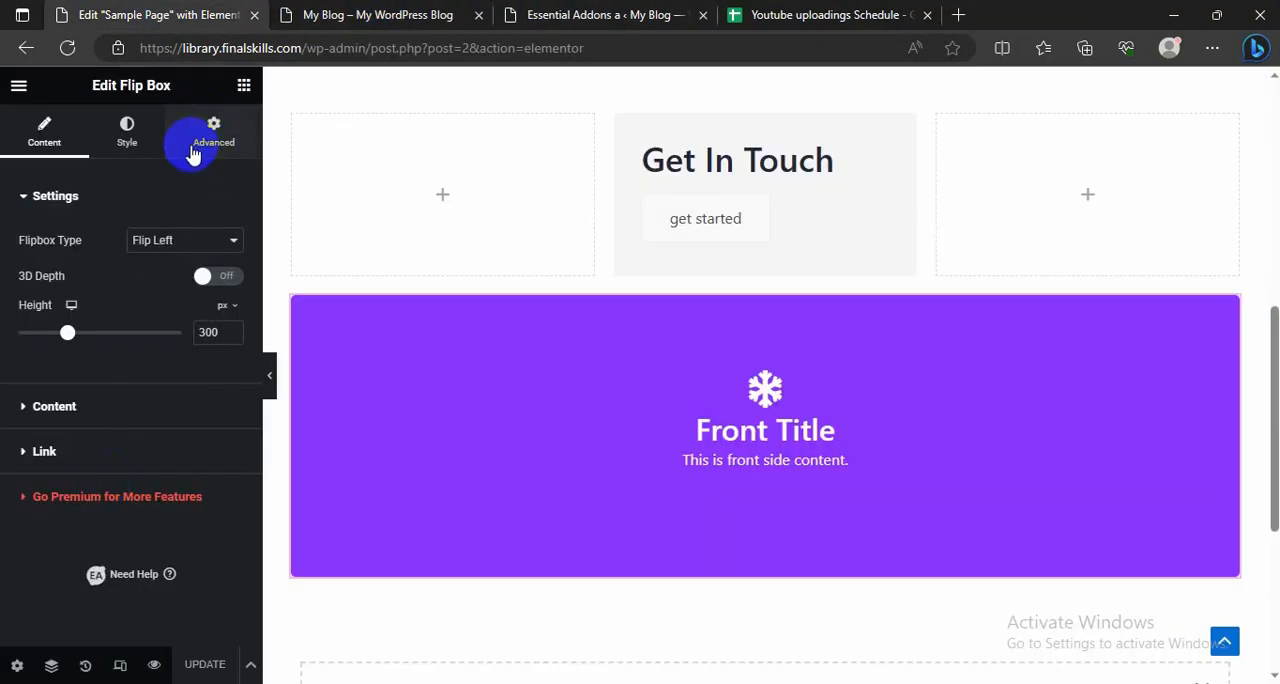
pyautogui.click(243, 90)
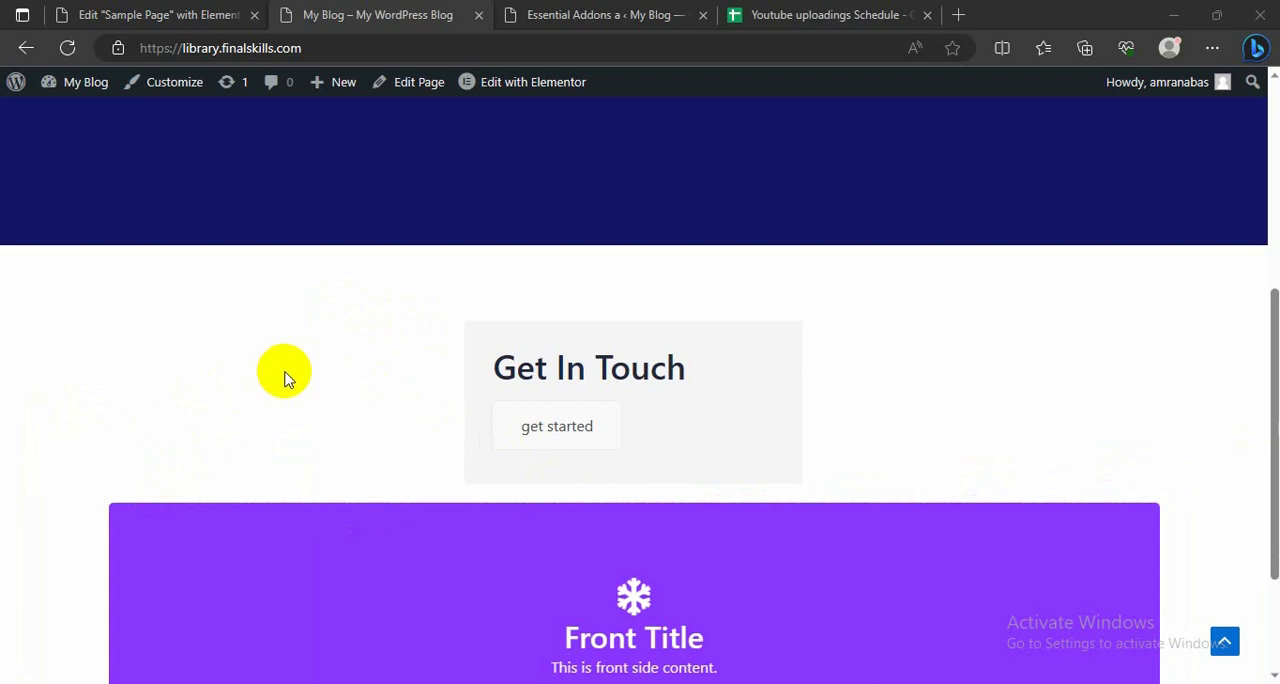
pyautogui.click(140, 10)
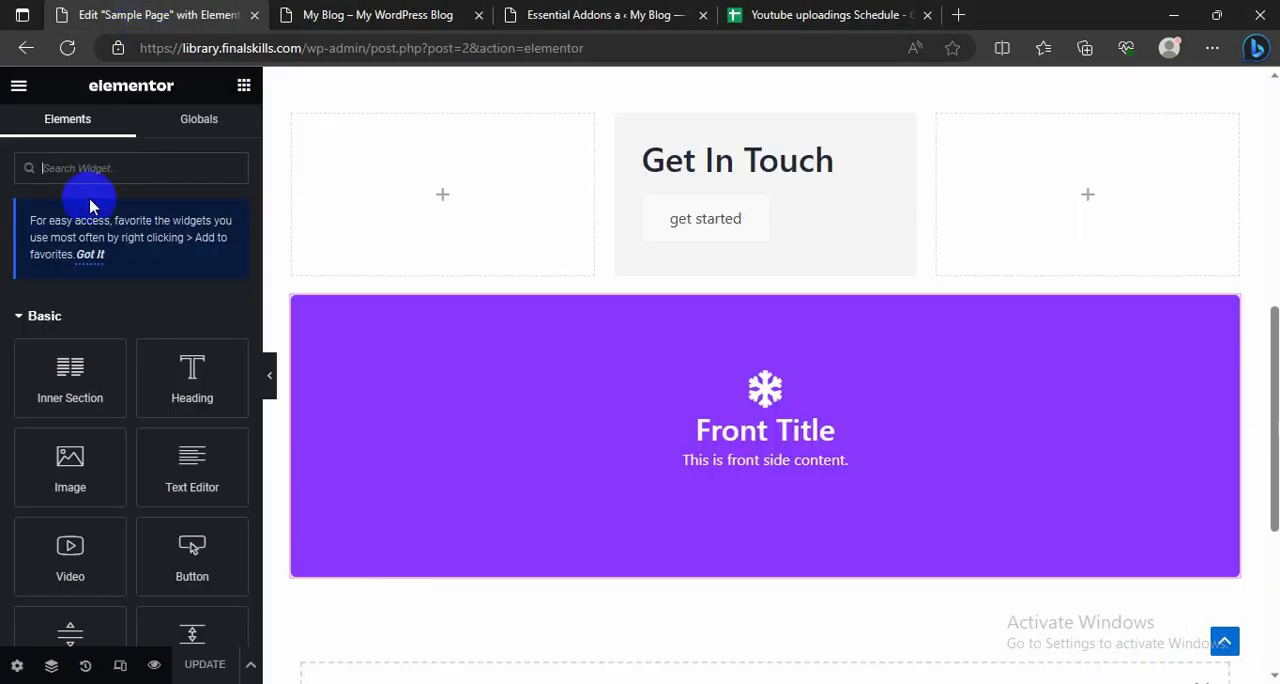
# Step: Search the WordPress plugin directory for "premium addons", and install and activate Premium Addons for Elementor
pyautogui.click(597, 12)
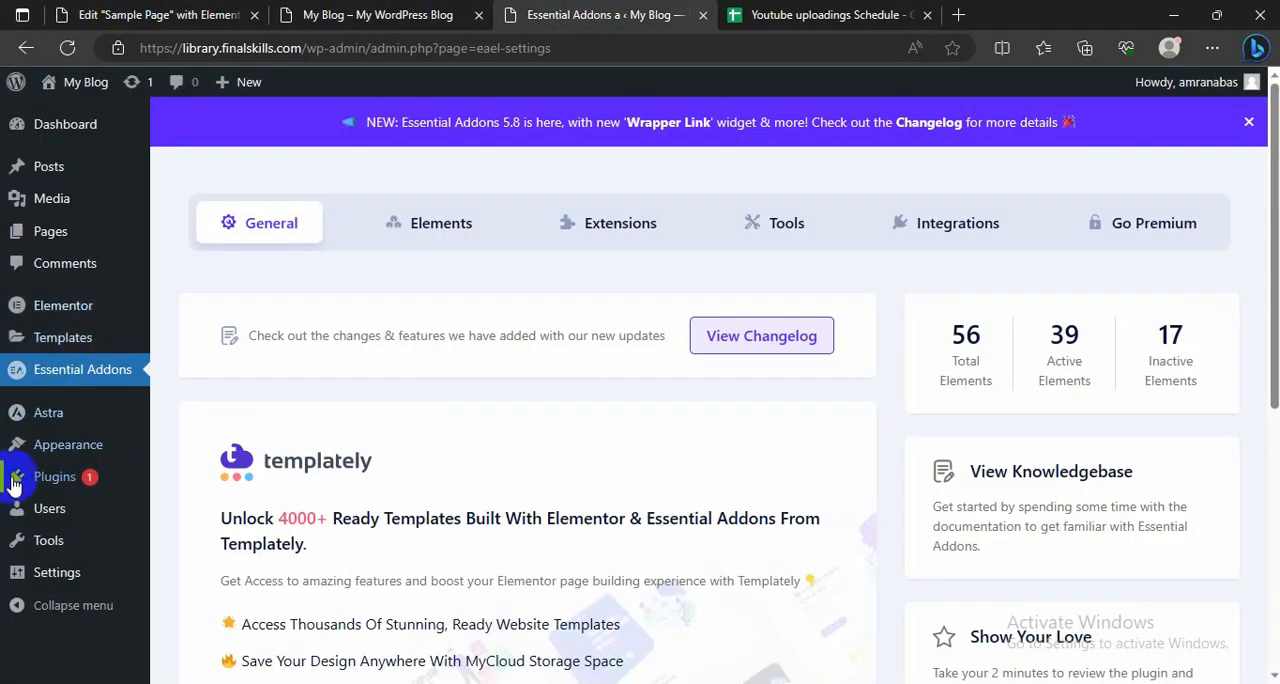
pyautogui.moveTo(82, 489)
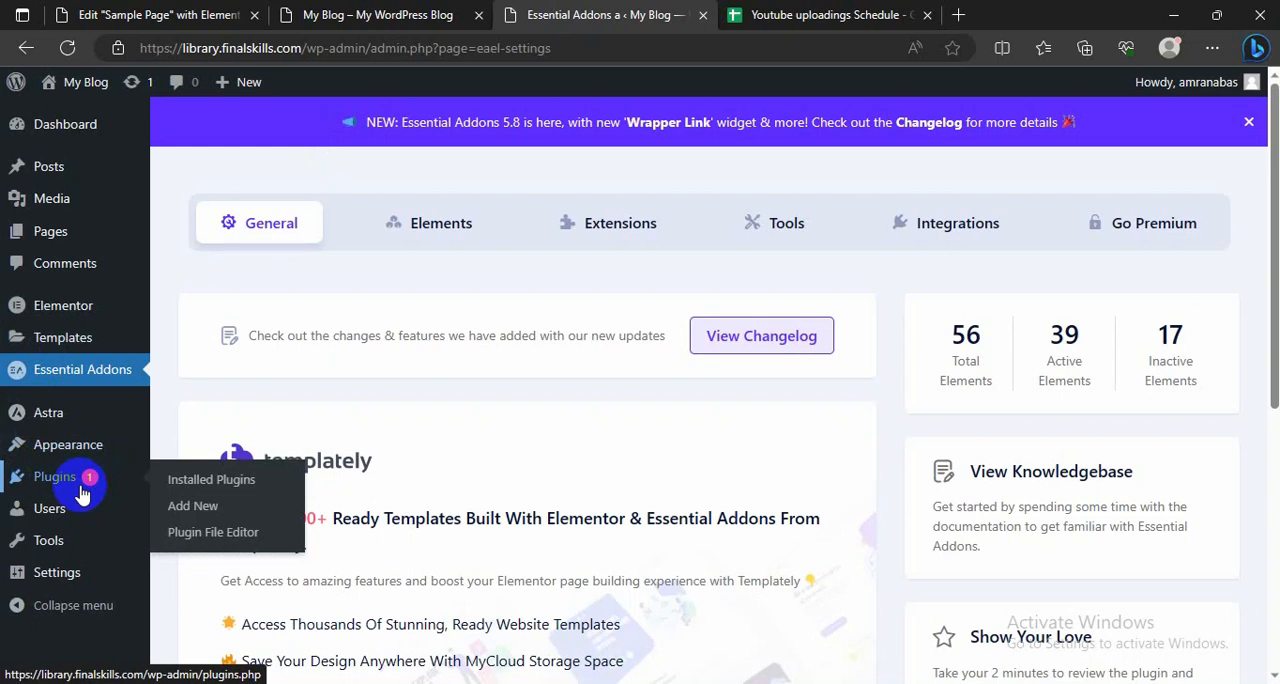
pyautogui.click(197, 510)
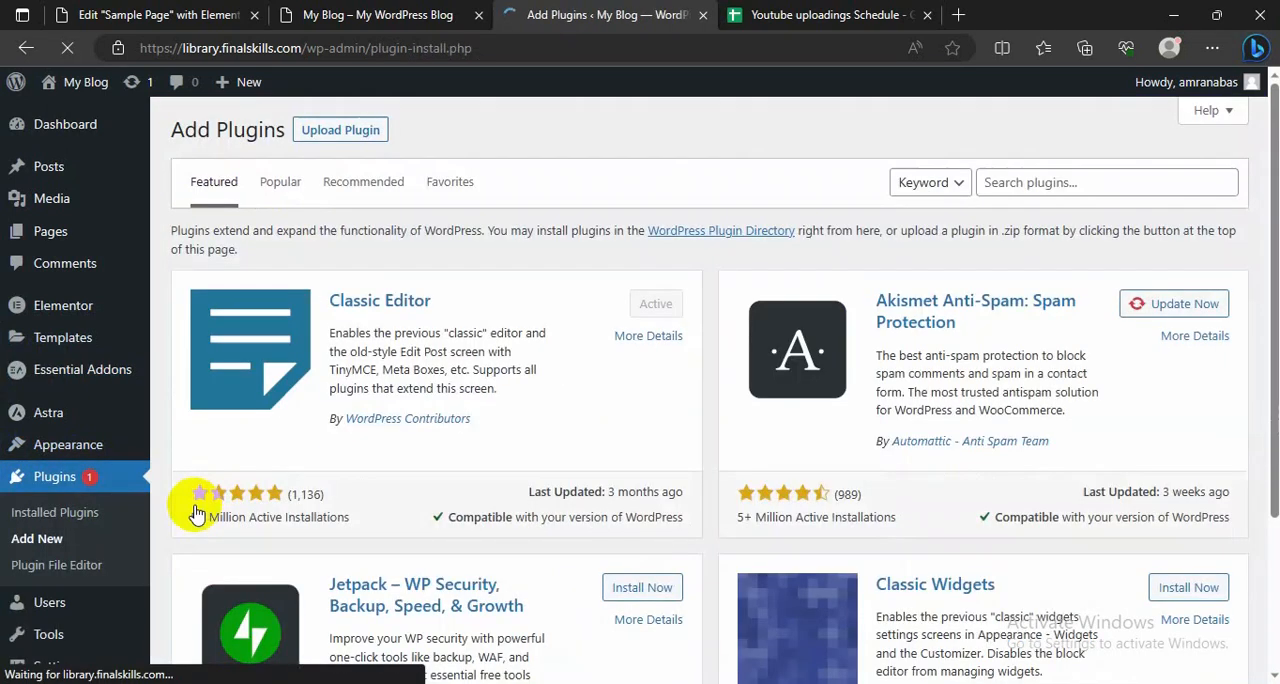
pyautogui.click(988, 180)
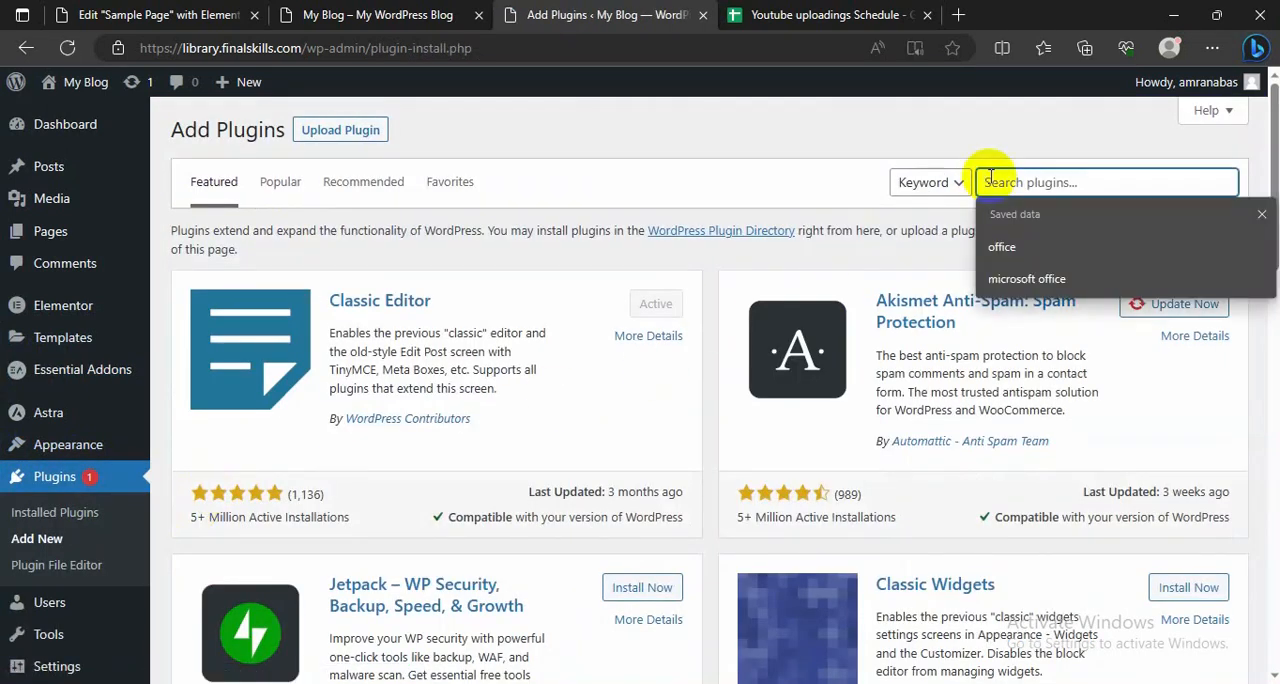
pyautogui.write('prem')
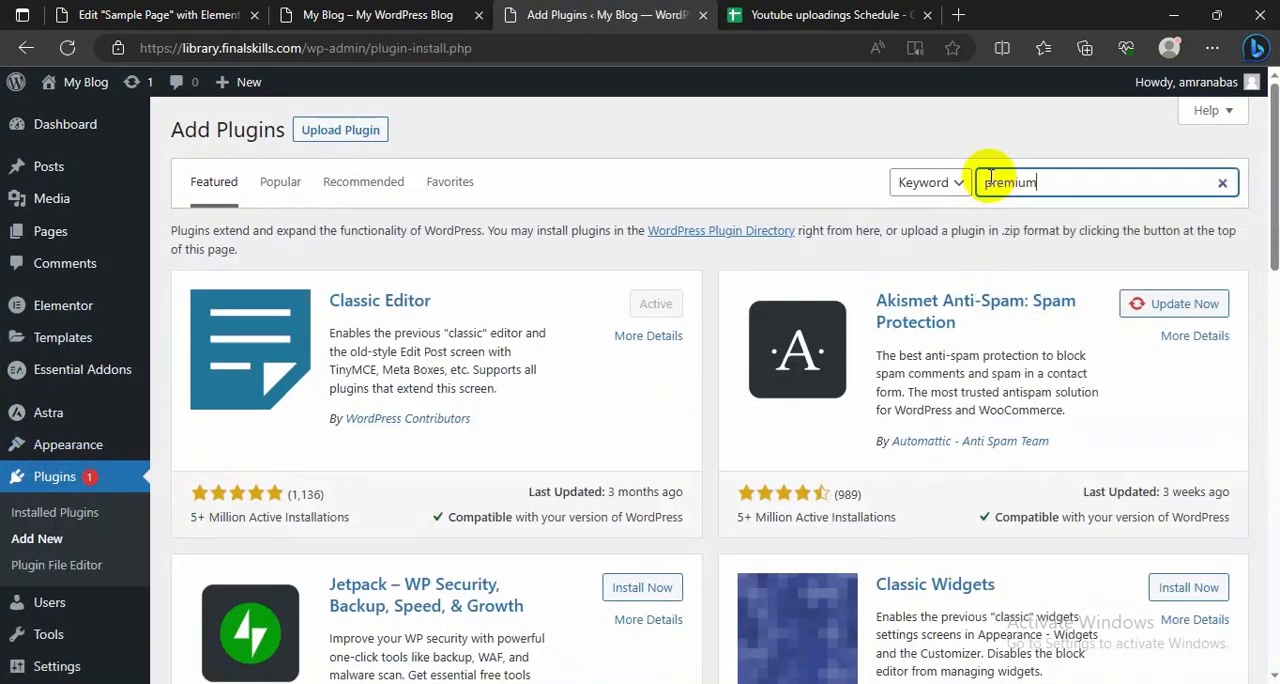
pyautogui.write('ium')
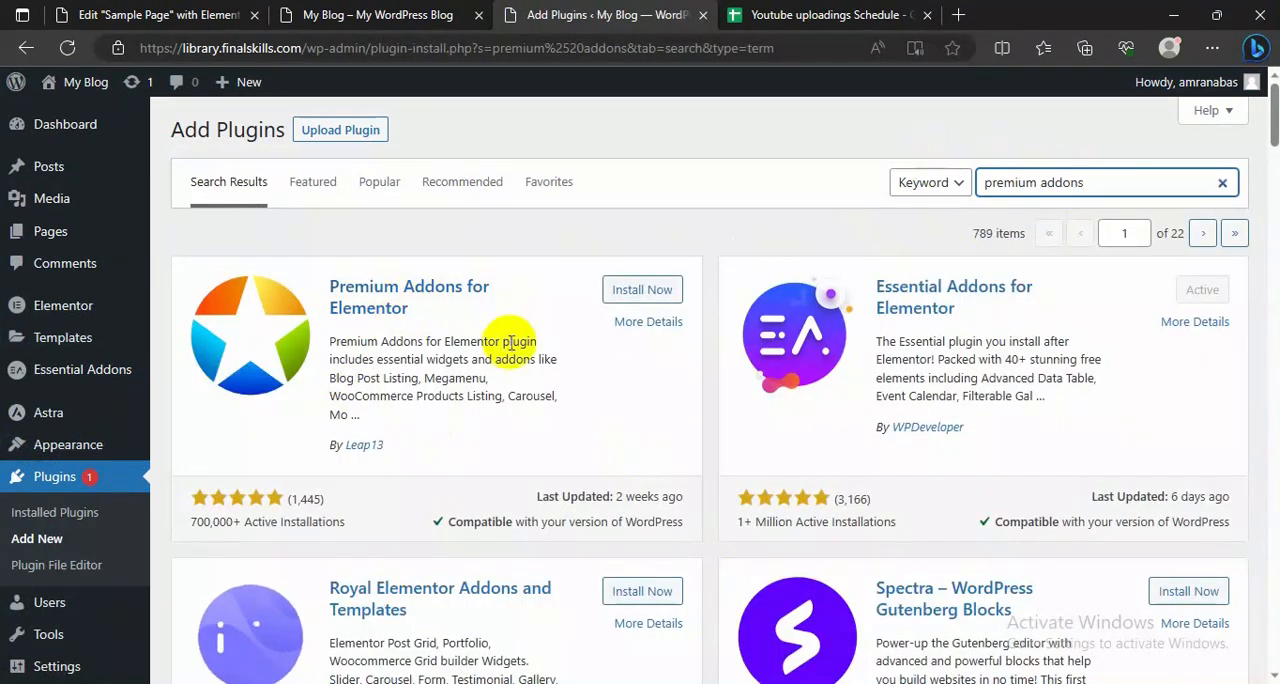
pyautogui.click(642, 292)
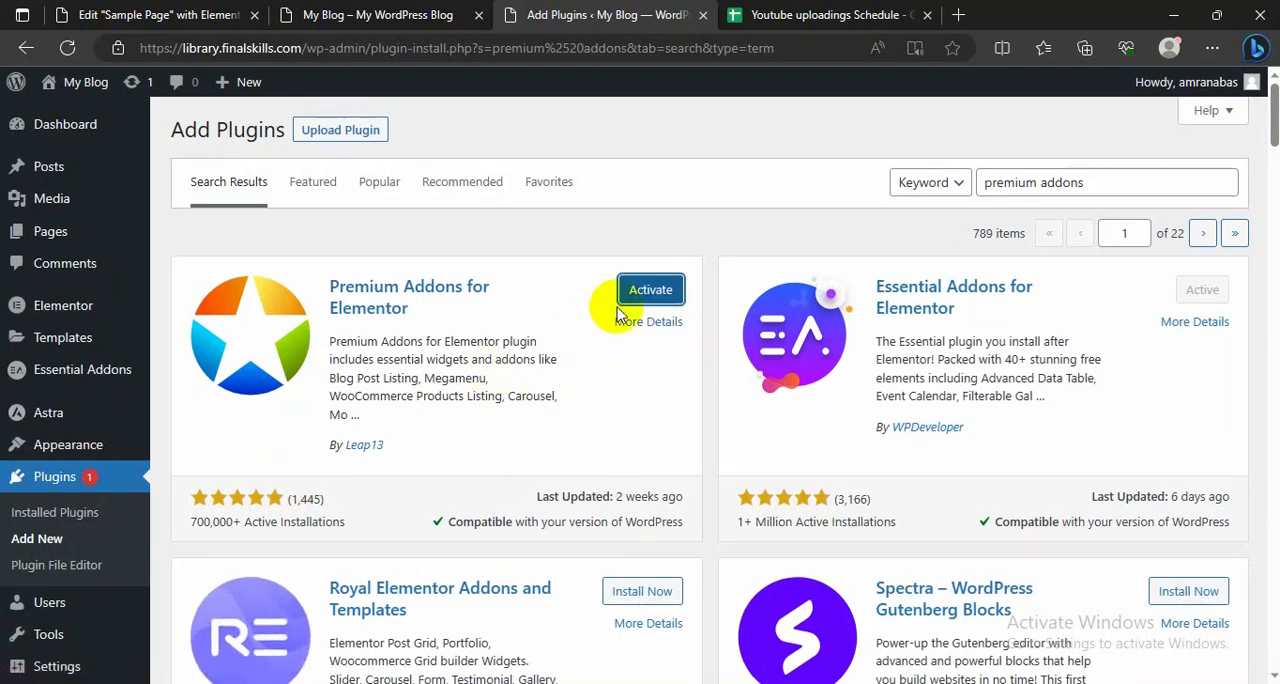
pyautogui.click(638, 290)
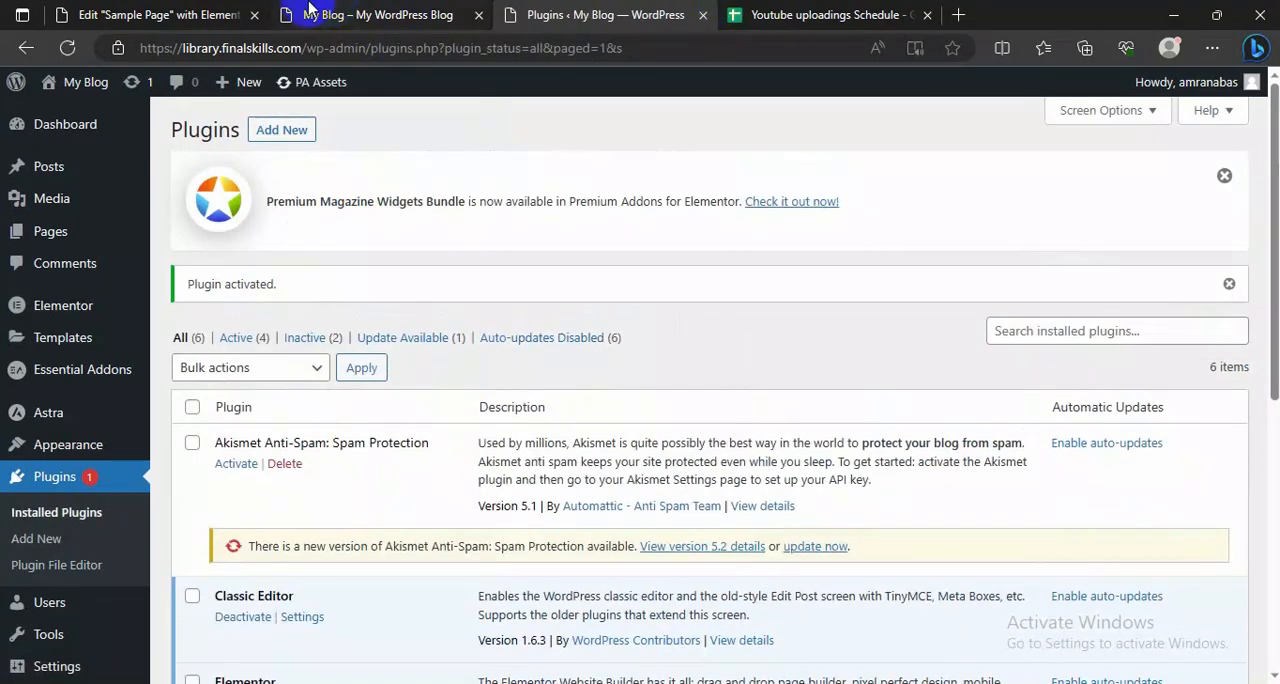
# Step: Return to the Elementor page editor, reload it, and locate the Premium Addons widget group
pyautogui.click(223, 14)
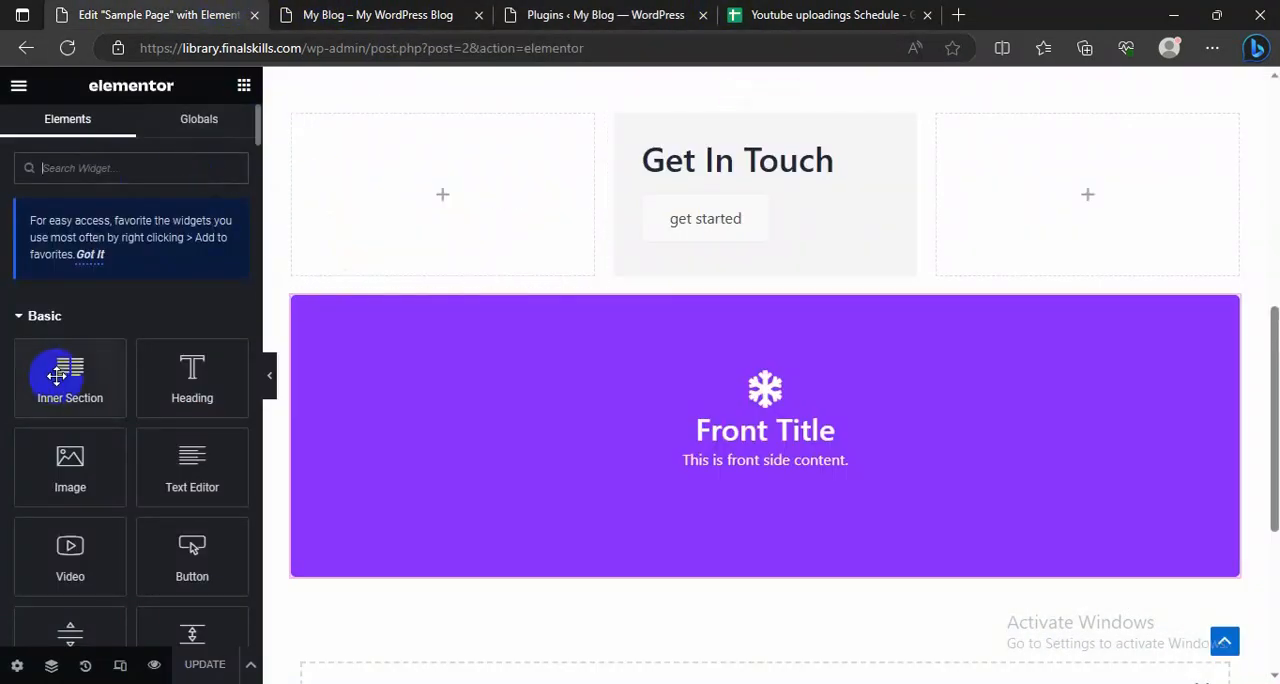
pyautogui.click(67, 48)
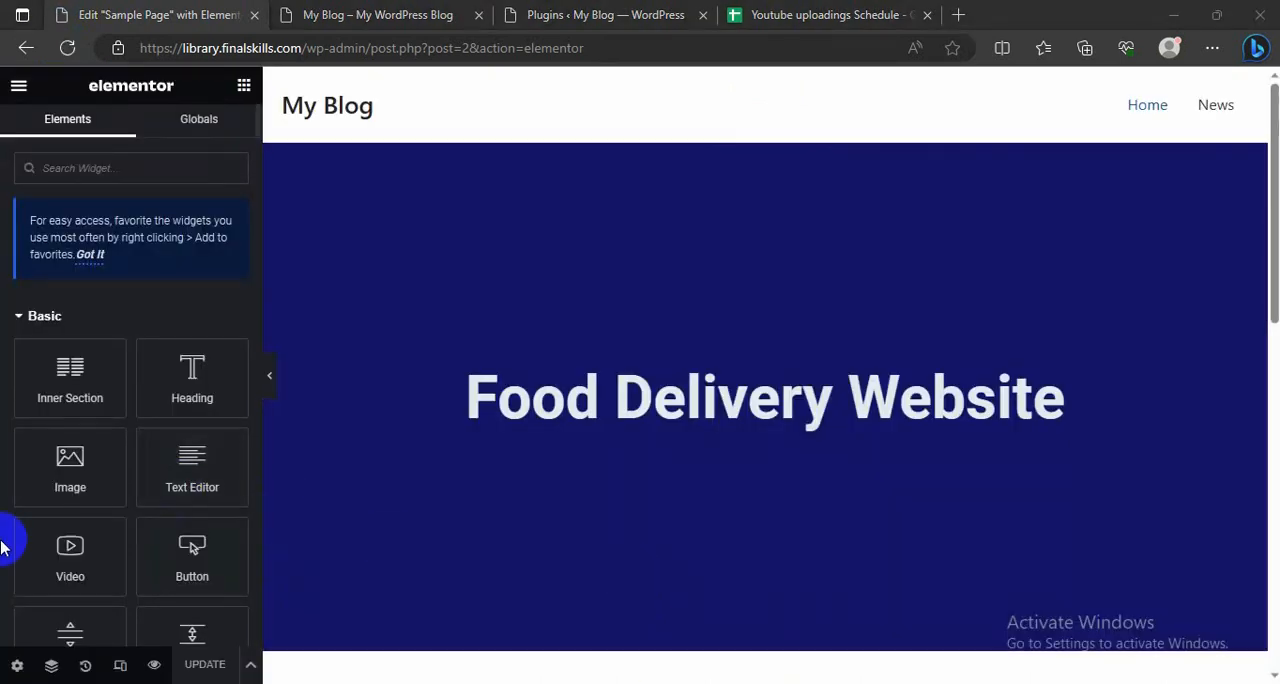
pyautogui.scroll(-20, 130, 512)
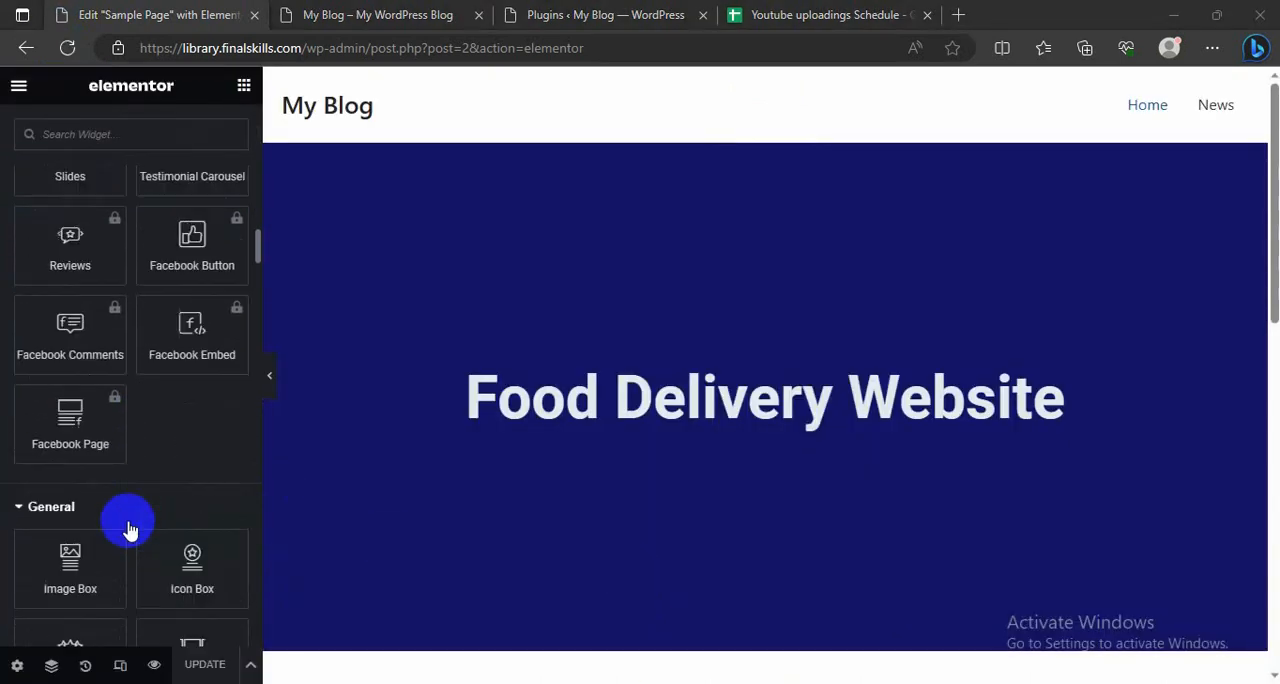
pyautogui.scroll(-15, 143, 506)
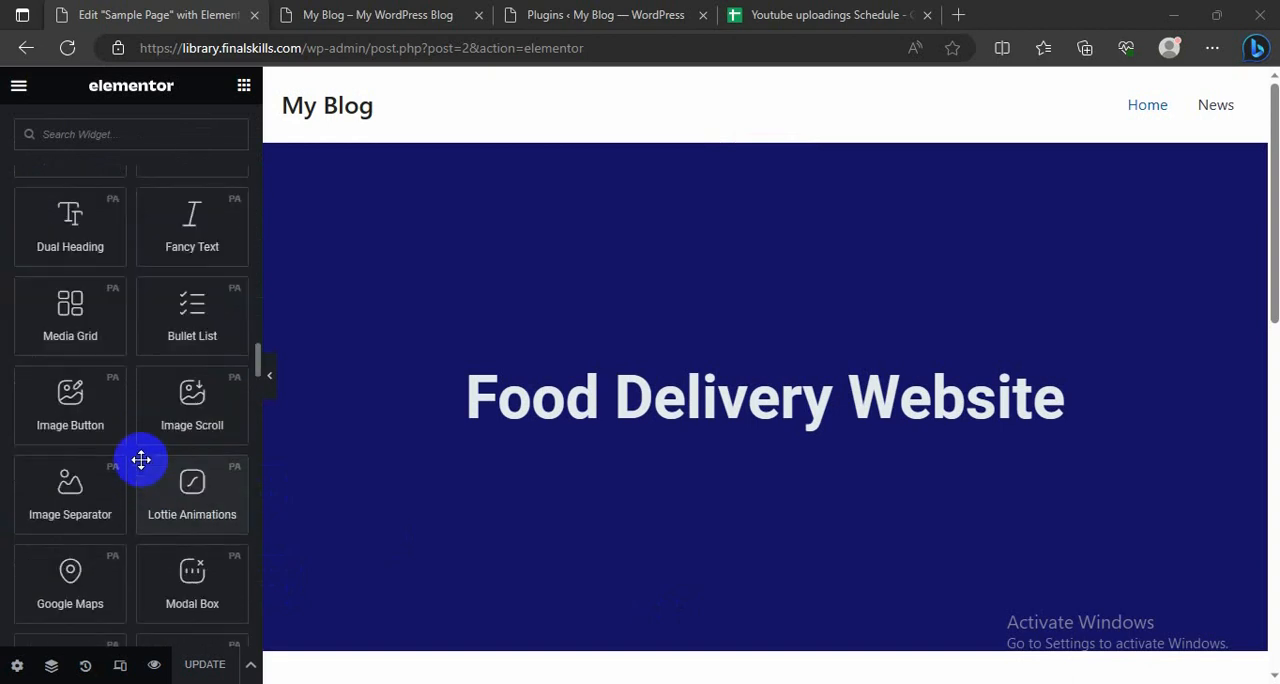
pyautogui.scroll(3, 141, 459)
pyautogui.scroll(2, 141, 459)
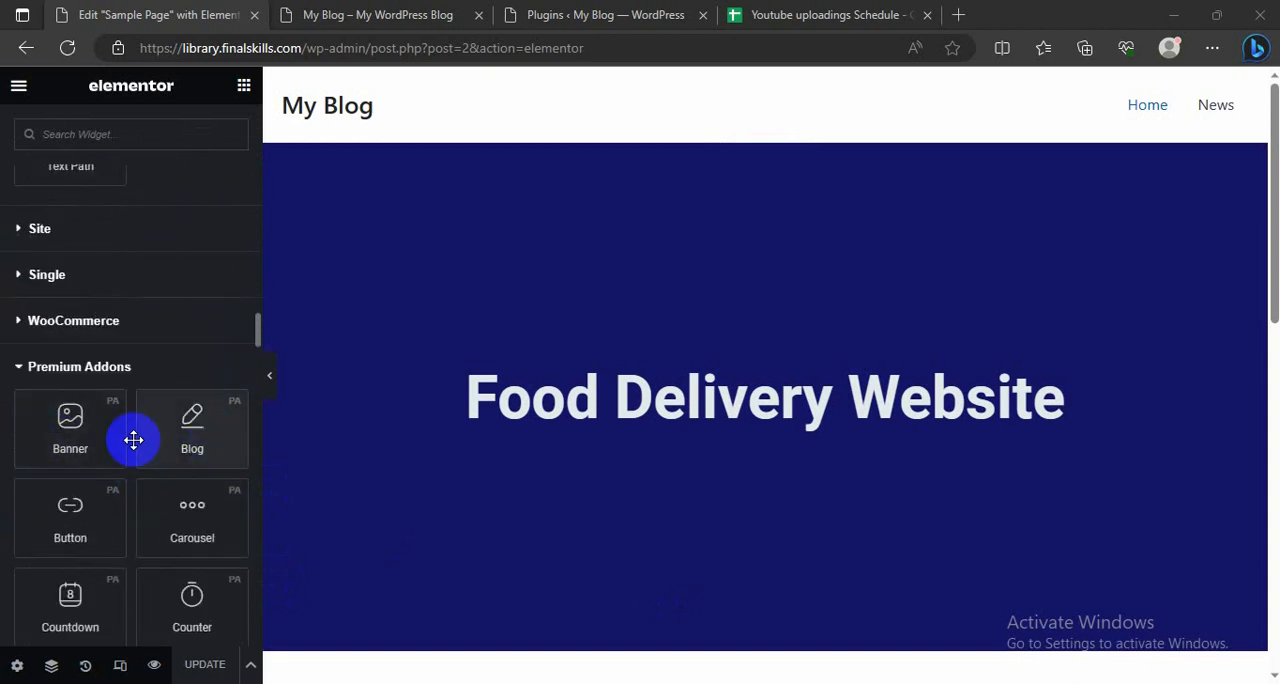
pyautogui.scroll(-1, 146, 422)
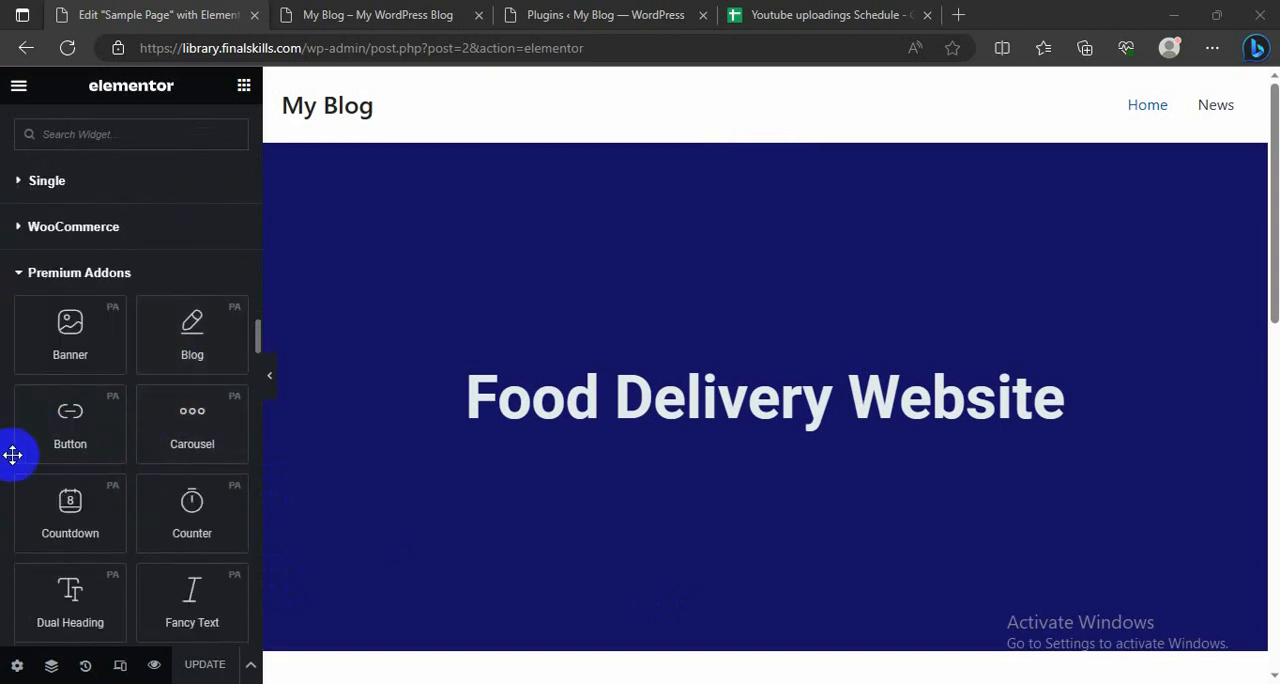
pyautogui.scroll(-1, 10, 463)
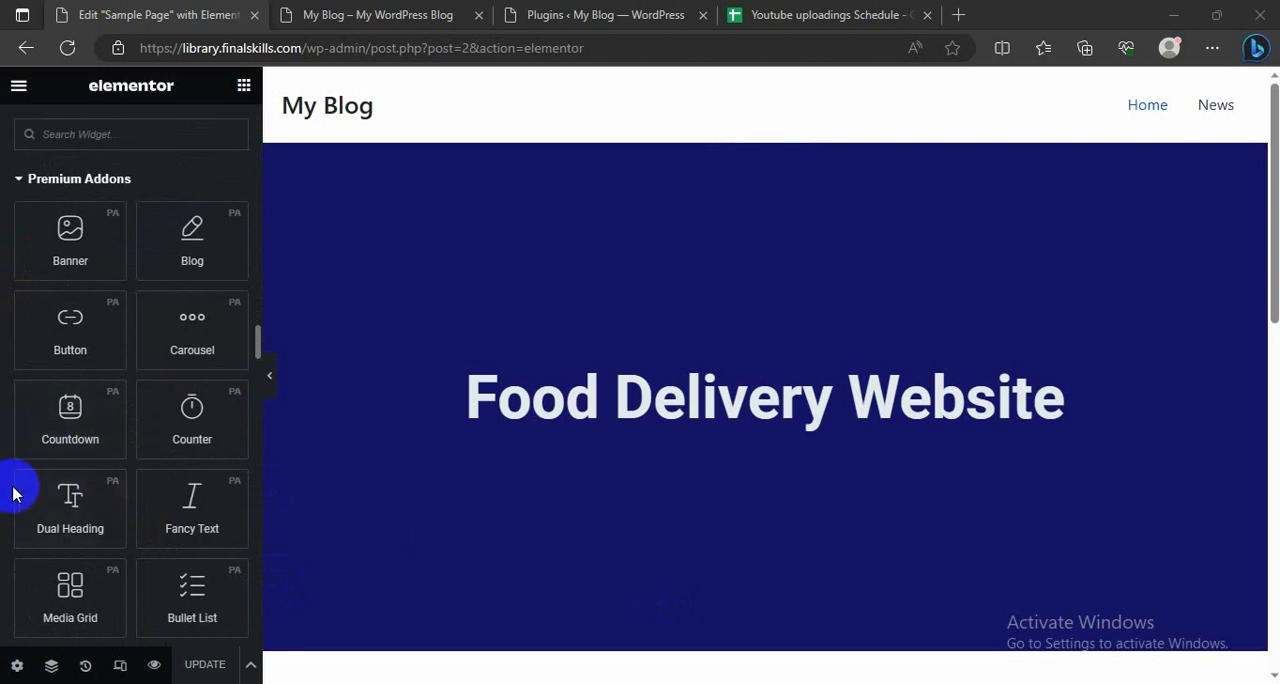
# Step: Place the Premium Addons Counter widget in a new section below the purple flip box
pyautogui.scroll(-3, 783, 460)
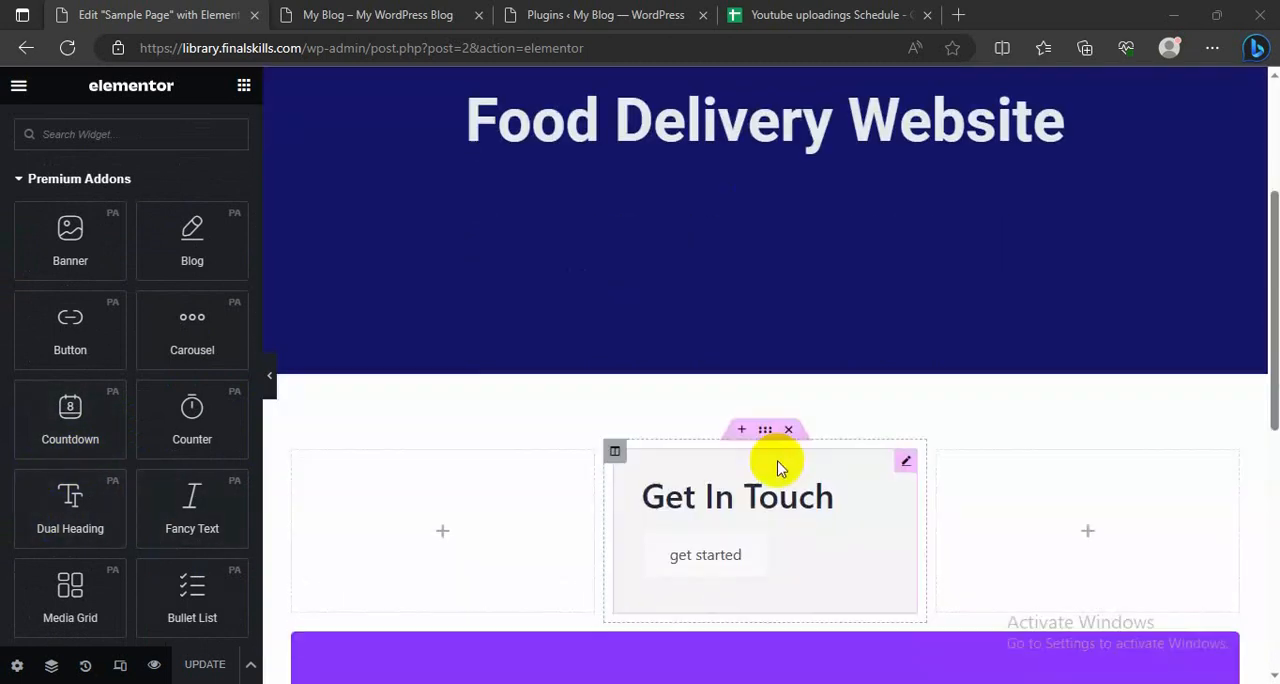
pyautogui.scroll(-6, 780, 468)
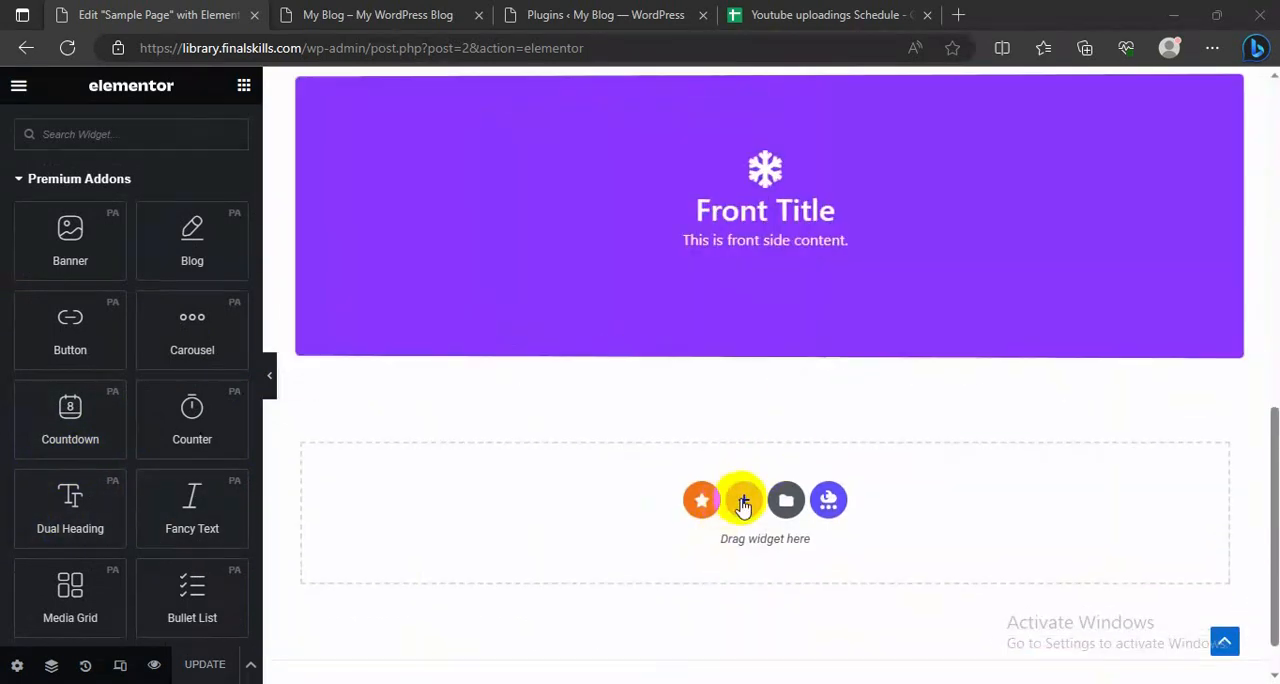
pyautogui.click(740, 497)
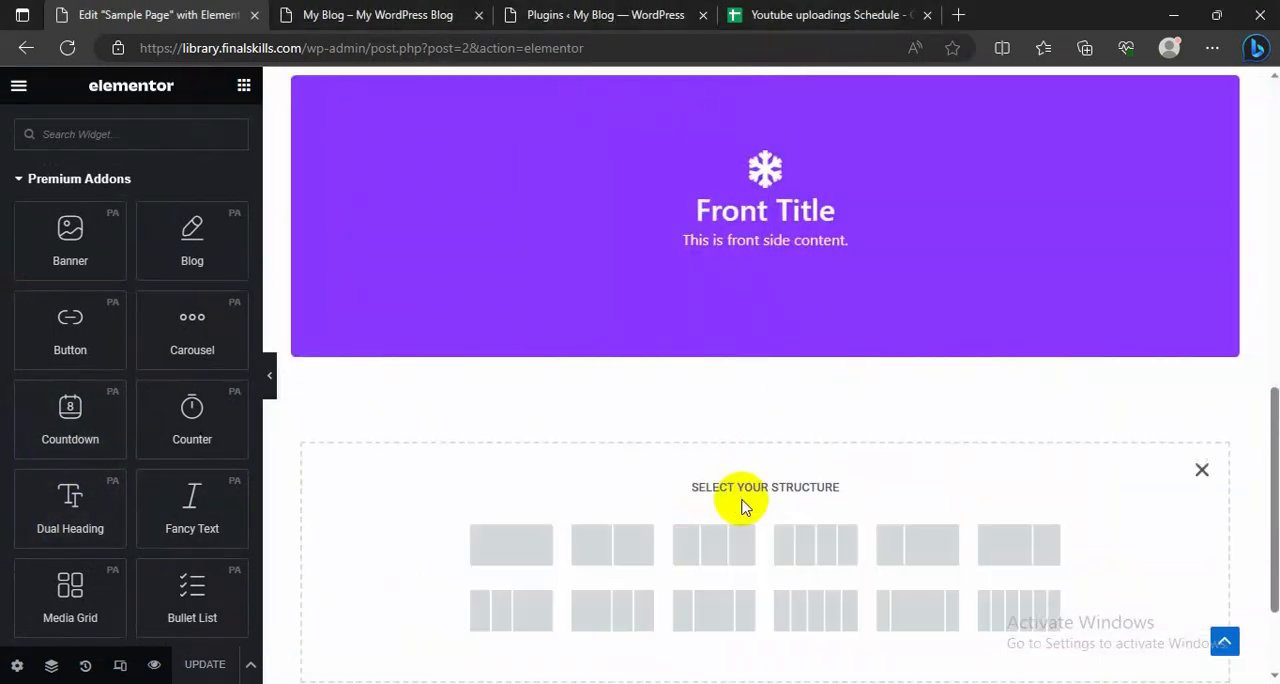
pyautogui.scroll(-2, 480, 400)
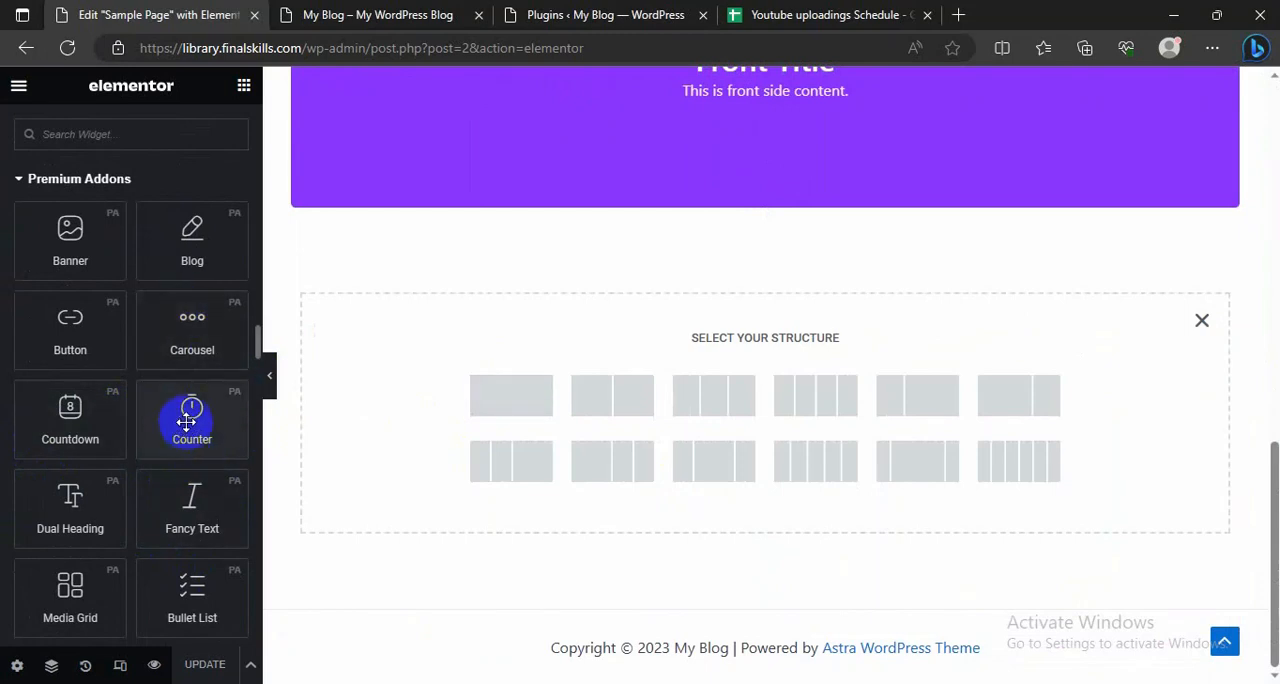
pyautogui.moveTo(188, 423); pyautogui.dragTo(715, 401)
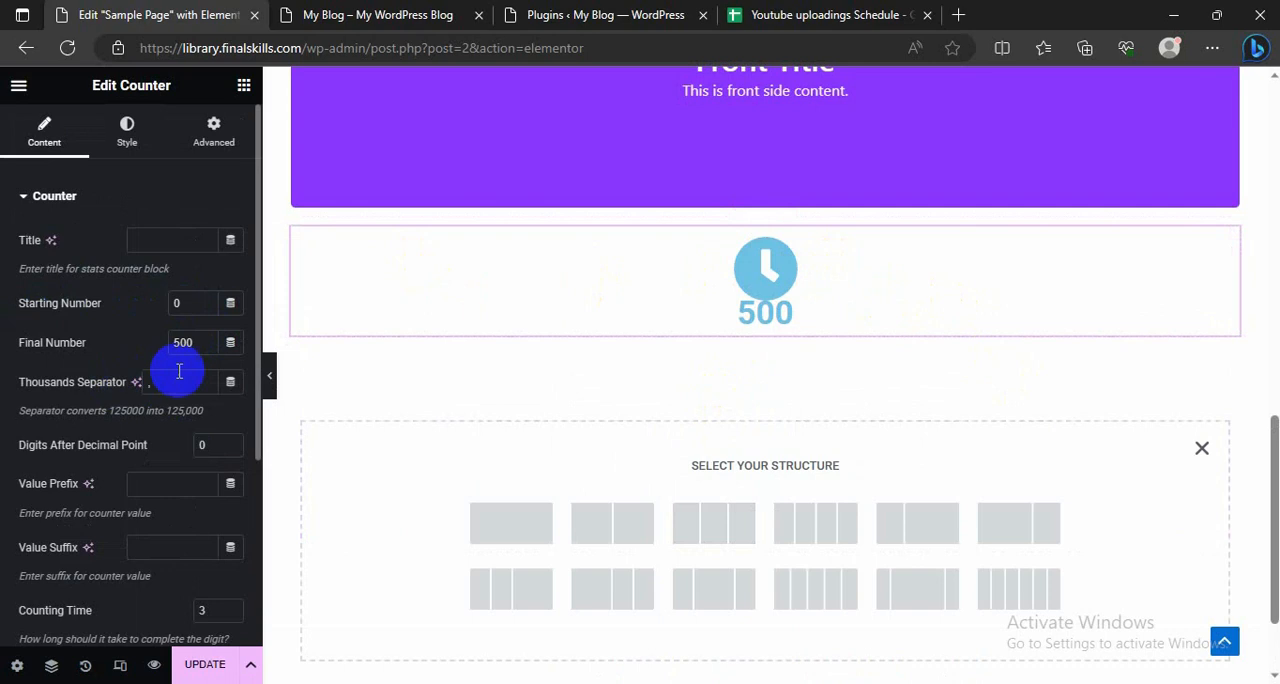
# Step: Set the counter's icon size to 69 px and its icon style to Circle Background
pyautogui.scroll(-2, 145, 470)
pyautogui.scroll(-1, 145, 465)
pyautogui.scroll(3, 143, 457)
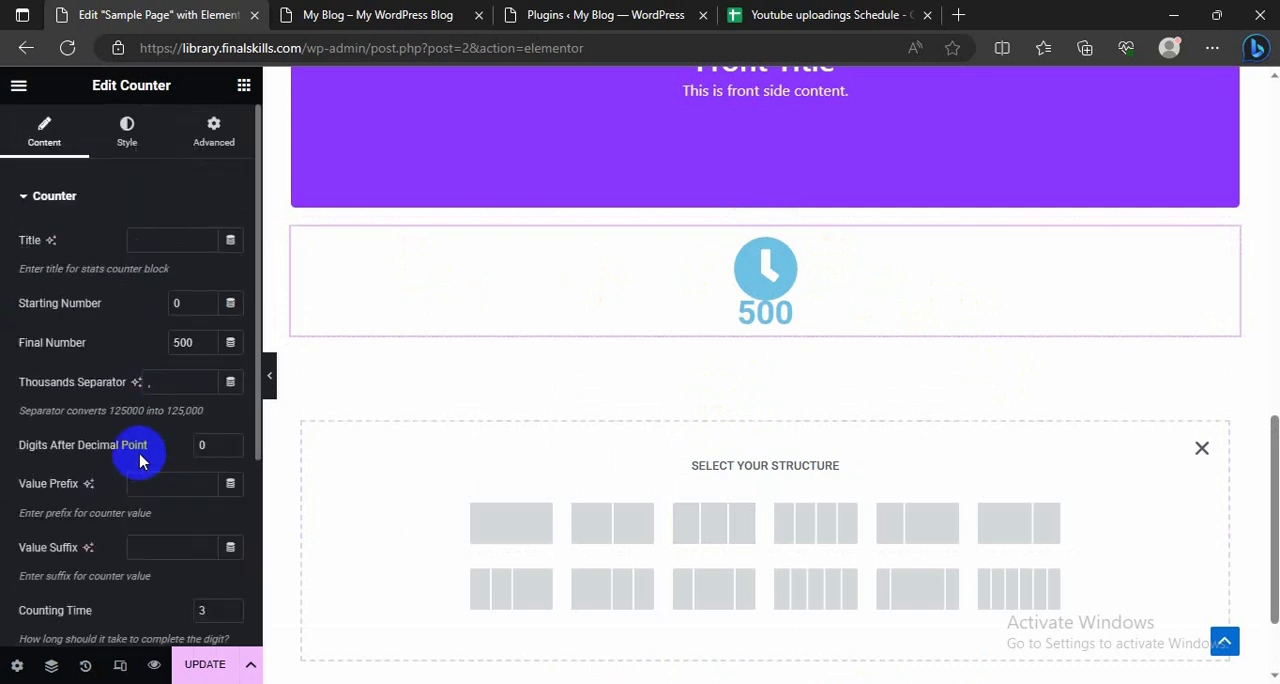
pyautogui.click(126, 132)
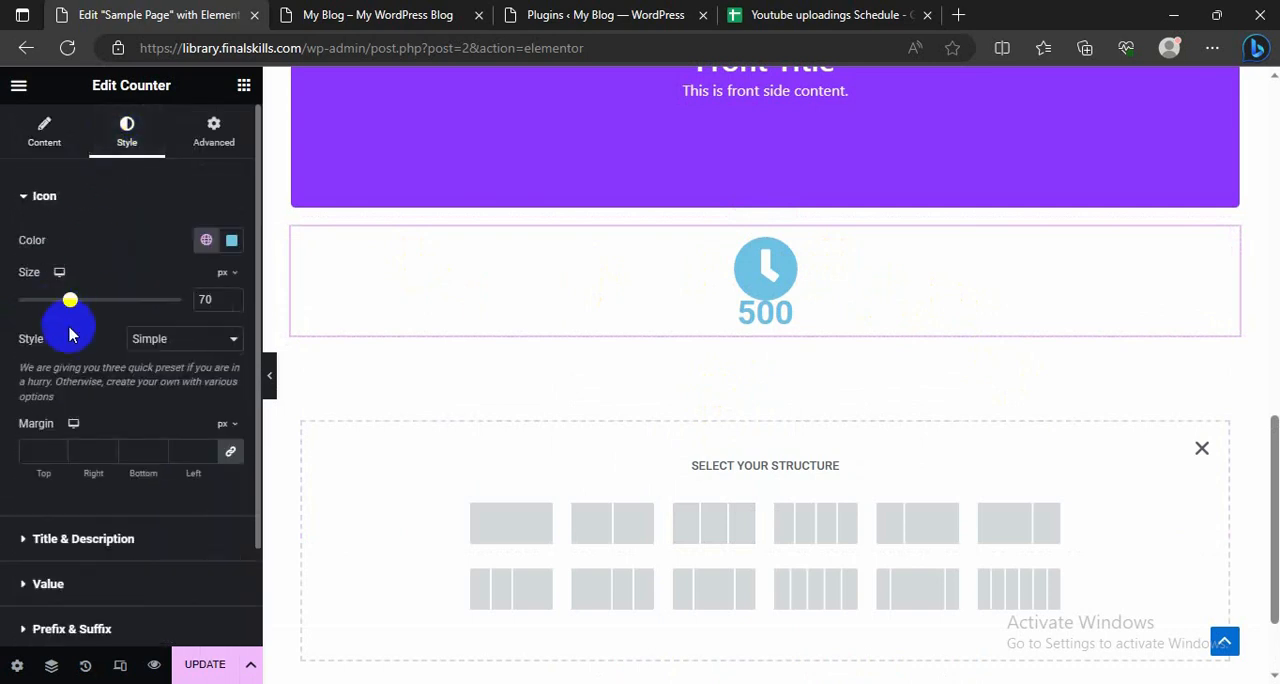
pyautogui.scroll(-1, 27, 448)
pyautogui.scroll(1, 38, 395)
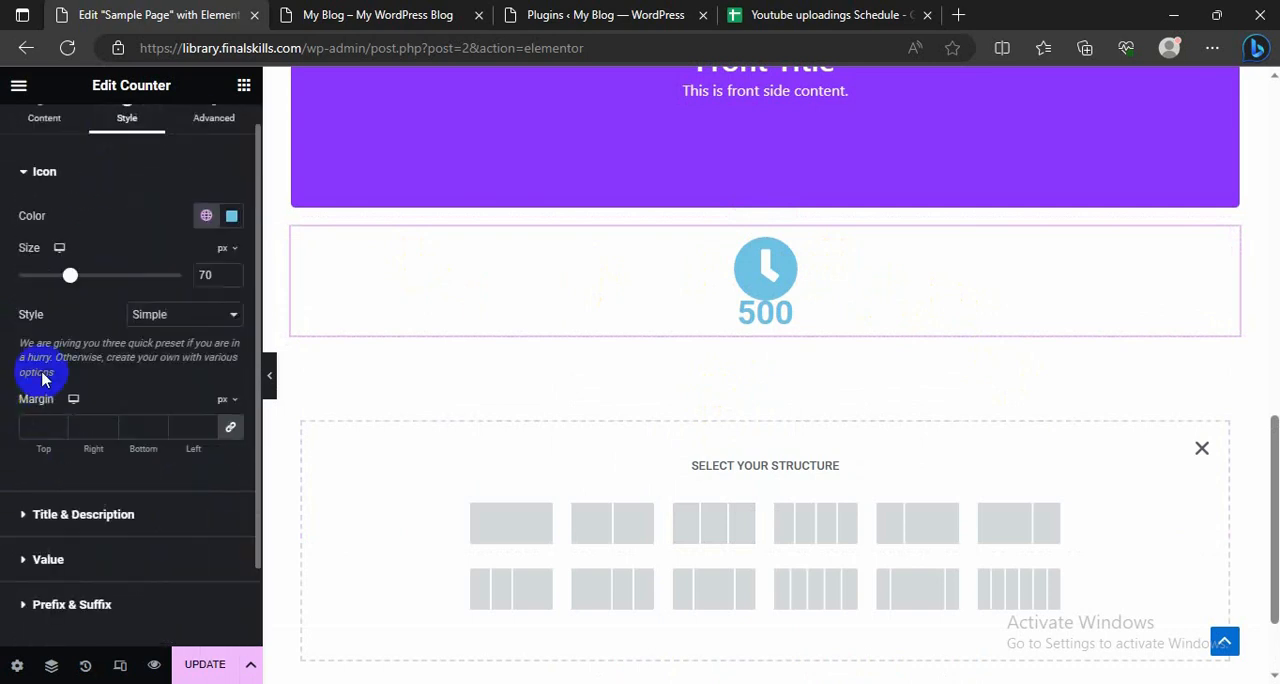
pyautogui.moveTo(90, 287)
pyautogui.mouseDown()
pyautogui.moveTo(94, 277)
pyautogui.moveTo(70, 282)
pyautogui.mouseUp()
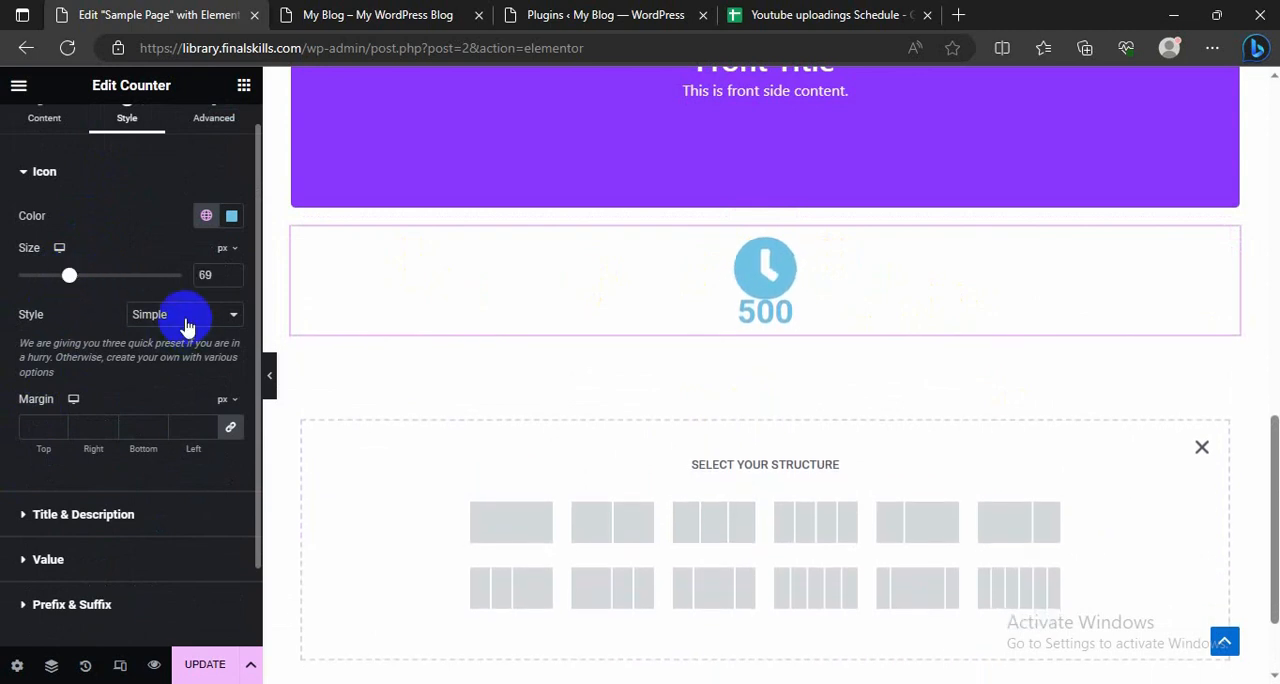
pyautogui.click(187, 316)
pyautogui.click(168, 348)
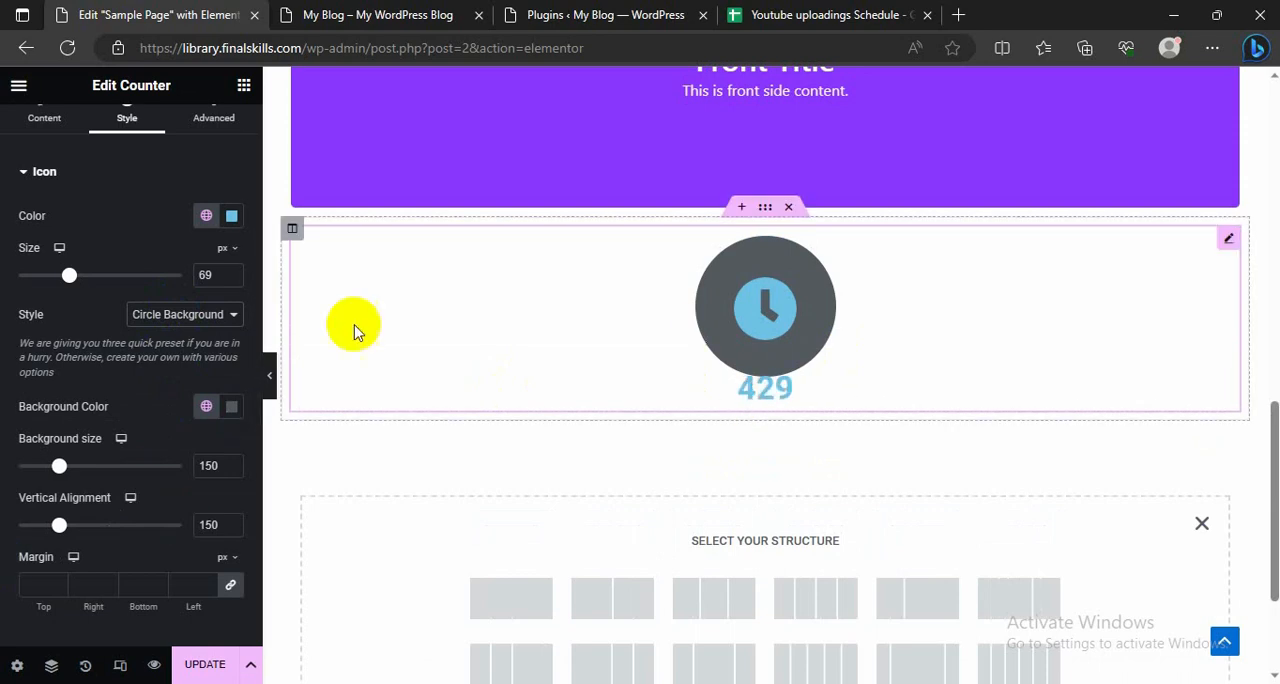
# Step: Add the Premium Addons Media Grid widget in a new section below the counter
pyautogui.click(44, 125)
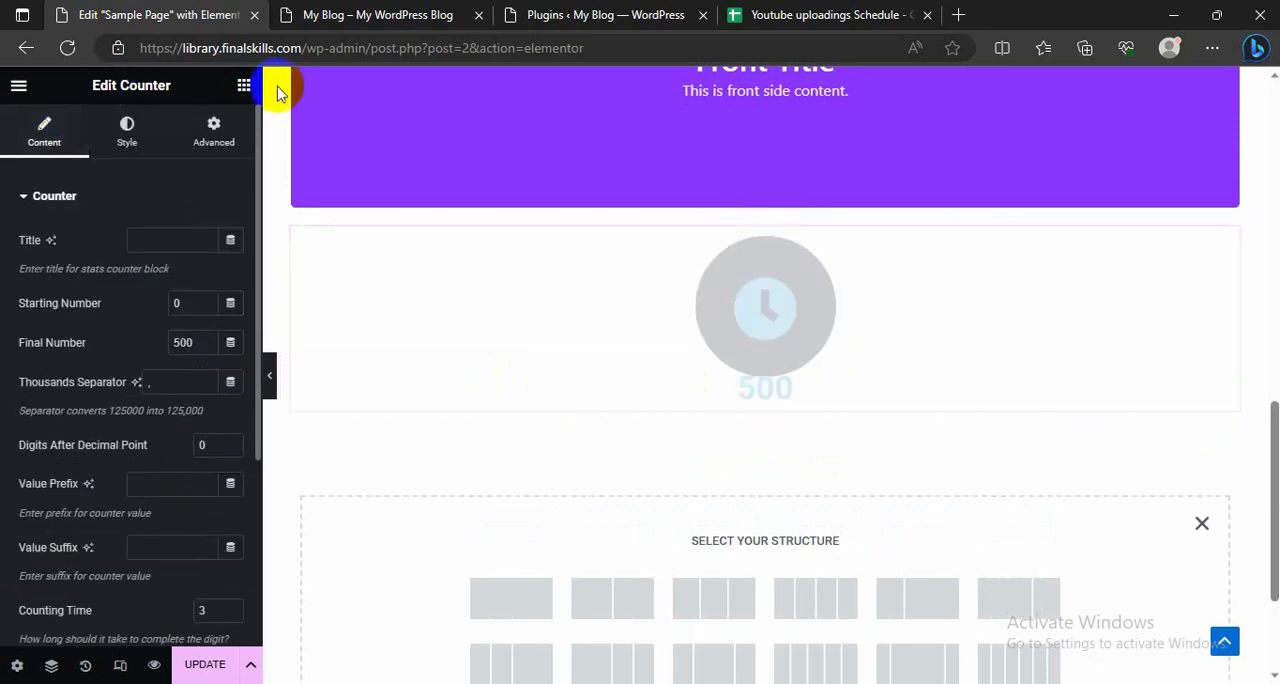
pyautogui.click(244, 86)
pyautogui.scroll(-15, 94, 435)
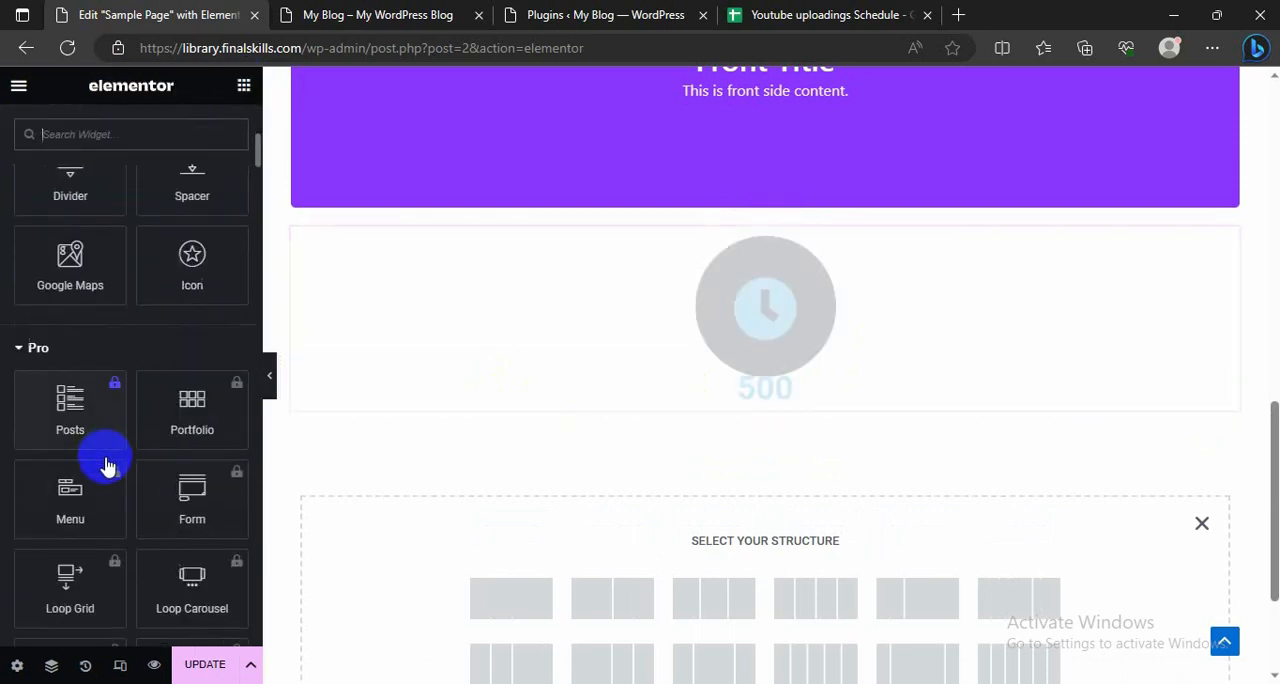
pyautogui.scroll(-6, 104, 470)
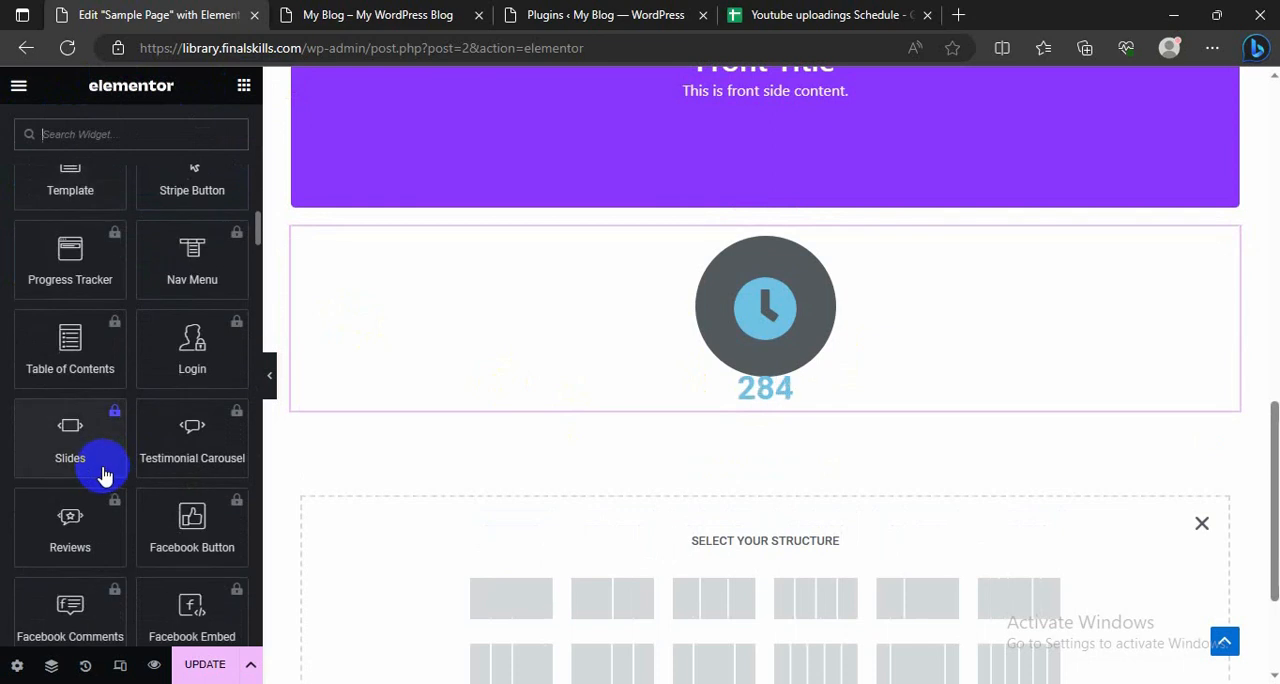
pyautogui.scroll(-2, 94, 463)
pyautogui.click(306, 449)
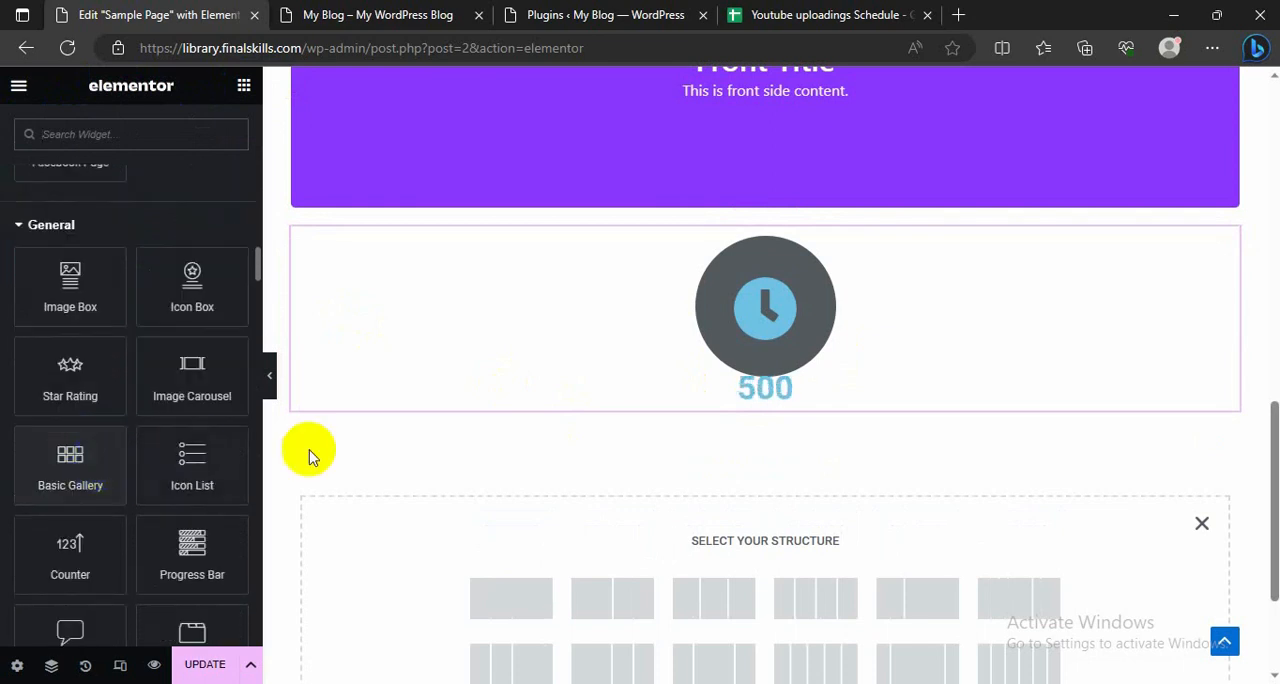
pyautogui.scroll(-15, 82, 444)
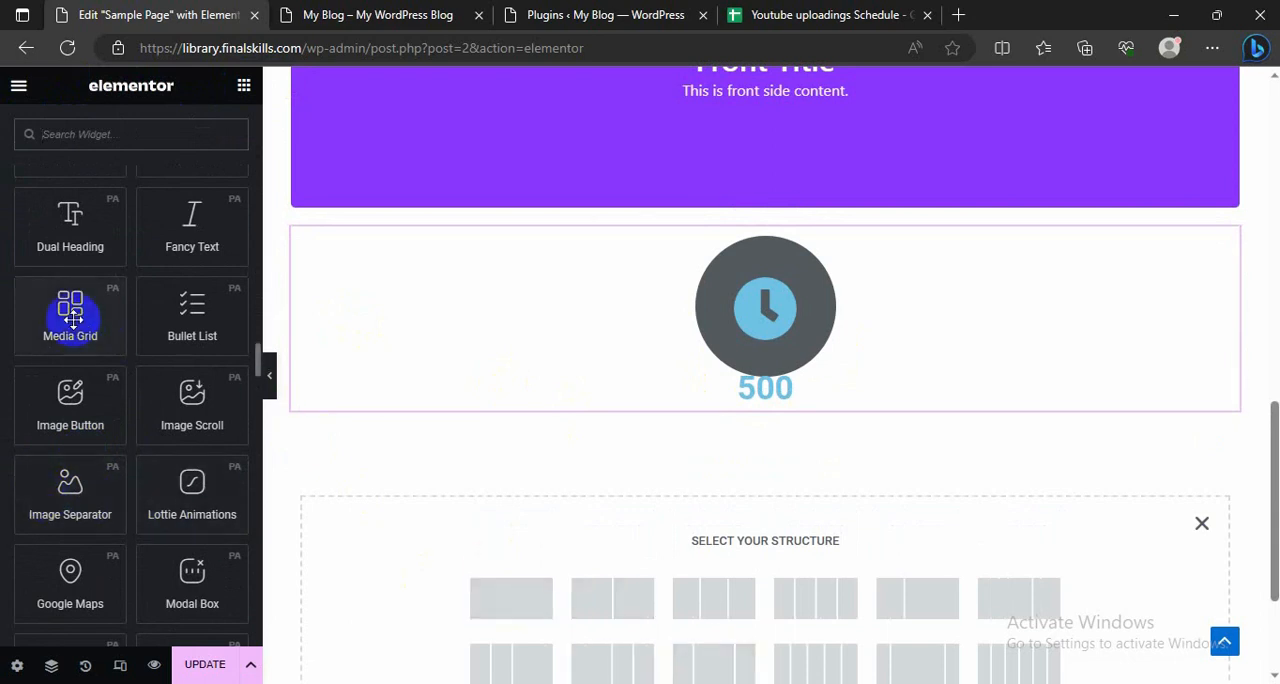
pyautogui.scroll(-1, 640, 555)
pyautogui.moveTo(70, 305); pyautogui.dragTo(509, 511)
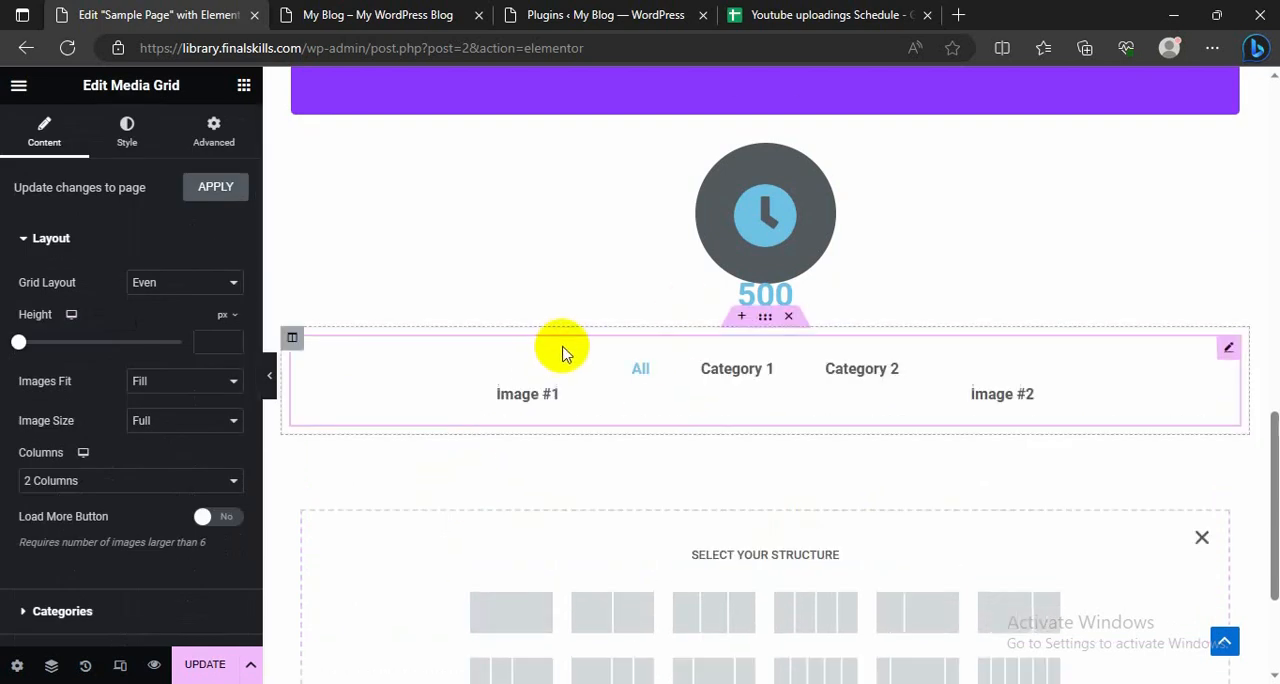
# Step: Examine the media grid's preview on the page and its layout and category settings
pyautogui.scroll(-4, 500, 493)
pyautogui.scroll(2, 500, 493)
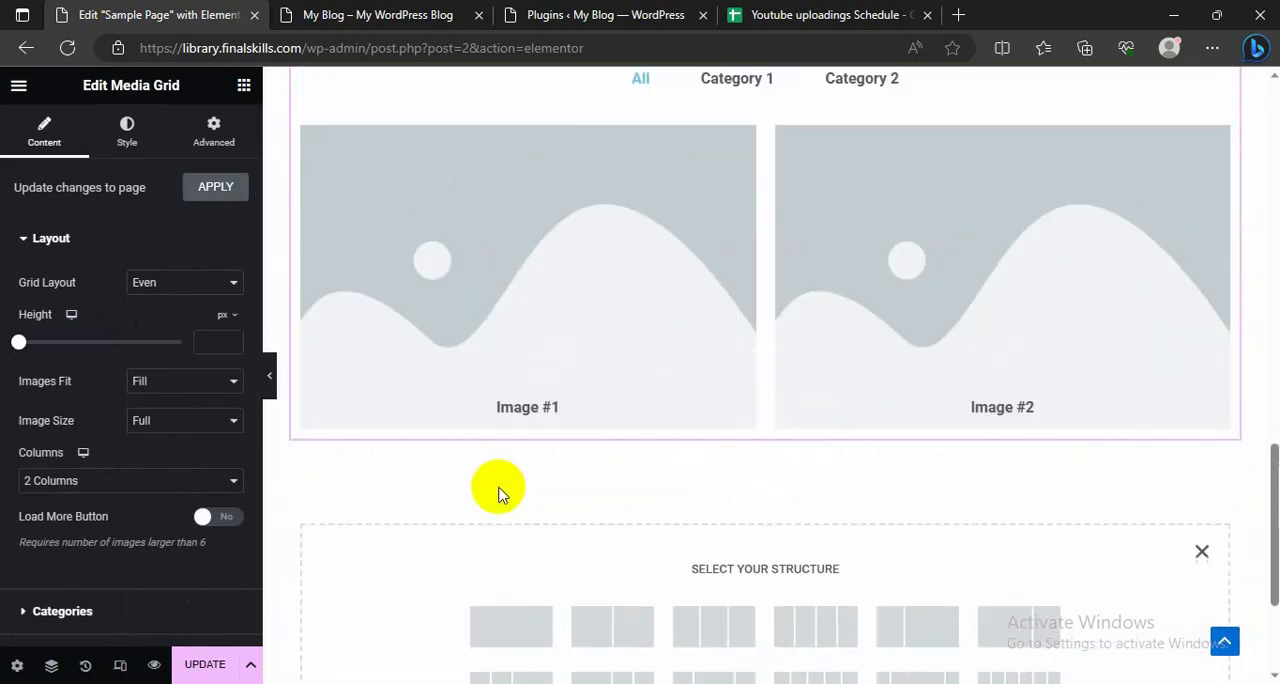
pyautogui.scroll(-2, 503, 458)
pyautogui.scroll(2, 500, 458)
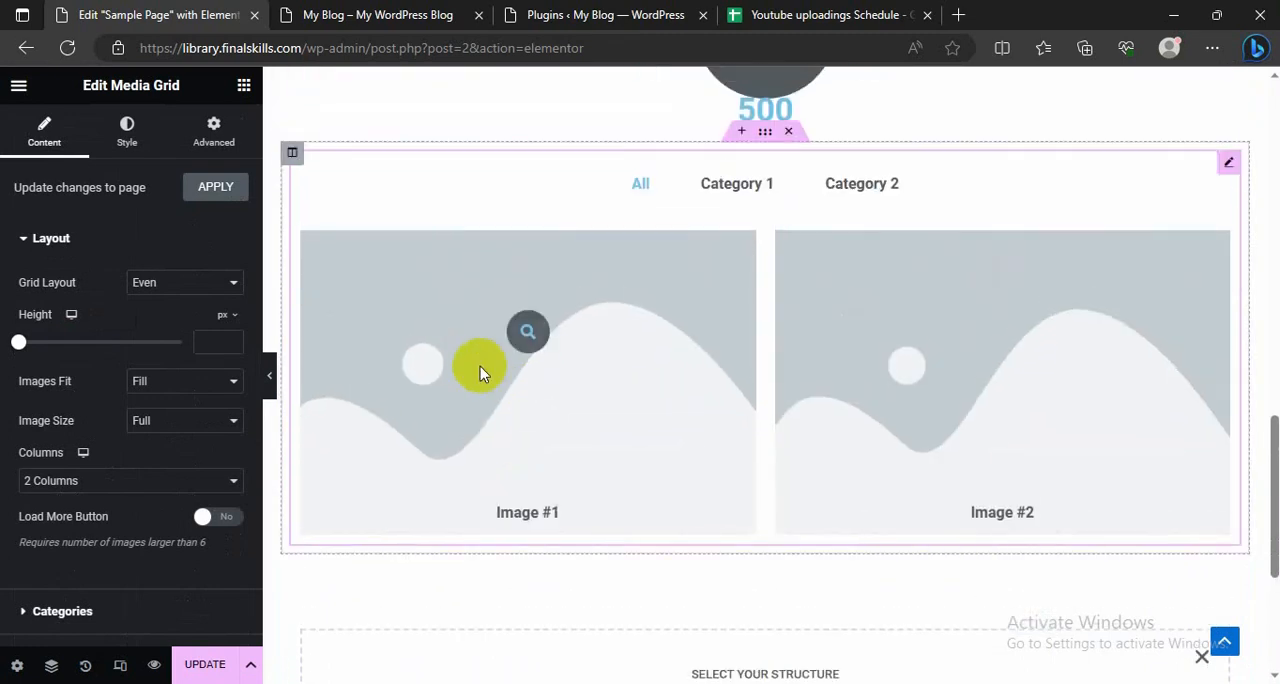
pyautogui.scroll(-2, 55, 400)
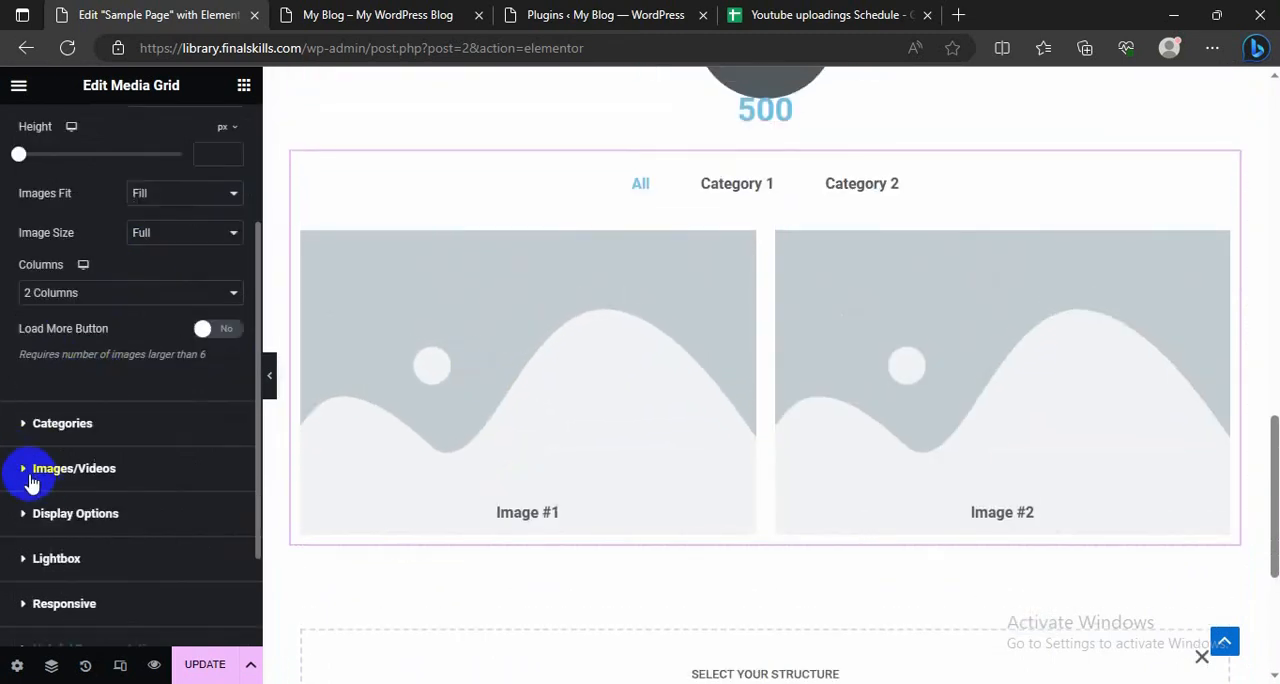
pyautogui.click(33, 422)
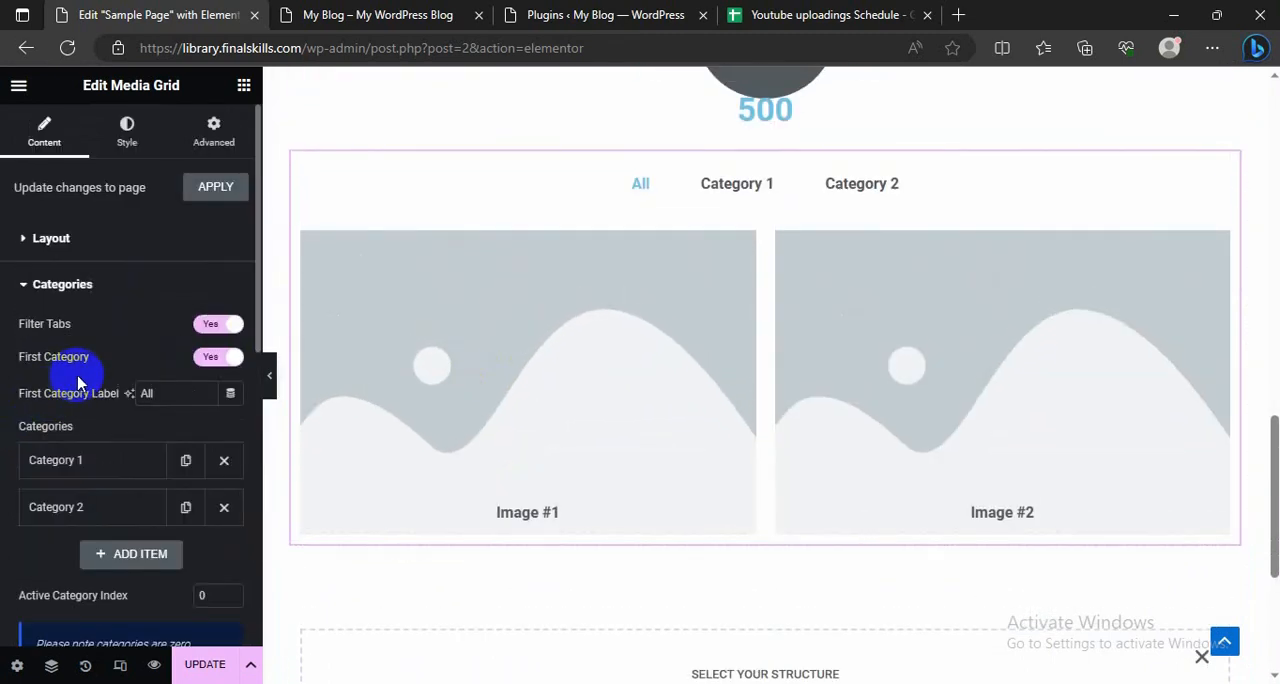
pyautogui.scroll(-3, 60, 421)
pyautogui.scroll(-1, 80, 425)
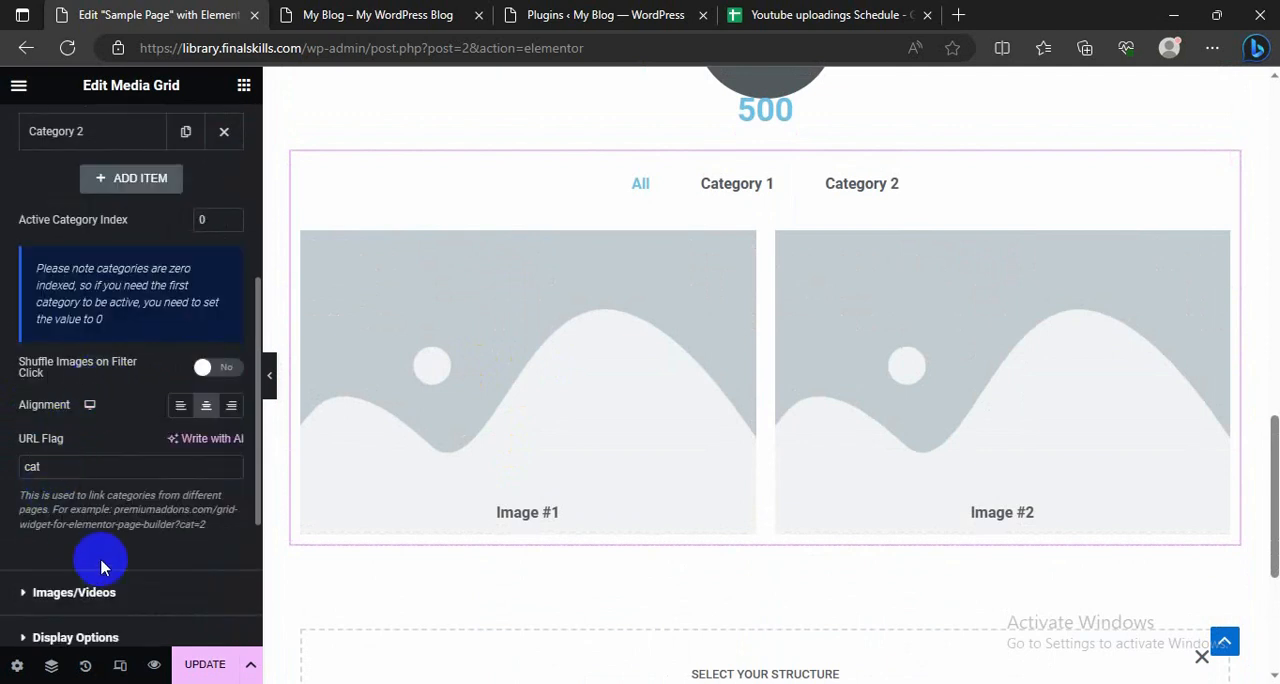
# Step: Update the page, reload the live homepage, and check the counter and media grid there
pyautogui.click(200, 670)
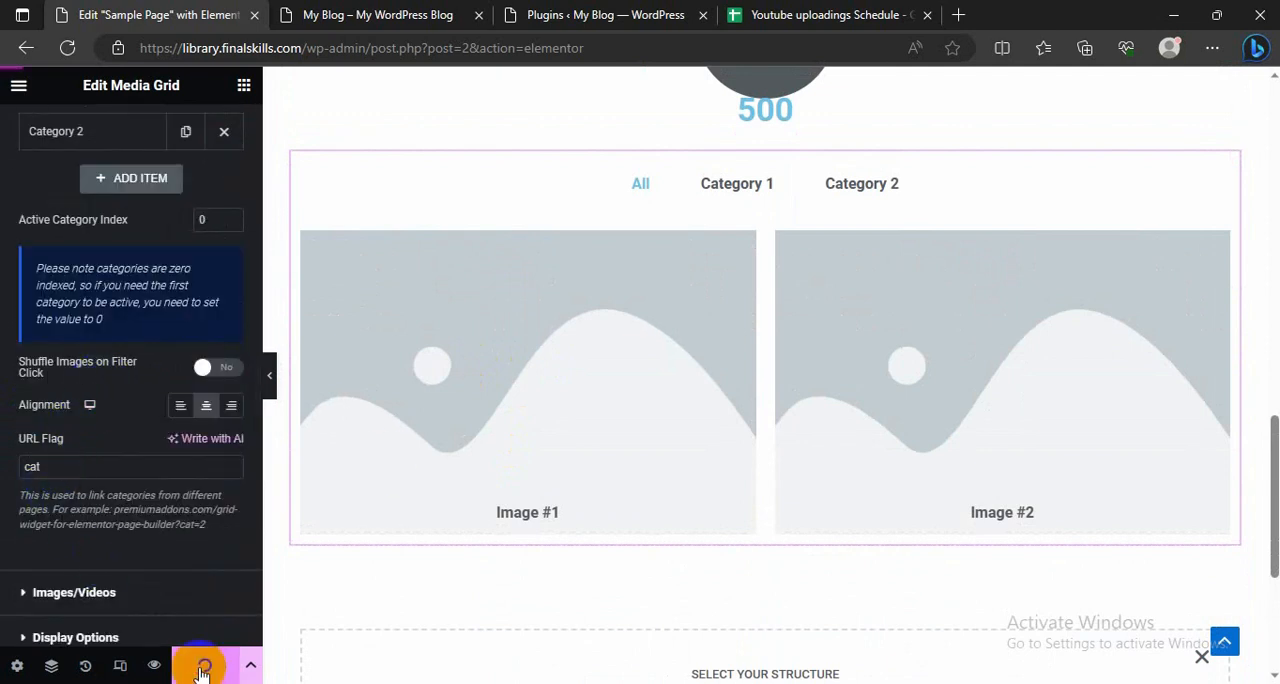
pyautogui.click(383, 12)
pyautogui.click(68, 49)
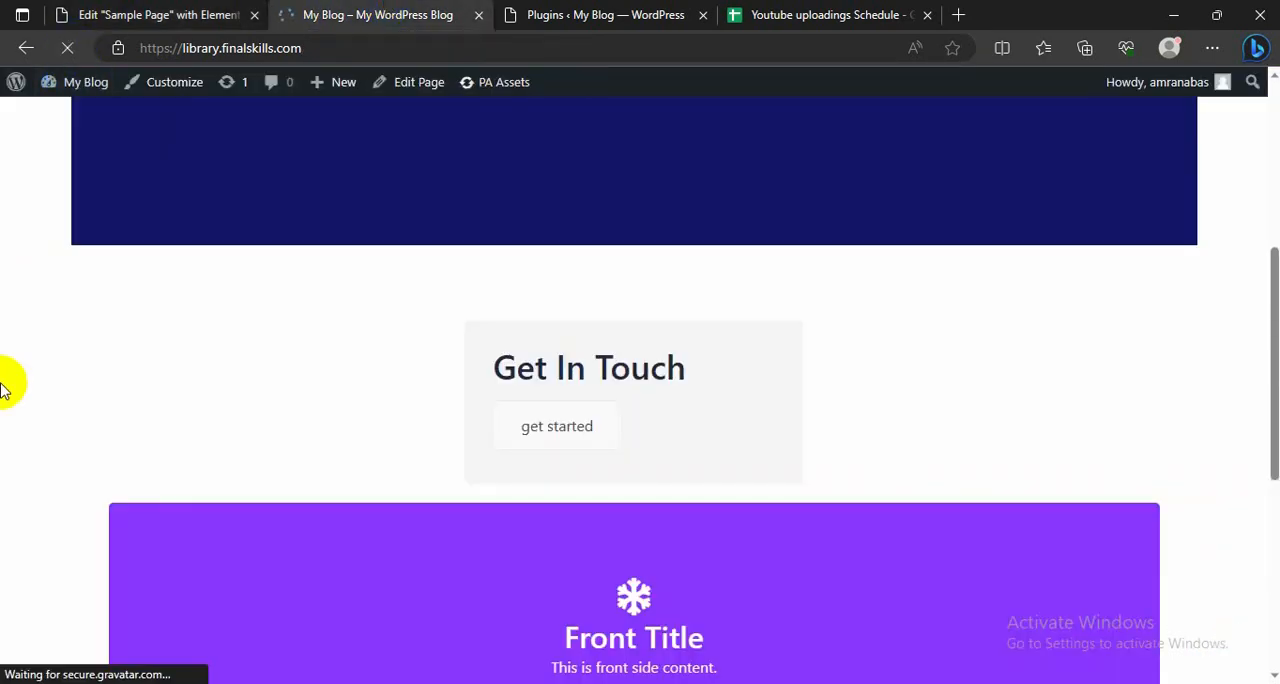
pyautogui.scroll(-4, 2, 388)
pyautogui.scroll(-3, 2, 388)
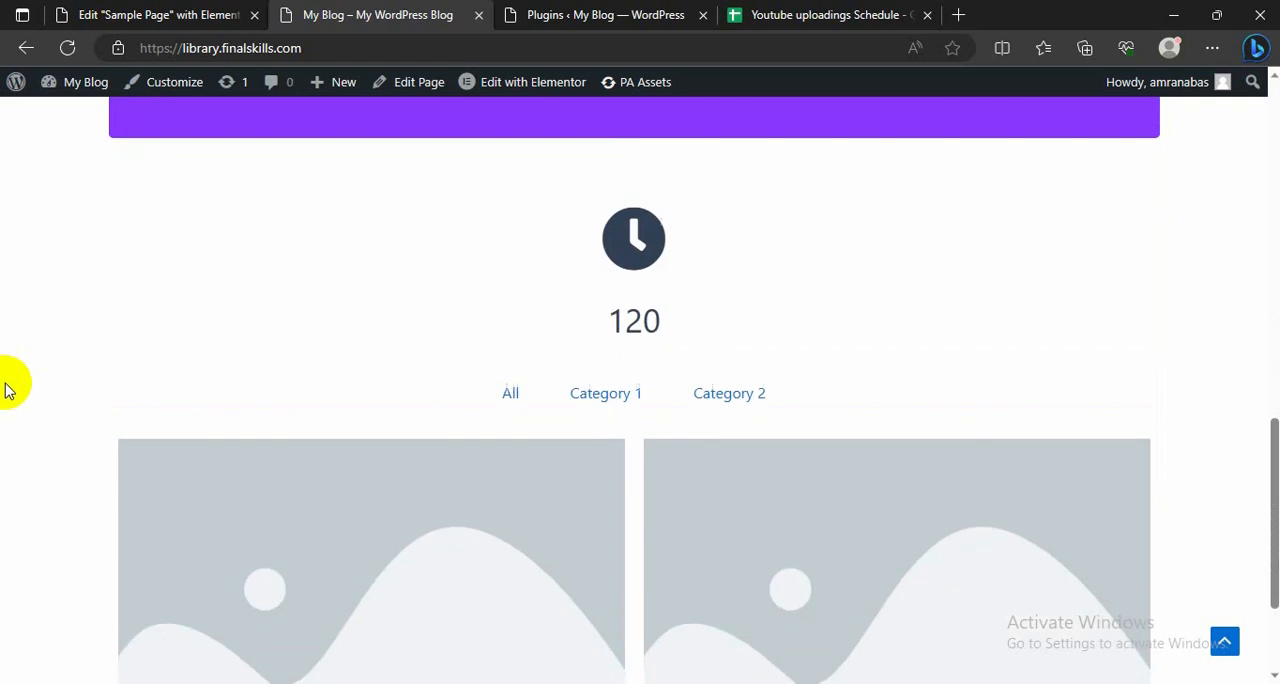
pyautogui.scroll(-2, 212, 412)
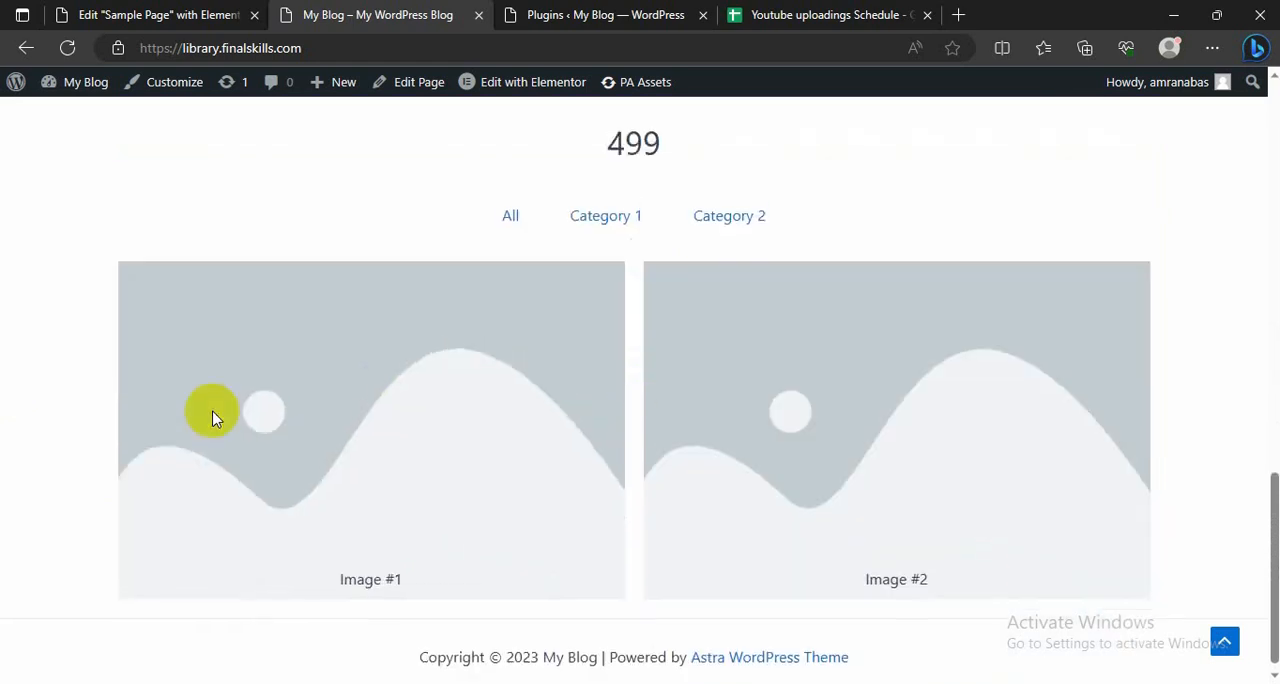
# Step: Test the media grid's filtering on the live homepage by alternating between Category 1 and Category 2
pyautogui.click(609, 206)
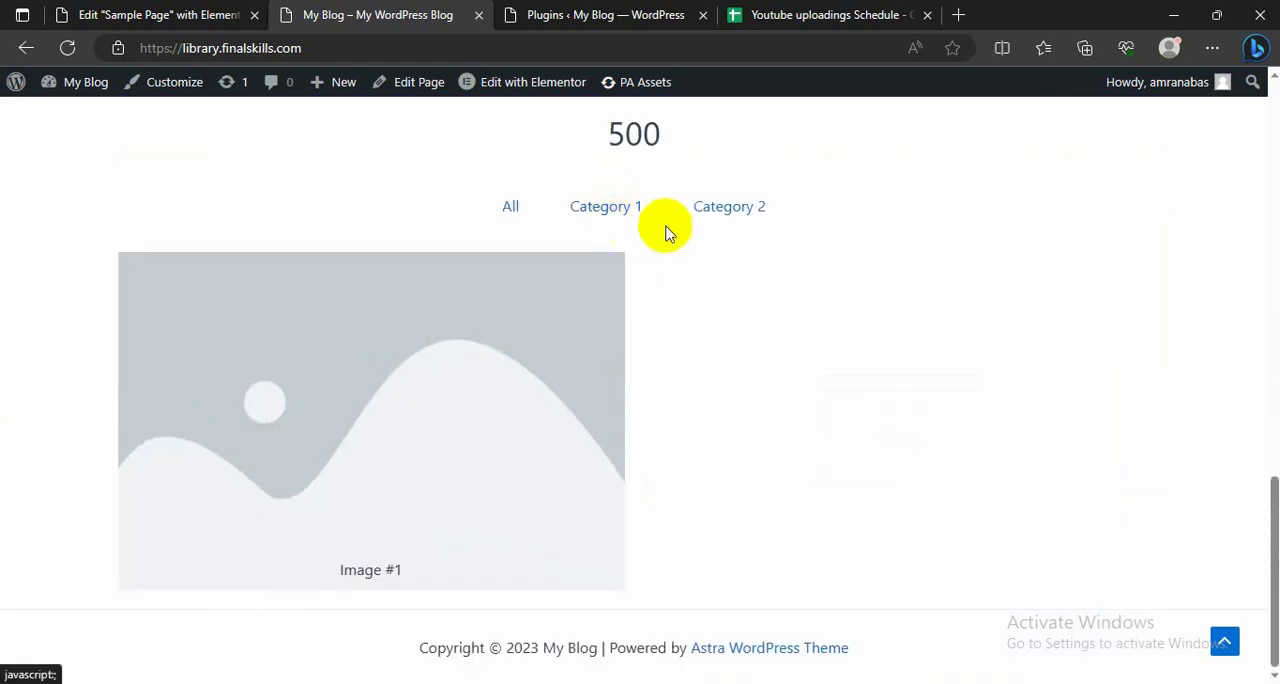
pyautogui.click(749, 210)
pyautogui.click(600, 208)
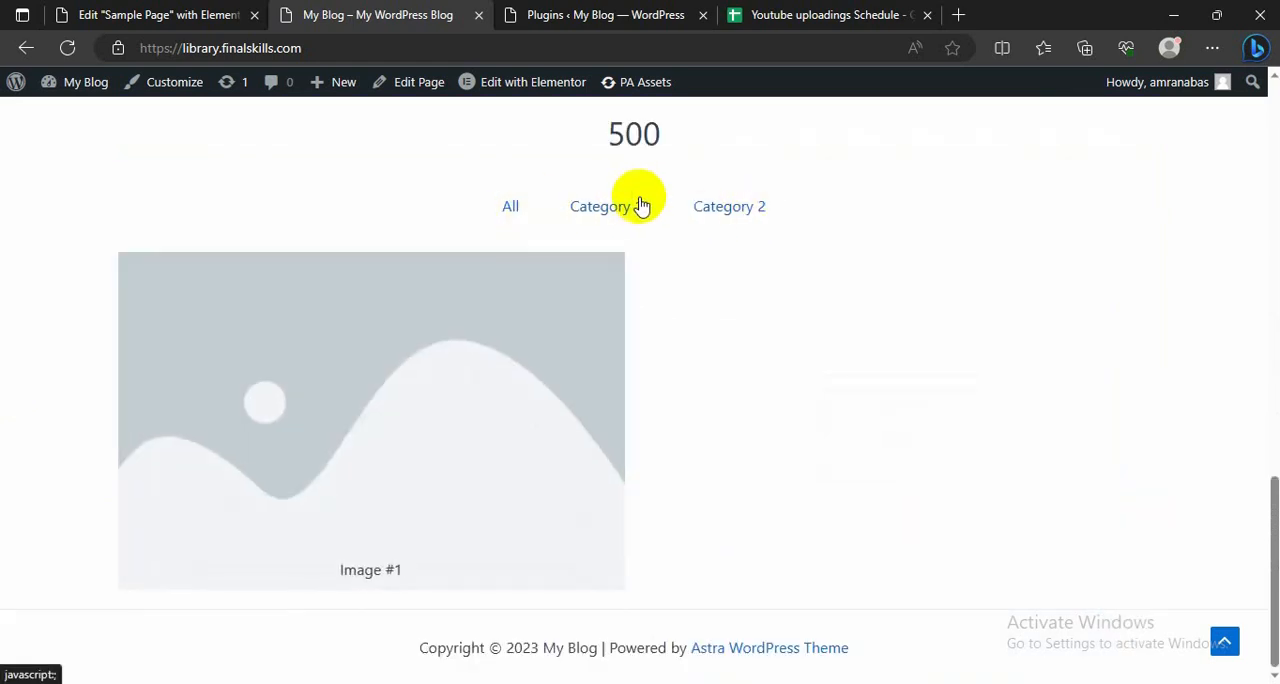
pyautogui.click(731, 207)
pyautogui.click(606, 210)
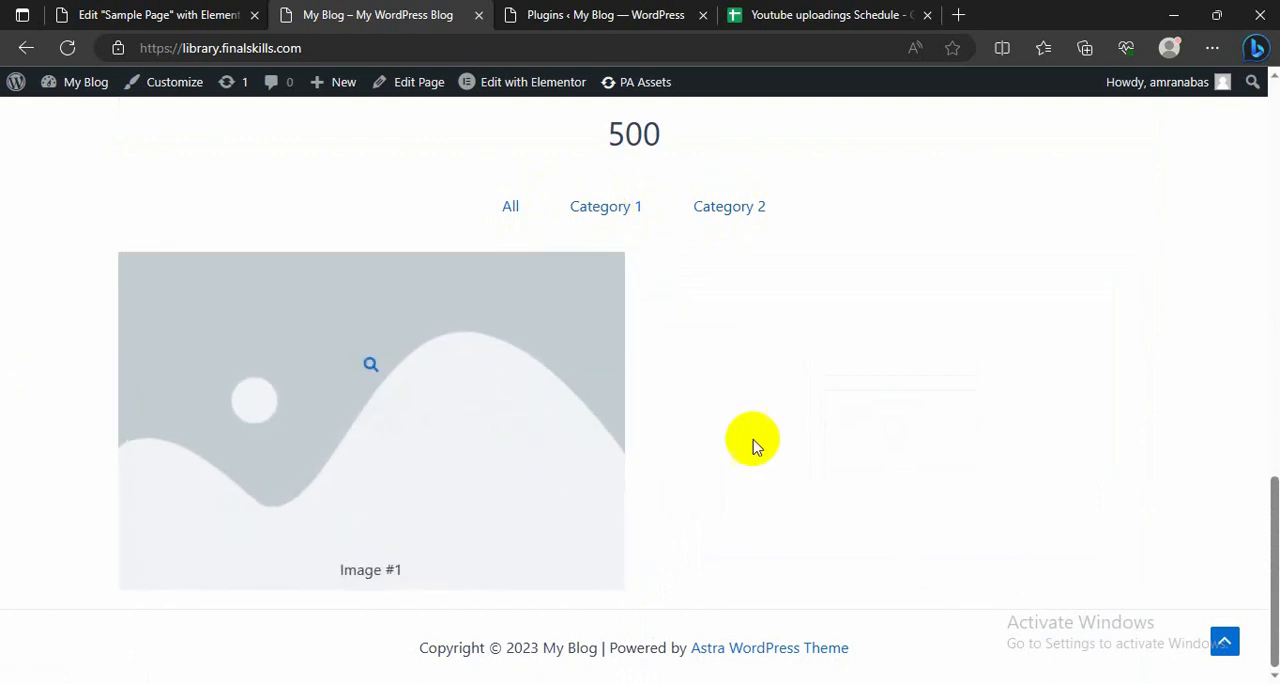
pyautogui.click(702, 206)
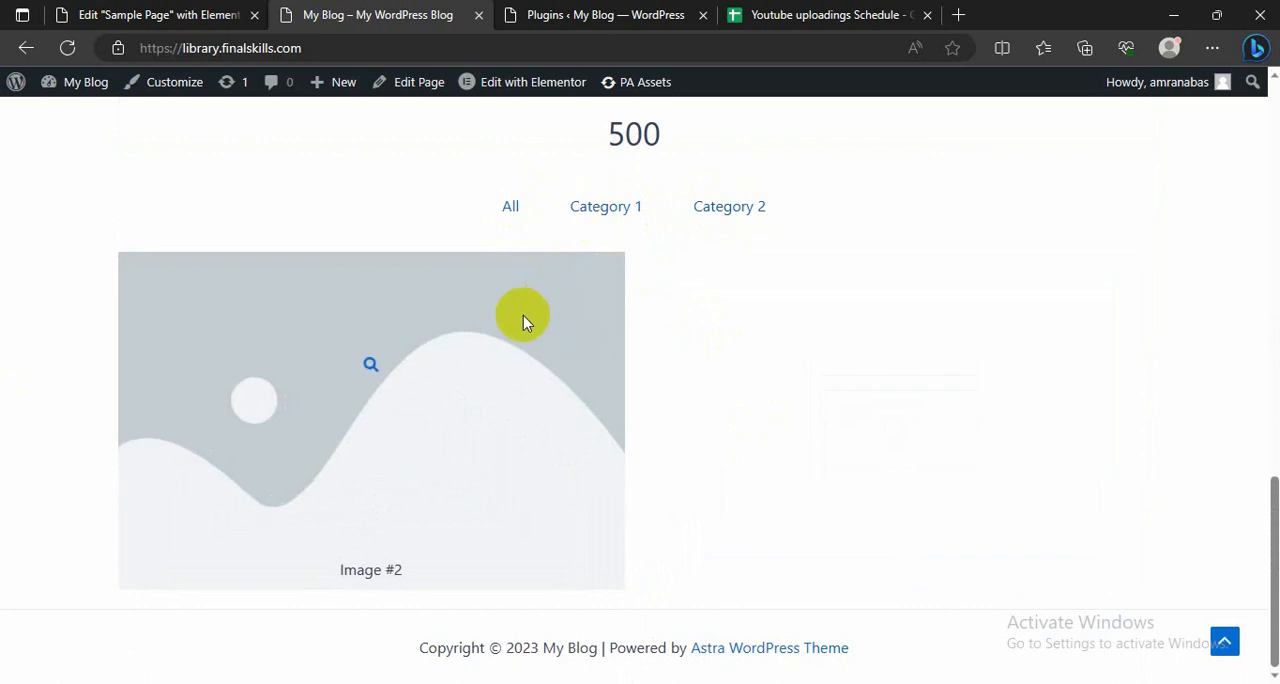
# Step: Filter the live media grid by Category 1 and review the whole homepage from the hero heading down to the grid
pyautogui.click(588, 212)
pyautogui.scroll(2, 569, 243)
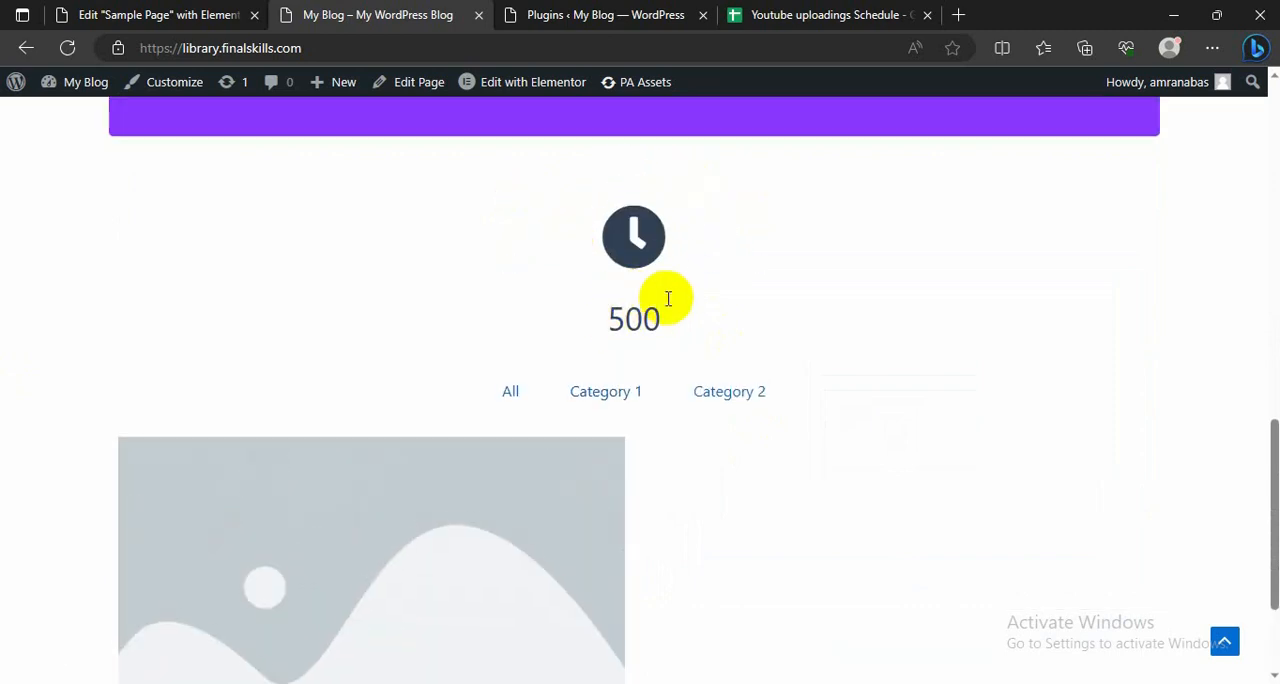
pyautogui.scroll(-2, 362, 450)
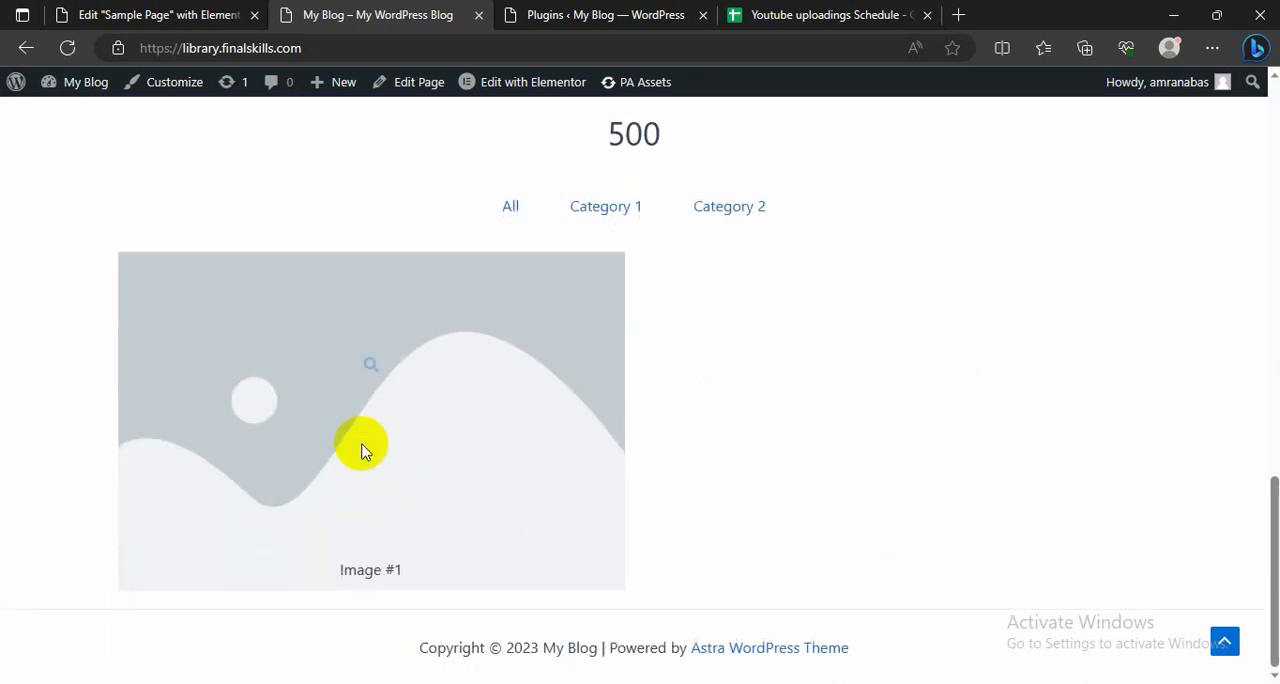
pyautogui.scroll(7, 365, 440)
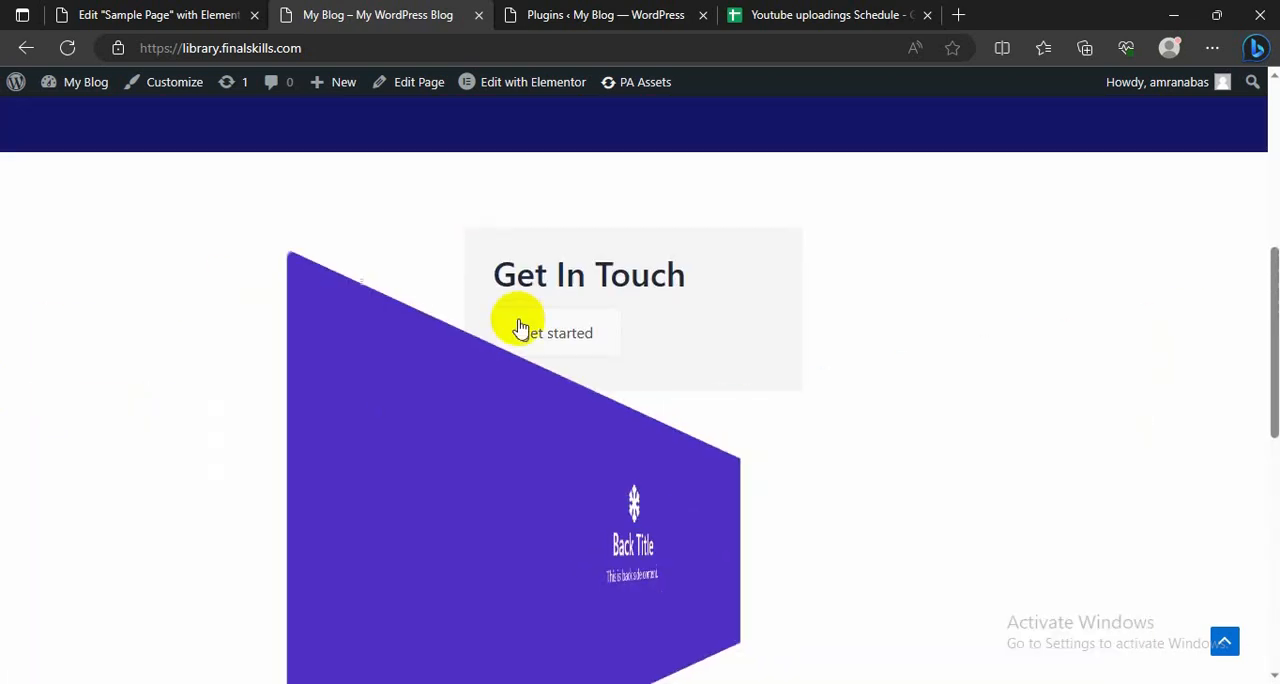
pyautogui.scroll(-3, 383, 437)
pyautogui.scroll(9, 626, 240)
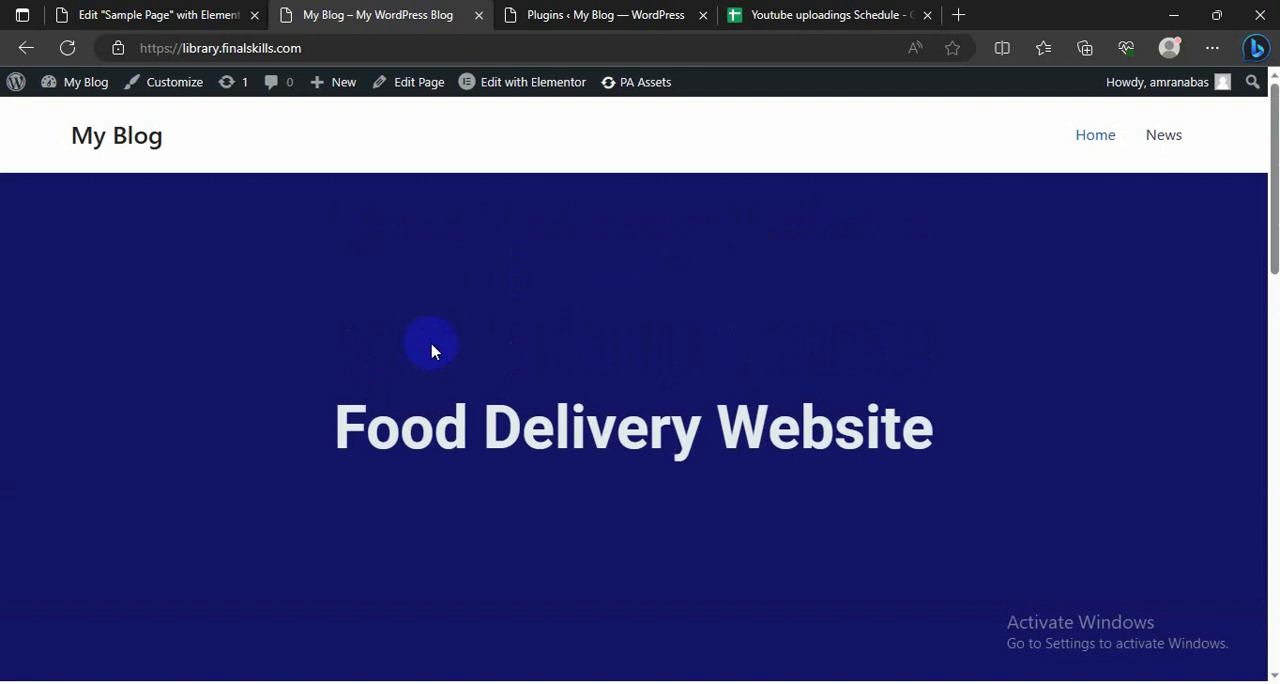
pyautogui.scroll(-2, 450, 345)
pyautogui.scroll(2, 450, 345)
pyautogui.scroll(-3, 742, 548)
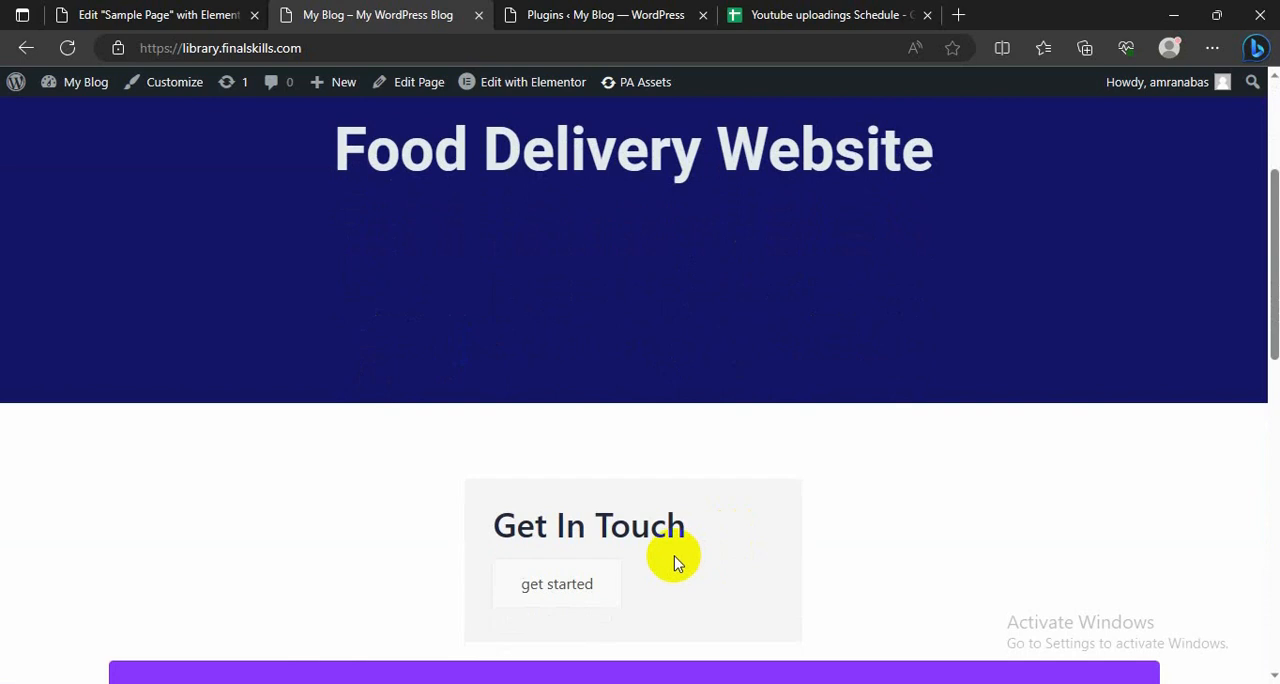
pyautogui.scroll(-3, 675, 562)
pyautogui.scroll(-4, 691, 556)
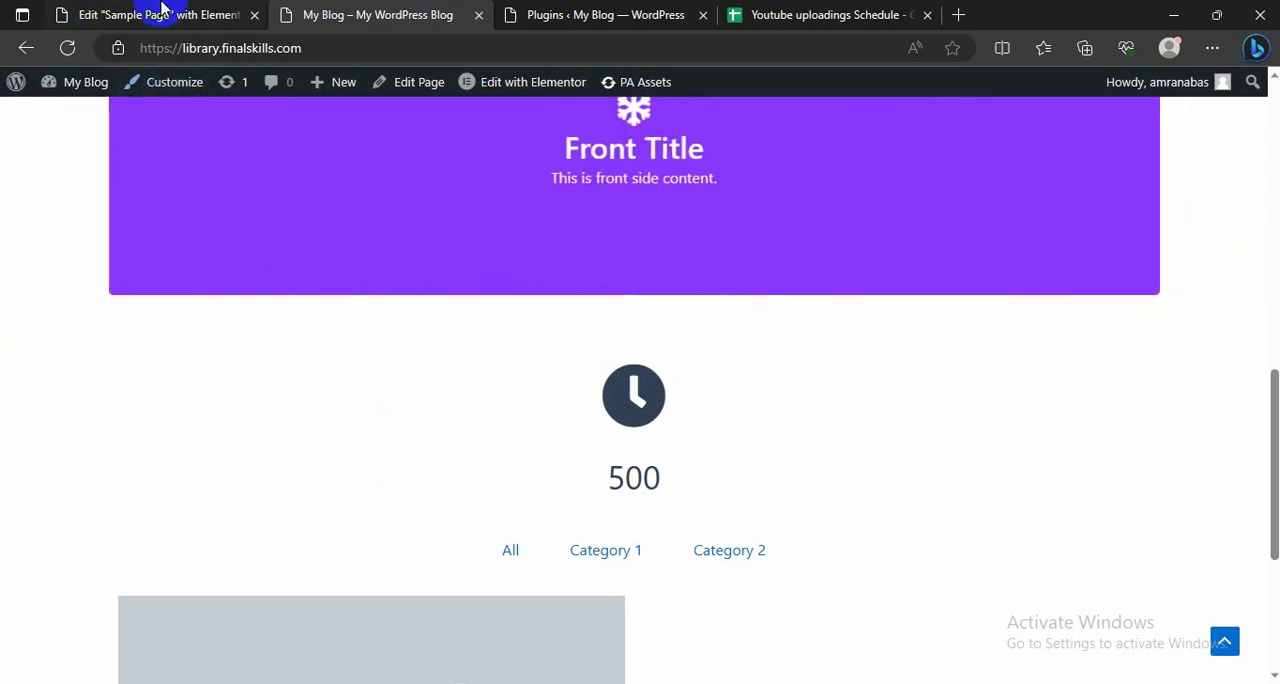
# Step: Install and activate the "Jetpack – WP Security, Backup, Speed, & Growth" plugin from the WordPress plugin directory
pyautogui.click(160, 10)
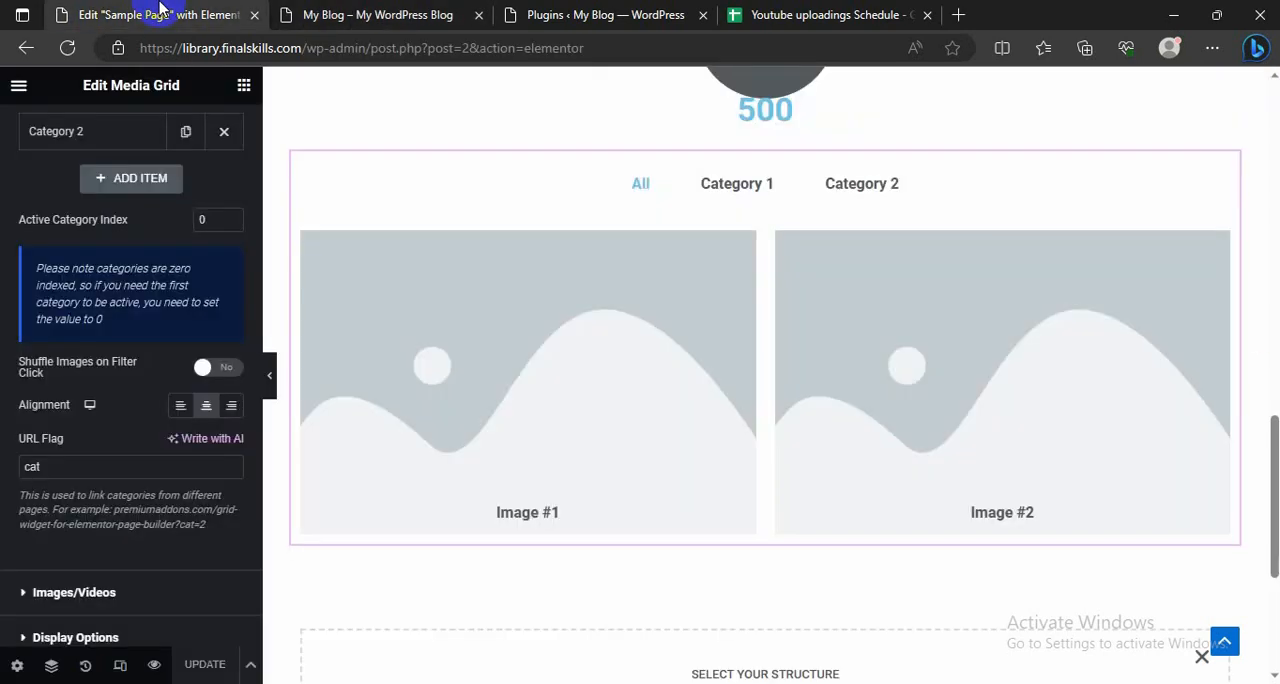
pyautogui.click(553, 12)
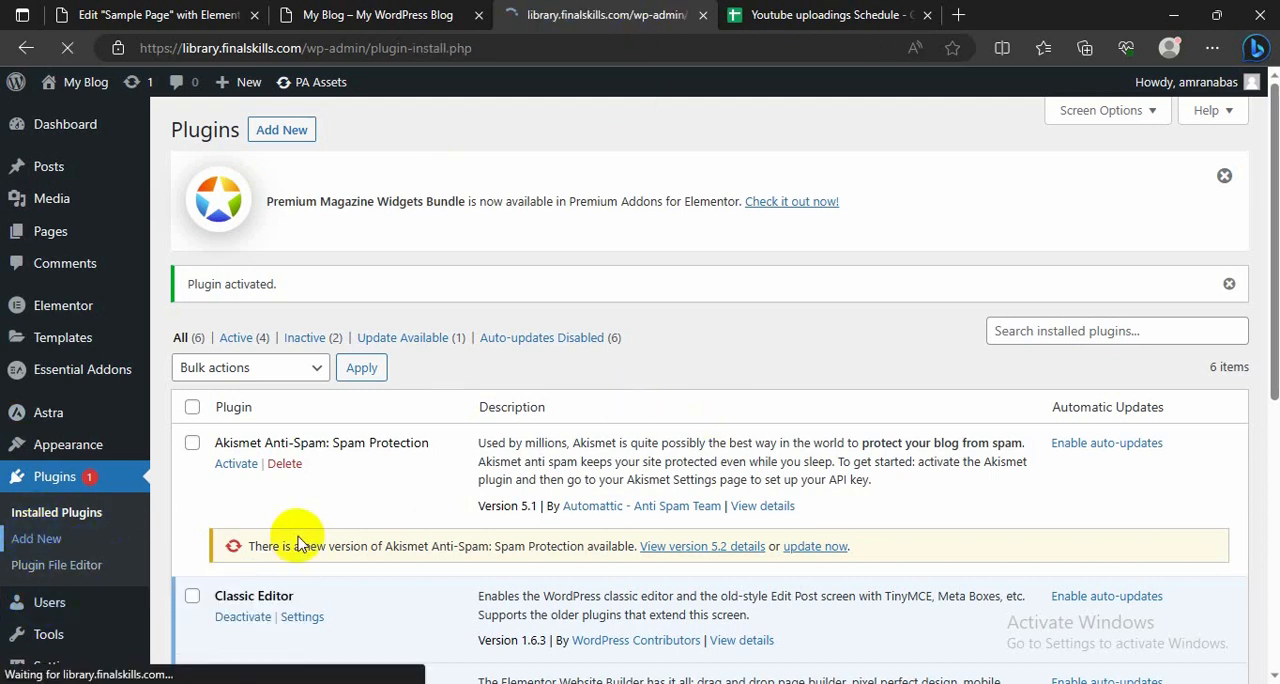
pyautogui.scroll(-3, 527, 432)
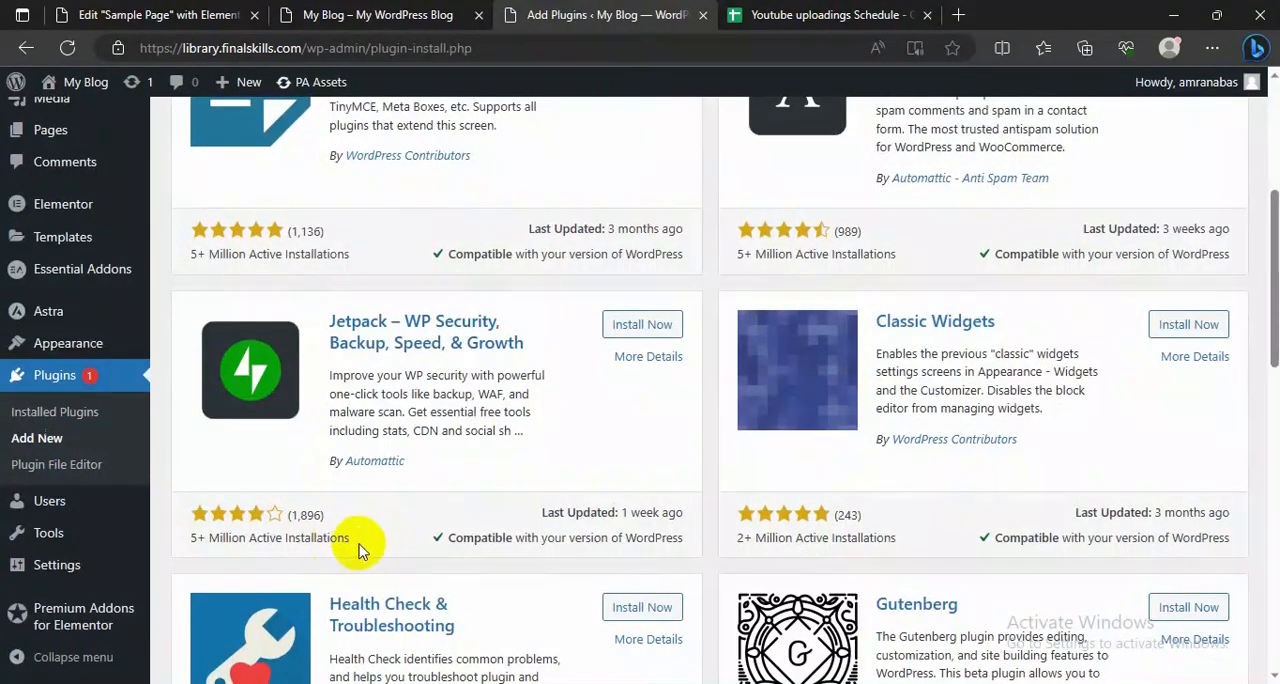
pyautogui.moveTo(246, 526); pyautogui.dragTo(203, 544)
pyautogui.click(203, 545)
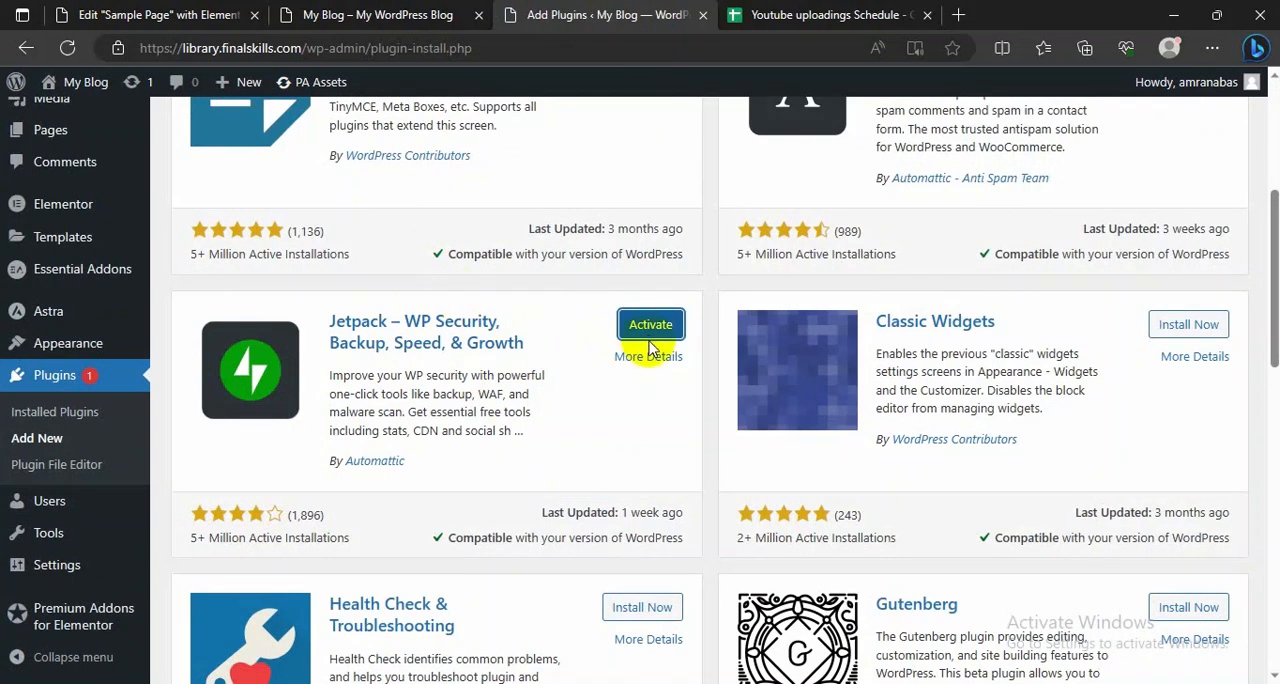
pyautogui.click(648, 331)
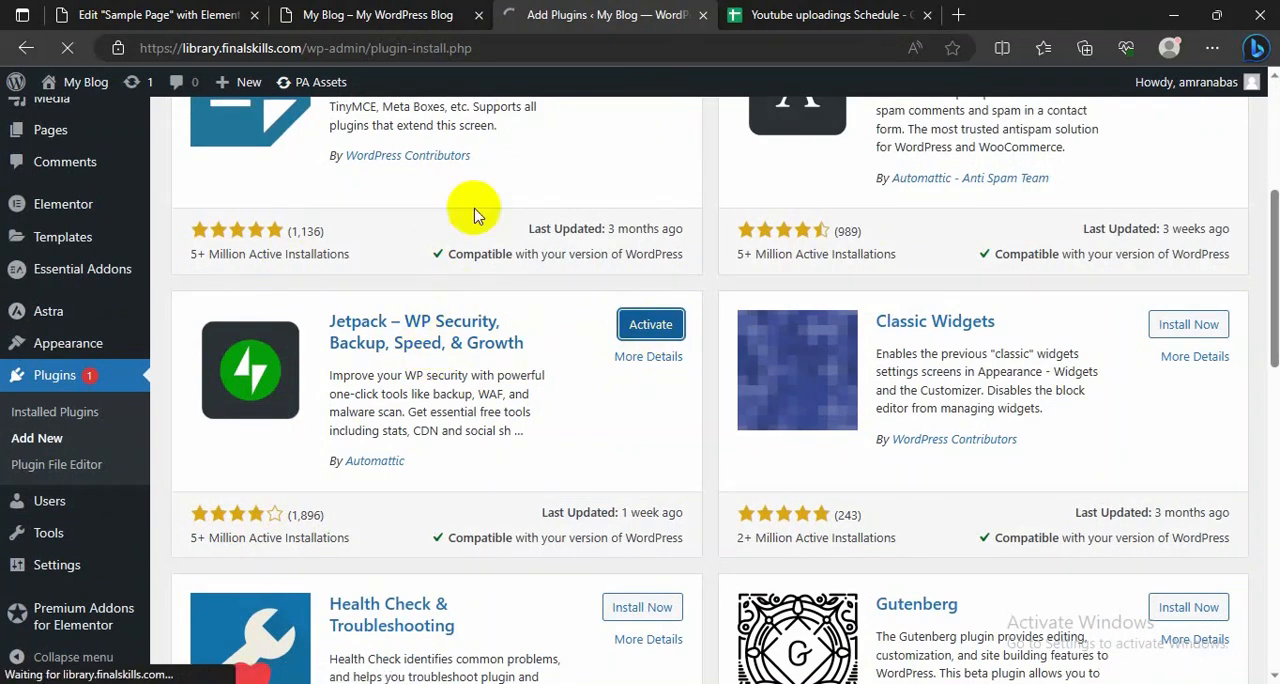
pyautogui.click(390, 14)
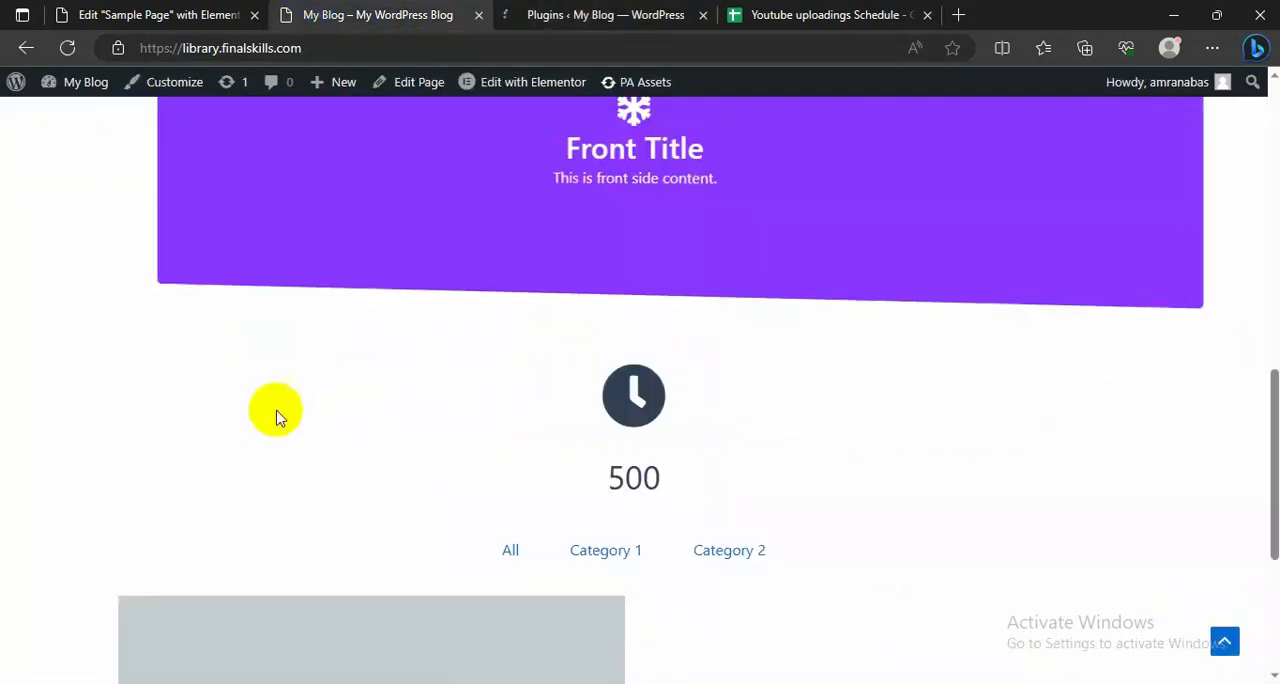
pyautogui.scroll(5, 135, 411)
pyautogui.scroll(5, 135, 411)
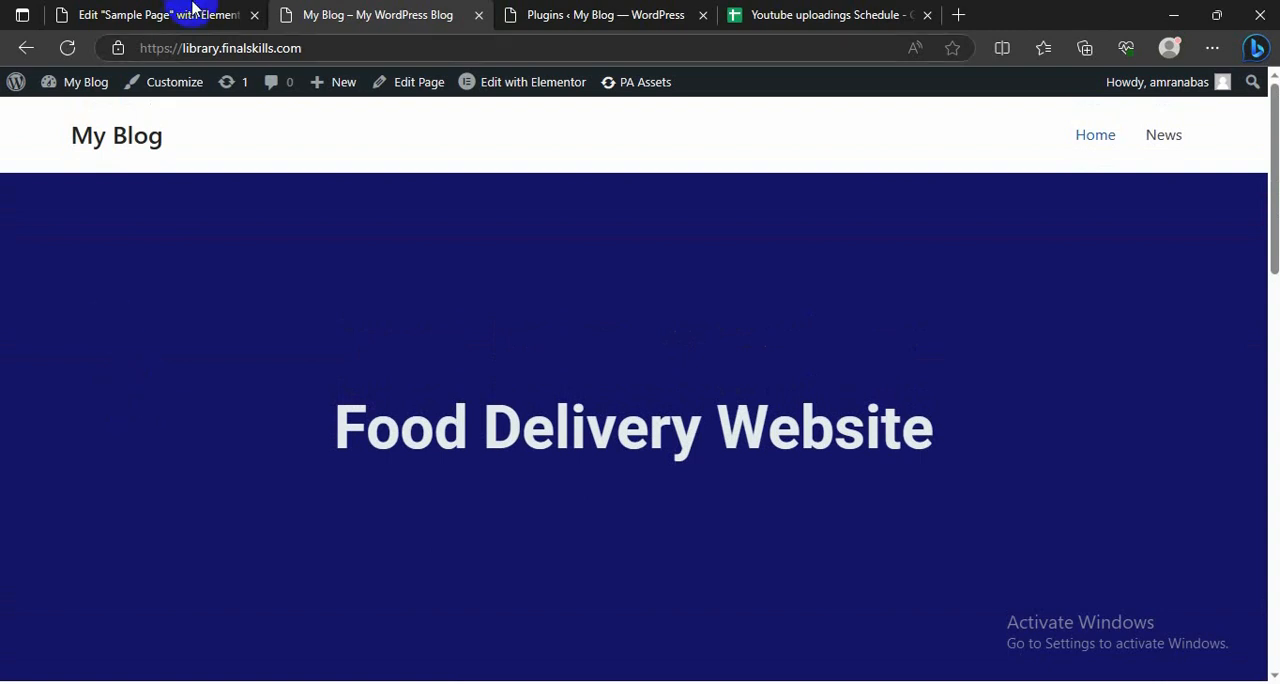
pyautogui.click(163, 14)
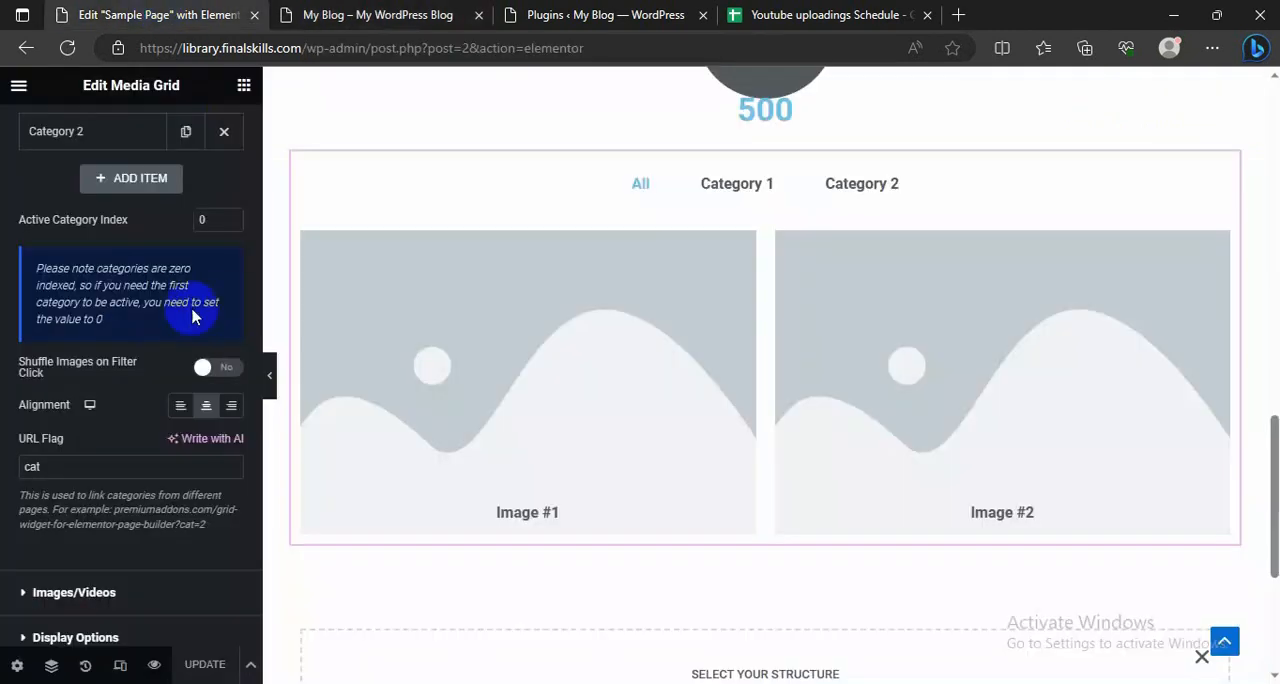
# Step: Return to the Plugins page, read through Jetpack's introduction pop-up, and close it
pyautogui.click(571, 12)
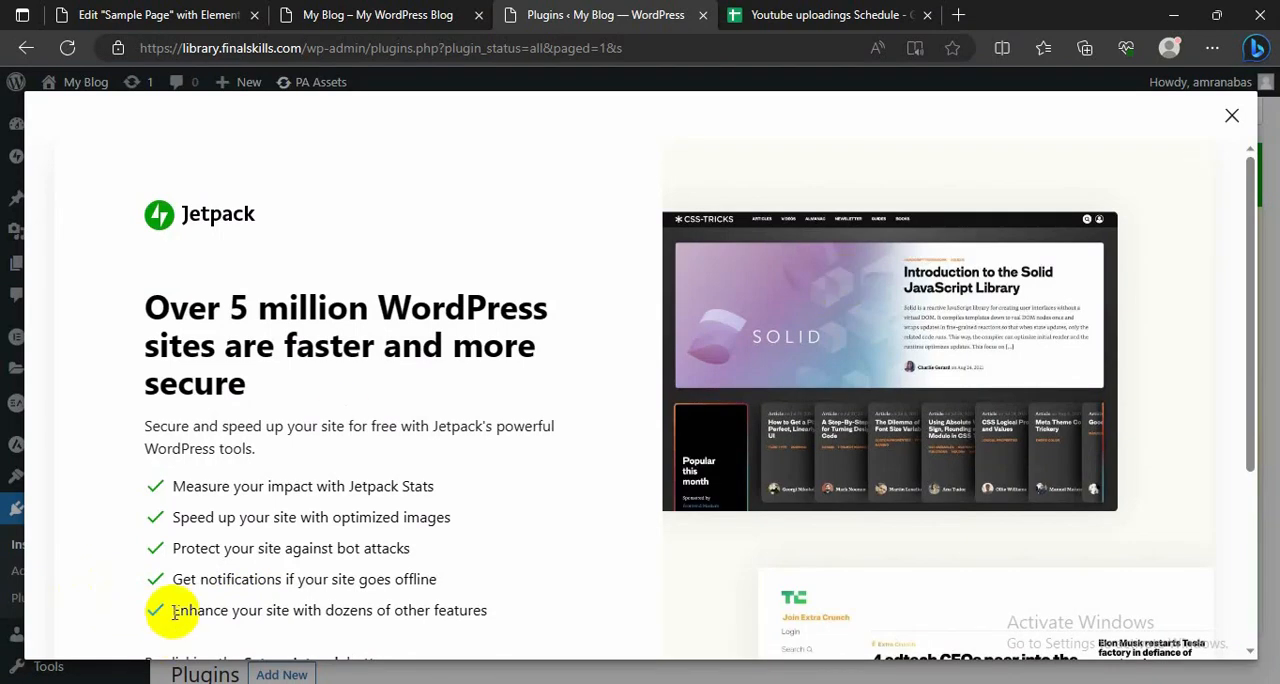
pyautogui.scroll(-3, 160, 597)
pyautogui.scroll(3, 300, 478)
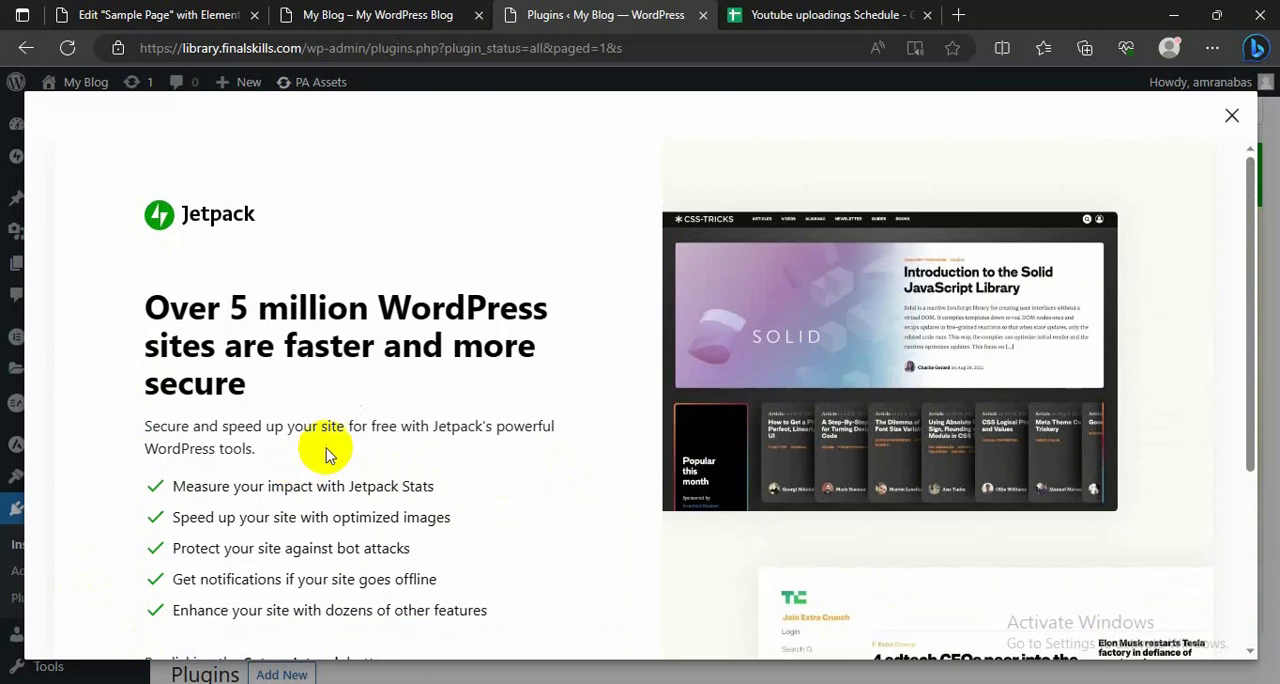
pyautogui.scroll(-3, 360, 410)
pyautogui.scroll(2, 378, 403)
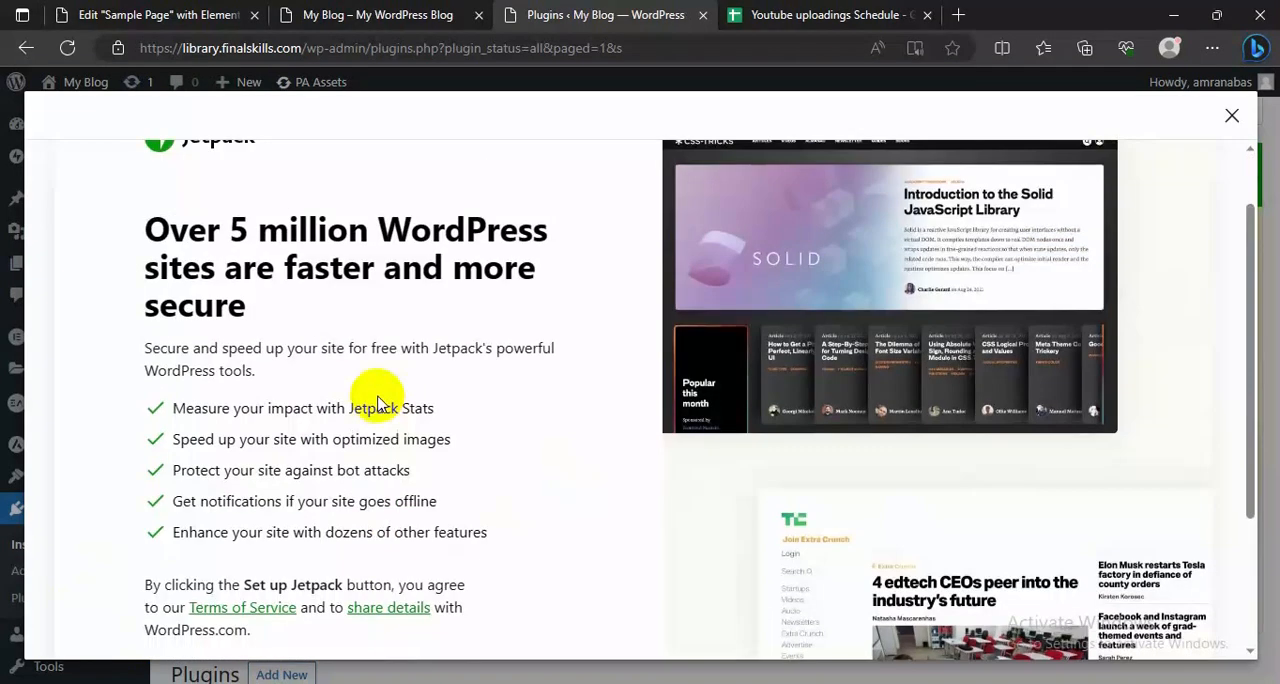
pyautogui.scroll(-3, 385, 390)
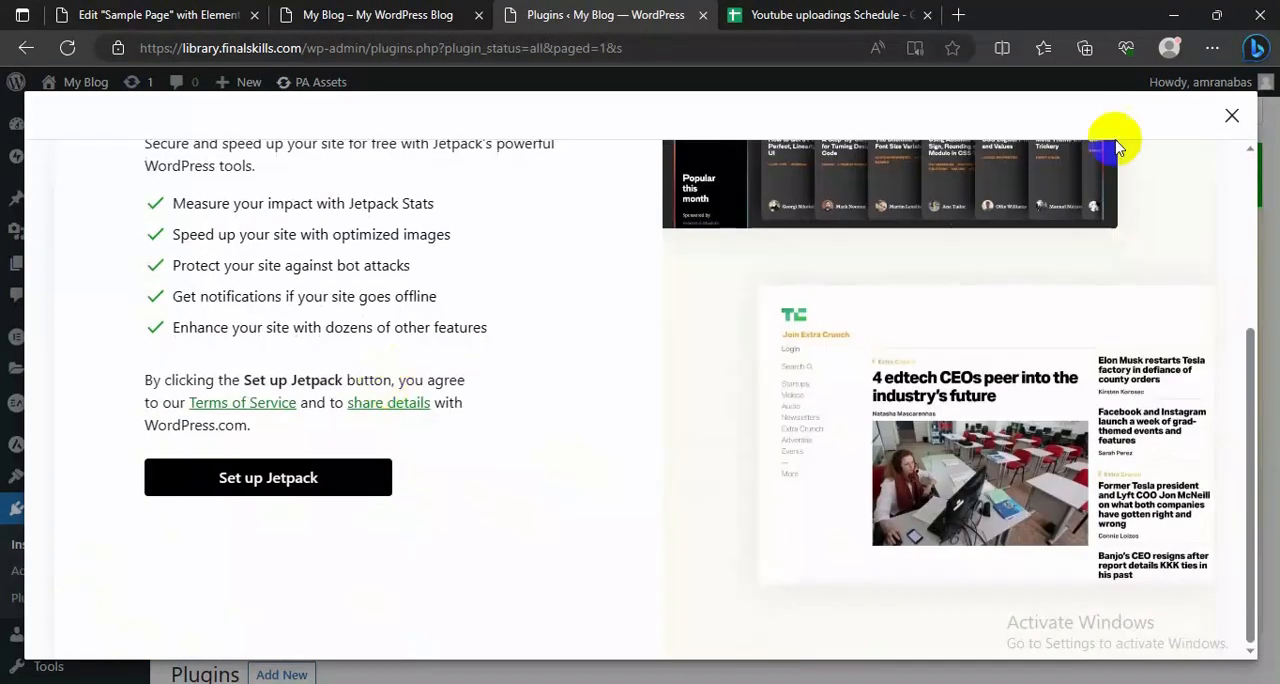
pyautogui.click(1231, 116)
# Step: Check the installed plugins list and start the Jetpack setup from the banner on the Plugins page
pyautogui.scroll(-3, 323, 429)
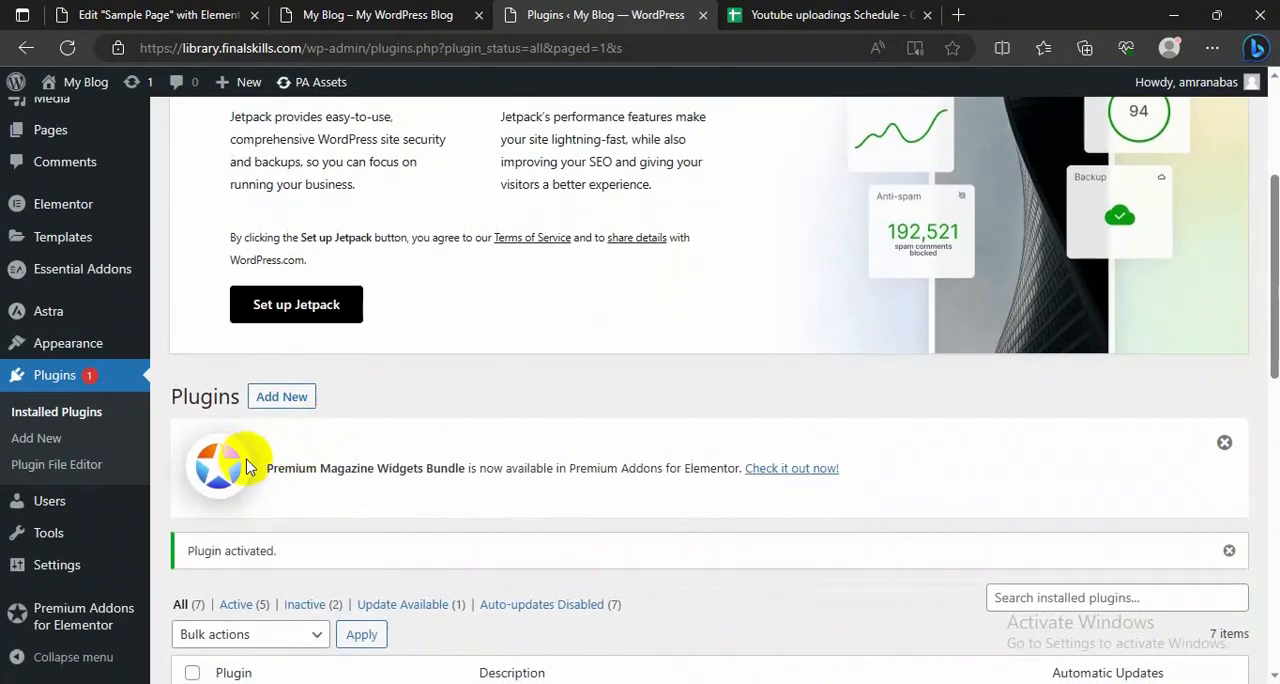
pyautogui.scroll(1, 310, 378)
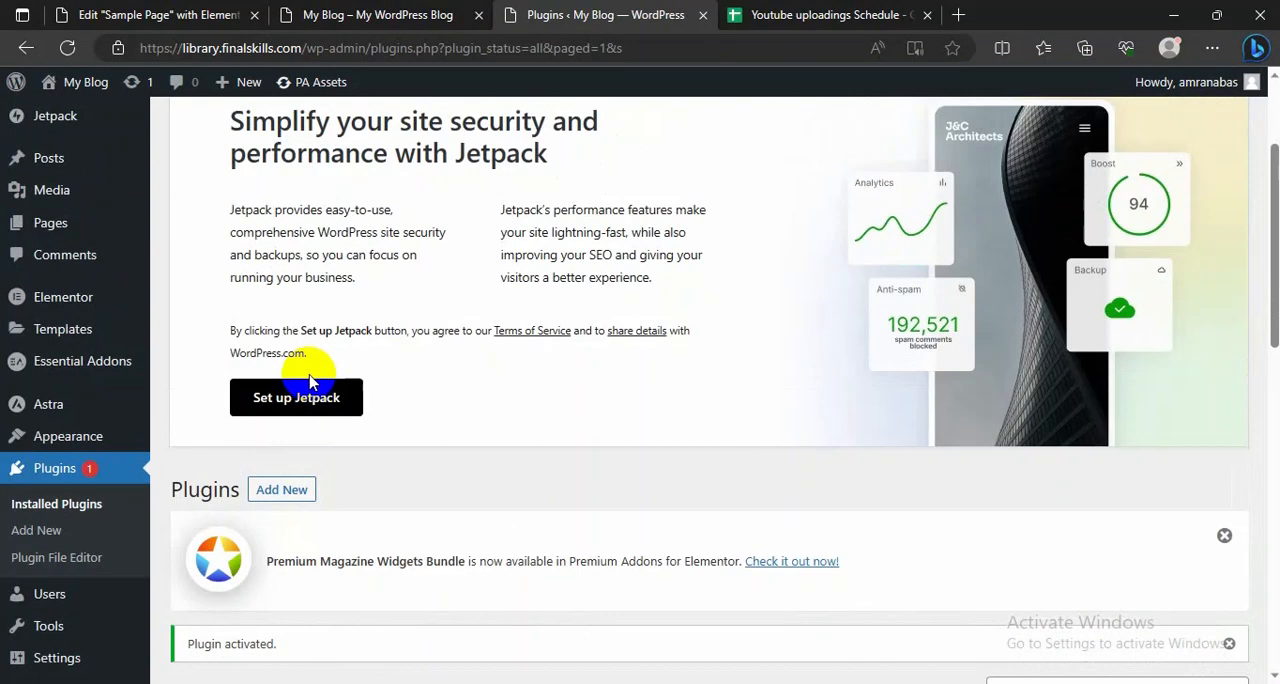
pyautogui.scroll(2, 310, 383)
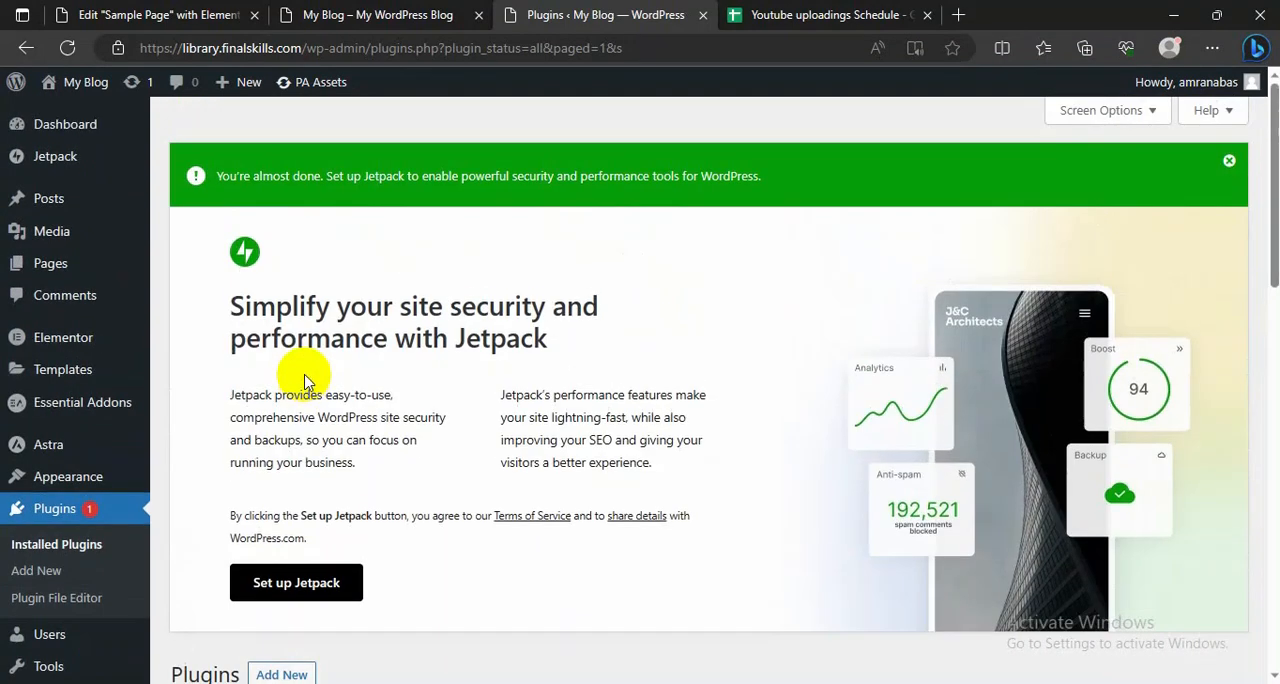
pyautogui.scroll(-5, 249, 414)
pyautogui.scroll(-8, 222, 458)
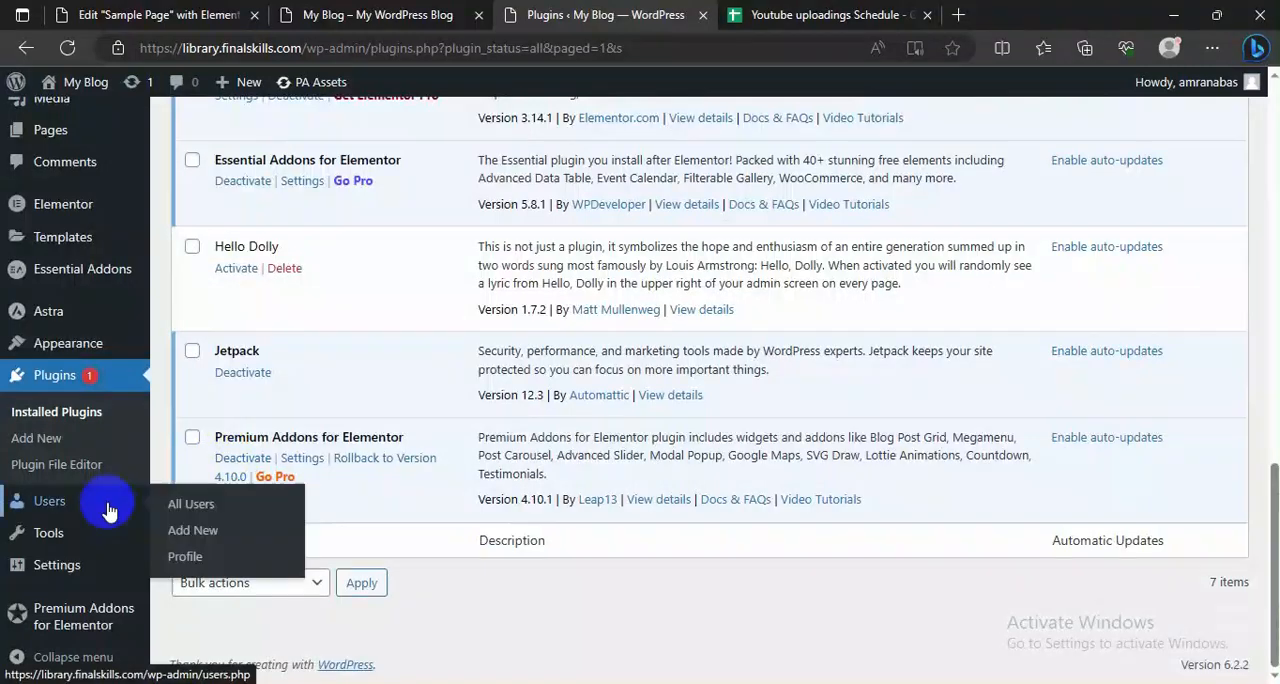
pyautogui.scroll(5, 294, 432)
pyautogui.scroll(6, 294, 432)
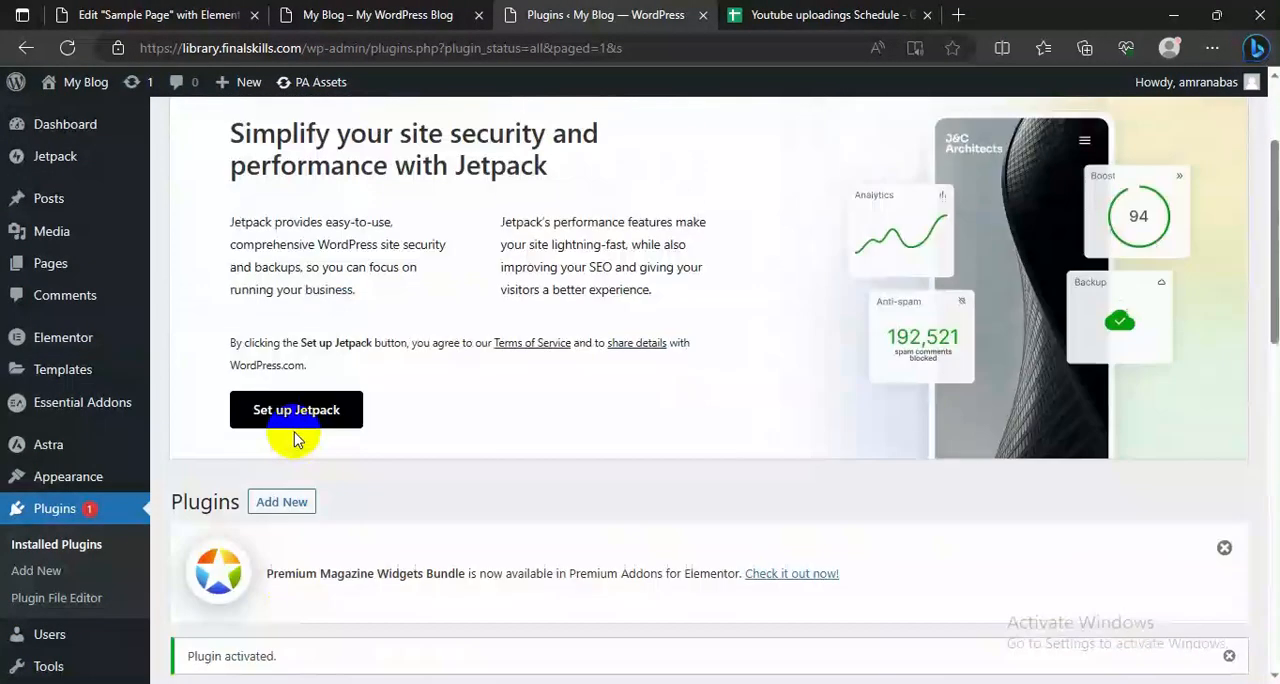
pyautogui.scroll(2, 294, 440)
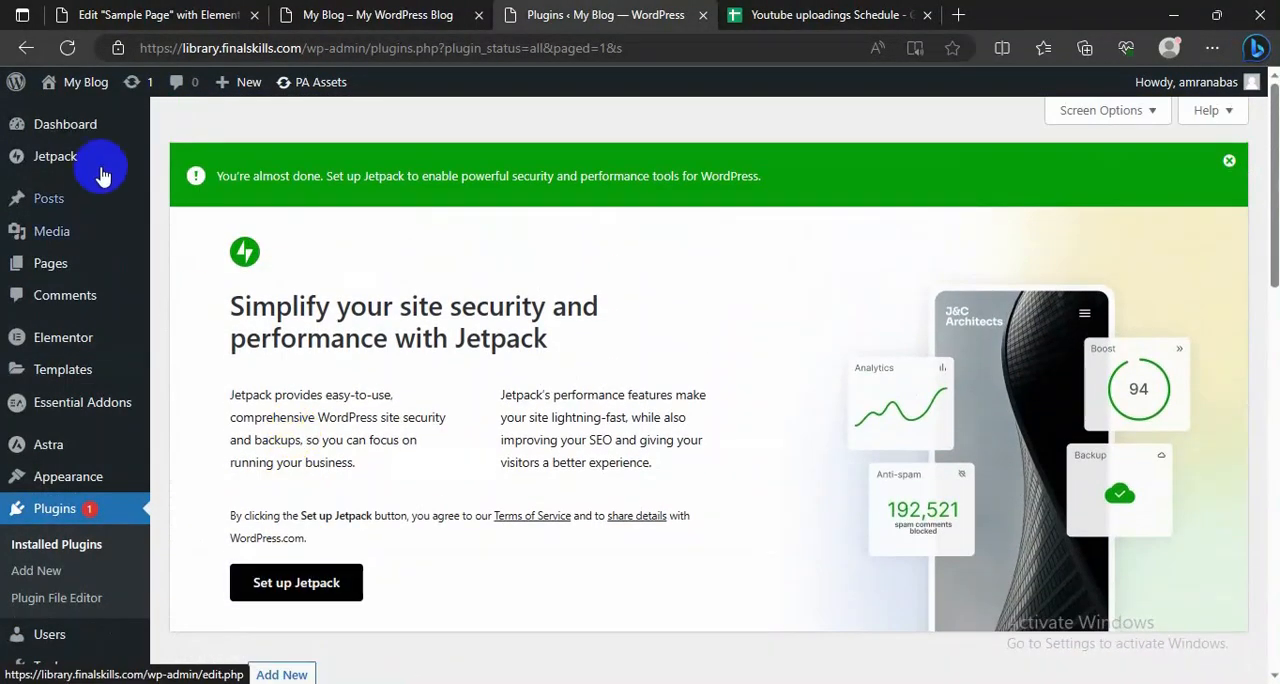
pyautogui.click(302, 590)
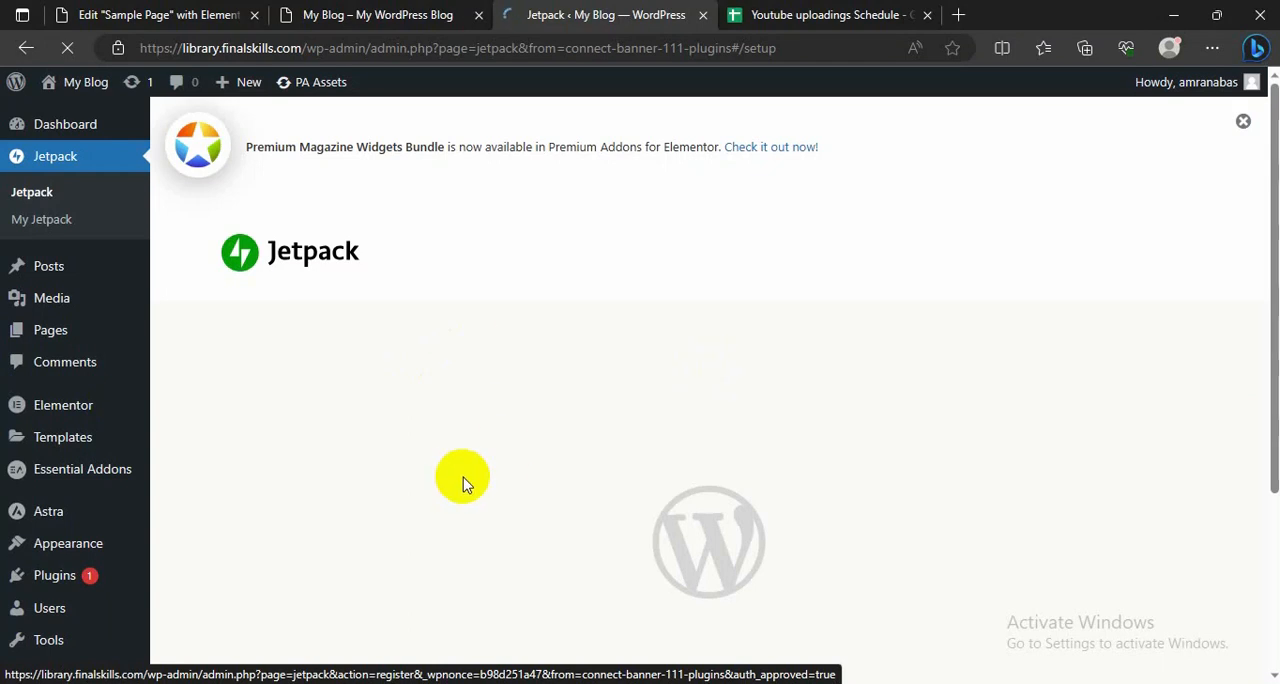
pyautogui.scroll(-3, 463, 478)
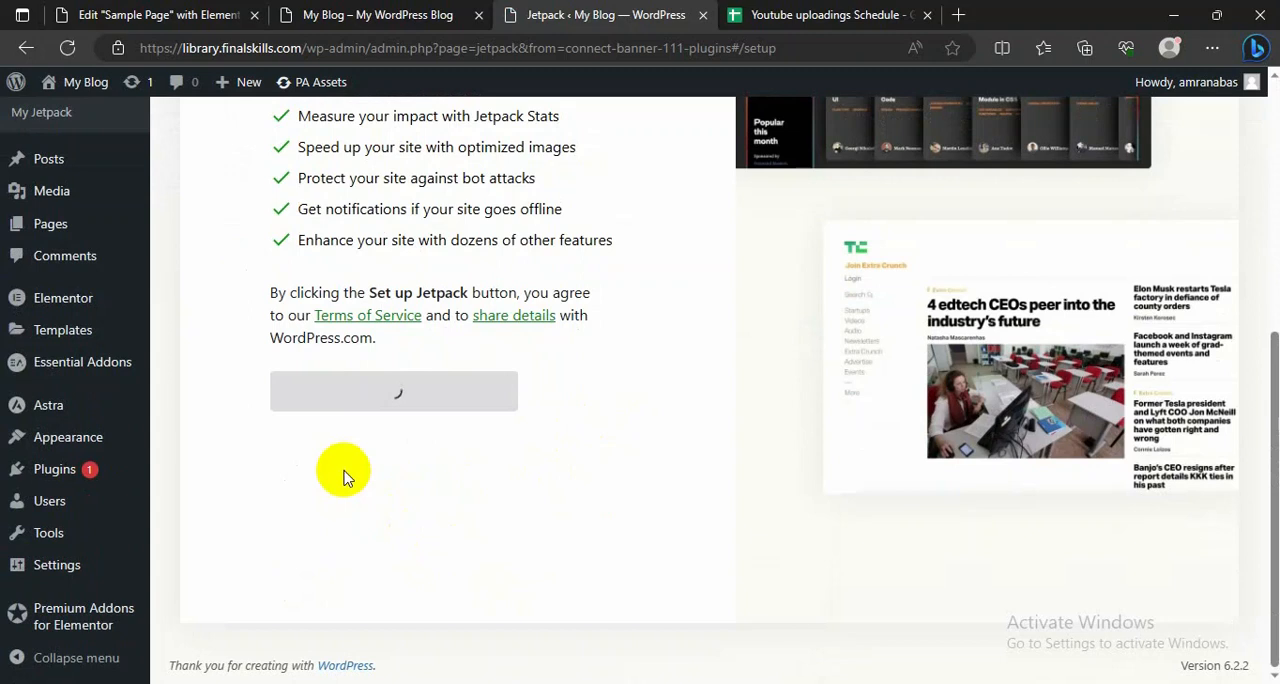
pyautogui.scroll(1, 343, 477)
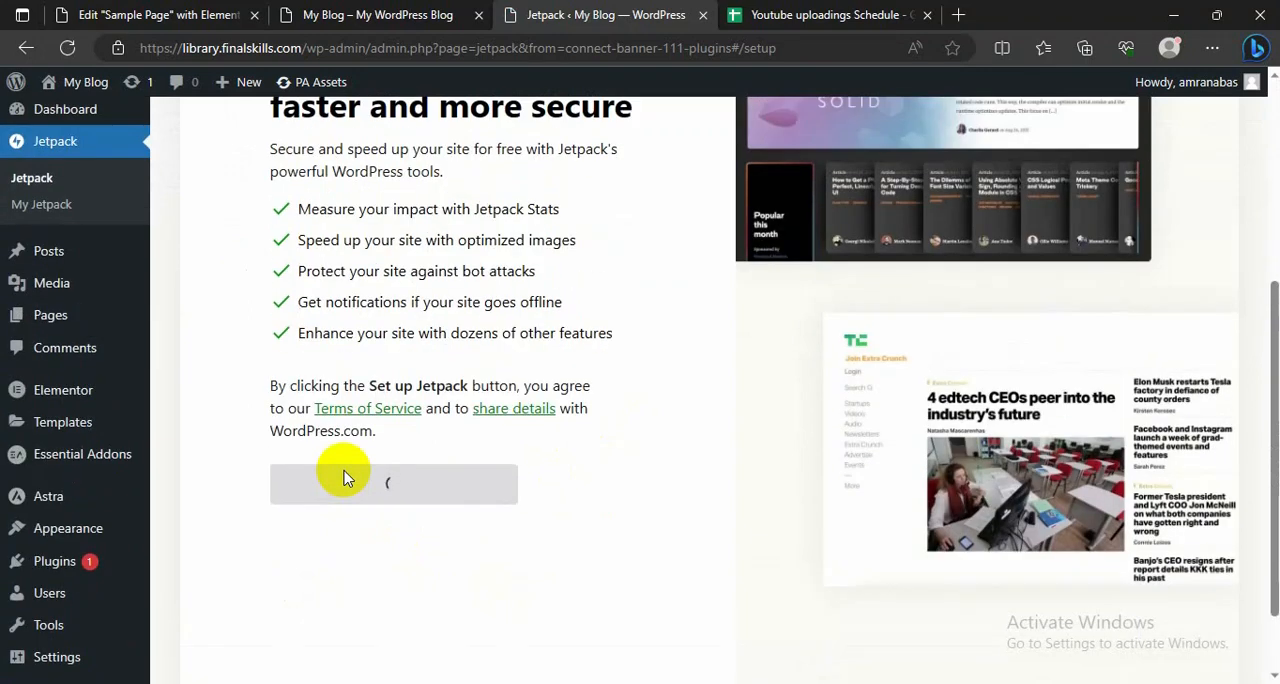
pyautogui.scroll(4, 343, 477)
pyautogui.scroll(-5, 343, 477)
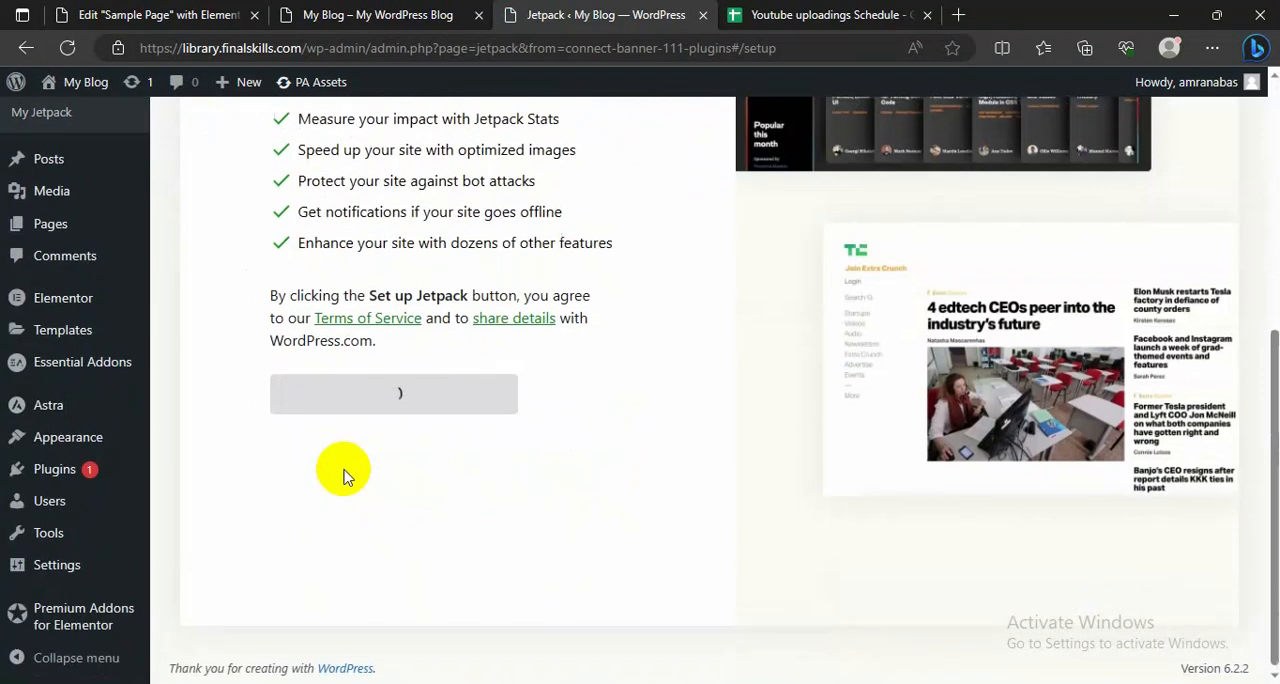
pyautogui.scroll(2, 45, 397)
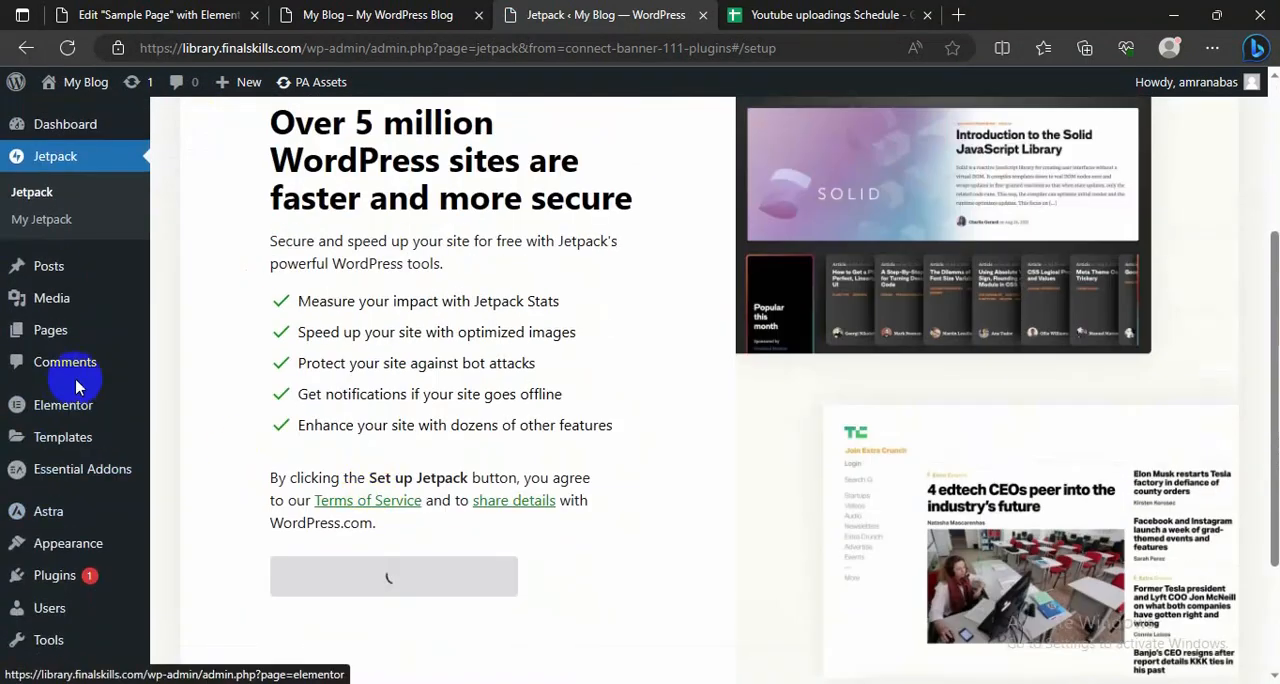
pyautogui.scroll(-2, 308, 462)
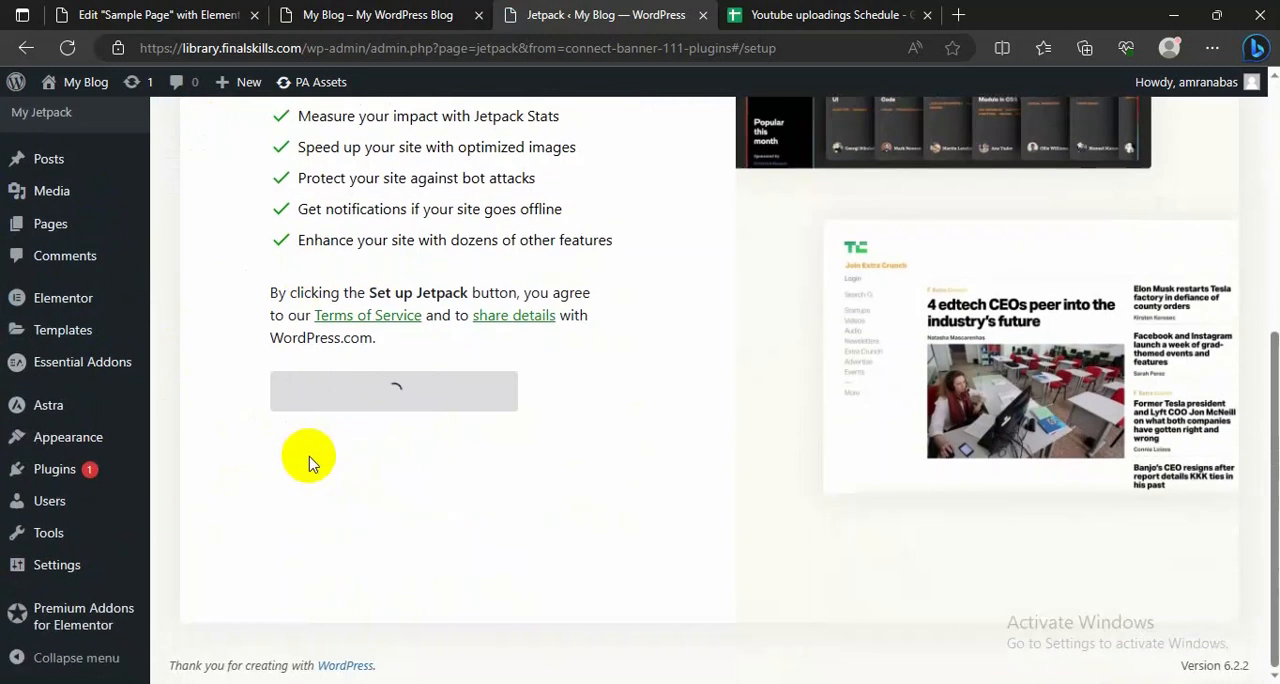
pyautogui.scroll(5, 308, 460)
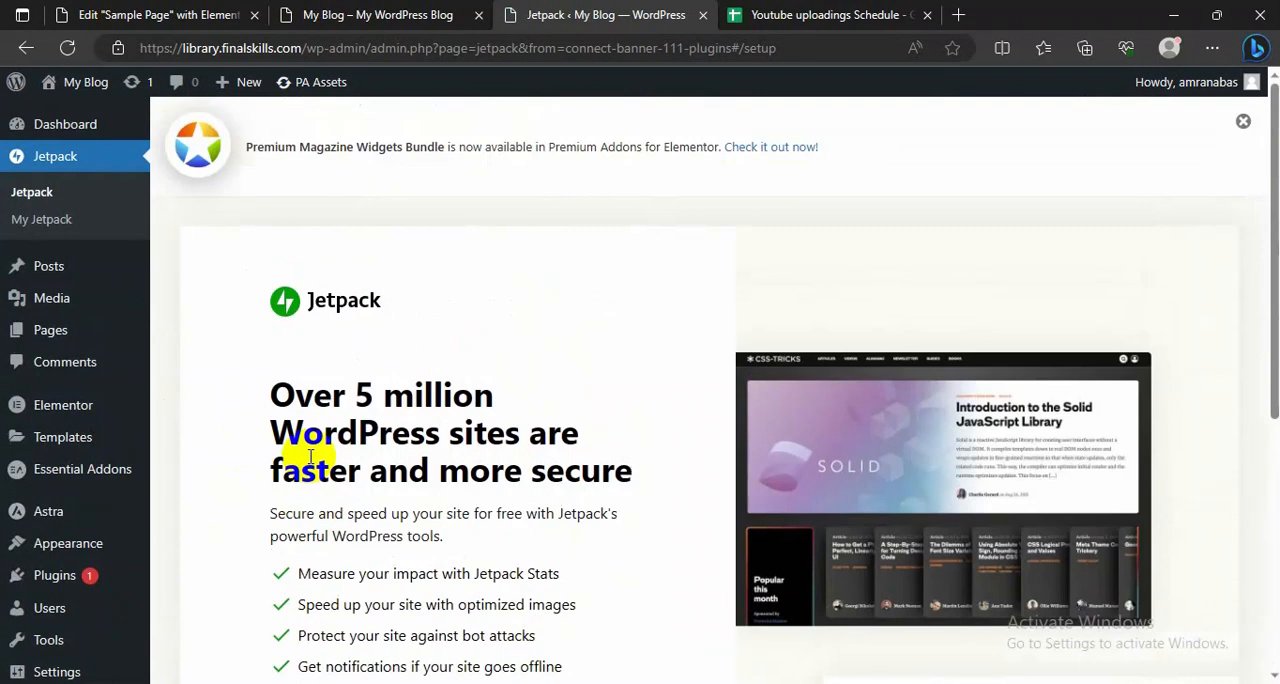
pyautogui.scroll(-2, 310, 457)
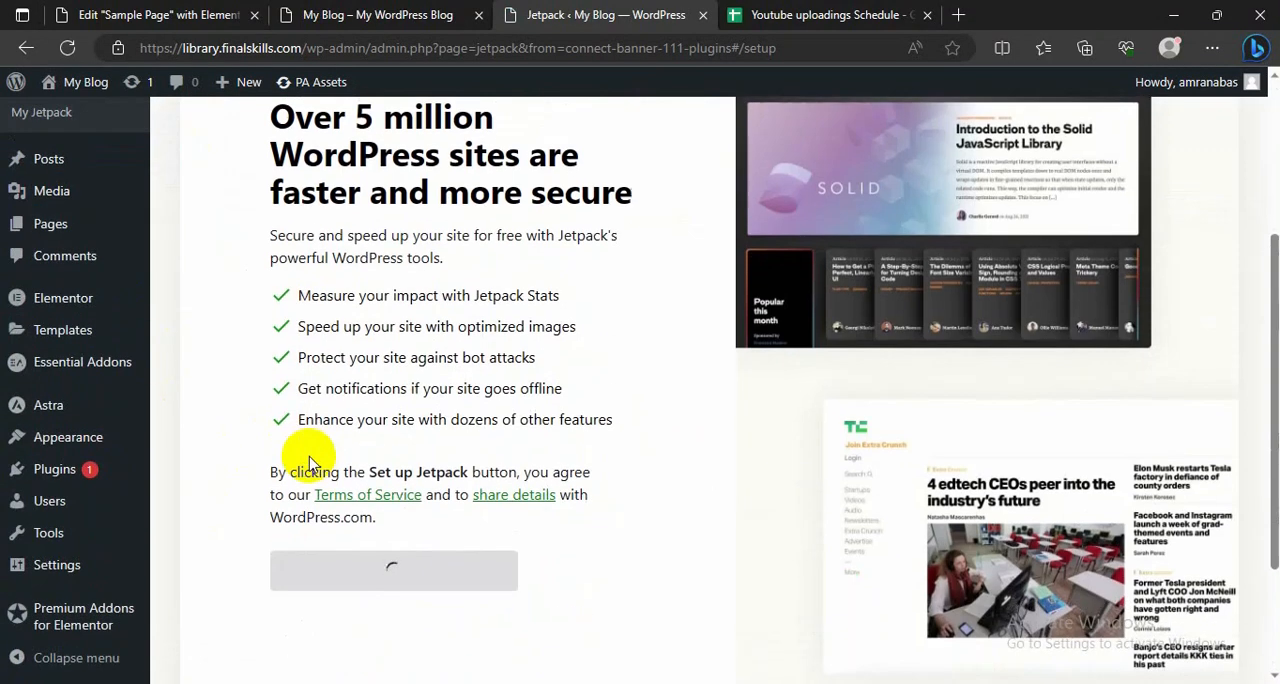
pyautogui.scroll(1, 310, 460)
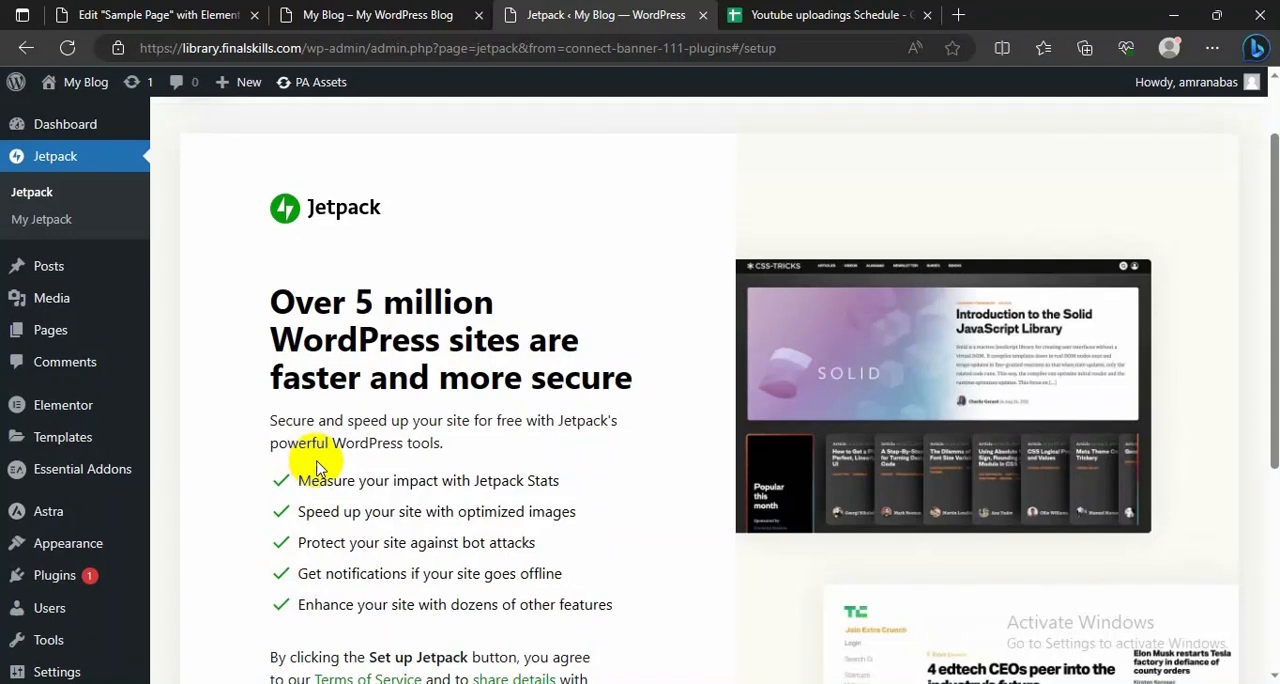
pyautogui.scroll(-2, 315, 468)
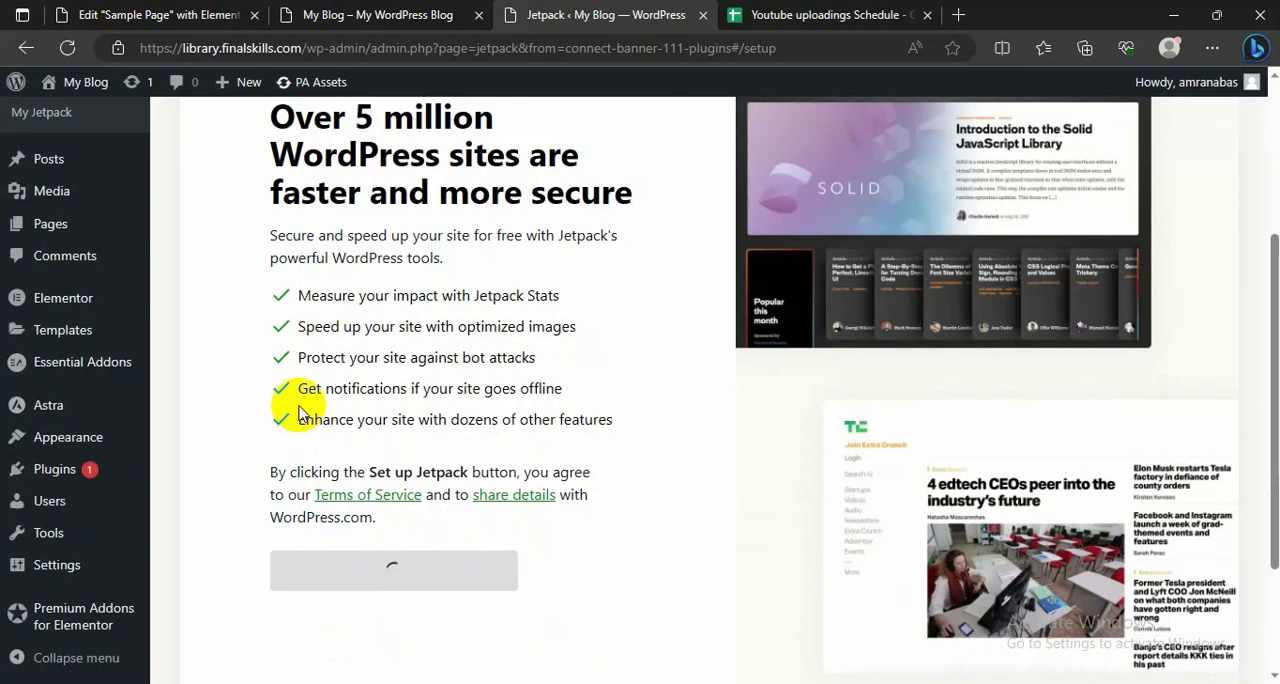
pyautogui.click(374, 18)
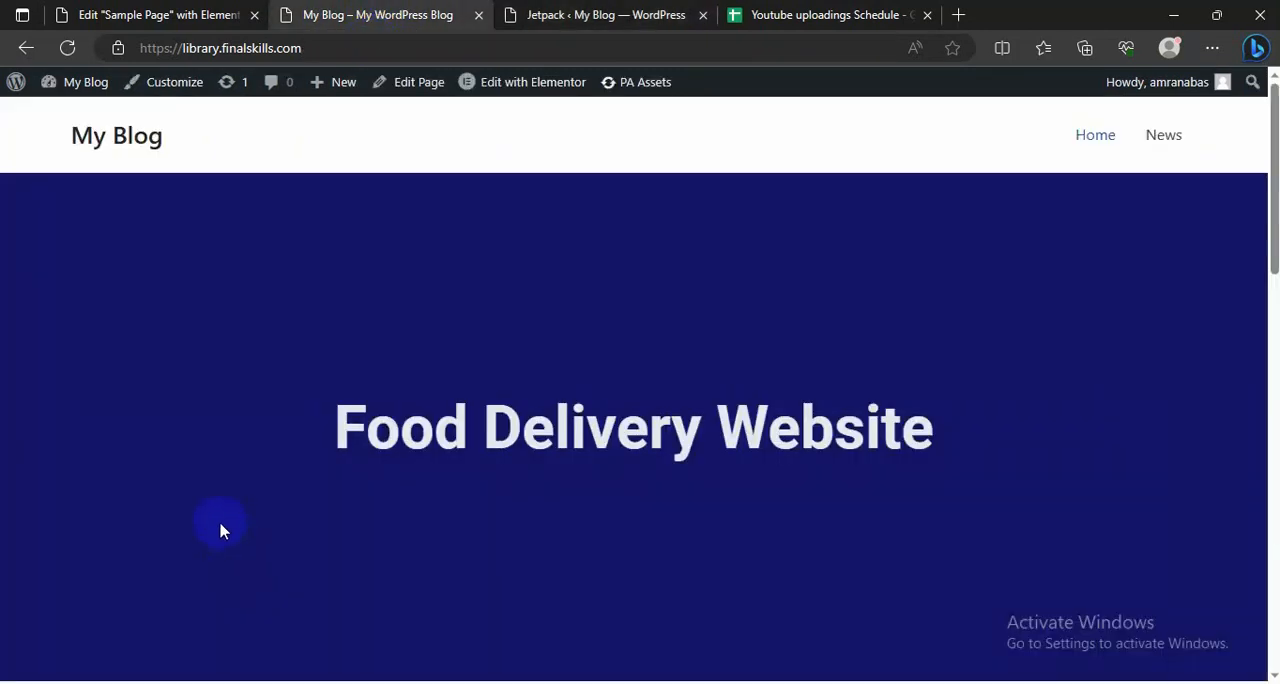
# Step: Review the live homepage from the hero heading down to the media grid while checking on the loading Jetpack setup page
pyautogui.scroll(-3, 271, 463)
pyautogui.scroll(3, 614, 371)
pyautogui.scroll(-3, 163, 417)
pyautogui.scroll(3, 163, 417)
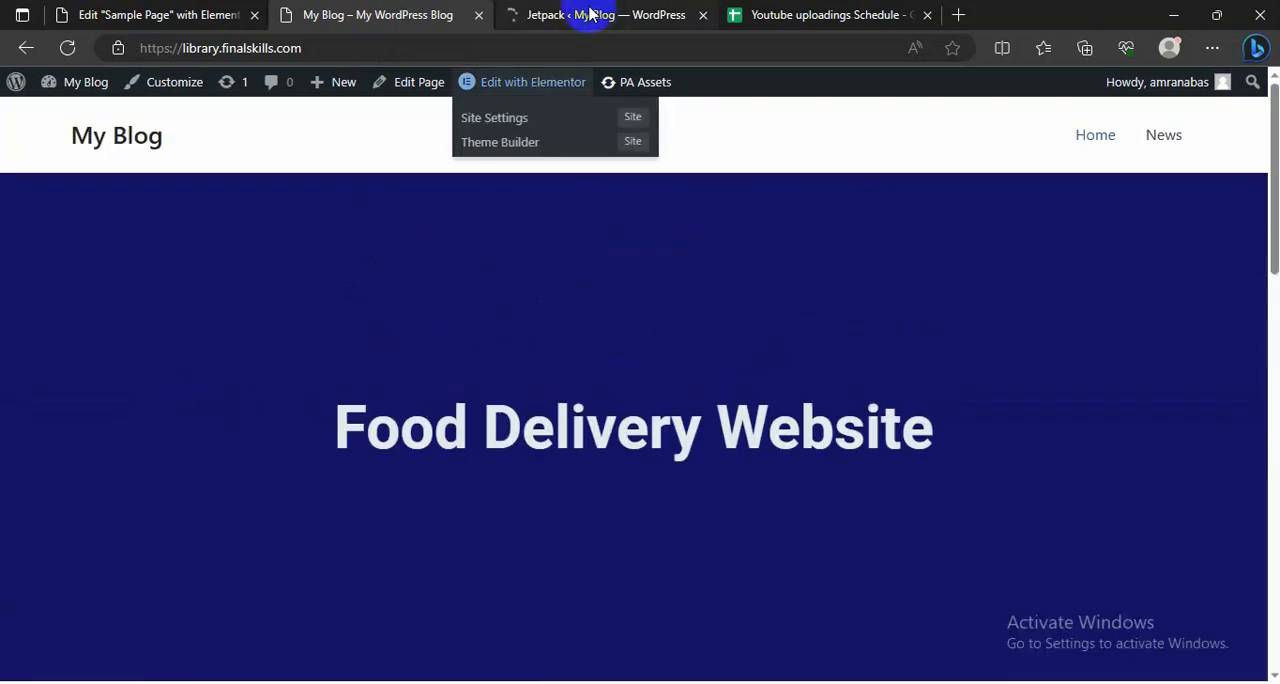
pyautogui.click(594, 15)
pyautogui.click(322, 14)
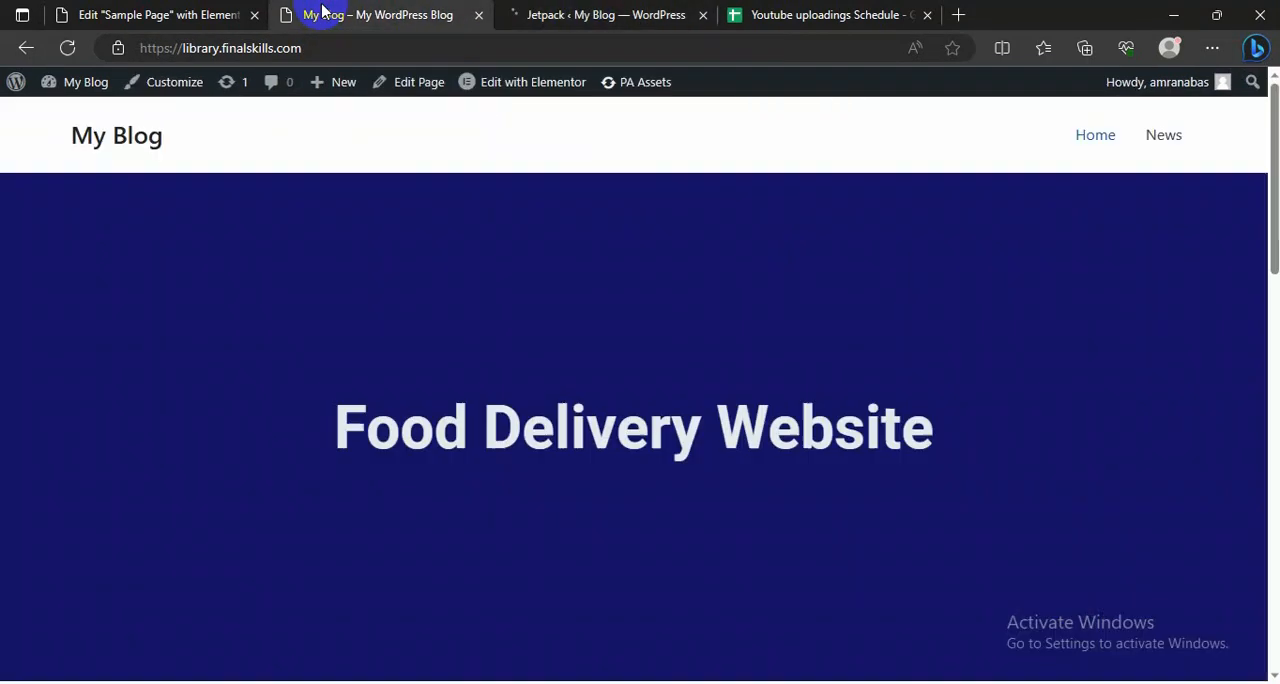
pyautogui.scroll(-3, 345, 502)
pyautogui.scroll(3, 345, 502)
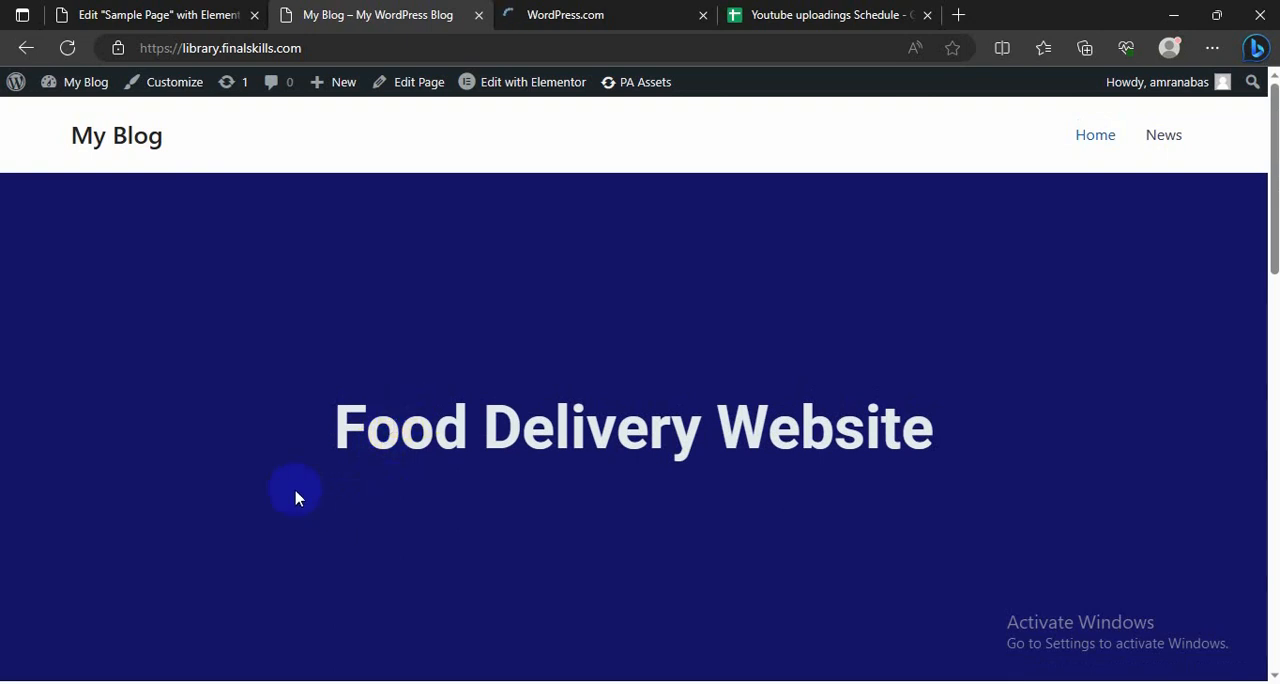
pyautogui.scroll(-1, 200, 380)
pyautogui.scroll(-4, 923, 486)
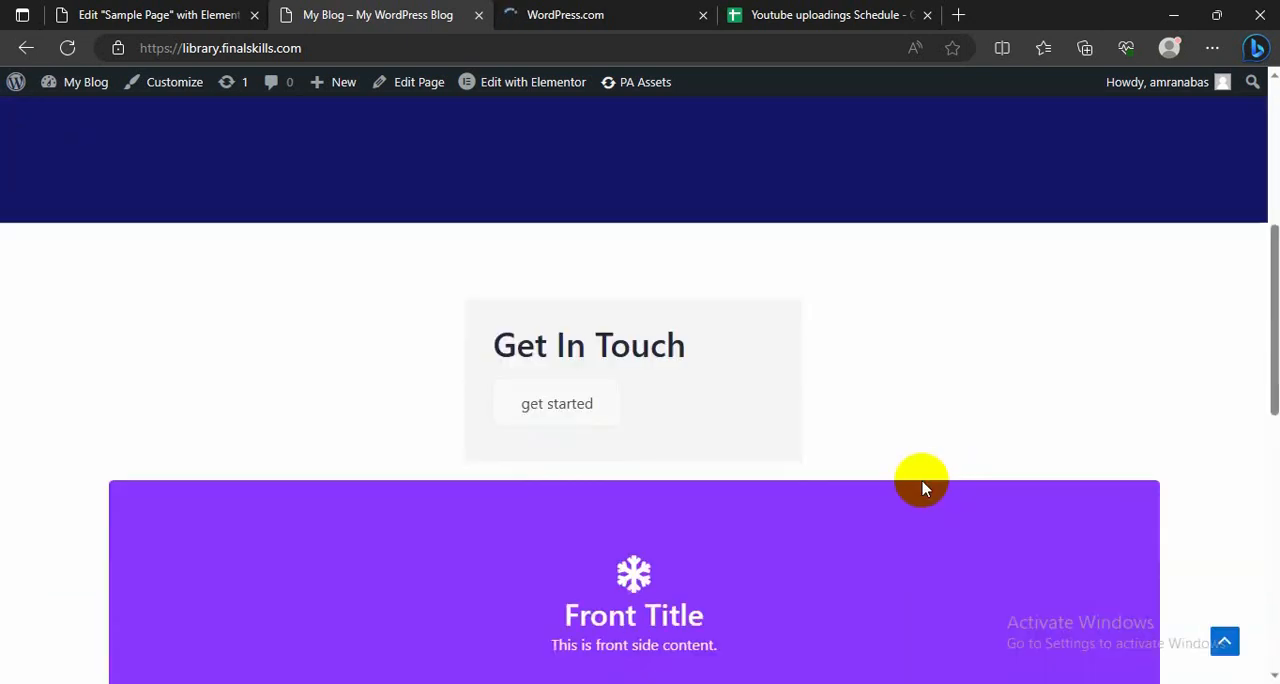
pyautogui.scroll(-3, 157, 495)
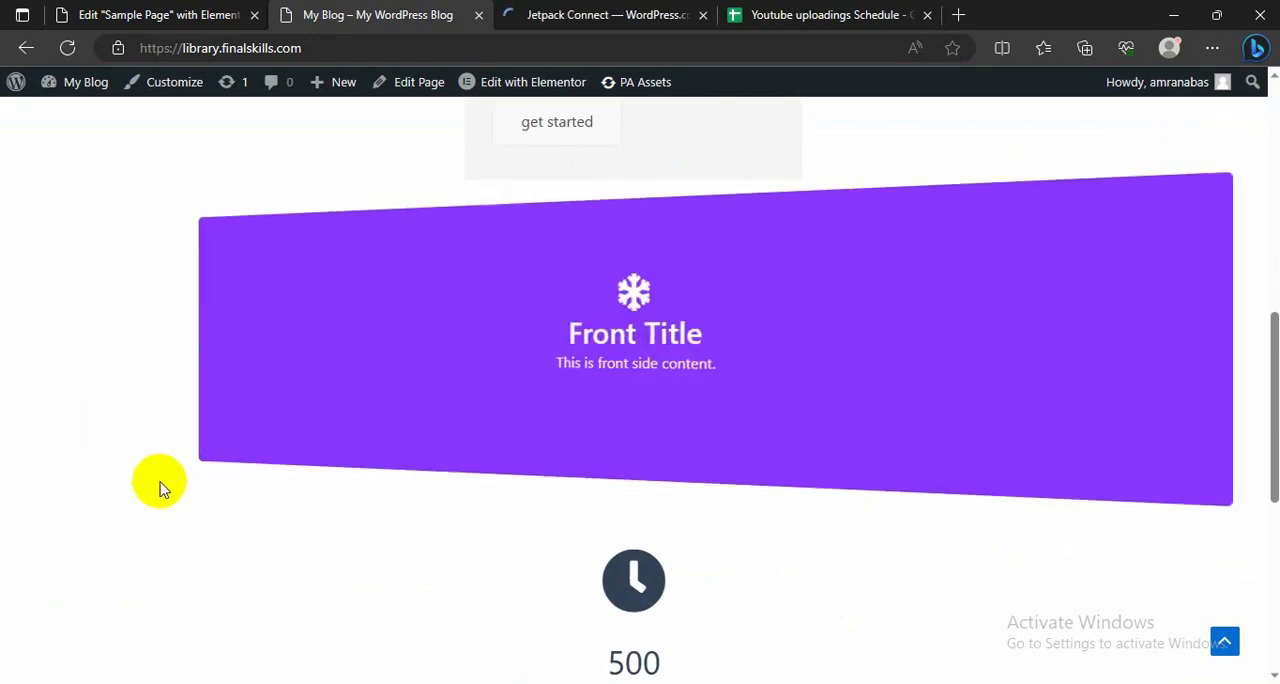
pyautogui.scroll(-2, 163, 490)
pyautogui.scroll(-3, 331, 457)
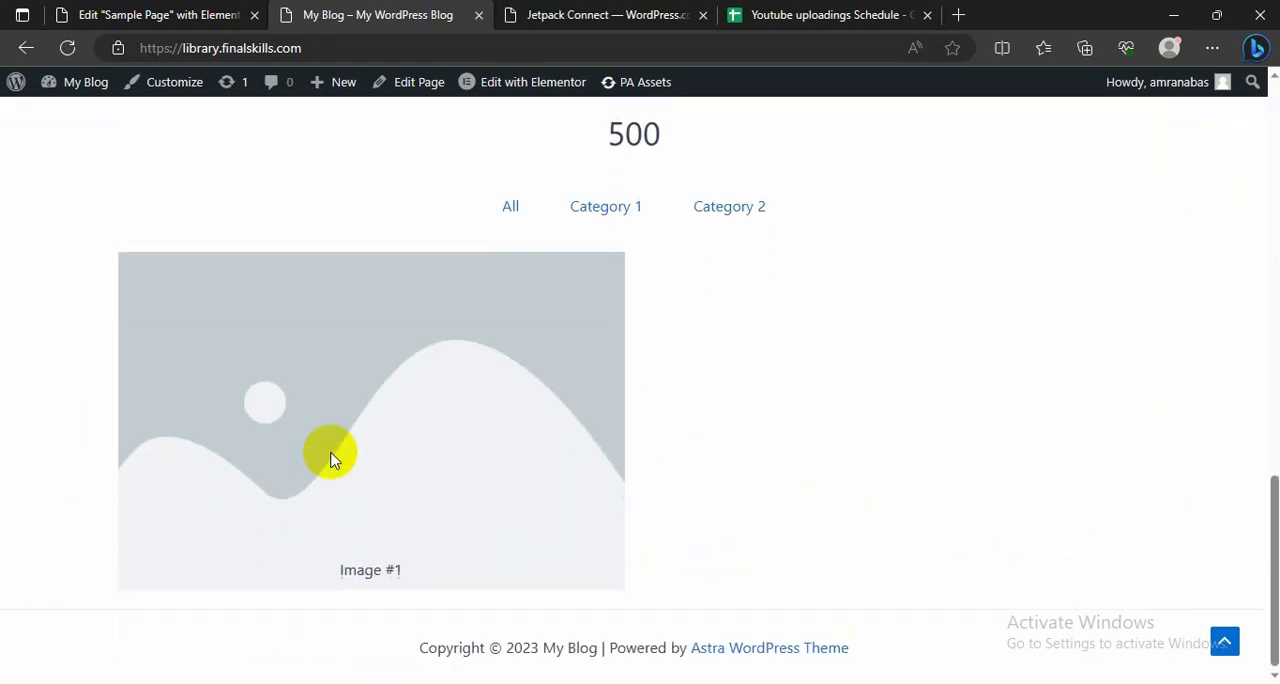
# Step: View the Jetpack account creation page, and return to the live homepage to look over its media grid
pyautogui.click(623, 12)
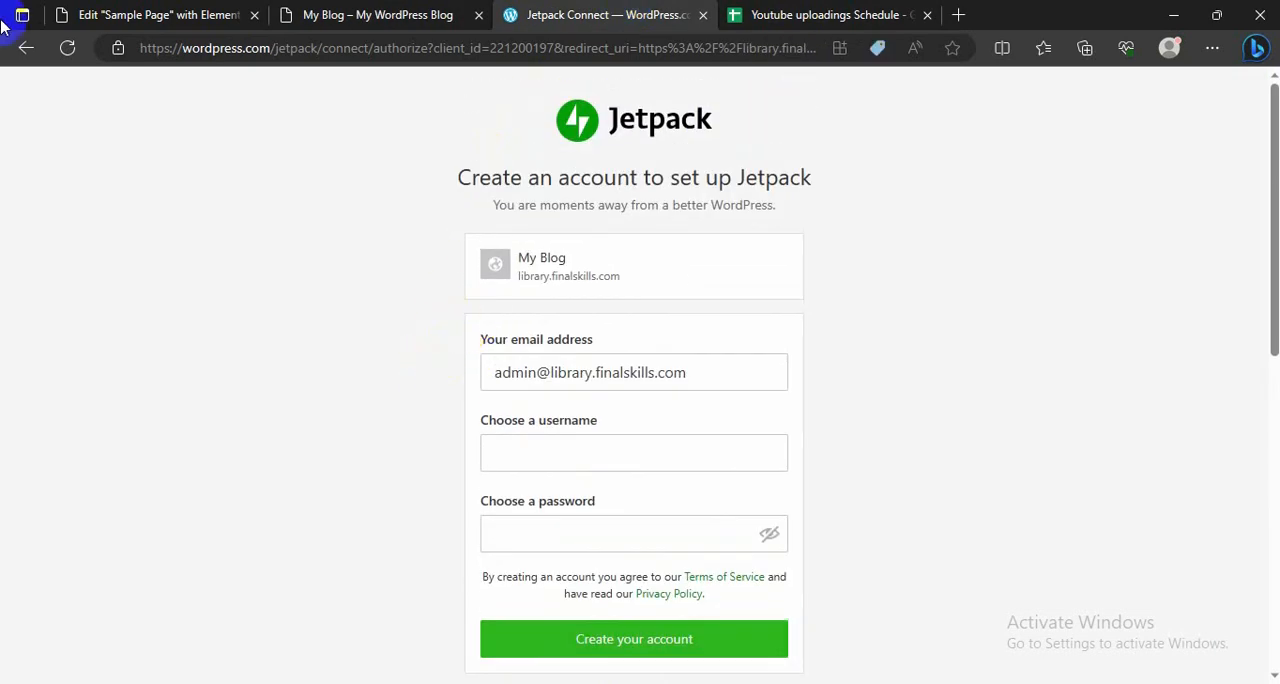
pyautogui.click(410, 14)
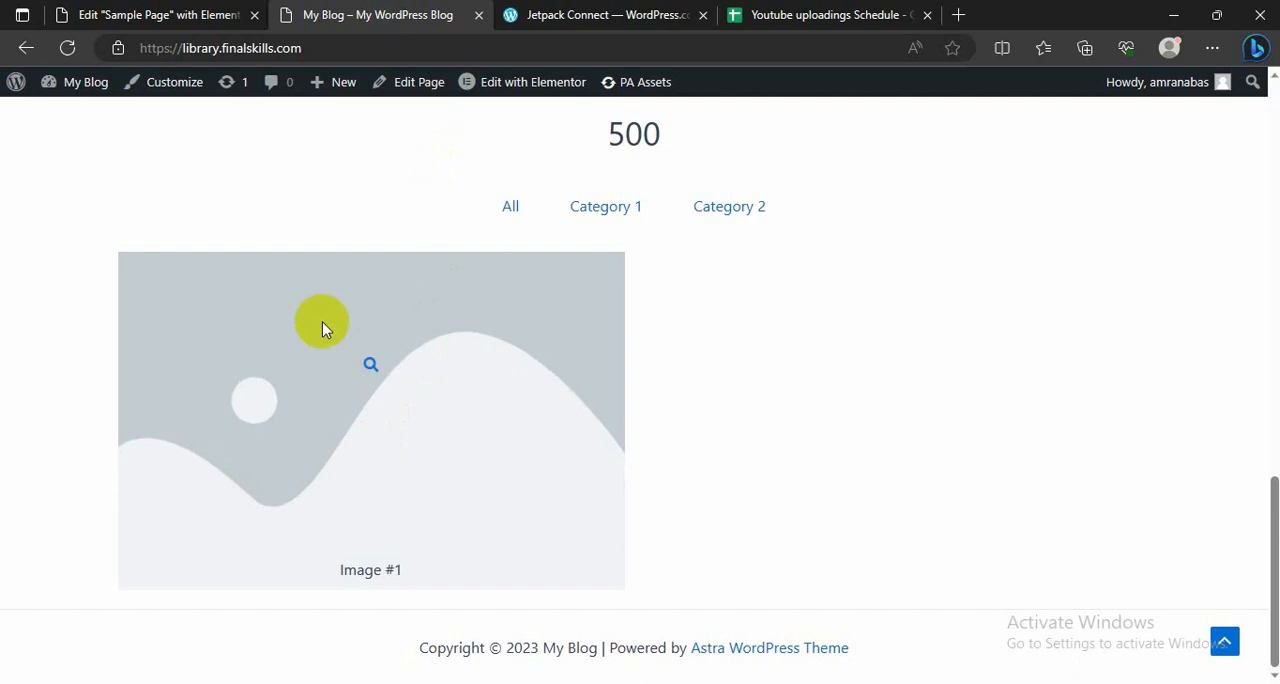
pyautogui.scroll(3, 320, 322)
pyautogui.scroll(-3, 279, 303)
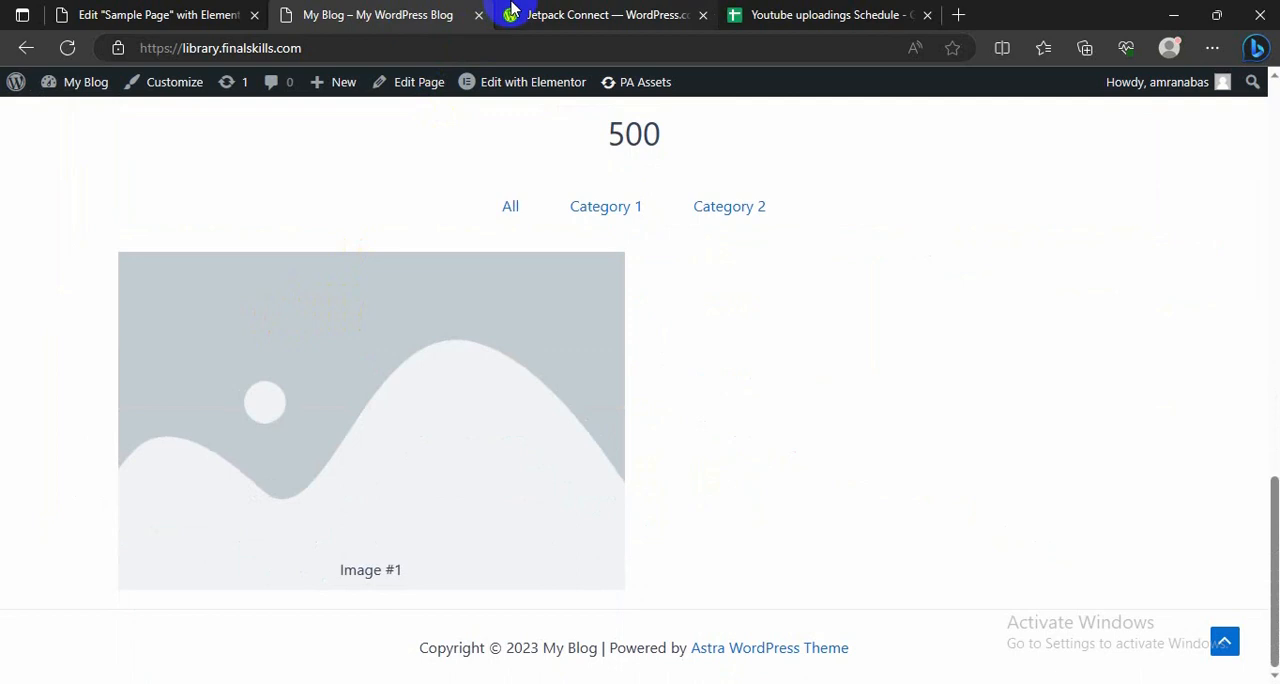
pyautogui.scroll(12, 317, 346)
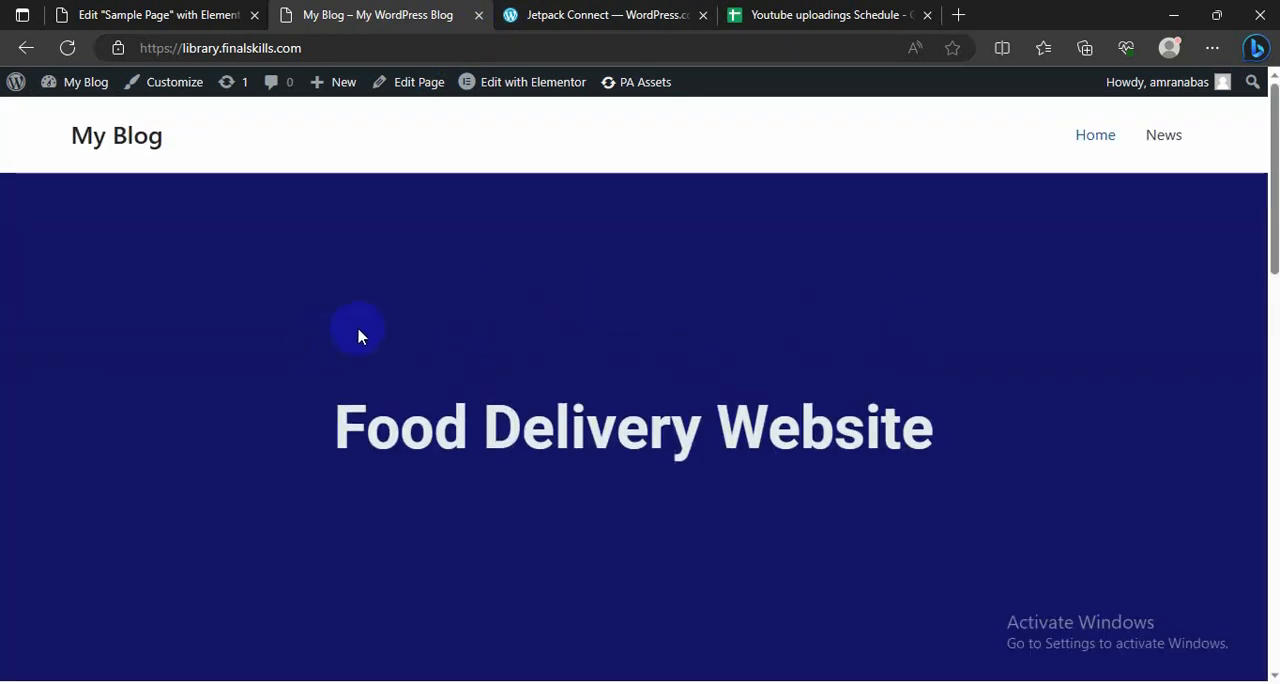
# Step: Check the homepage's mobile layout in a phone-sized browser window, and maximize the window again
pyautogui.click(1216, 18)
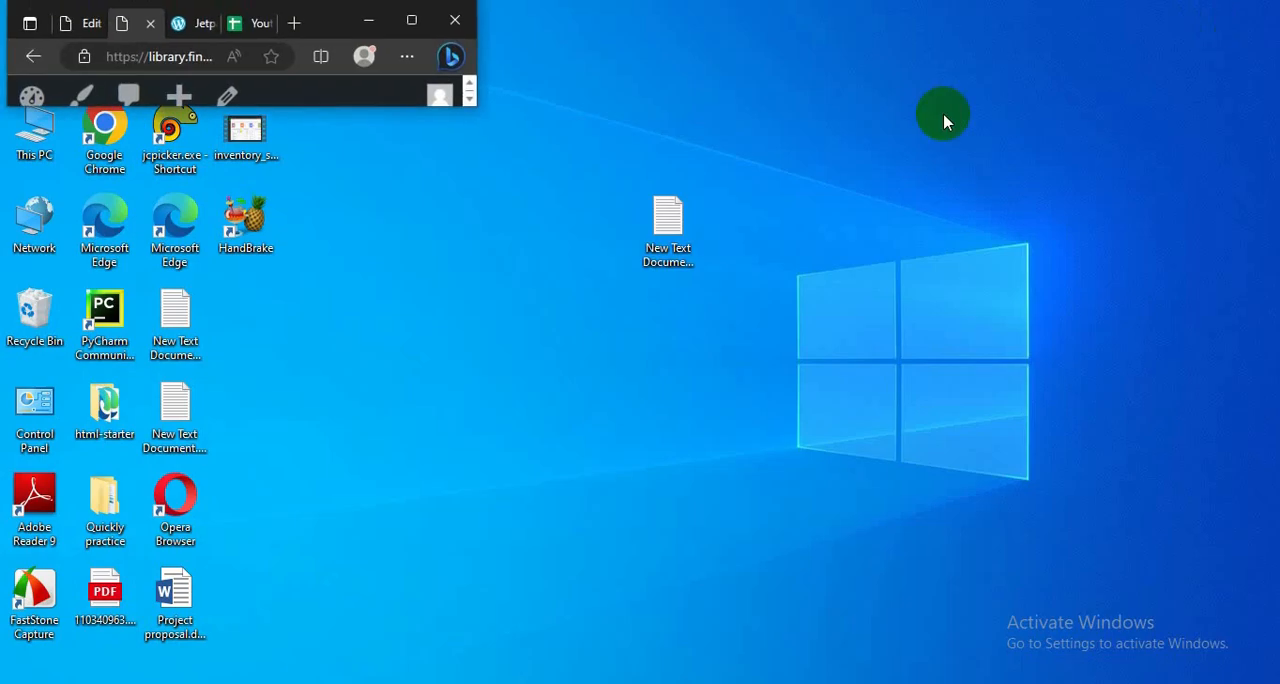
pyautogui.click(411, 21)
pyautogui.click(1212, 19)
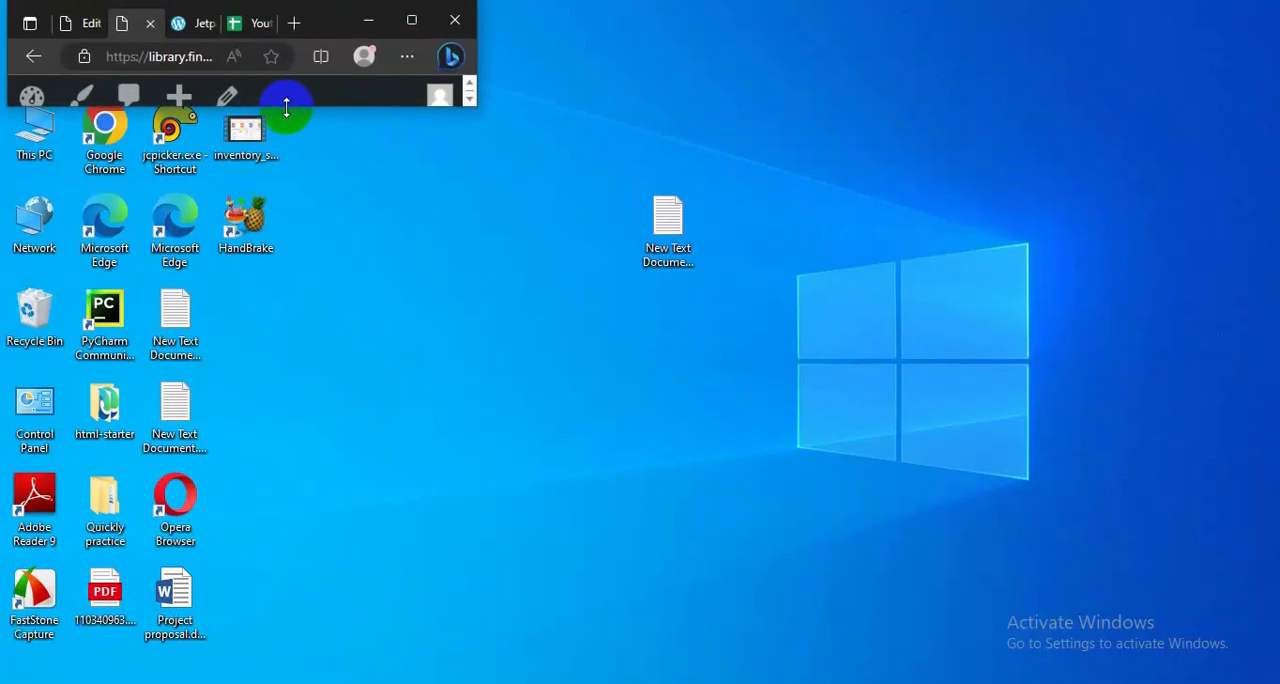
pyautogui.moveTo(286, 107); pyautogui.dragTo(145, 645)
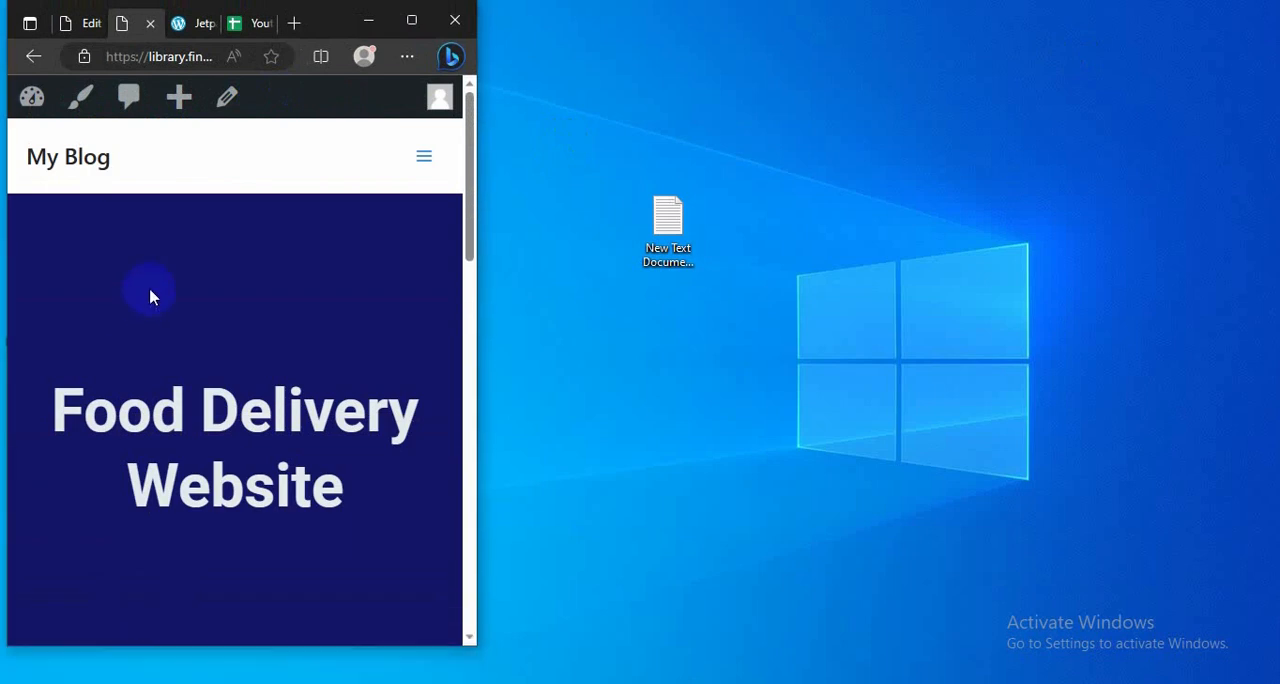
pyautogui.scroll(-15, 150, 297)
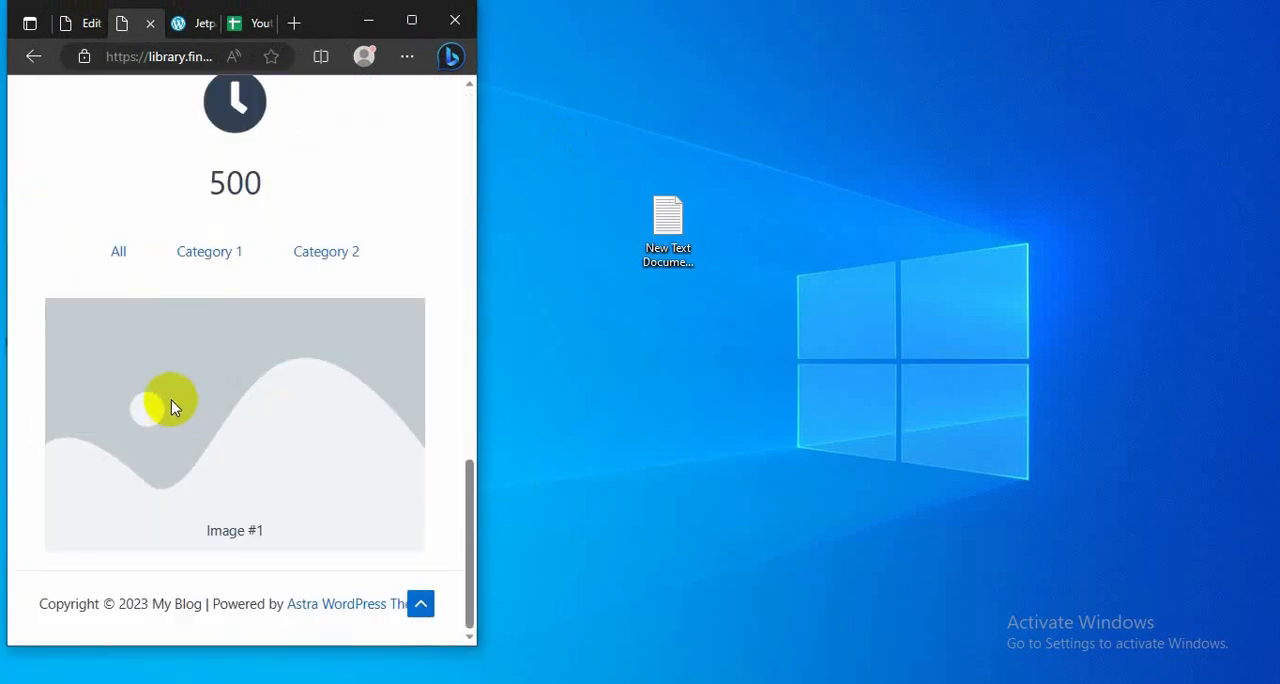
pyautogui.scroll(15, 200, 350)
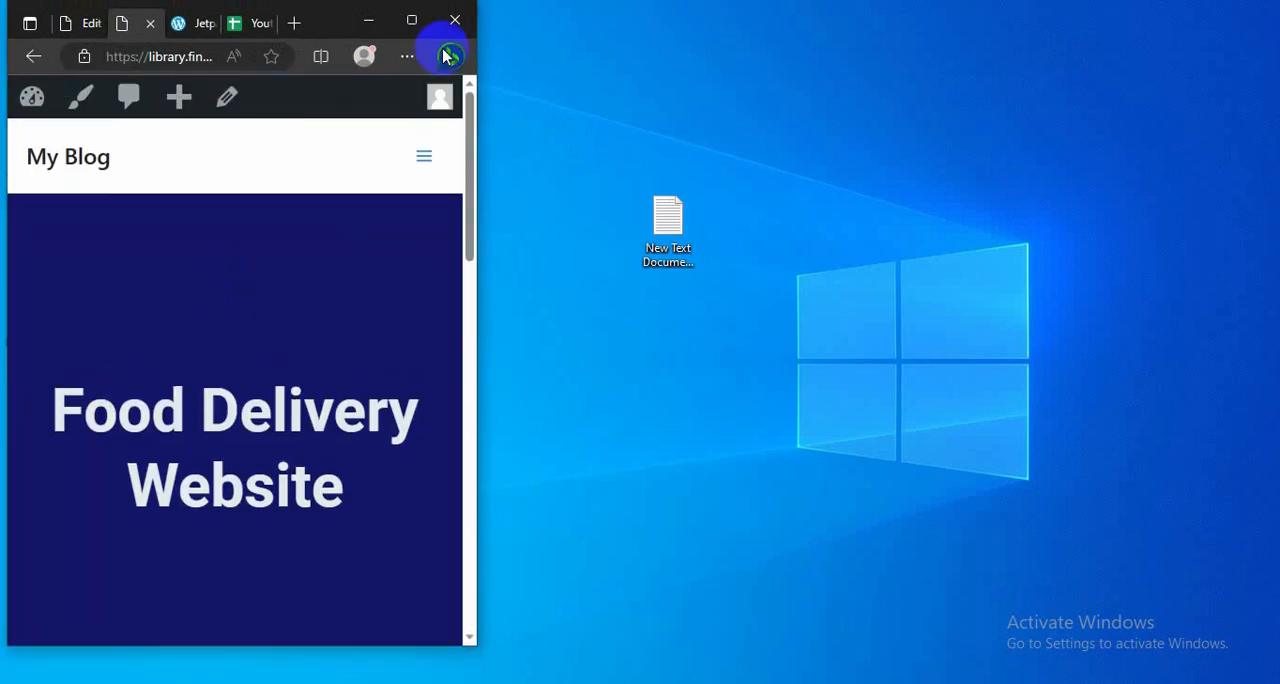
pyautogui.click(410, 20)
pyautogui.scroll(-10, 360, 300)
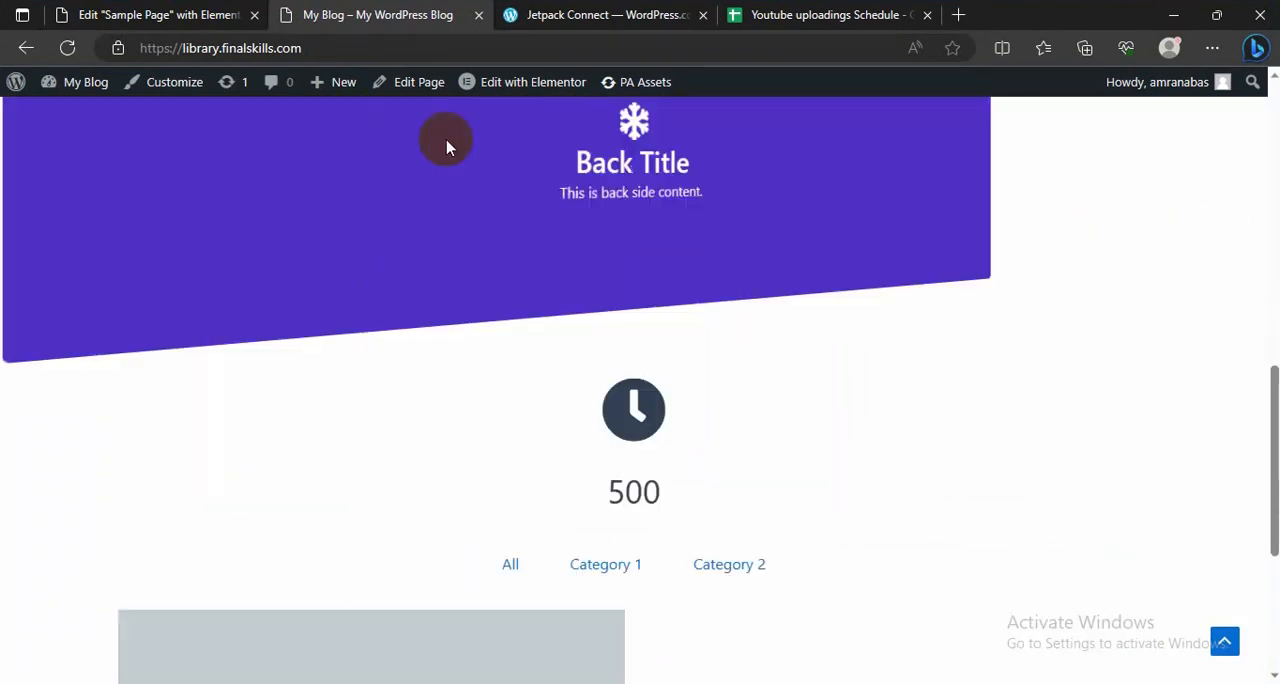
# Step: Examine the Jetpack account creation form and its Google and Apple sign-up options
pyautogui.click(560, 14)
pyautogui.scroll(-2, 526, 340)
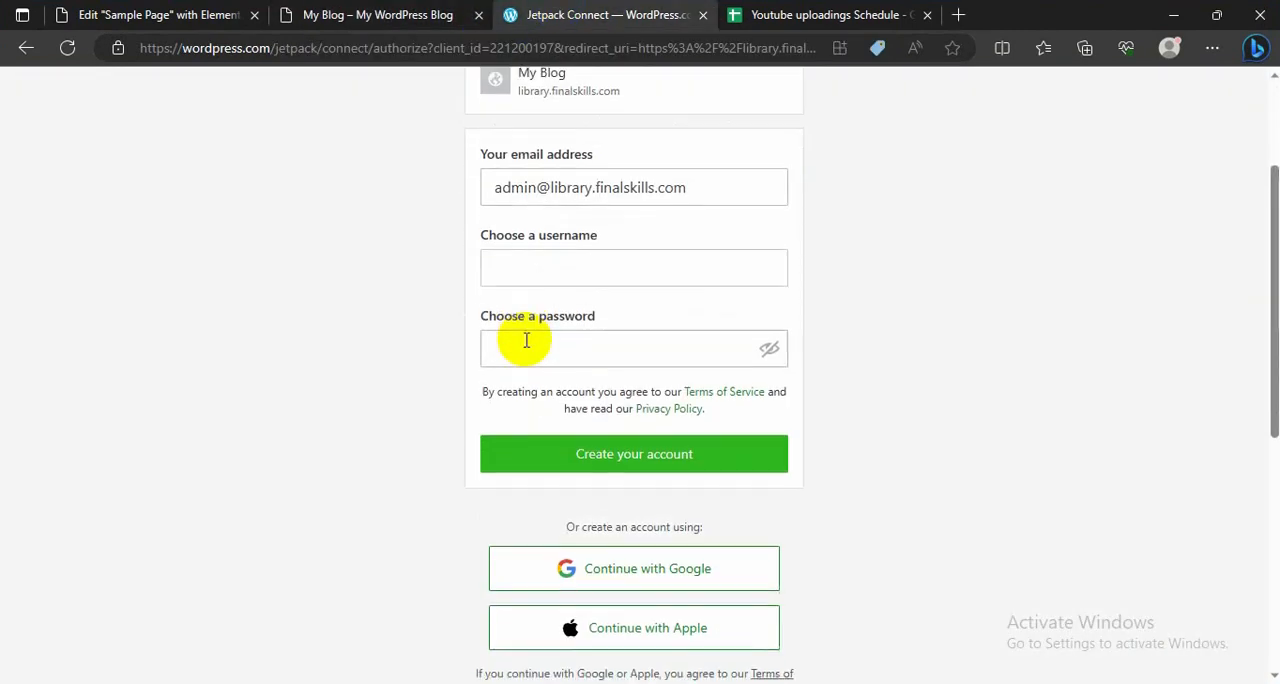
pyautogui.scroll(2, 526, 340)
pyautogui.scroll(-4, 491, 340)
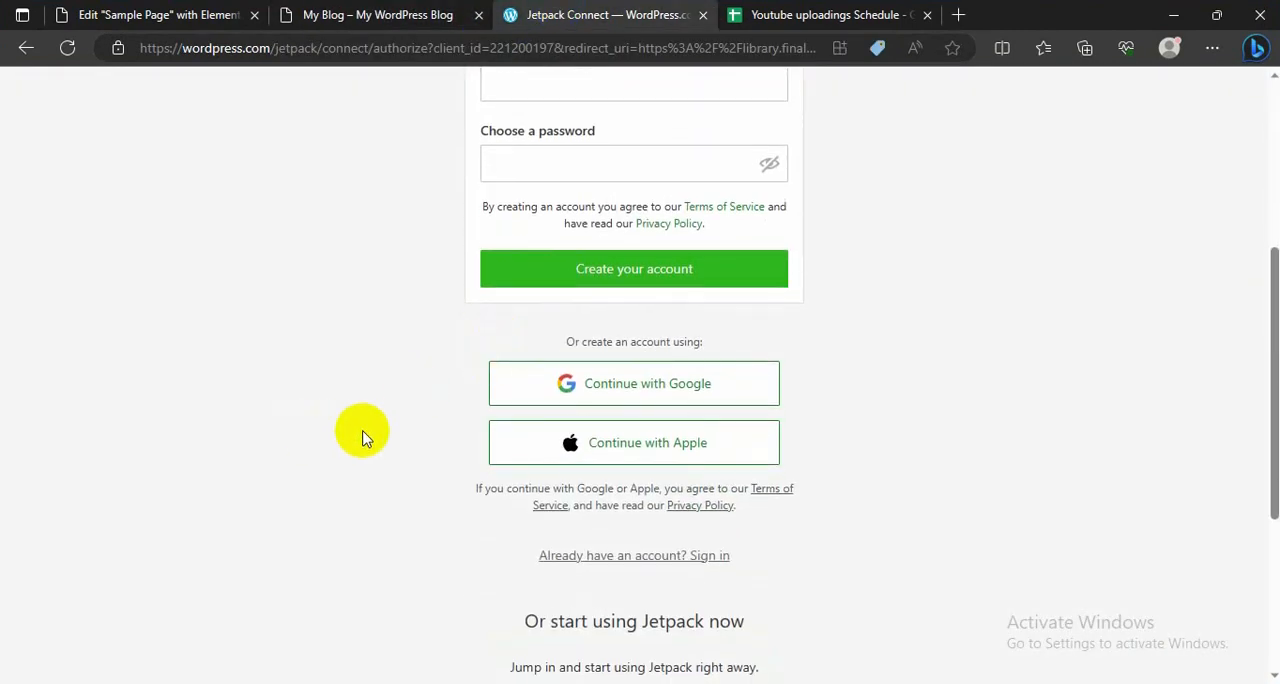
pyautogui.scroll(2, 571, 380)
pyautogui.scroll(-2, 571, 395)
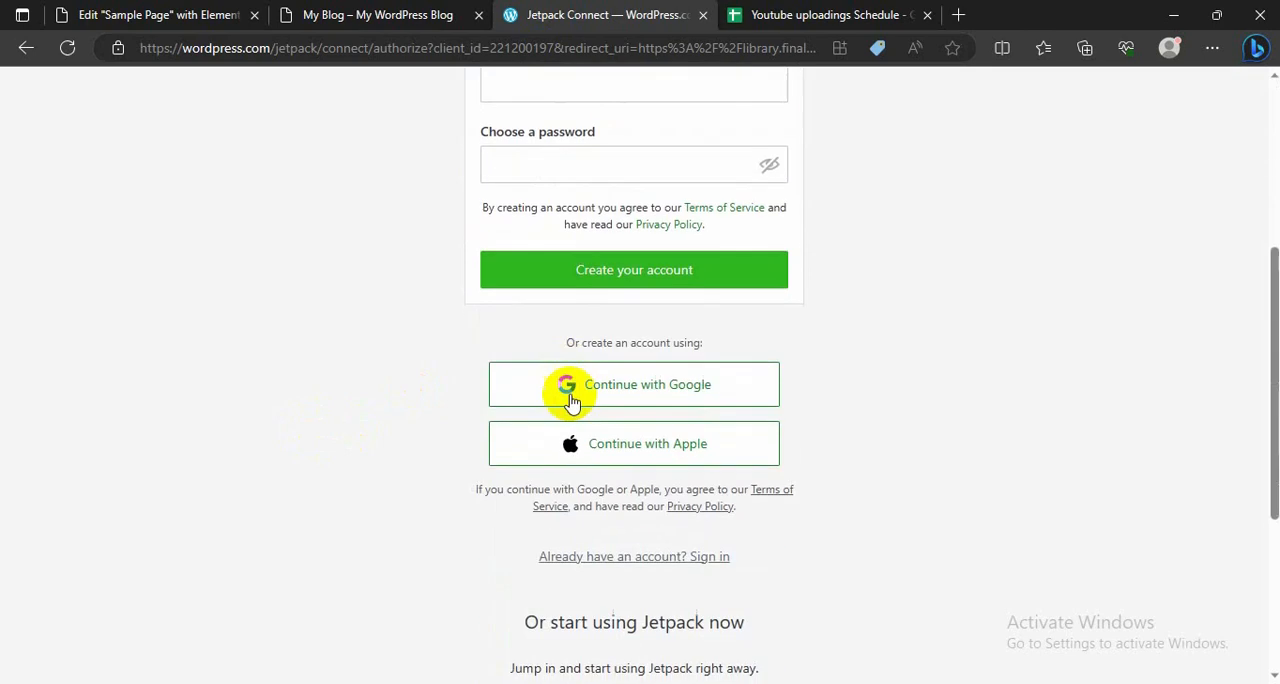
pyautogui.scroll(4, 177, 212)
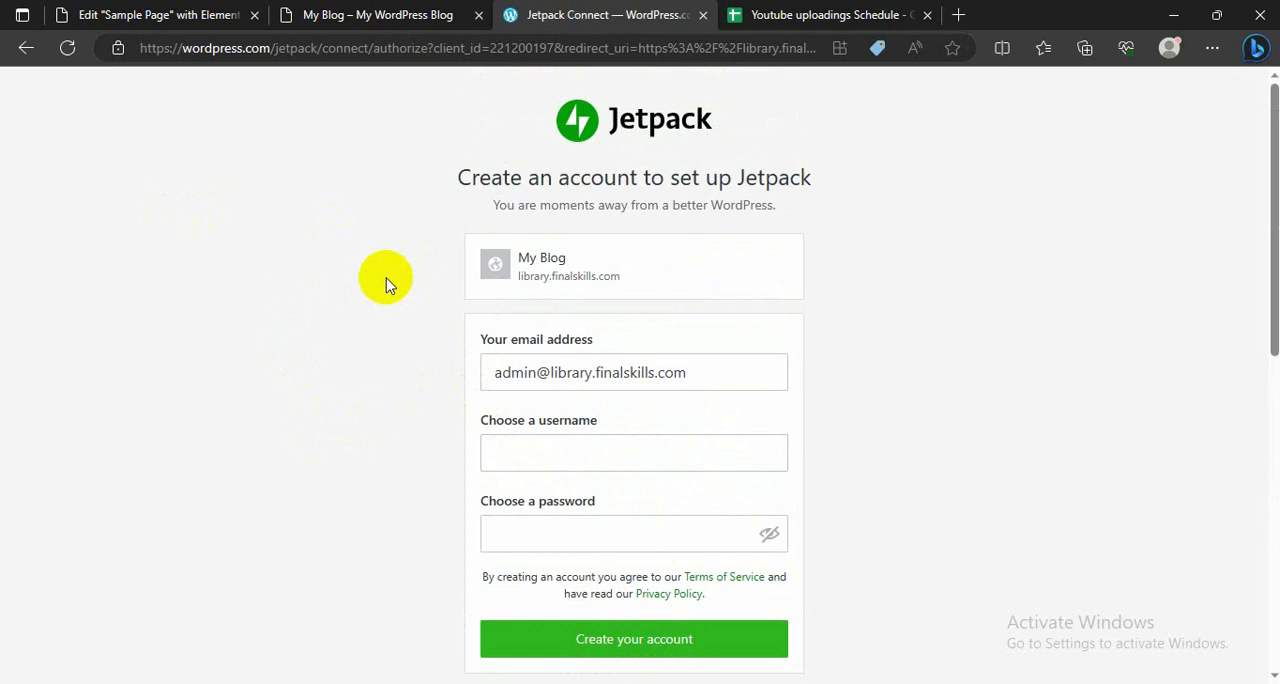
# Step: Return to the live homepage and look over the hero heading, the Get In Touch box and the flip box
pyautogui.click(368, 8)
pyautogui.scroll(10, 349, 275)
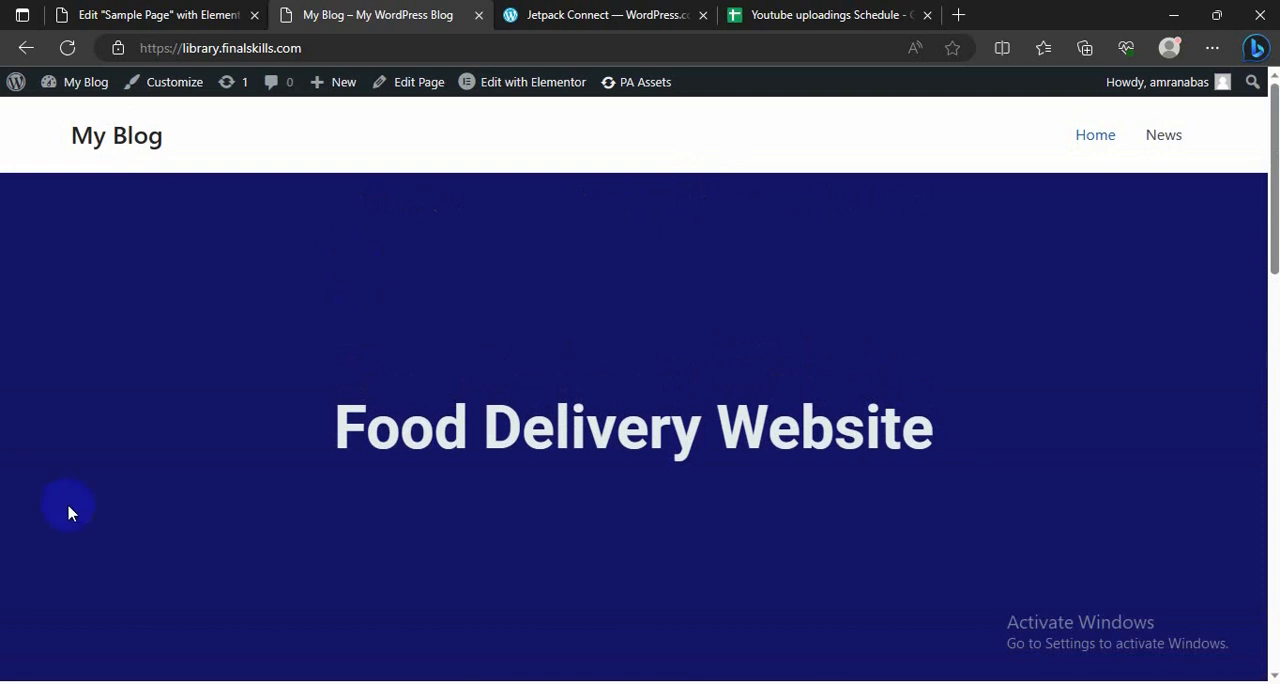
pyautogui.scroll(-3, 254, 477)
pyautogui.scroll(3, 280, 463)
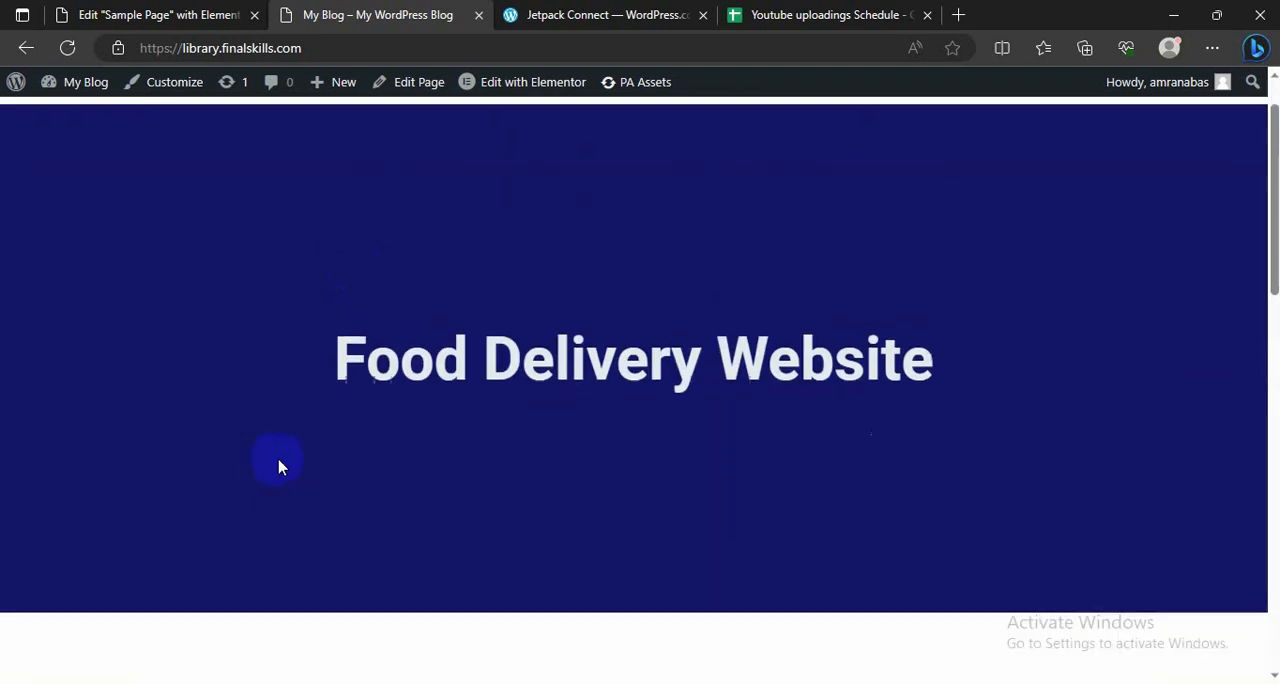
pyautogui.scroll(-4, 279, 466)
pyautogui.scroll(4, 279, 465)
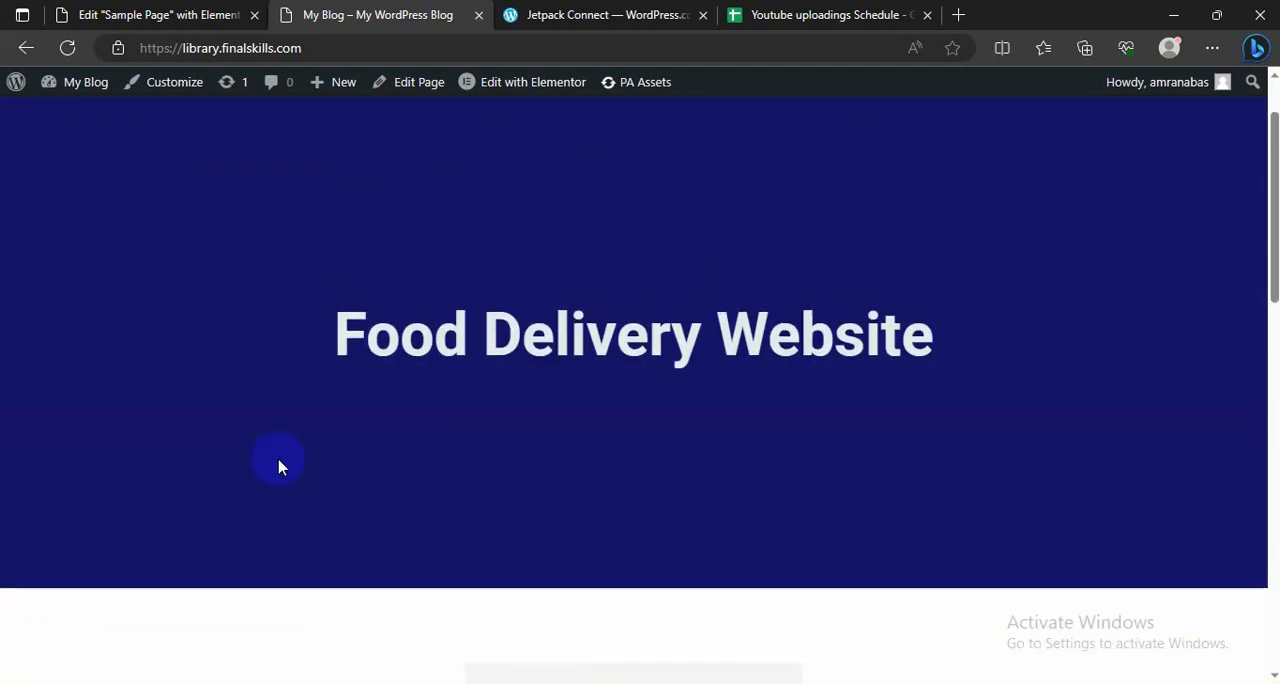
pyautogui.scroll(-1, 279, 460)
pyautogui.scroll(-4, 275, 445)
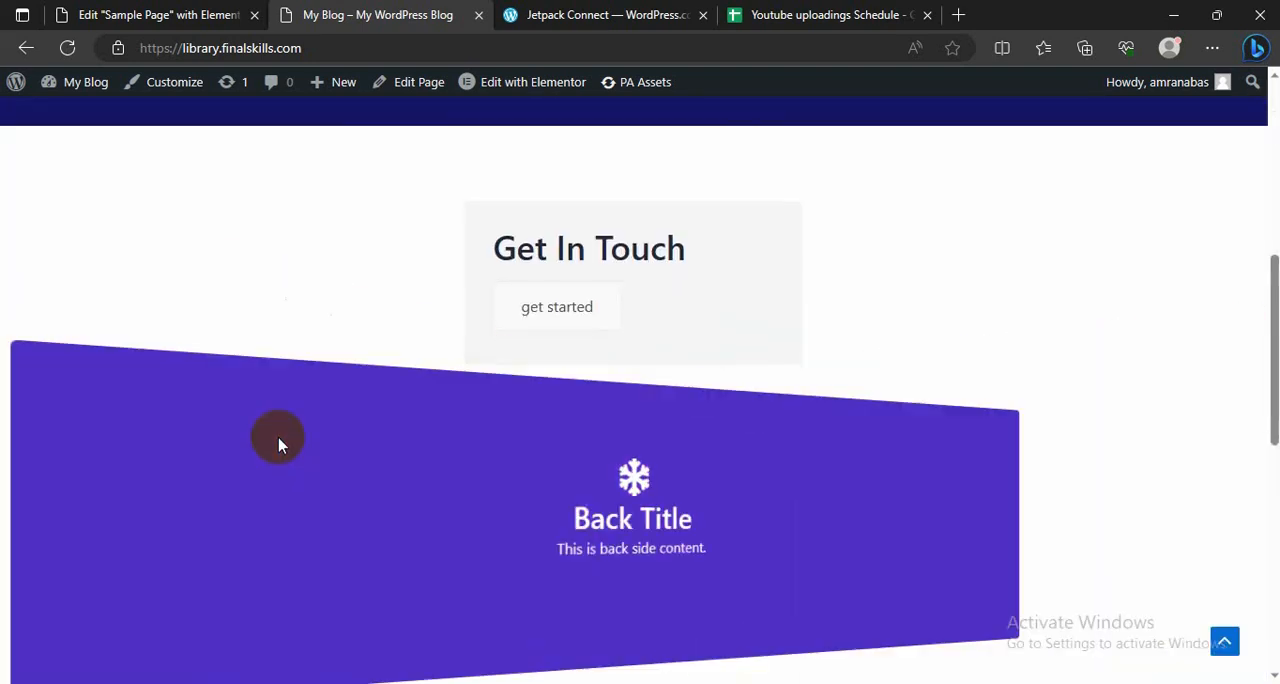
pyautogui.scroll(5, 285, 400)
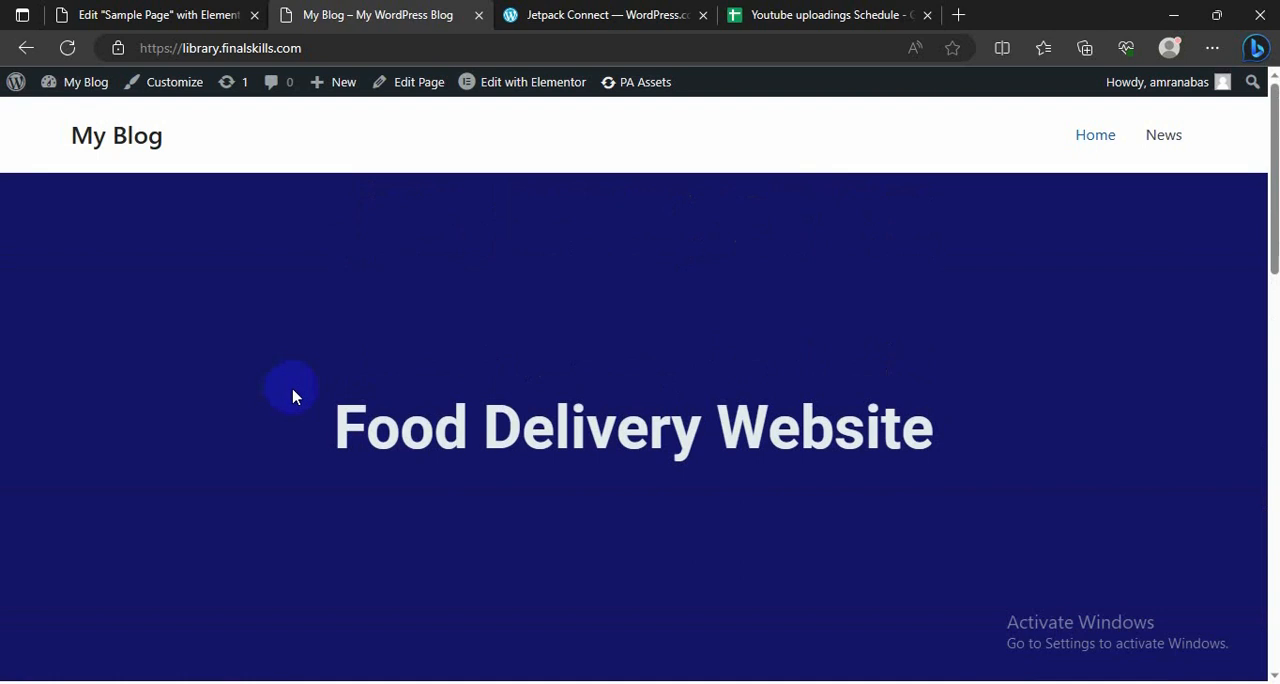